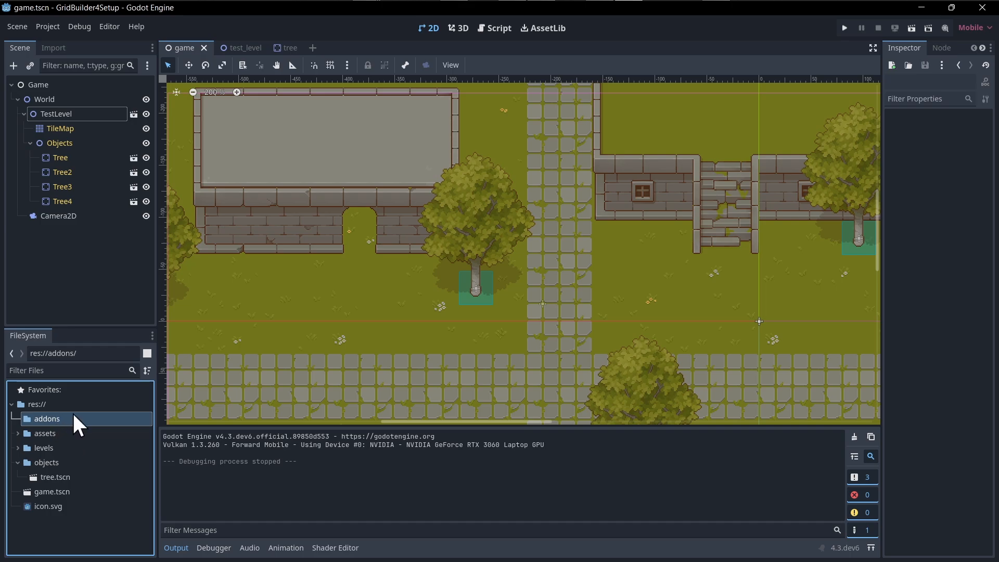
Open the project's addons folder in the system file manager.
{"action": "right_click", "coordinate": [113, 418]}
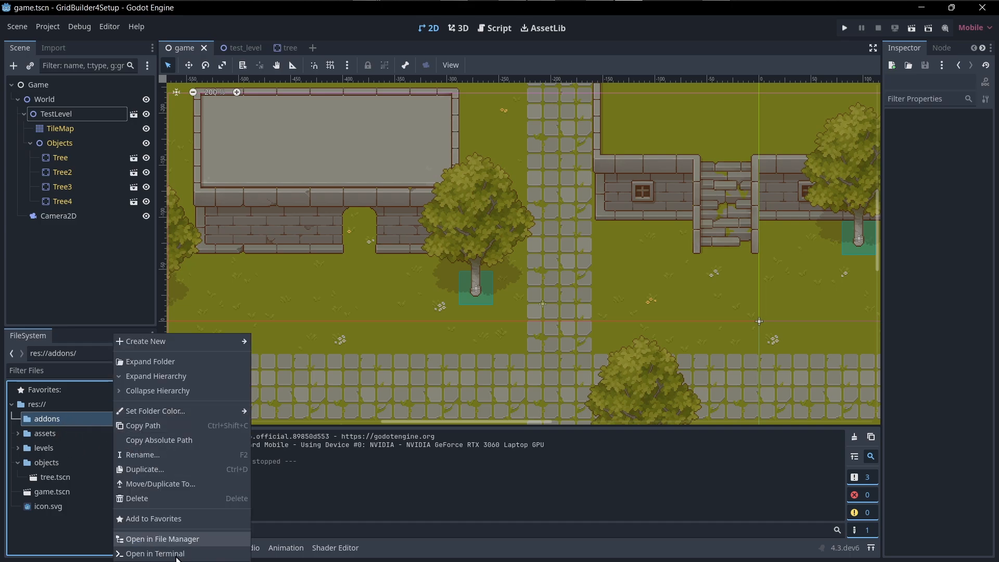
{"action": "left_click", "coordinate": [176, 540]}
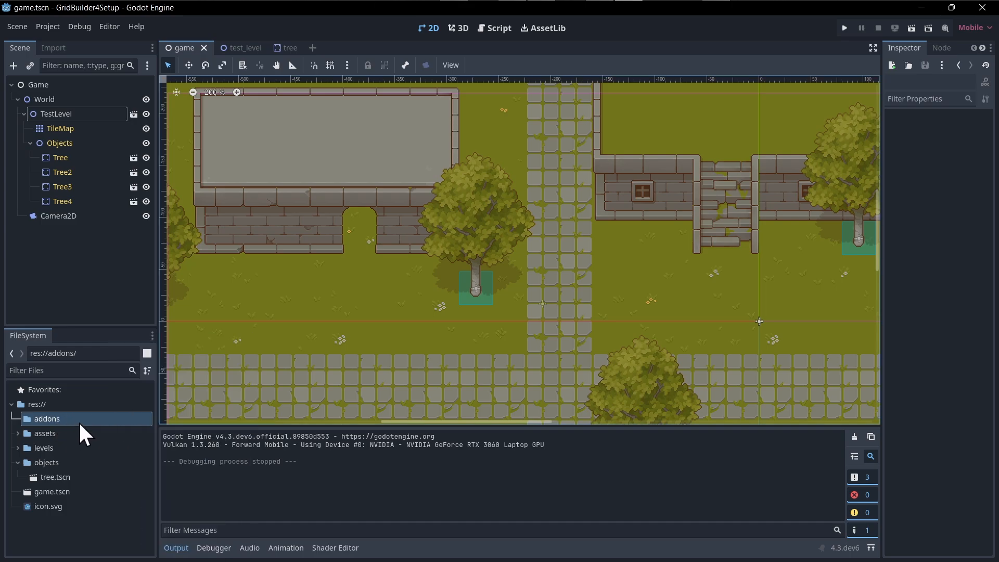
{"action": "right_click", "coordinate": [81, 425]}
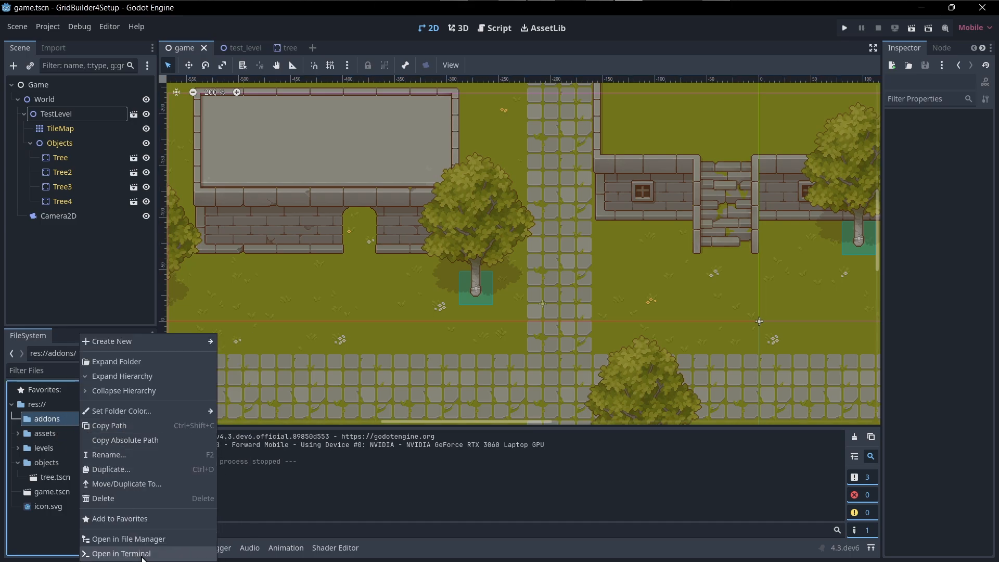
{"action": "left_click", "coordinate": [167, 539]}
Copy the grid_building folder from the grid_building-4.0.1 archive in Releases into the project's addons folder.
{"action": "left_click_drag", "start_coordinate": [378, 167], "coordinate": [369, 66]}
{"action": "key", "text": "alt+Tab"}
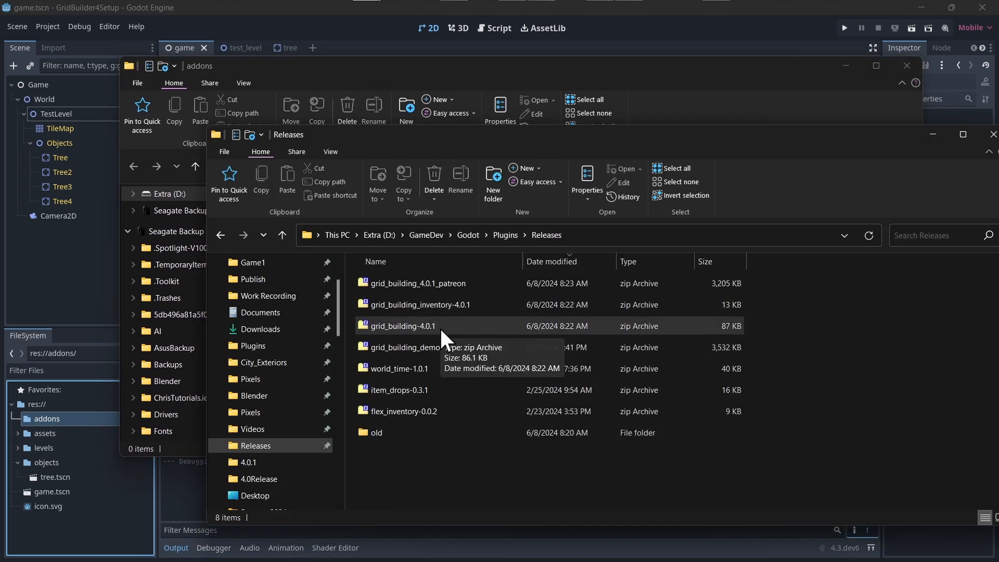
{"action": "double_click", "coordinate": [480, 325]}
{"action": "left_click_drag", "start_coordinate": [314, 74], "coordinate": [422, 59]}
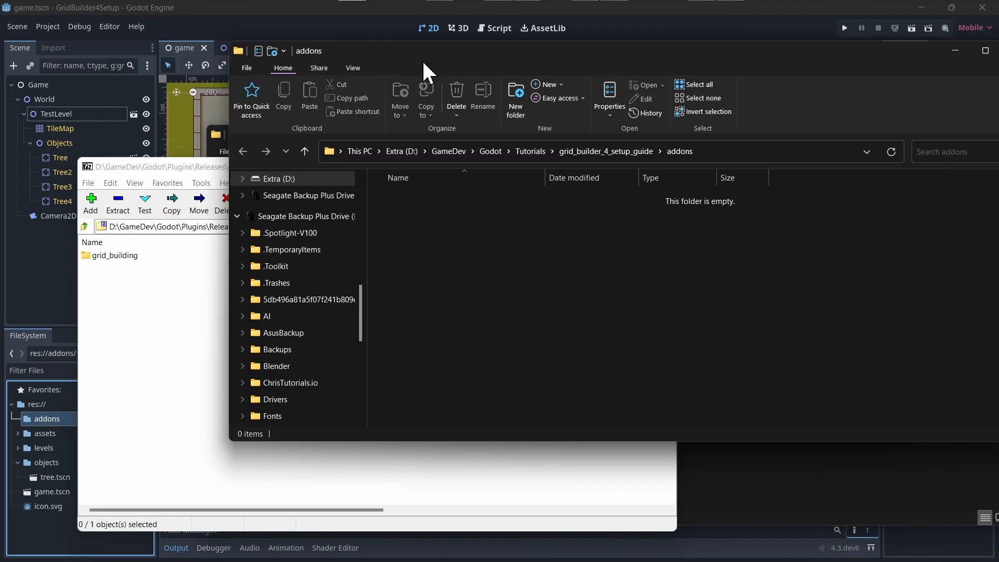
{"action": "left_click_drag", "start_coordinate": [111, 268], "coordinate": [714, 271]}
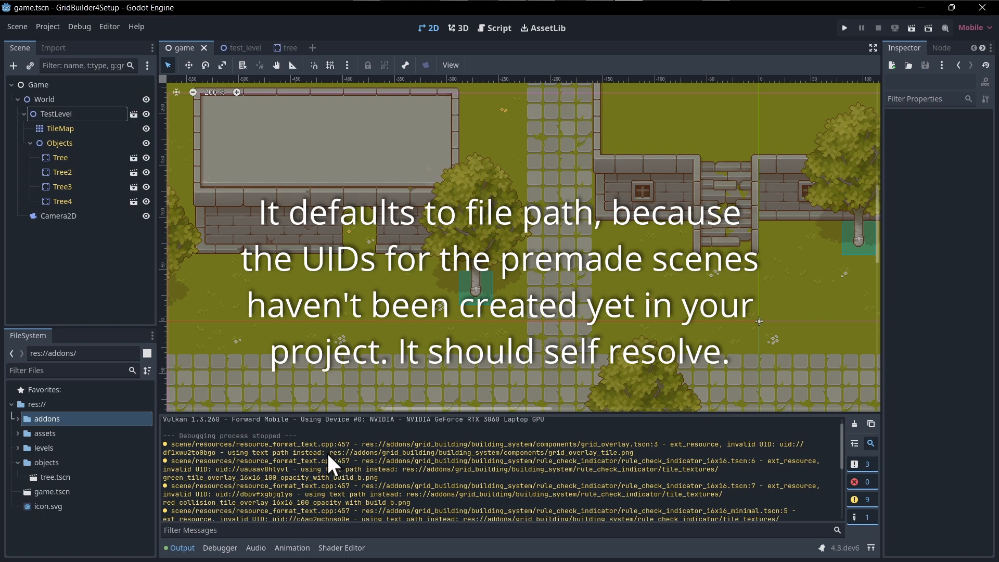
Check the file path in the grid overlay UID warning and clear the output log.
{"action": "left_click_drag", "start_coordinate": [329, 453], "coordinate": [642, 456]}
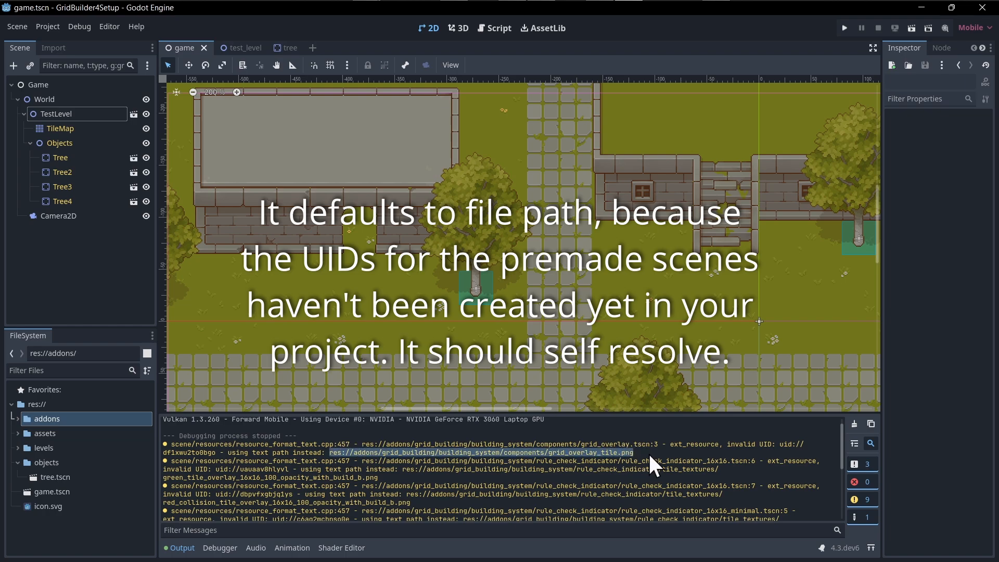
{"action": "left_click", "coordinate": [229, 471]}
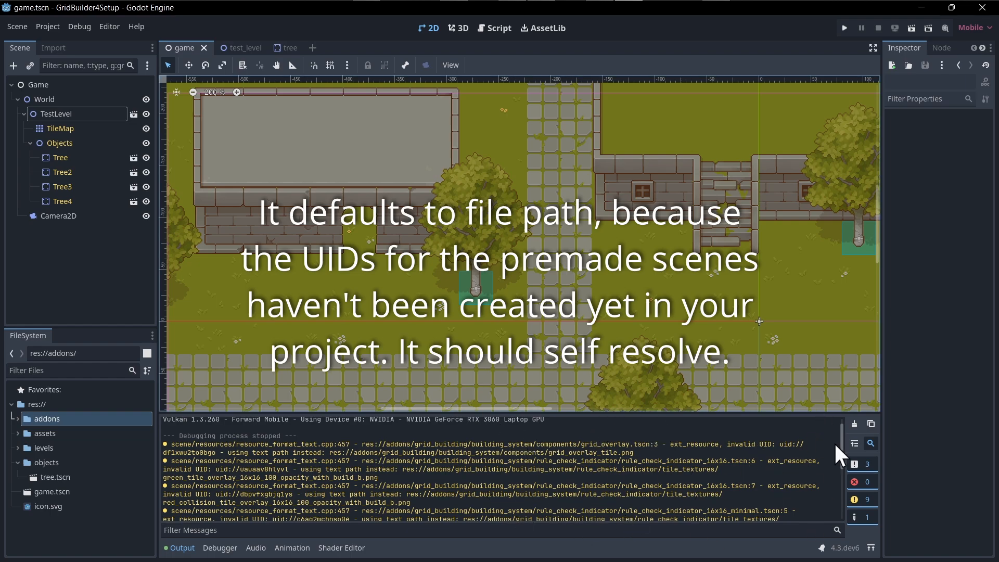
{"action": "left_click", "coordinate": [854, 423]}
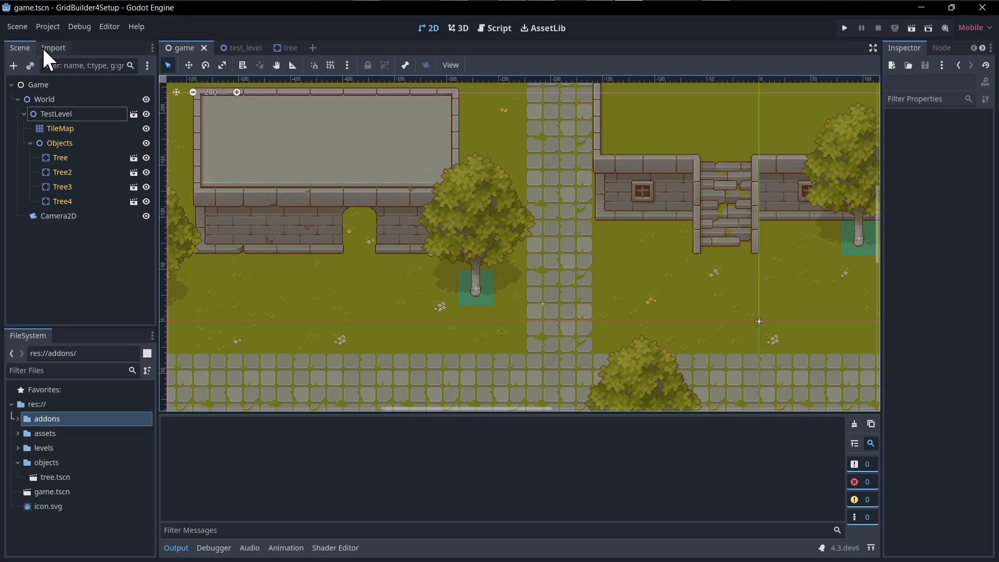
Enable the GridBuilding plugin in the project settings.
{"action": "left_click", "coordinate": [47, 28]}
{"action": "left_click", "coordinate": [53, 43]}
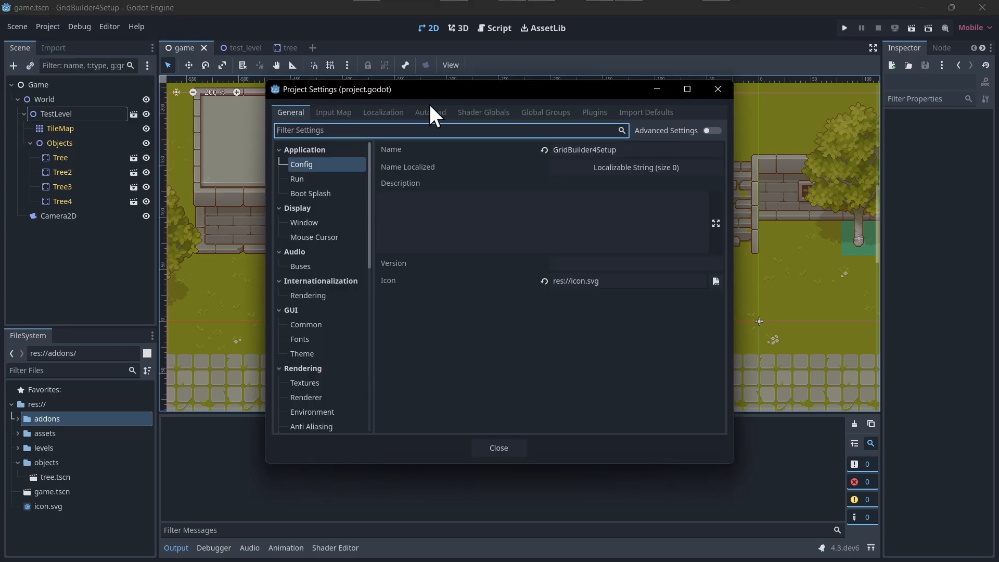
{"action": "left_click", "coordinate": [595, 113]}
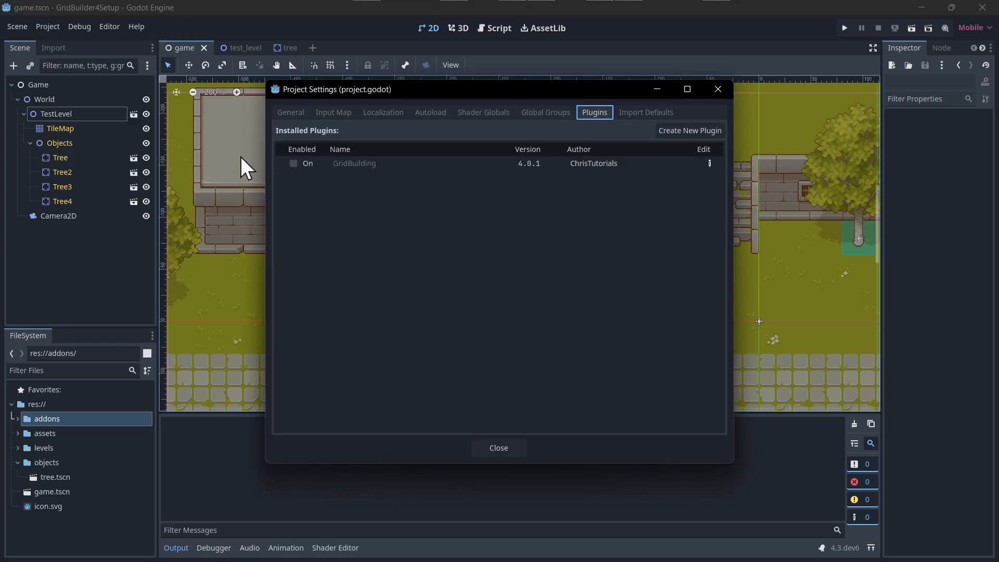
{"action": "left_click", "coordinate": [293, 163]}
{"action": "left_click", "coordinate": [504, 449]}
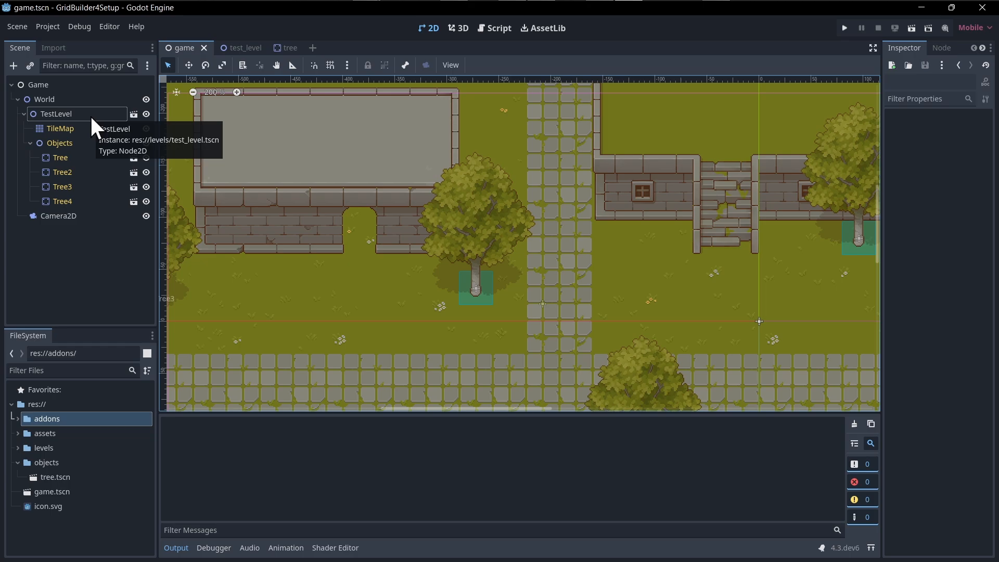
Add a plain Node as a child of Game and name it Systems.
{"action": "left_click", "coordinate": [79, 85]}
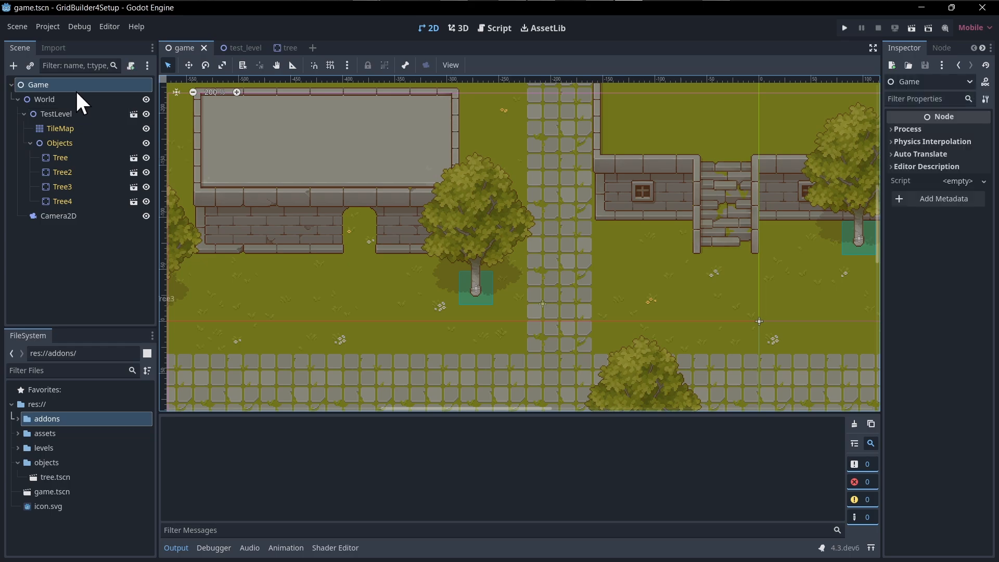
{"action": "right_click", "coordinate": [88, 85]}
{"action": "left_click", "coordinate": [105, 93]}
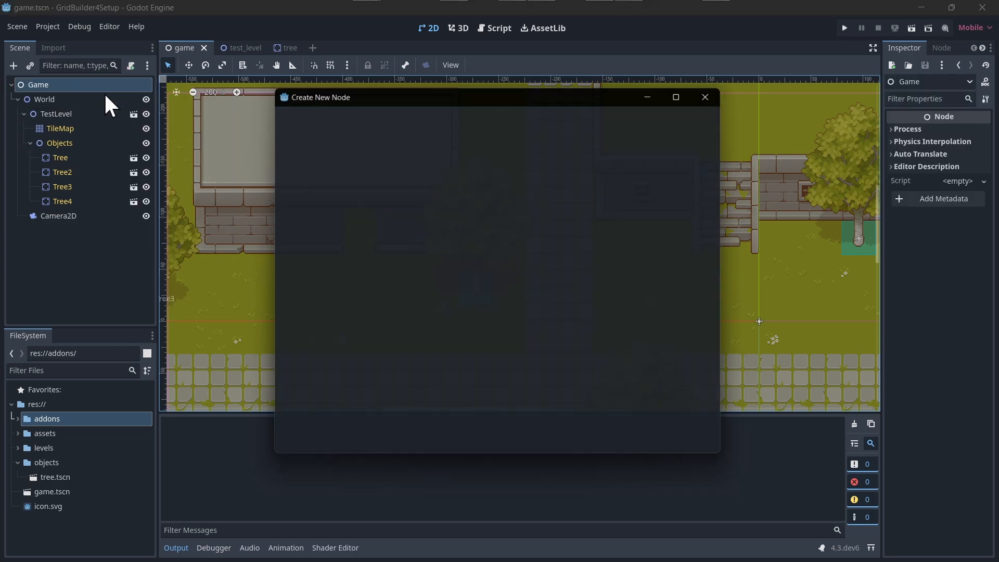
{"action": "type", "text": "node"}
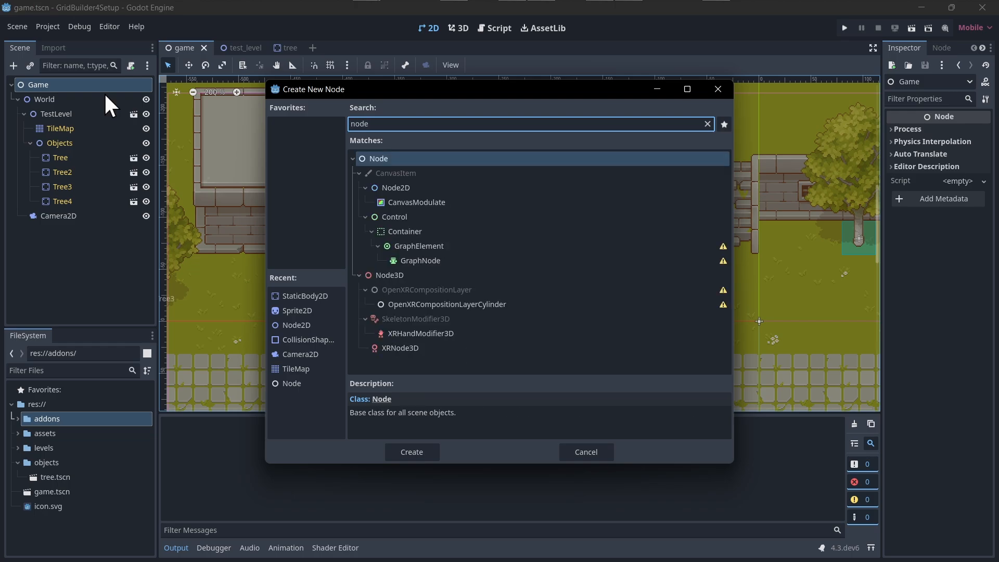
{"action": "key", "text": "Return"}
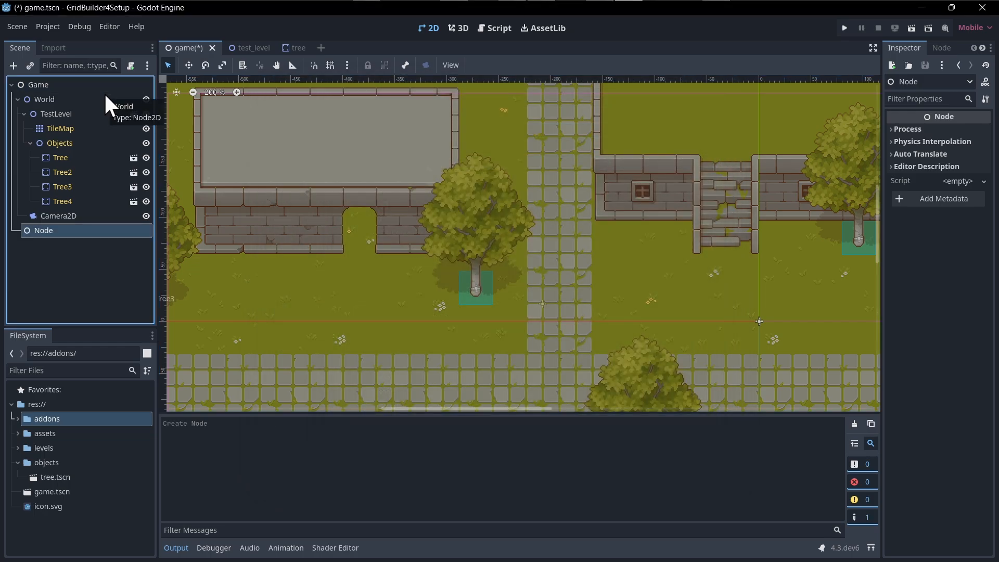
{"action": "key", "text": "F2"}
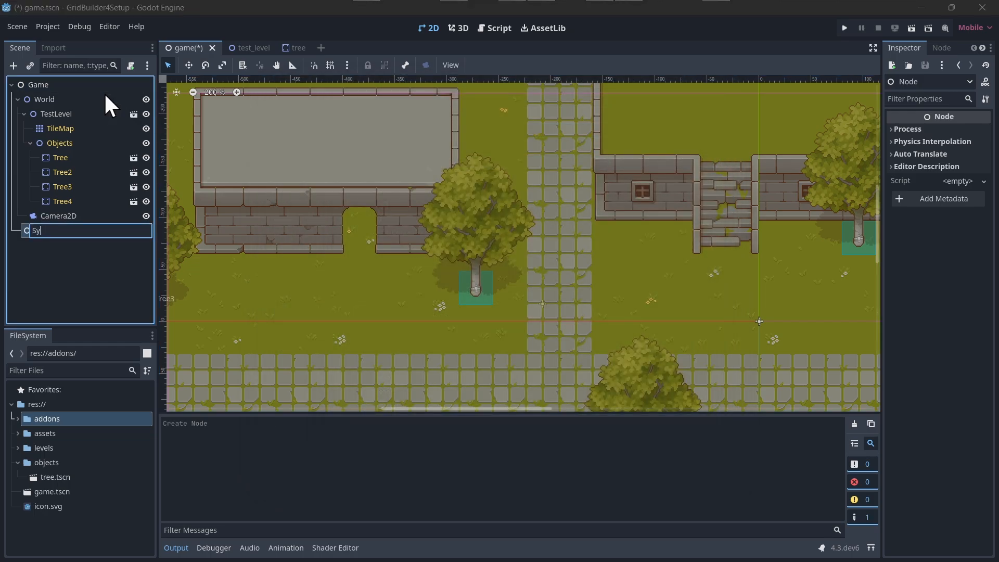
Move the Systems node above World as the first child of Game, undoing the misplaced reparenting.
{"action": "left_click_drag", "start_coordinate": [106, 95], "coordinate": [57, 242]}
{"action": "key", "text": "ctrl+z"}
{"action": "left_click", "coordinate": [73, 99]}
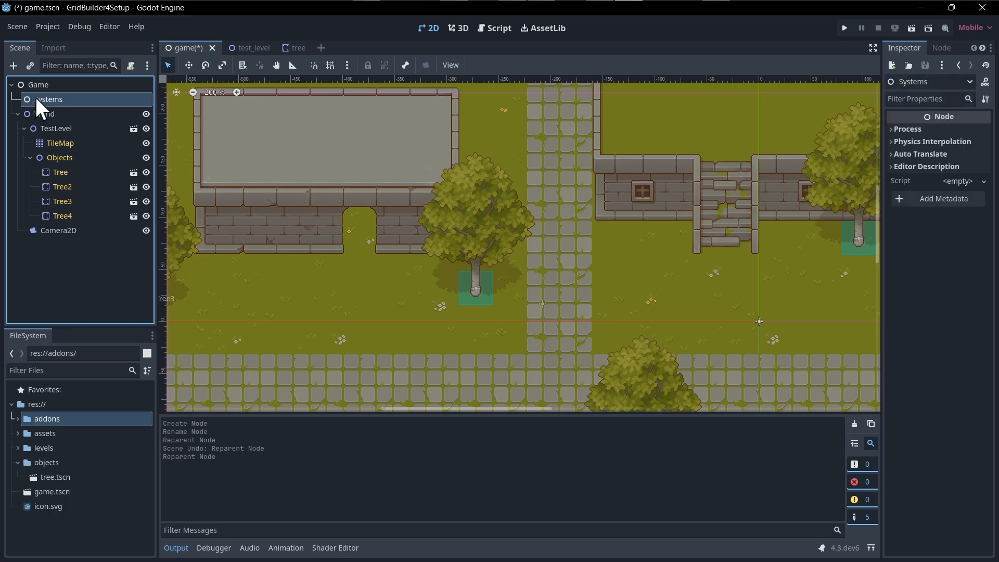
Add a BuildingSystem node as a child of Systems.
{"action": "right_click", "coordinate": [69, 100]}
{"action": "left_click", "coordinate": [88, 104]}
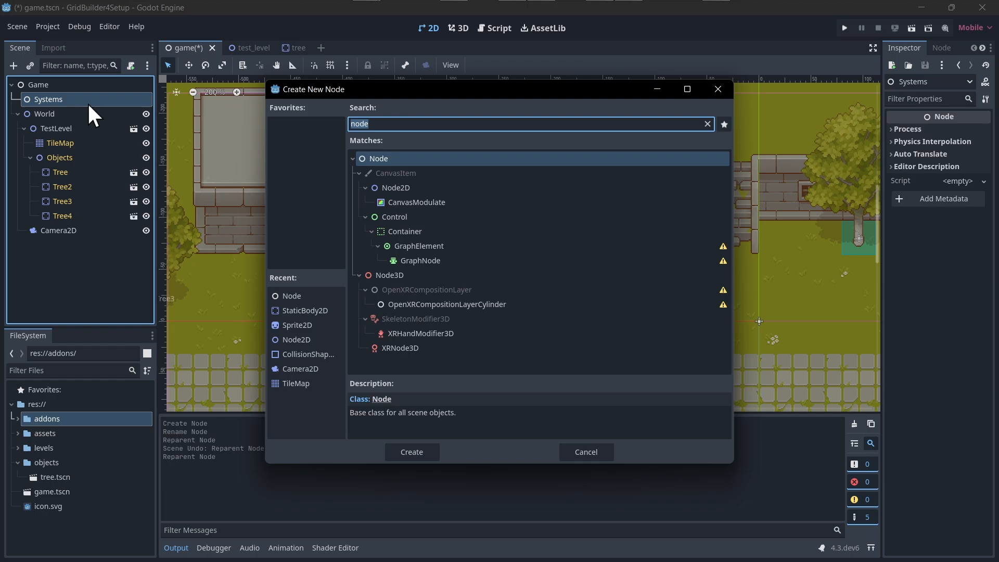
{"action": "type", "text": "building"}
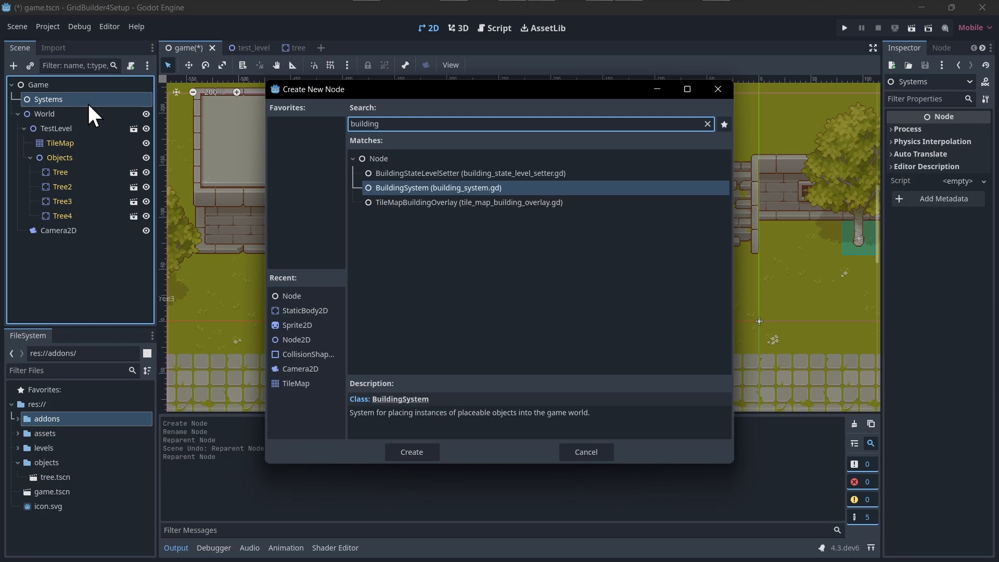
{"action": "left_click", "coordinate": [411, 452]}
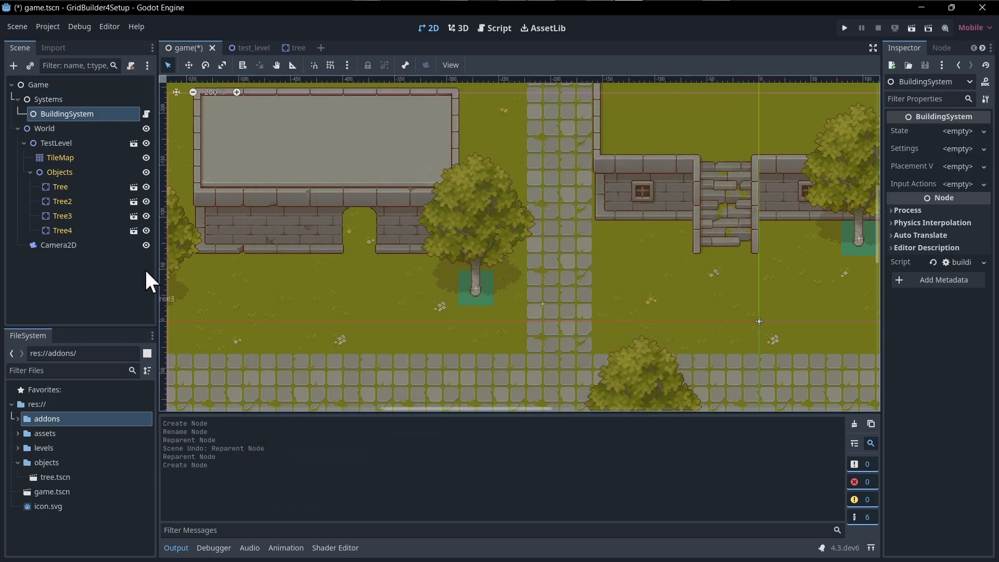
Add a GridTargetingSystem node as a child of Systems and save the game scene.
{"action": "right_click", "coordinate": [61, 100]}
{"action": "left_click", "coordinate": [99, 107]}
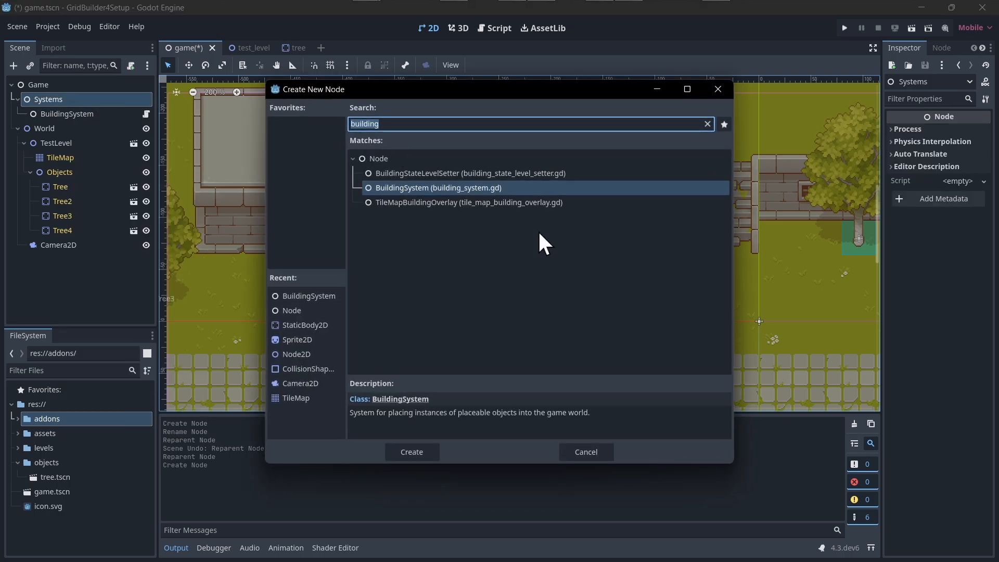
{"action": "type", "text": "gridtarget"}
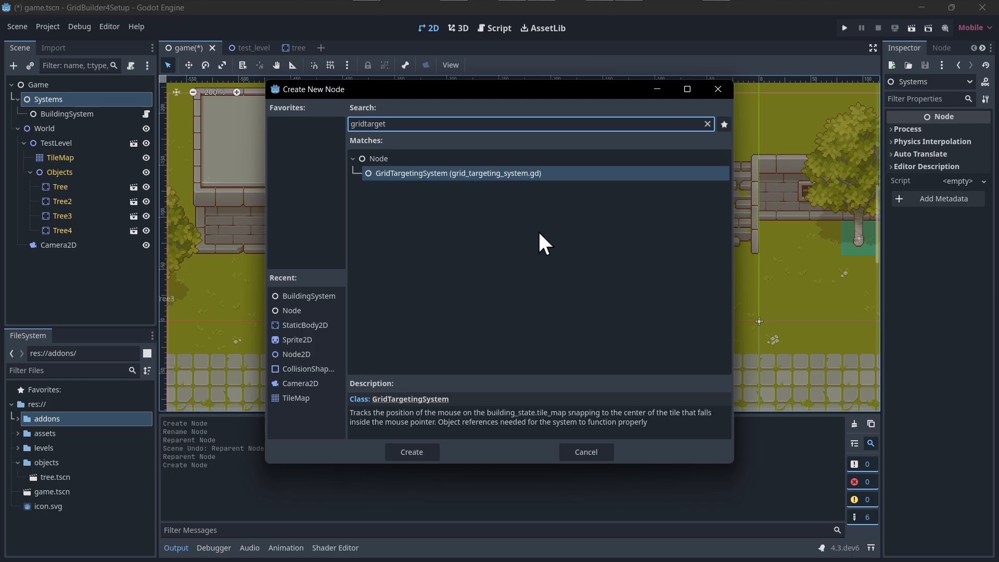
{"action": "key", "text": "Return"}
{"action": "left_click", "coordinate": [105, 114]}
{"action": "key", "text": "ctrl+s"}
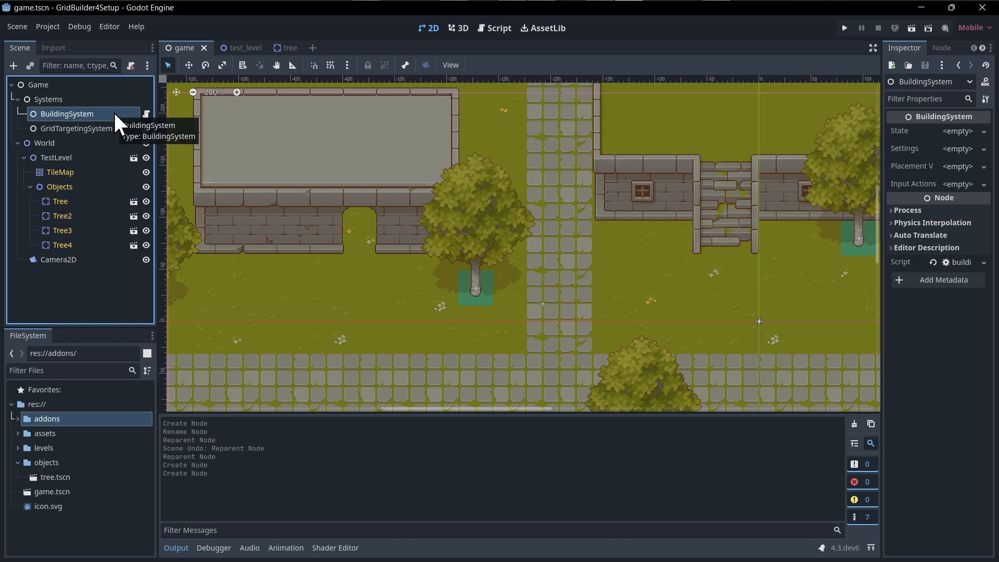
Filter the project files by "posi" and instance grid_positioner.tscn as a child of World.
{"action": "left_click", "coordinate": [119, 129]}
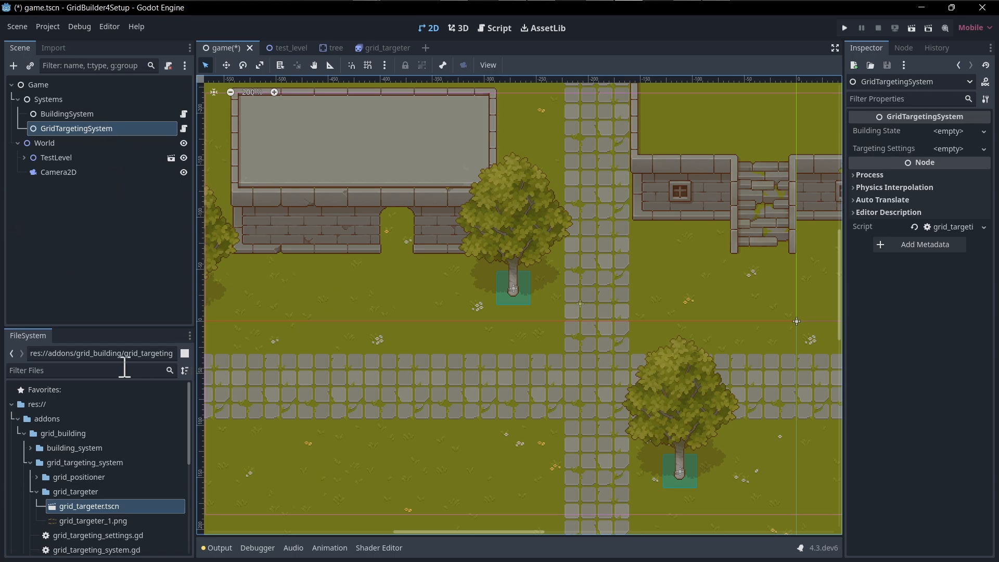
{"action": "left_click", "coordinate": [124, 370]}
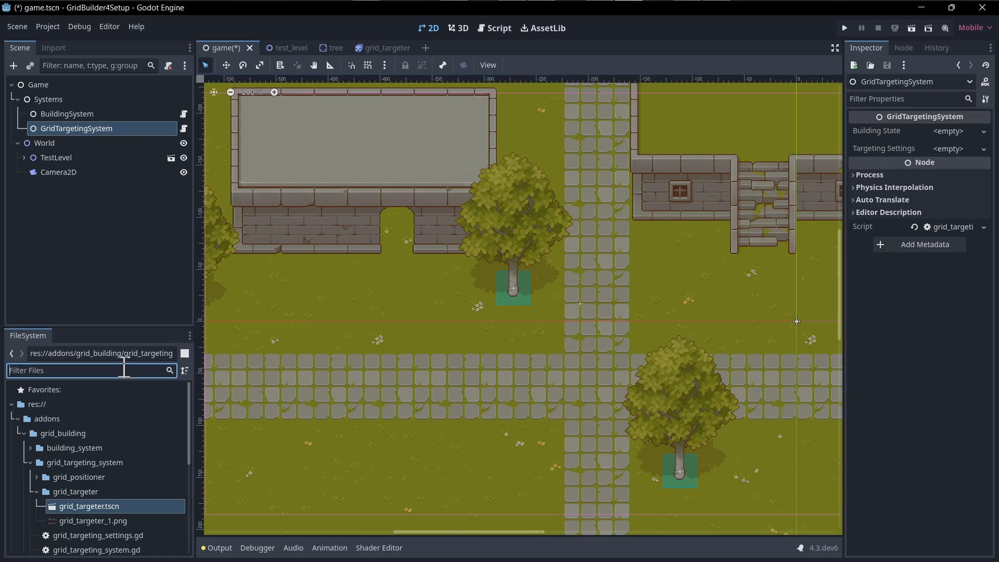
{"action": "type", "text": "posi"}
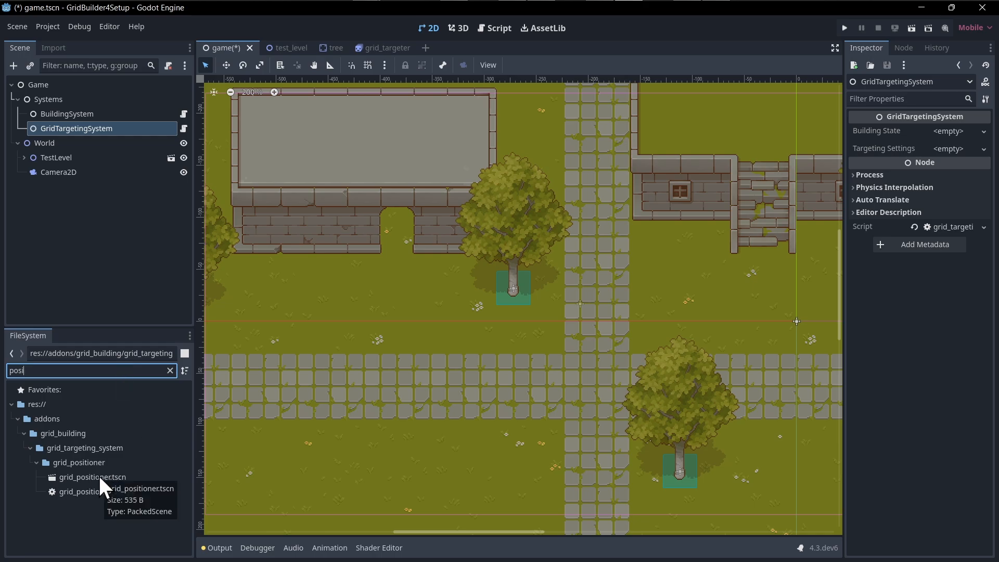
{"action": "left_click_drag", "start_coordinate": [100, 479], "coordinate": [98, 144]}
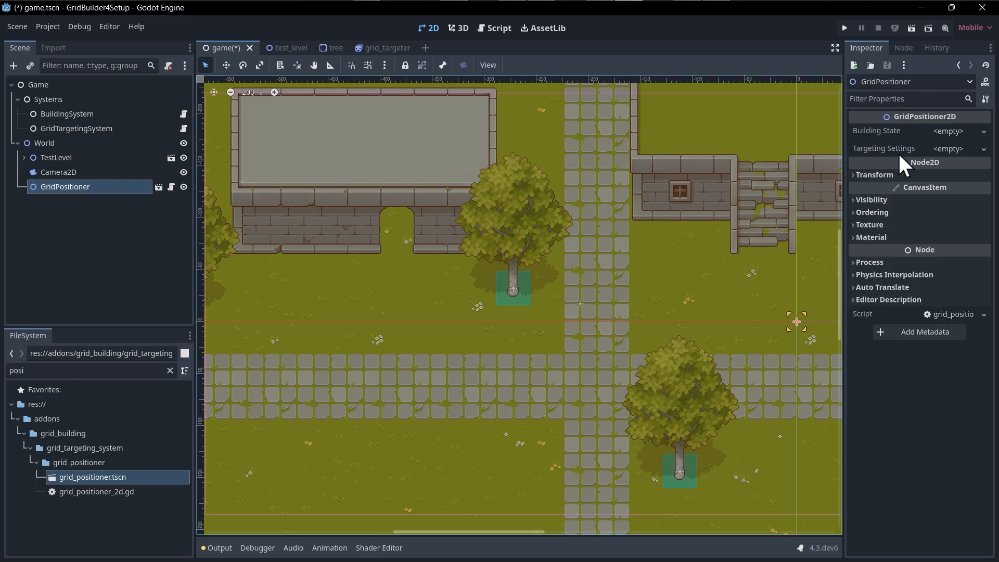
Widen the property area and assign a new BuildingState resource to the BuildingSystem node's State.
{"action": "left_click_drag", "start_coordinate": [844, 166], "coordinate": [762, 175]}
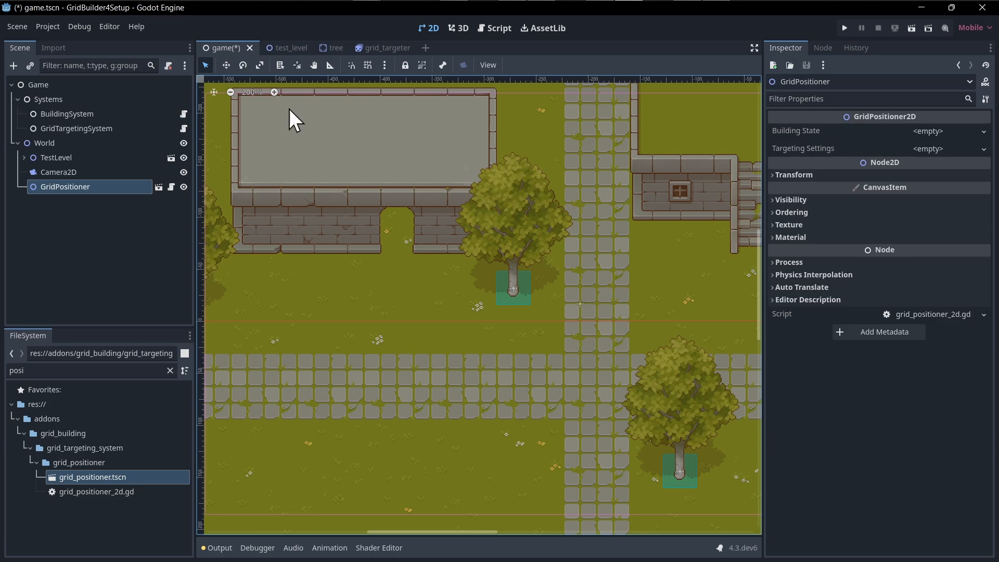
{"action": "left_click", "coordinate": [102, 113]}
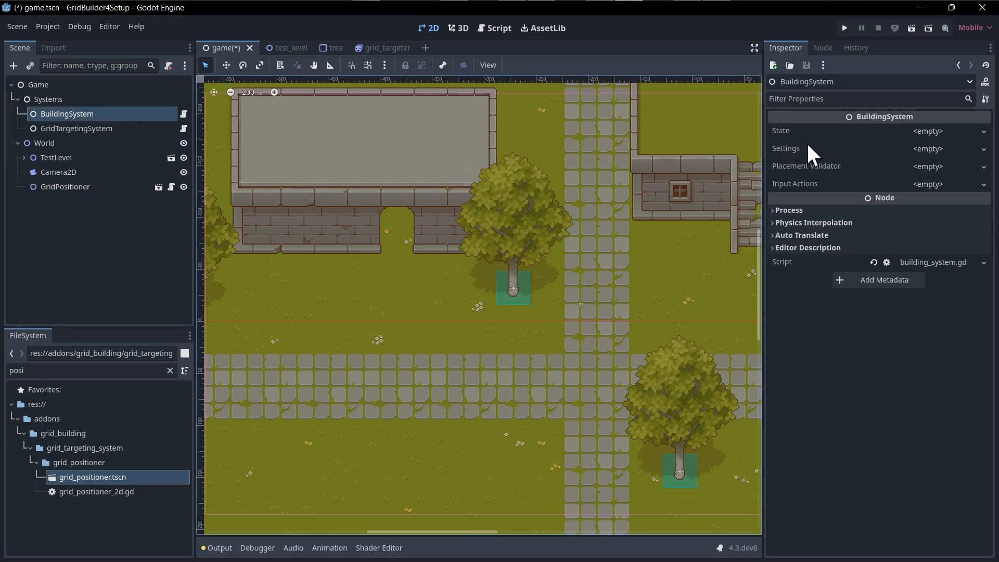
{"action": "left_click", "coordinate": [930, 131]}
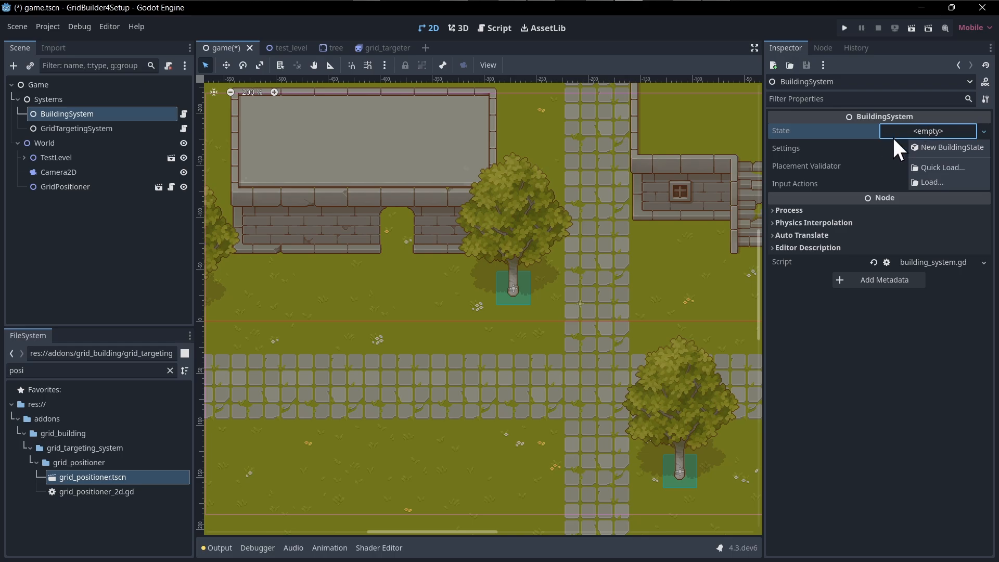
{"action": "left_click", "coordinate": [935, 150]}
Save the BuildingSystem's BuildingState resource as building_state in a new project folder named states.
{"action": "right_click", "coordinate": [936, 133]}
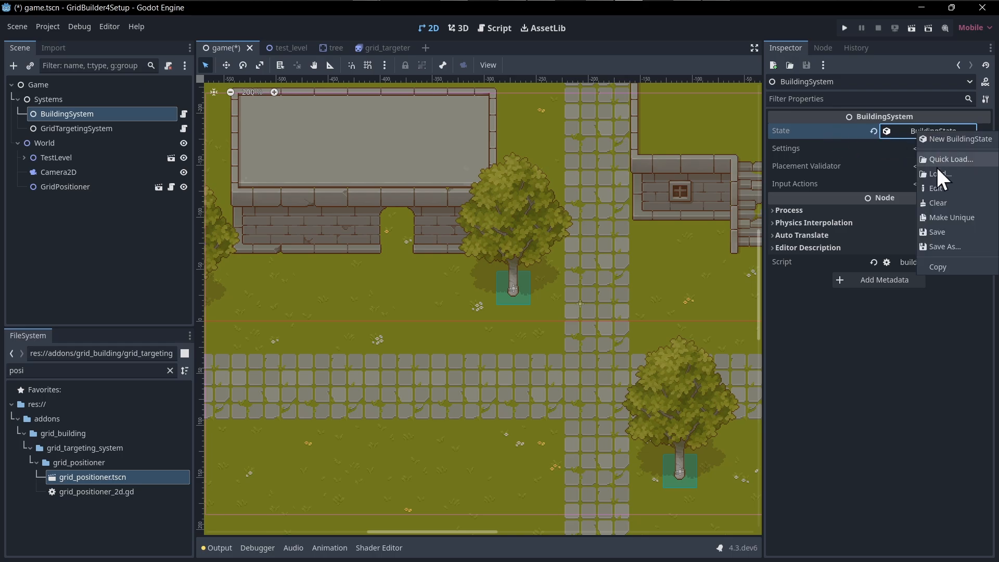
{"action": "left_click", "coordinate": [961, 247]}
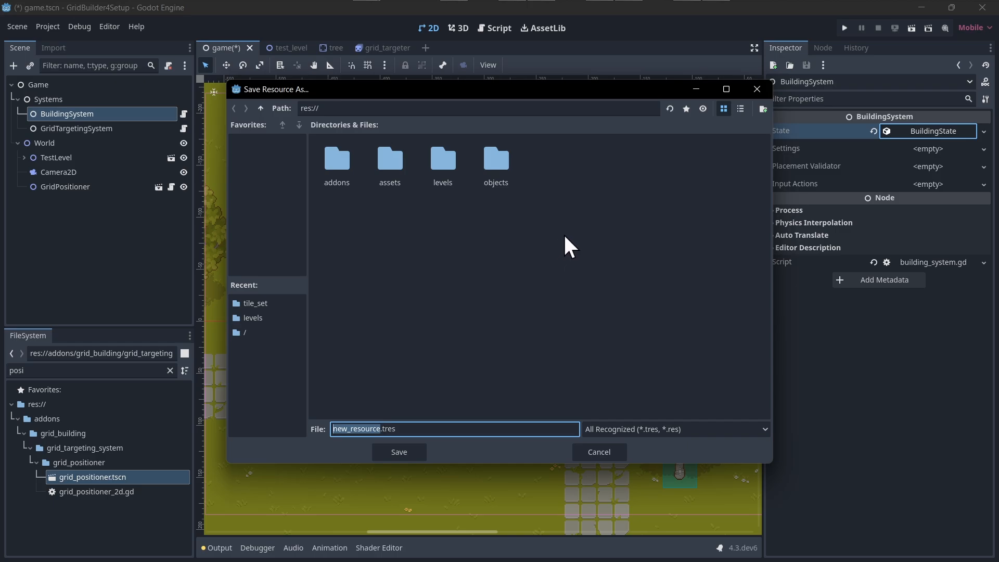
{"action": "left_click", "coordinate": [763, 108]}
{"action": "type", "text": "states"}
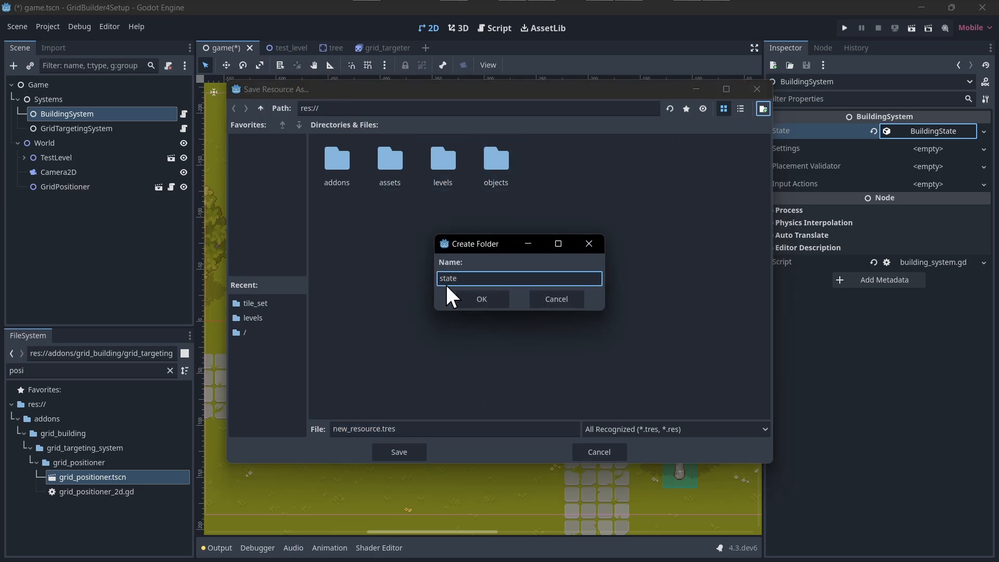
{"action": "left_click", "coordinate": [487, 305]}
{"action": "left_click", "coordinate": [415, 430]}
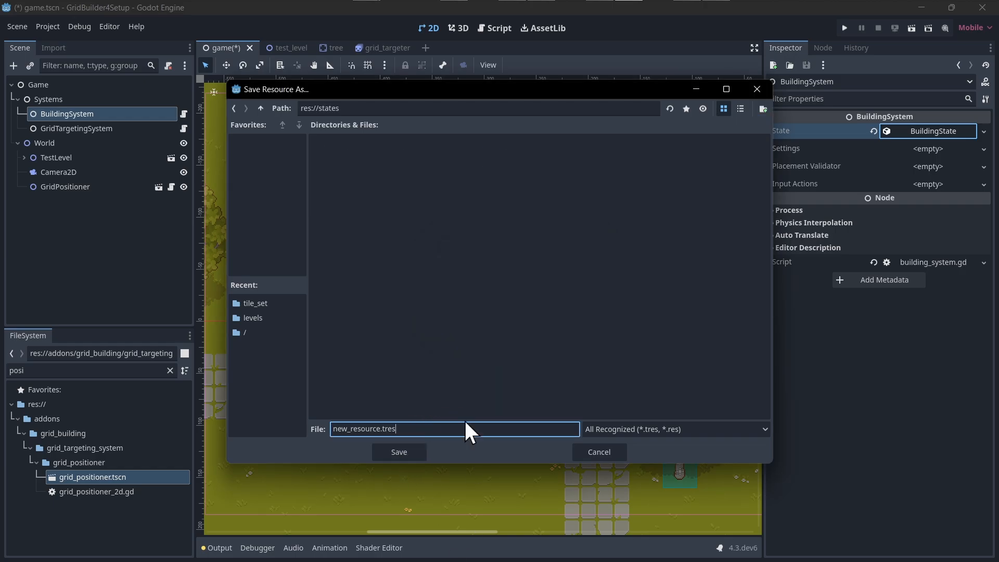
{"action": "key", "text": "ctrl+a"}
{"action": "key", "text": "BackSpace"}
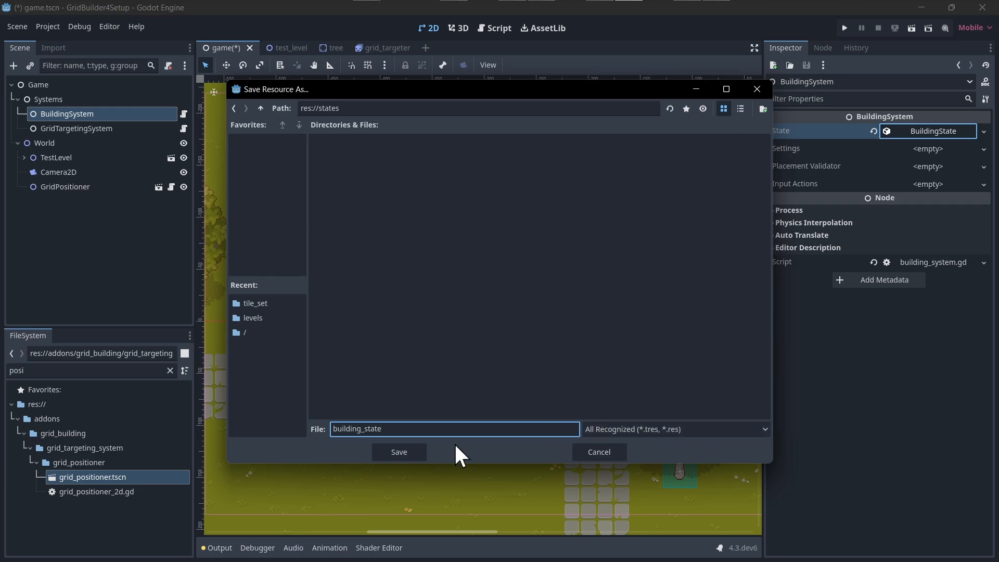
{"action": "left_click", "coordinate": [419, 452]}
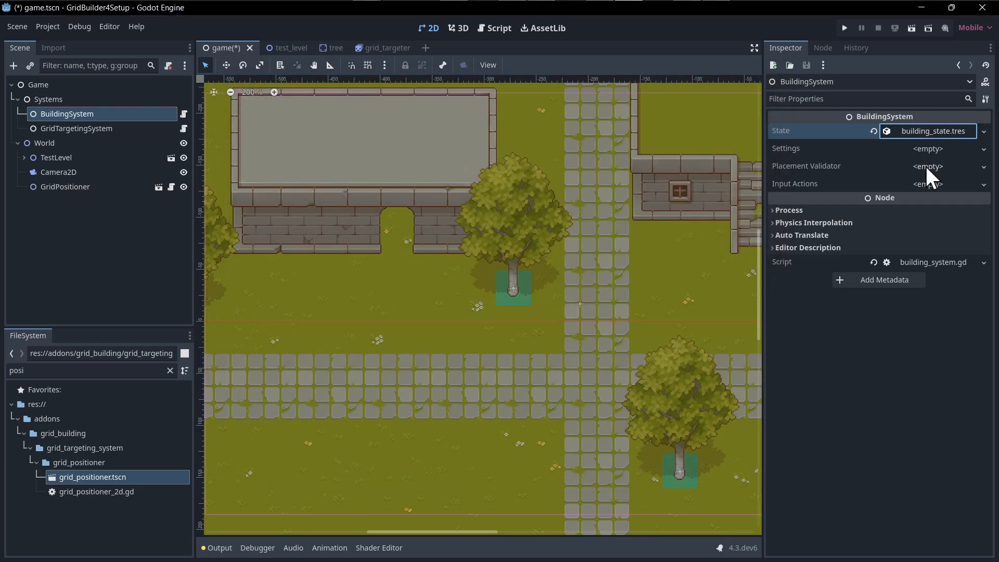
Expand the building_state.tres resource and examine the options available for its Mode.
{"action": "left_click", "coordinate": [935, 134]}
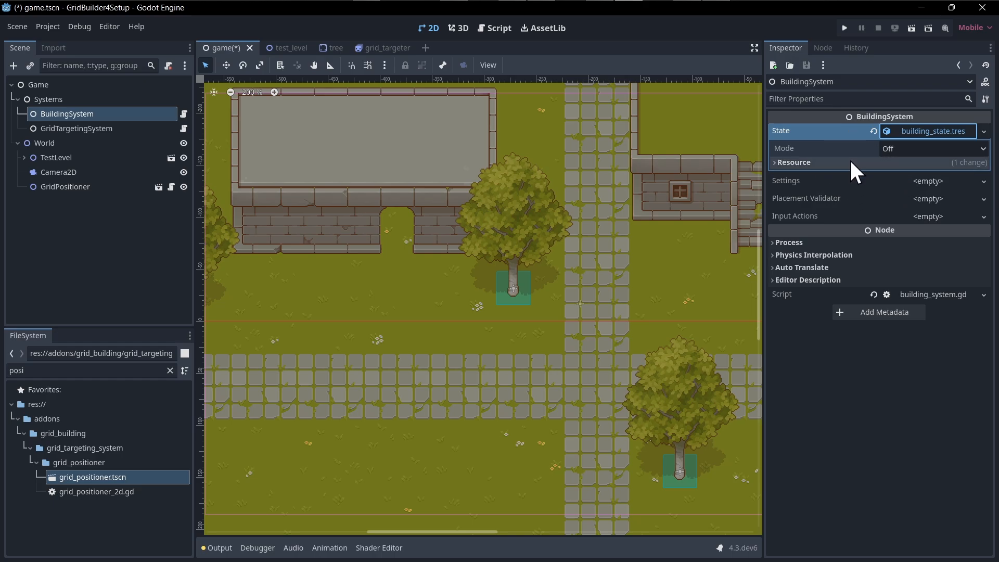
{"action": "left_click", "coordinate": [908, 151]}
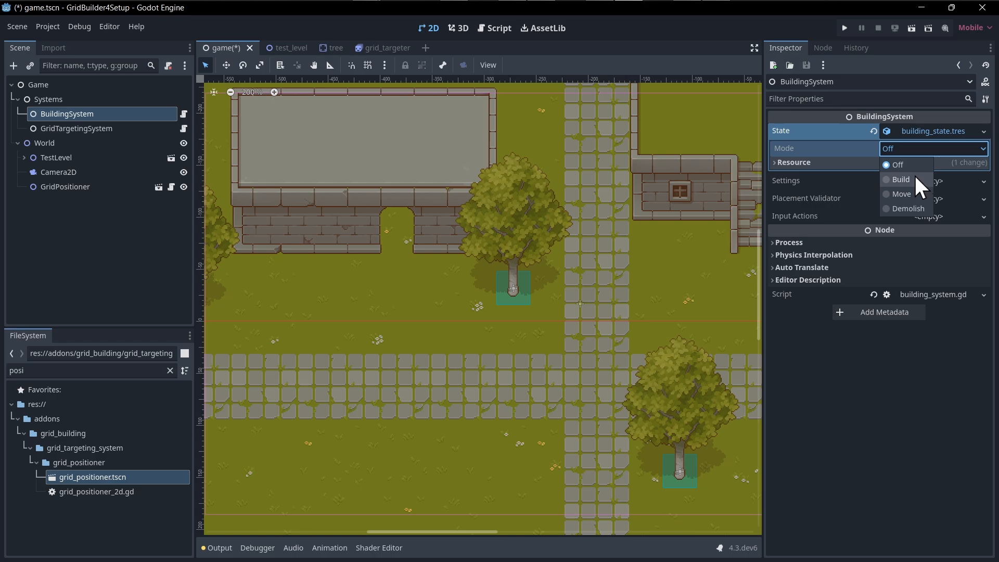
{"action": "left_click", "coordinate": [919, 149]}
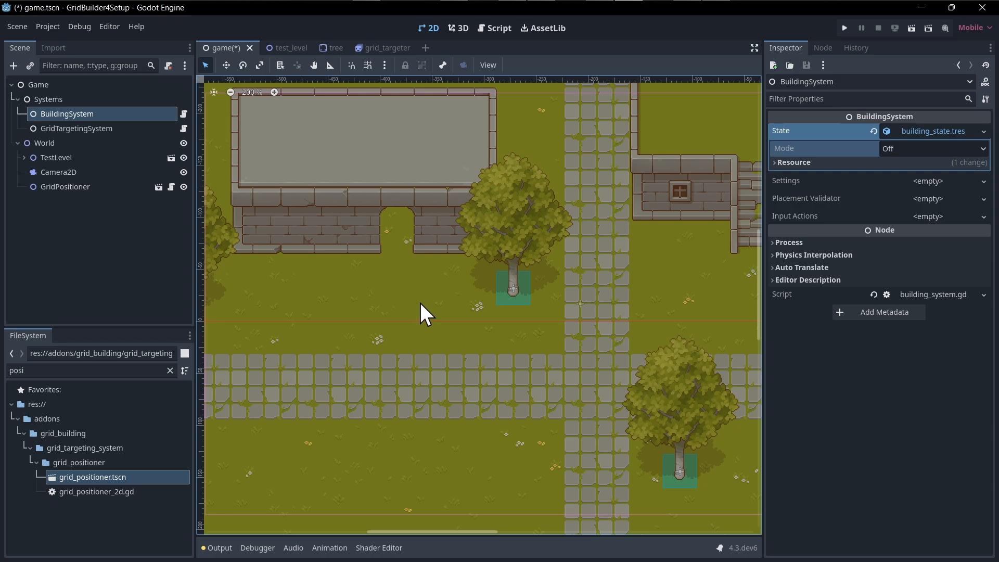
{"action": "left_click", "coordinate": [898, 151]}
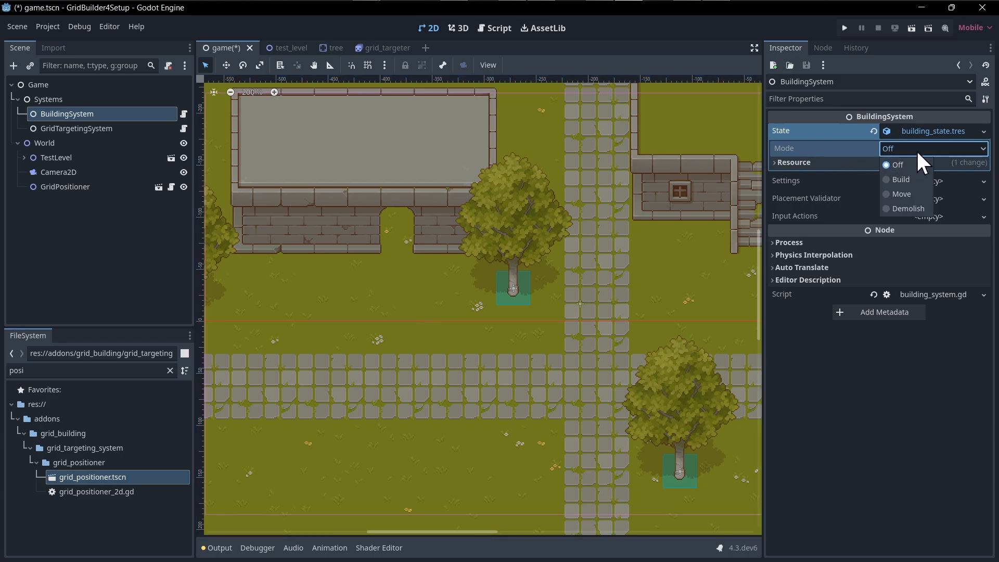
{"action": "left_click", "coordinate": [919, 161]}
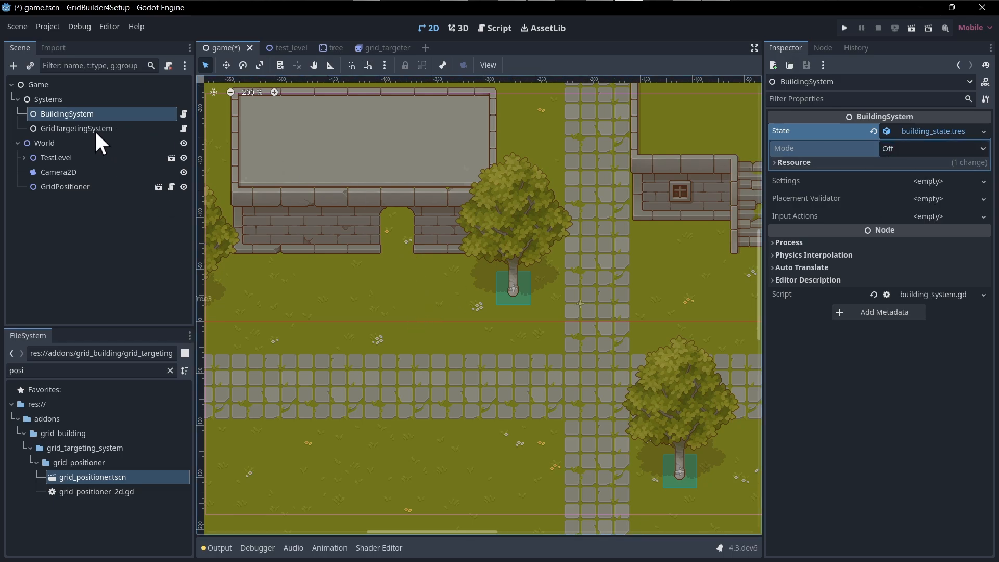
{"action": "left_click", "coordinate": [890, 149]}
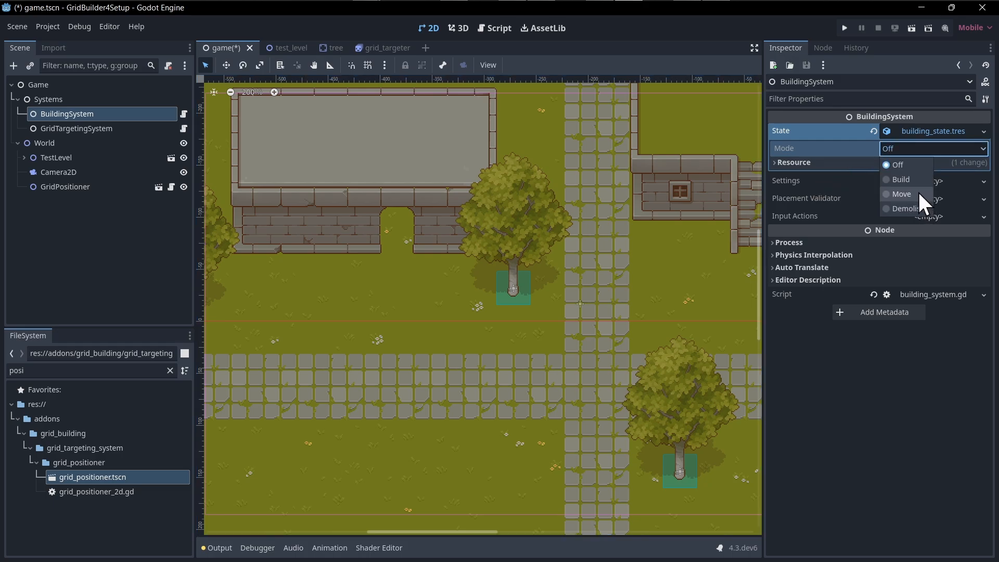
{"action": "left_click", "coordinate": [935, 147]}
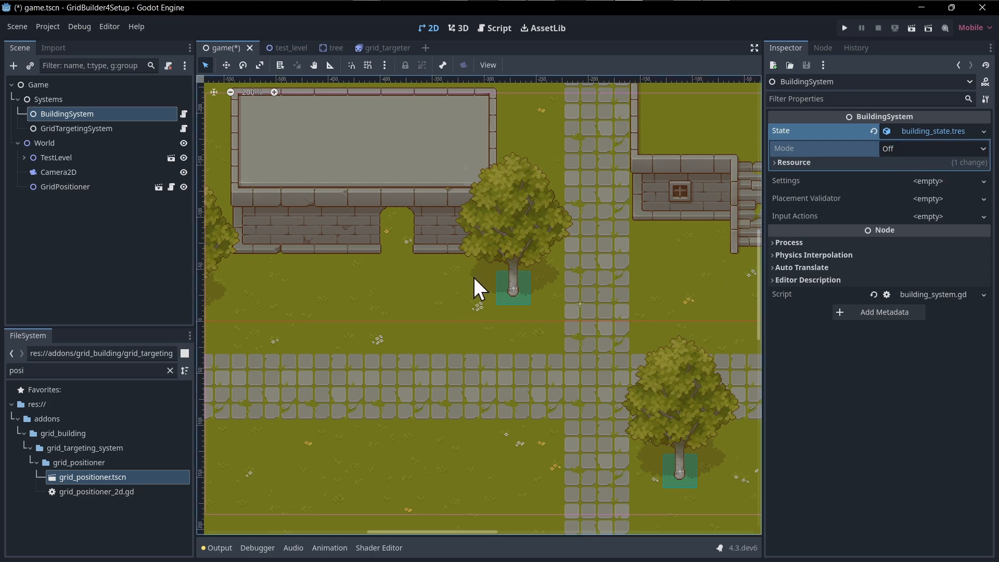
Save the game scene and load states/building_state.tres as the GridTargetingSystem node's Building State.
{"action": "key", "text": "ctrl+s"}
{"action": "left_click", "coordinate": [934, 137]}
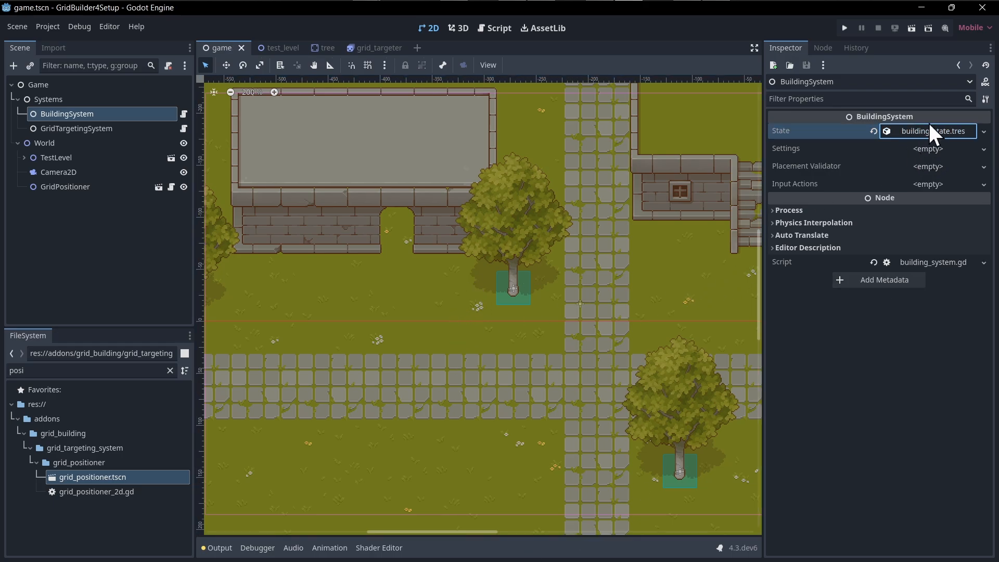
{"action": "left_click", "coordinate": [76, 129]}
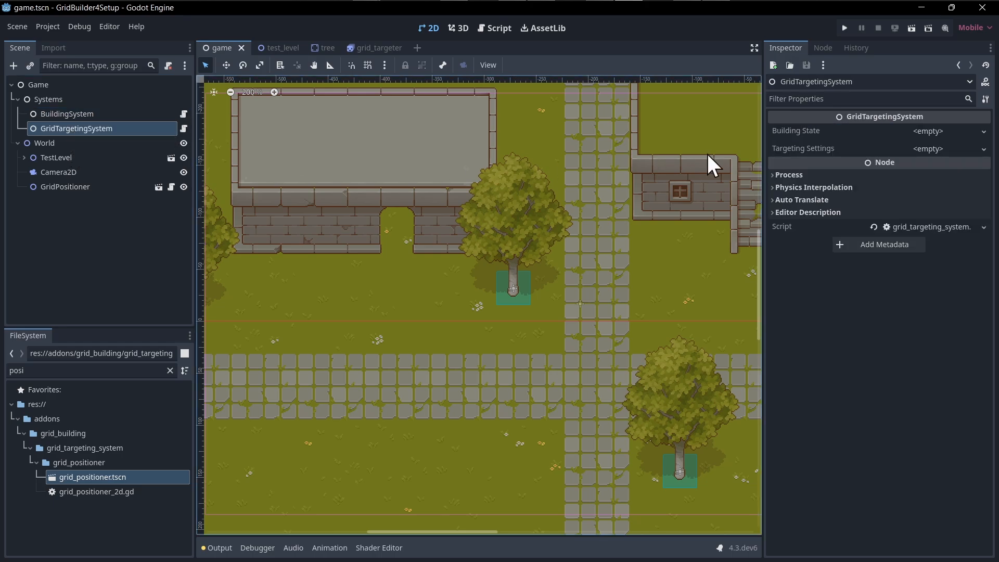
{"action": "left_click", "coordinate": [984, 131]}
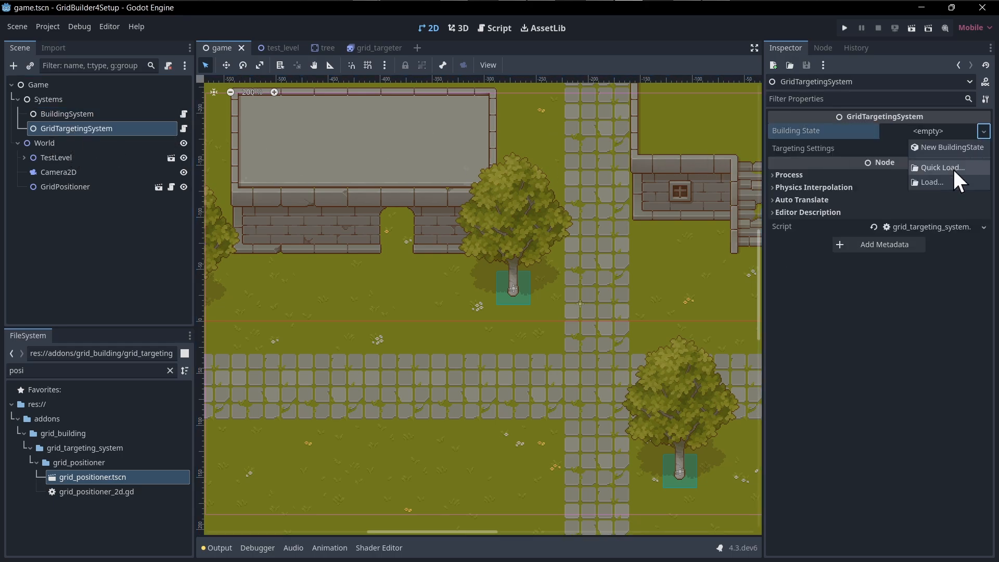
{"action": "left_click", "coordinate": [943, 168]}
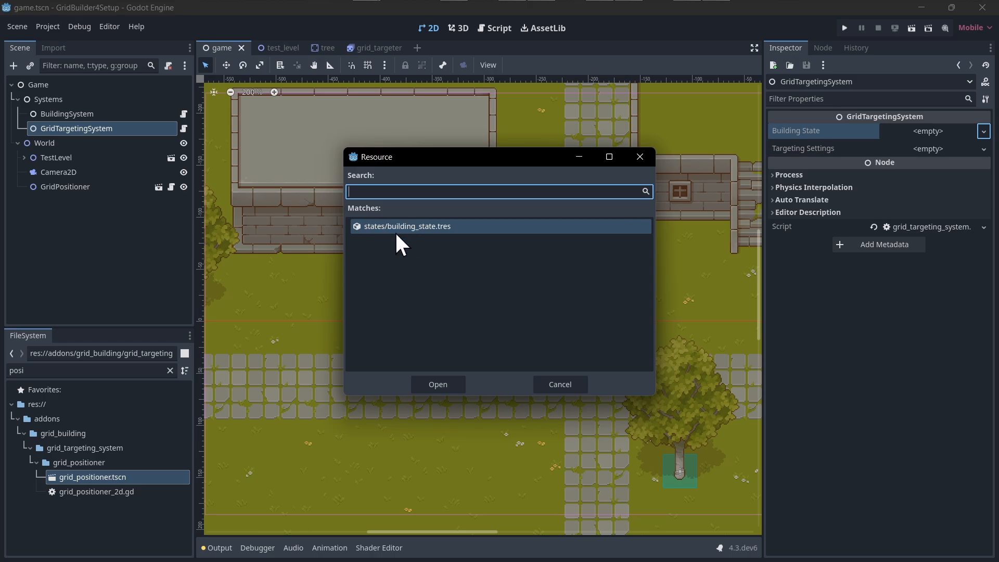
{"action": "double_click", "coordinate": [500, 225]}
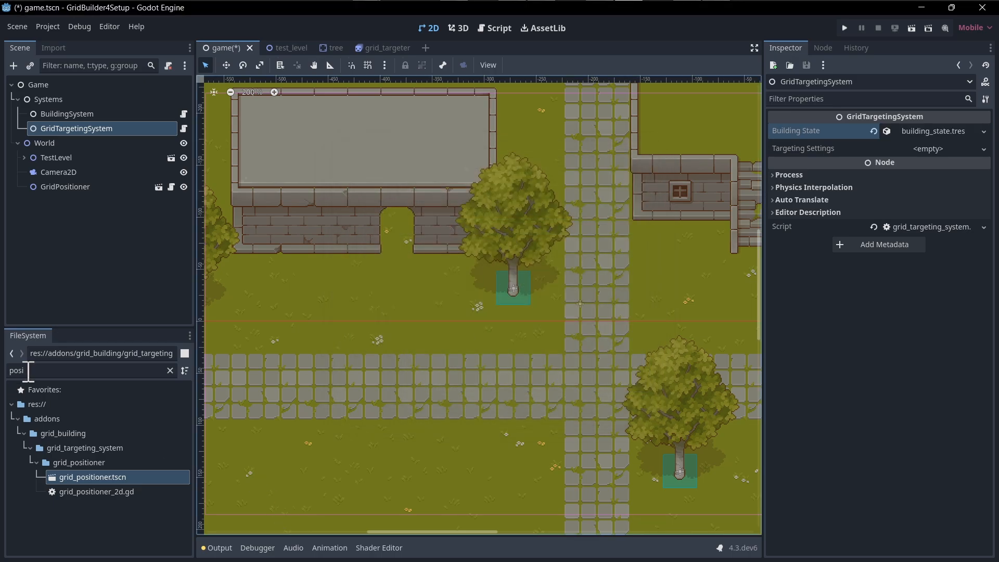
Filter the project files by "state", assign building_state.tres to the GridPositioner's Building State, and save the scene.
{"action": "left_click", "coordinate": [117, 371]}
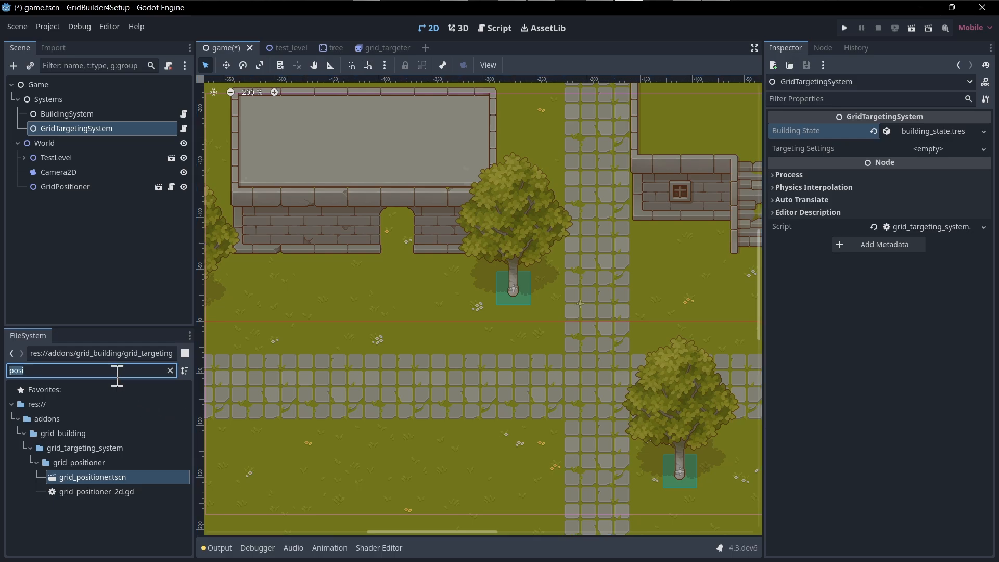
{"action": "type", "text": "state"}
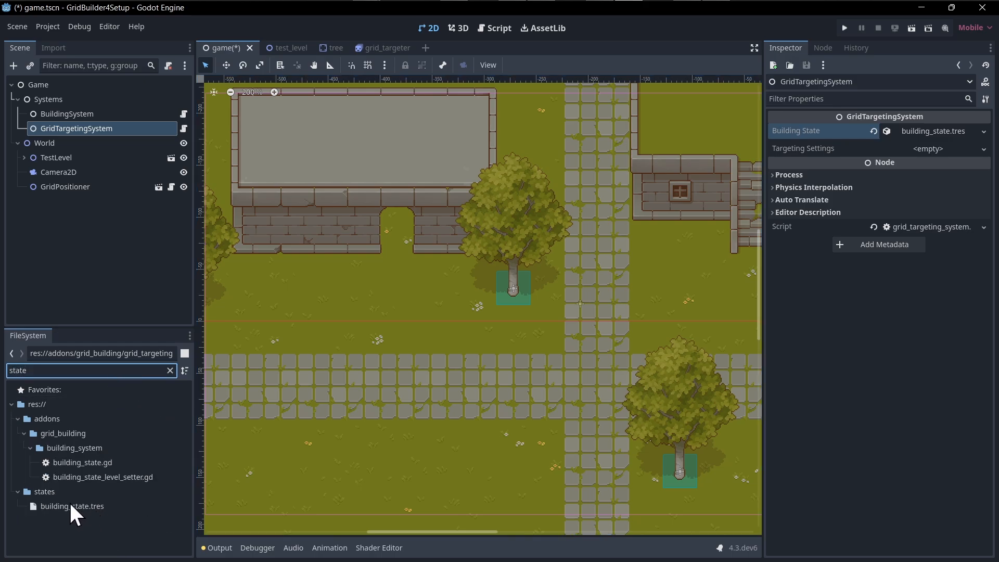
{"action": "left_click_drag", "start_coordinate": [54, 502], "coordinate": [129, 501]}
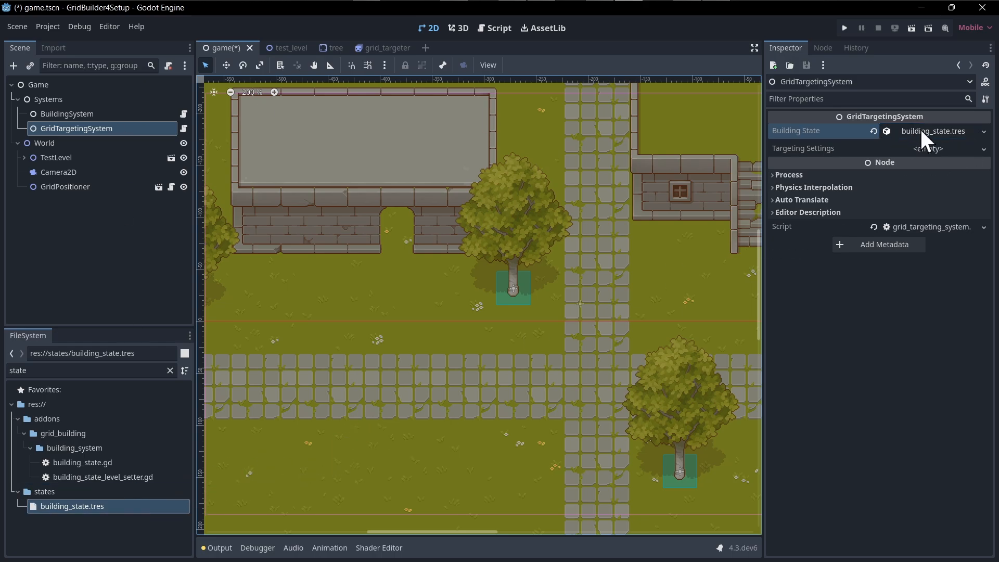
{"action": "left_click", "coordinate": [49, 114]}
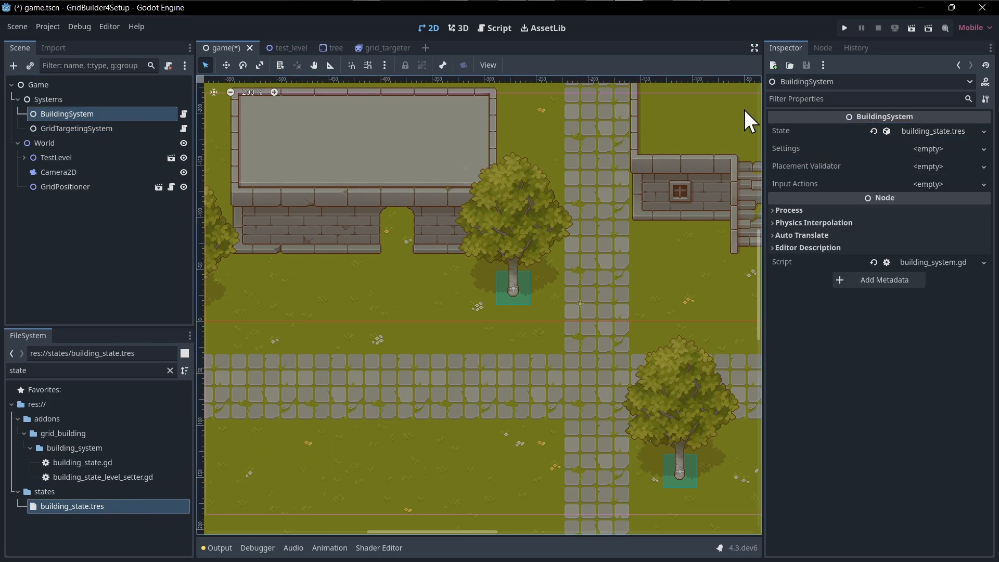
{"action": "key", "text": "Down"}
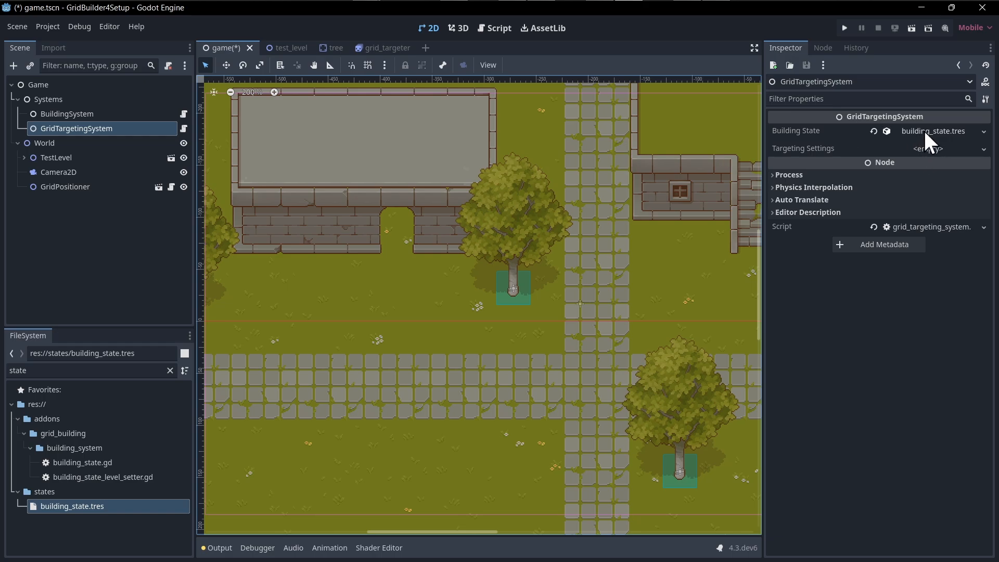
{"action": "left_click", "coordinate": [68, 188]}
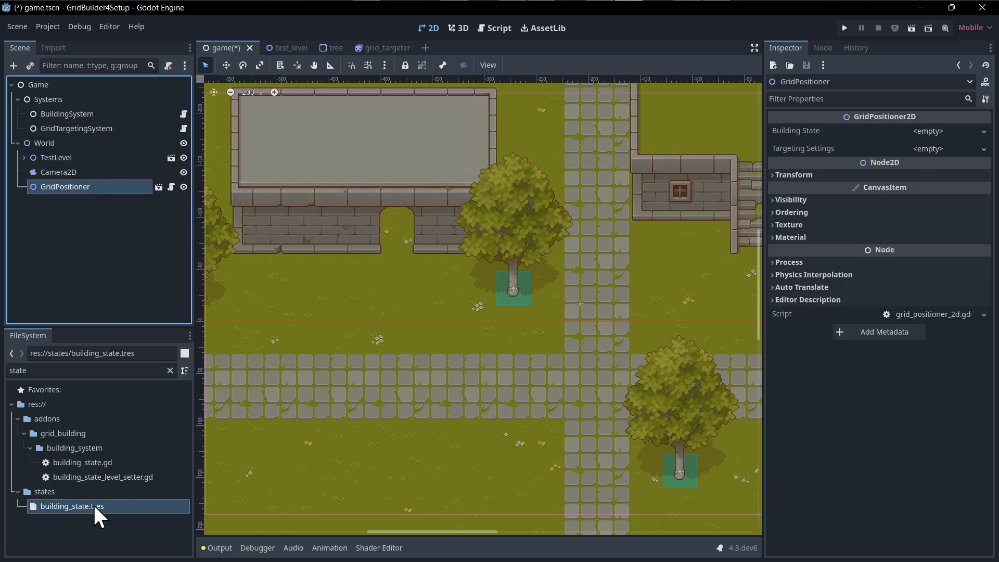
{"action": "left_click_drag", "start_coordinate": [92, 504], "coordinate": [932, 130]}
{"action": "key", "text": "ctrl+s"}
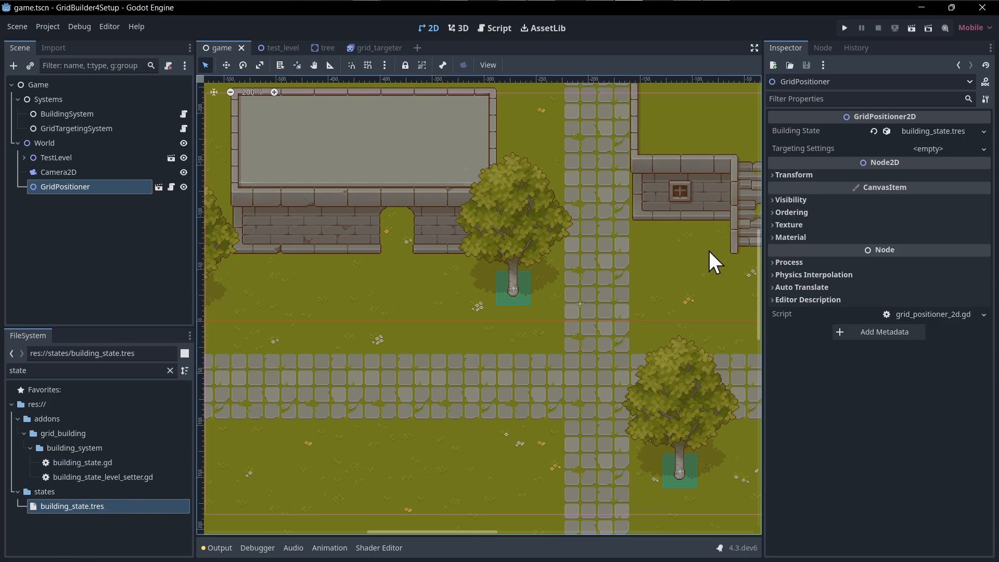
Assign a new GridTargetingSettings resource to the GridPositioner's Targeting Settings and create a settings folder under res:// for saving it.
{"action": "left_click", "coordinate": [929, 147]}
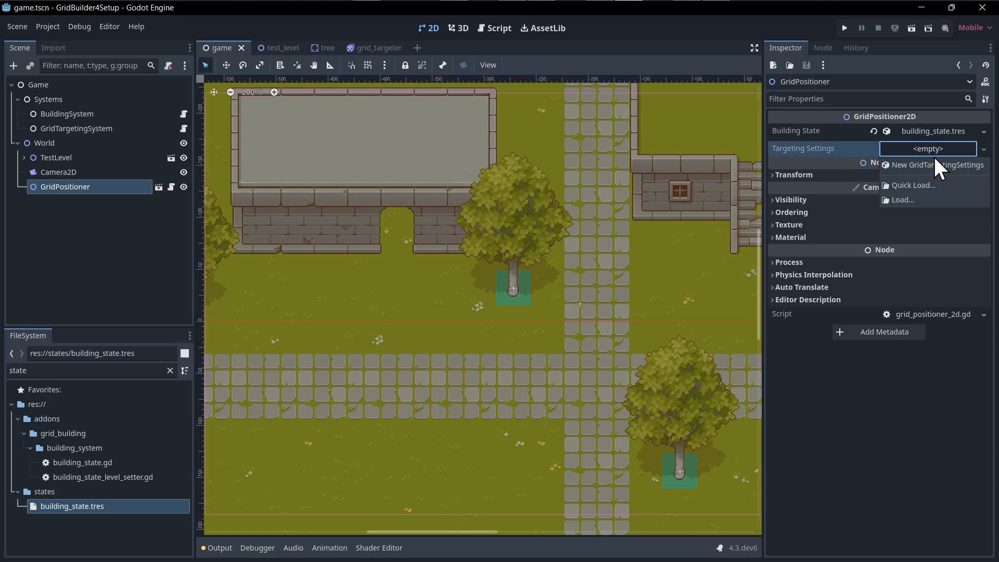
{"action": "left_click", "coordinate": [907, 165]}
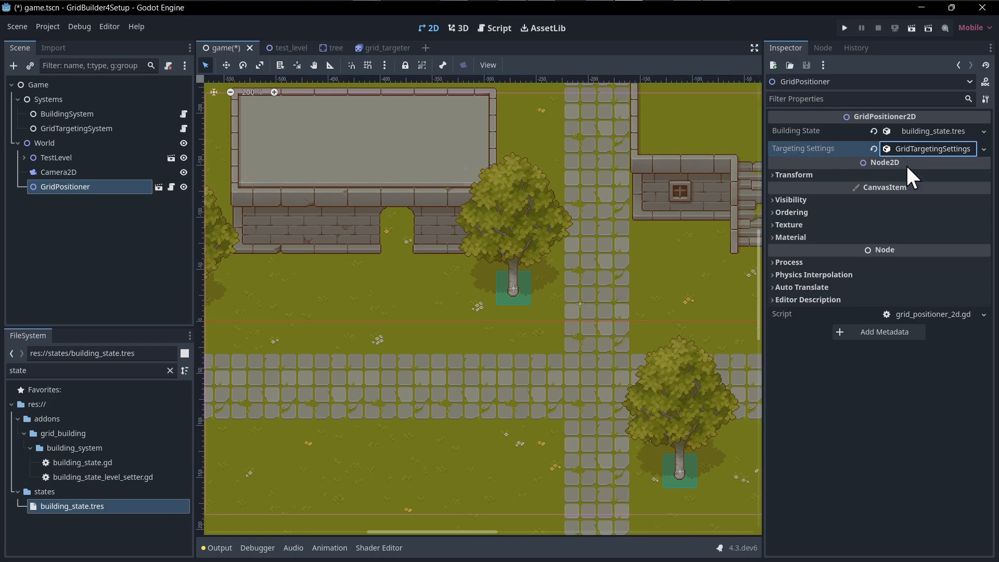
{"action": "right_click", "coordinate": [947, 148]}
{"action": "left_click", "coordinate": [940, 264]}
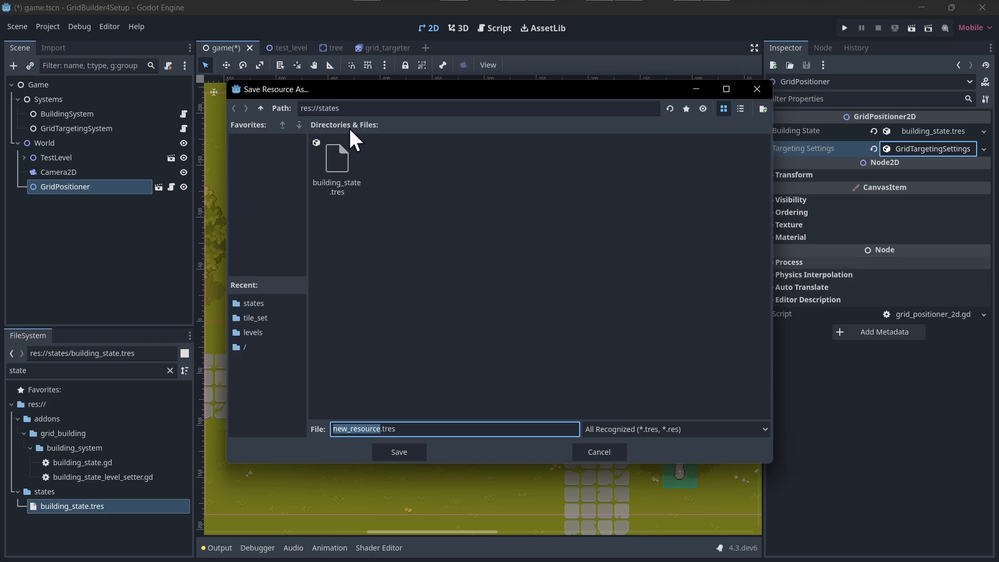
{"action": "left_click", "coordinate": [261, 108]}
{"action": "left_click", "coordinate": [761, 108]}
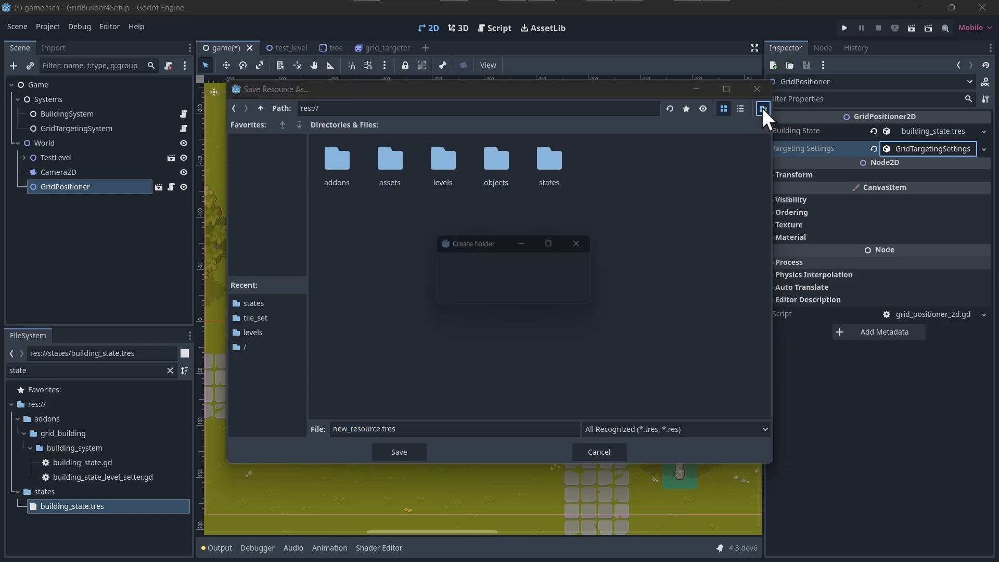
{"action": "type", "text": "settings"}
{"action": "key", "text": "Return"}
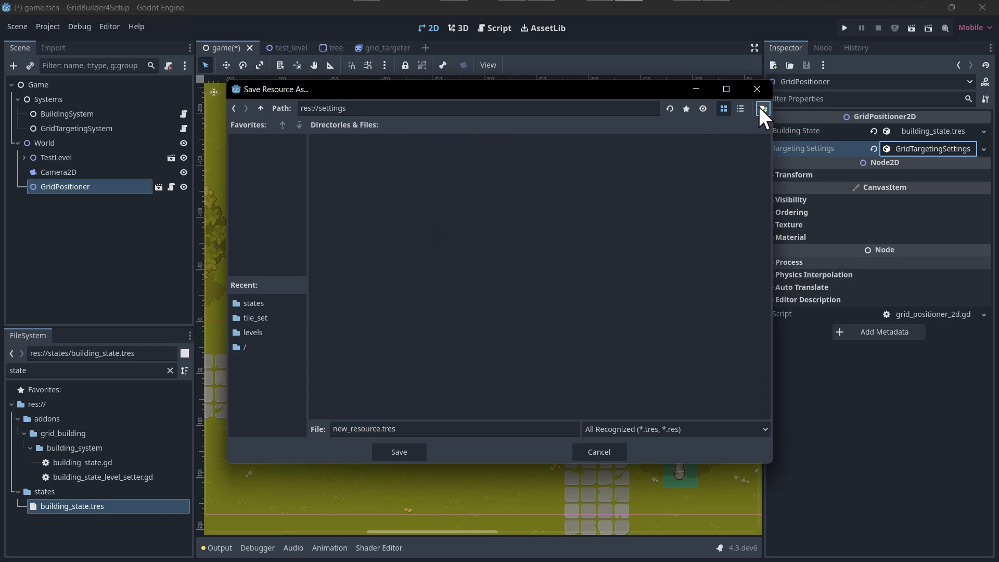
Save the targeting settings resource as grid_targeting_settings in res://settings and widen the property area.
{"action": "triple_click", "coordinate": [474, 429]}
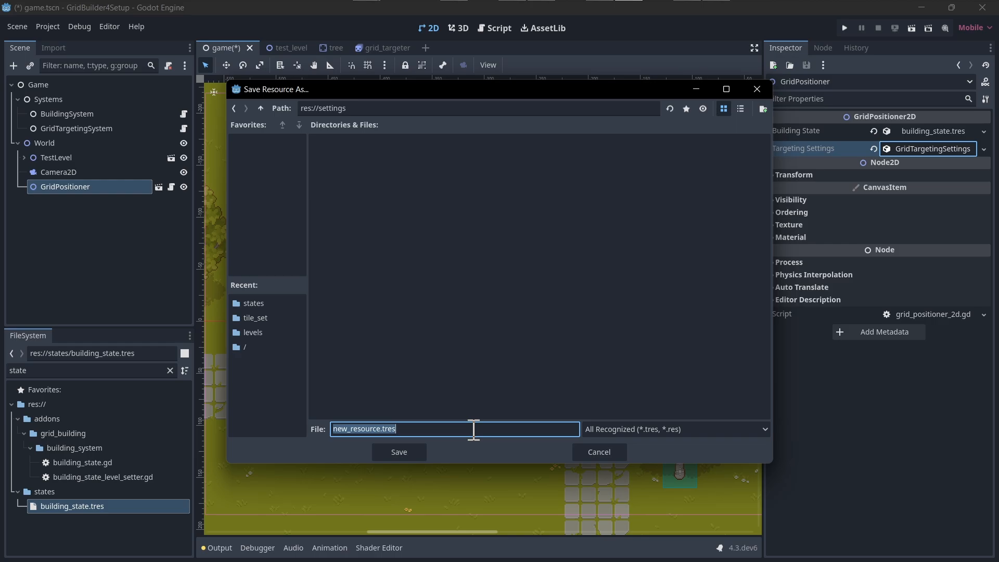
{"action": "type", "text": "grid_targeting_setting"}
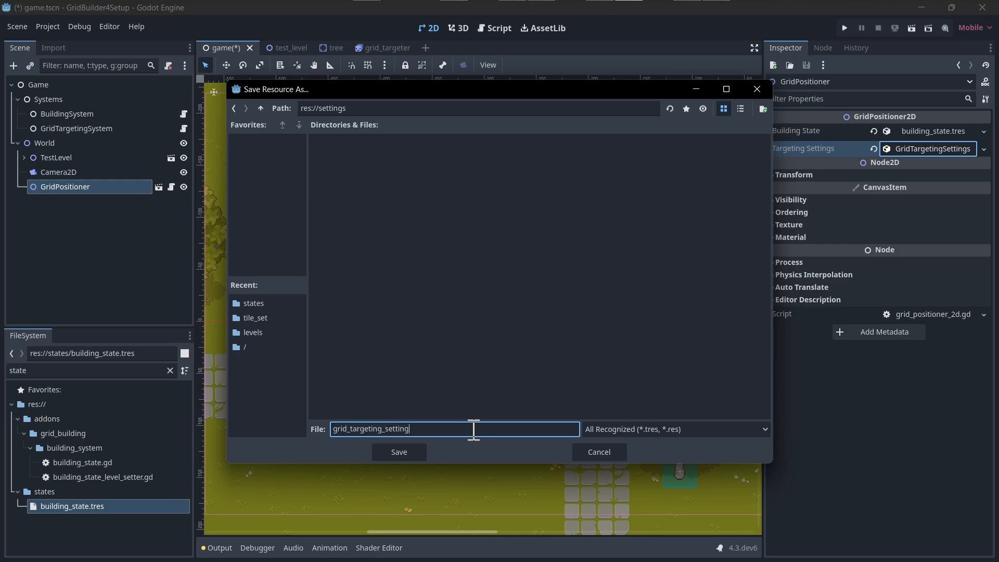
{"action": "type", "text": "s"}
{"action": "key", "text": "Return"}
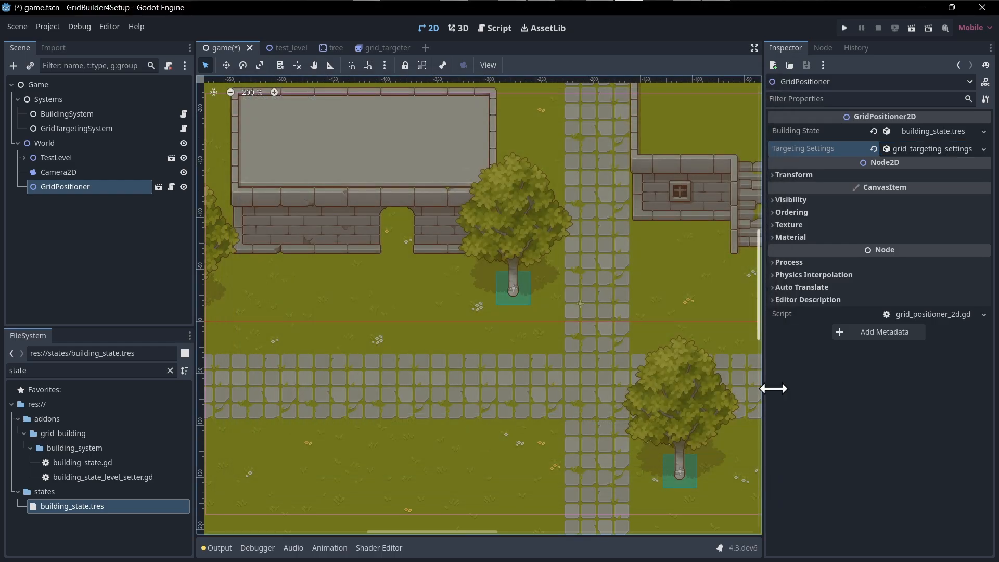
{"action": "left_click_drag", "start_coordinate": [763, 196], "coordinate": [721, 196]}
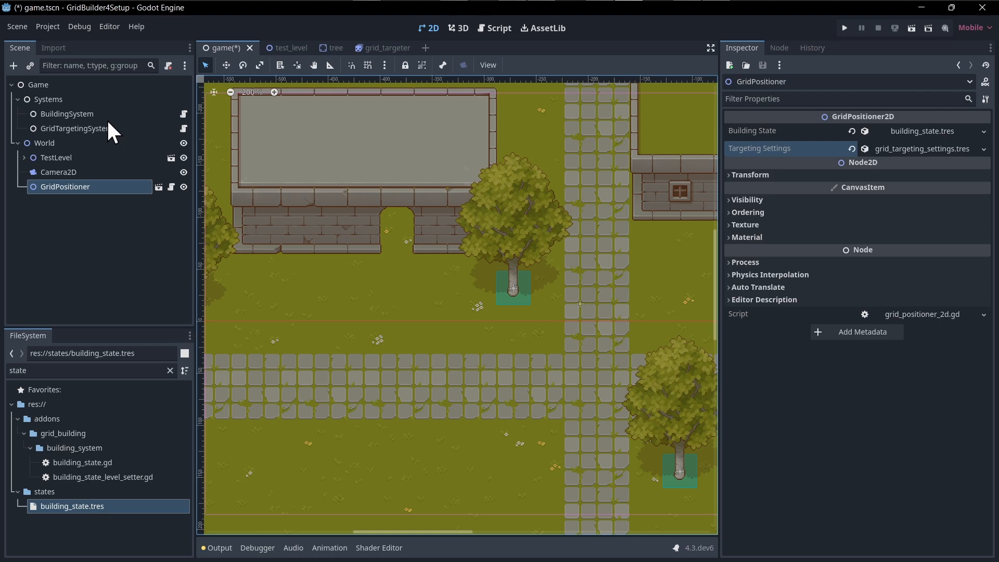
Load grid_targeting_settings.tres as the GridTargetingSystem node's Targeting Settings and save the scene.
{"action": "left_click", "coordinate": [80, 127]}
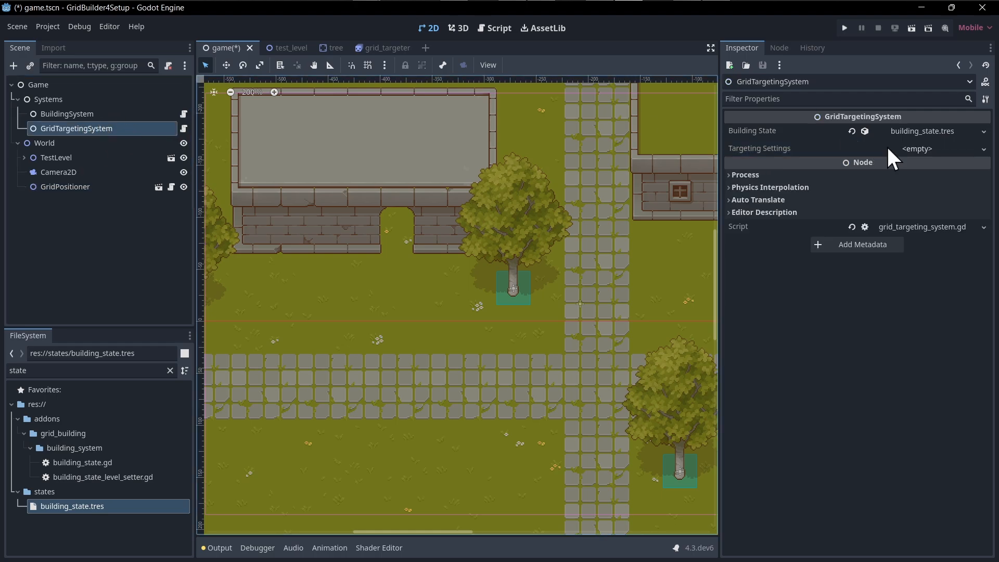
{"action": "left_click", "coordinate": [984, 149]}
{"action": "left_click", "coordinate": [973, 184]}
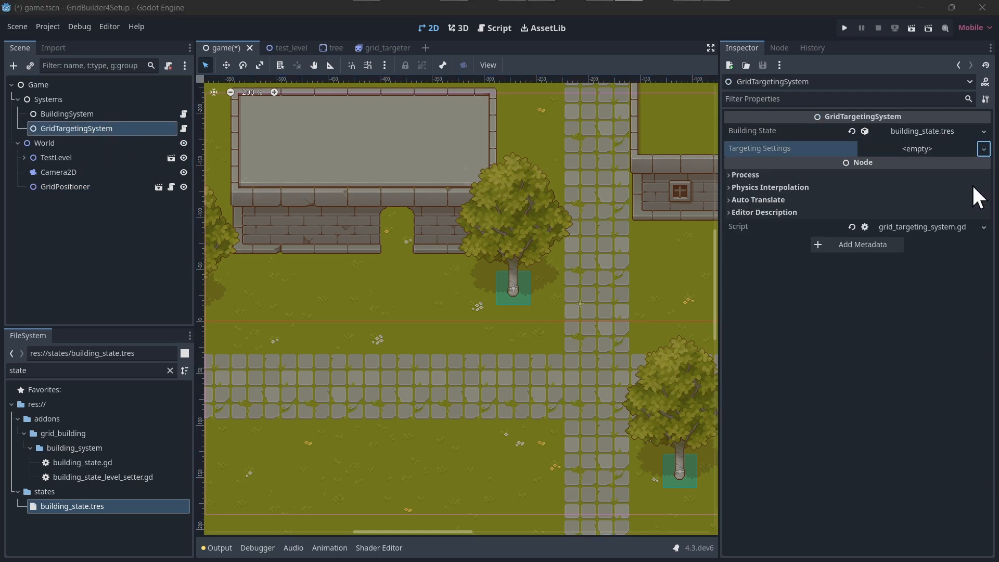
{"action": "double_click", "coordinate": [396, 227]}
{"action": "key", "text": "ctrl+s"}
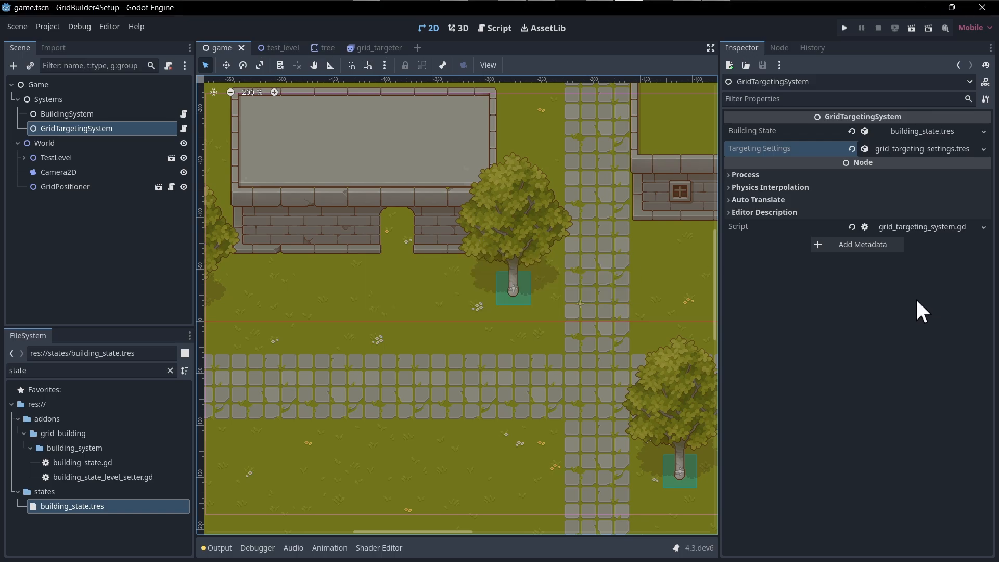
Assign a new BuildingSettings resource to the BuildingSystem node's Settings and save it as building_settings in res://settings.
{"action": "left_click", "coordinate": [119, 113]}
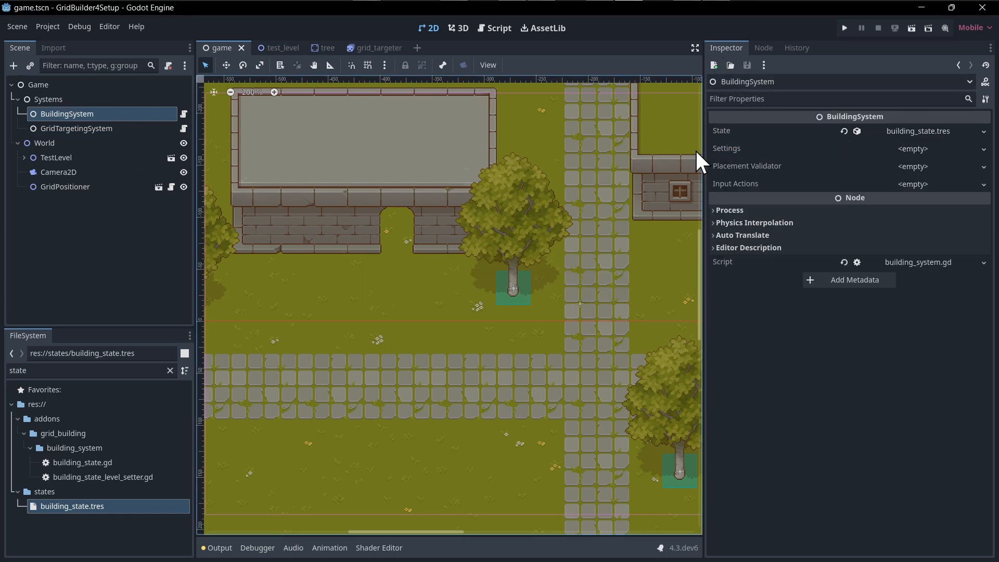
{"action": "left_click", "coordinate": [910, 149]}
{"action": "left_click", "coordinate": [915, 164]}
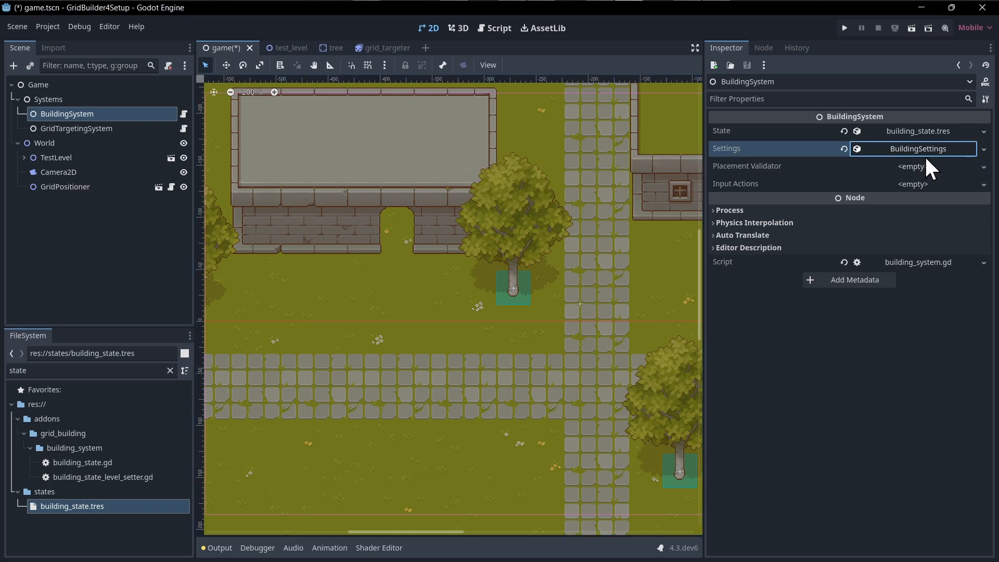
{"action": "left_click", "coordinate": [932, 148]}
{"action": "left_click", "coordinate": [984, 149]}
{"action": "left_click", "coordinate": [944, 263]}
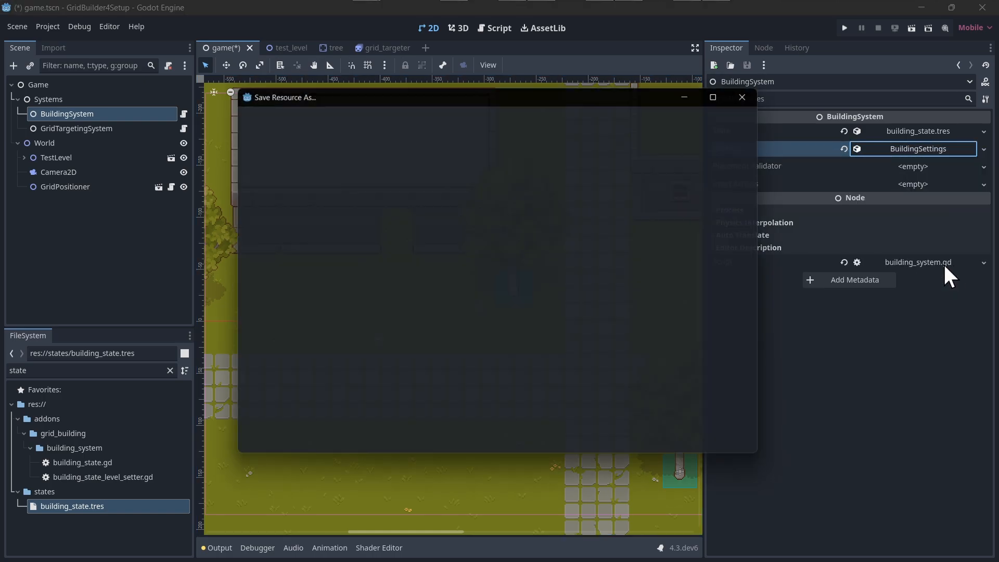
{"action": "type", "text": "building_settings"}
{"action": "key", "text": "Return"}
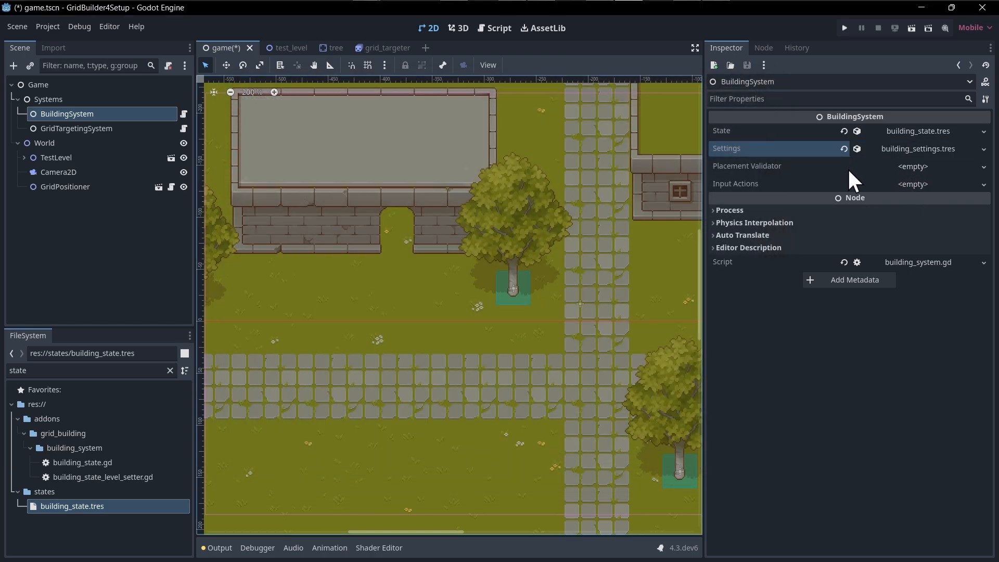
Assign a new PlacementValidator to the BuildingSystem's Placement Validator, save it as placement_validator in res://settings, and collapse its properties.
{"action": "left_click", "coordinate": [885, 167]}
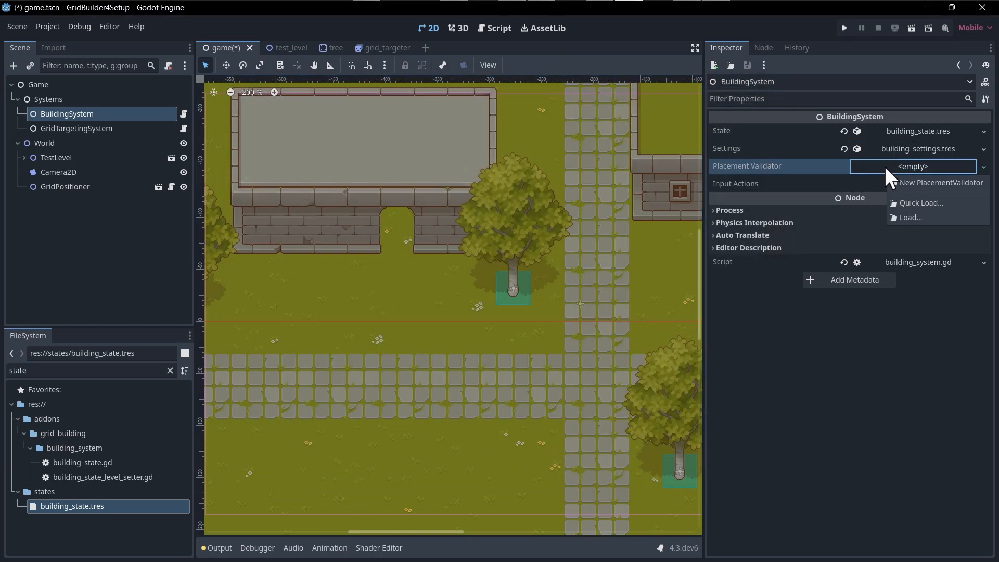
{"action": "left_click", "coordinate": [903, 182]}
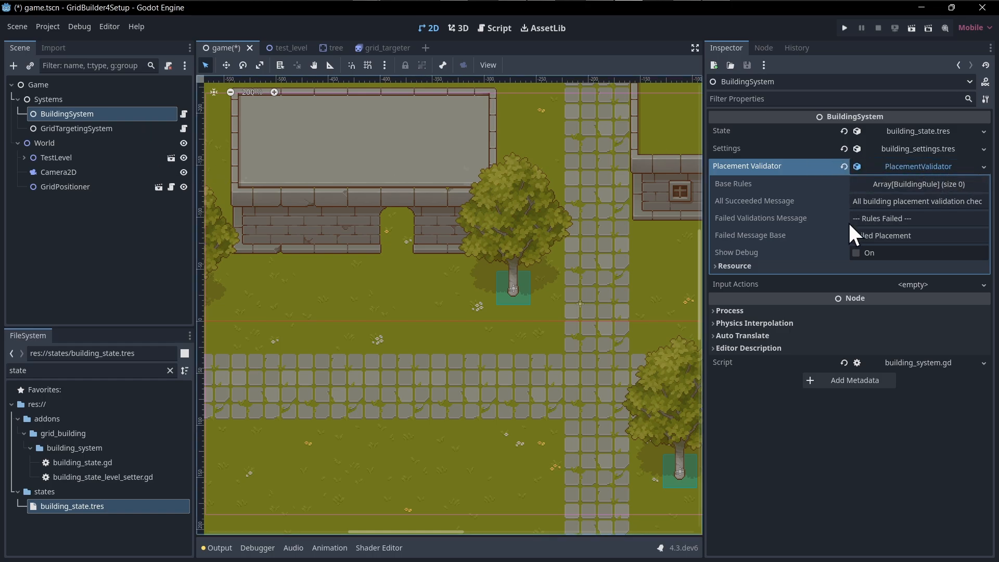
{"action": "right_click", "coordinate": [905, 165]}
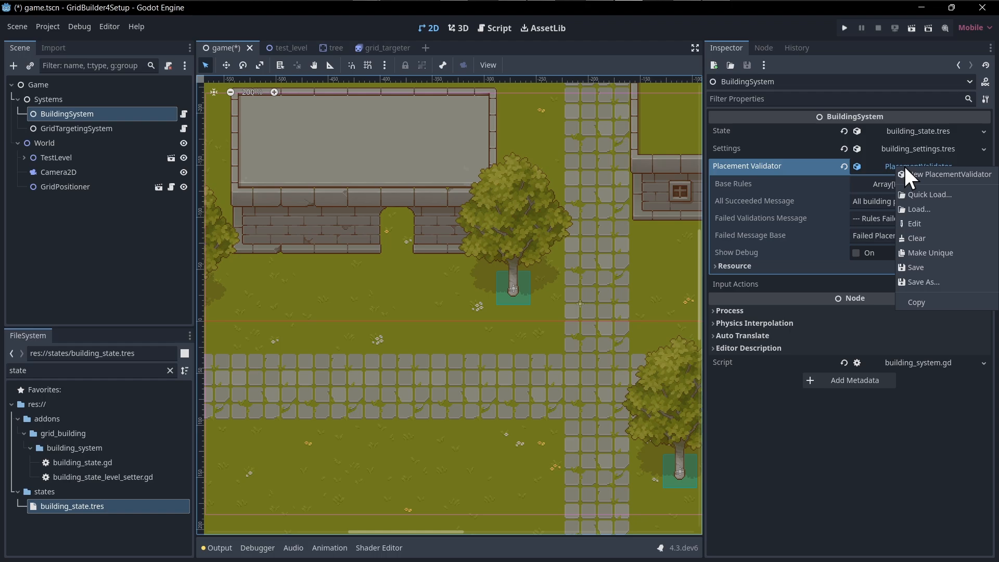
{"action": "left_click", "coordinate": [962, 283]}
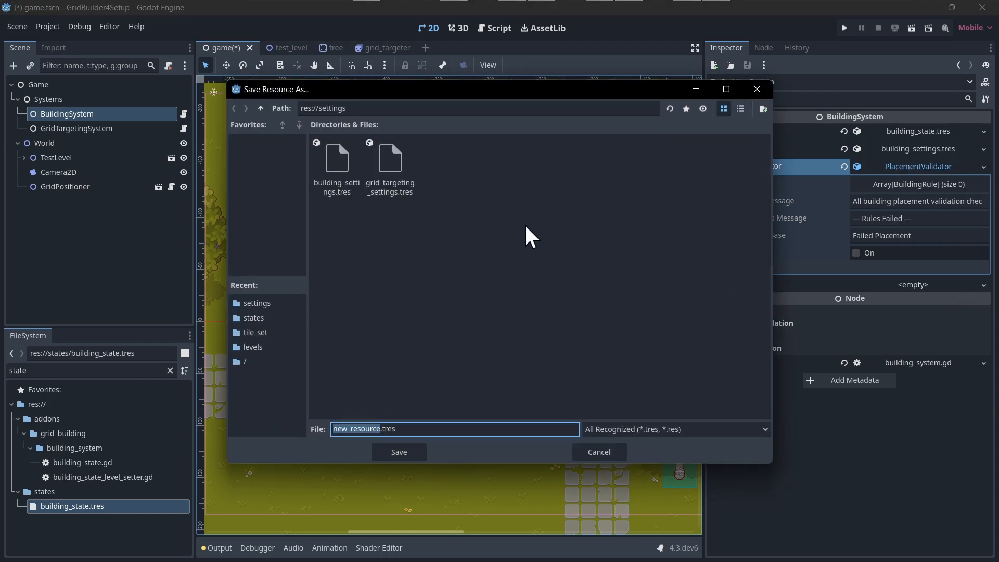
{"action": "left_click", "coordinate": [260, 107]}
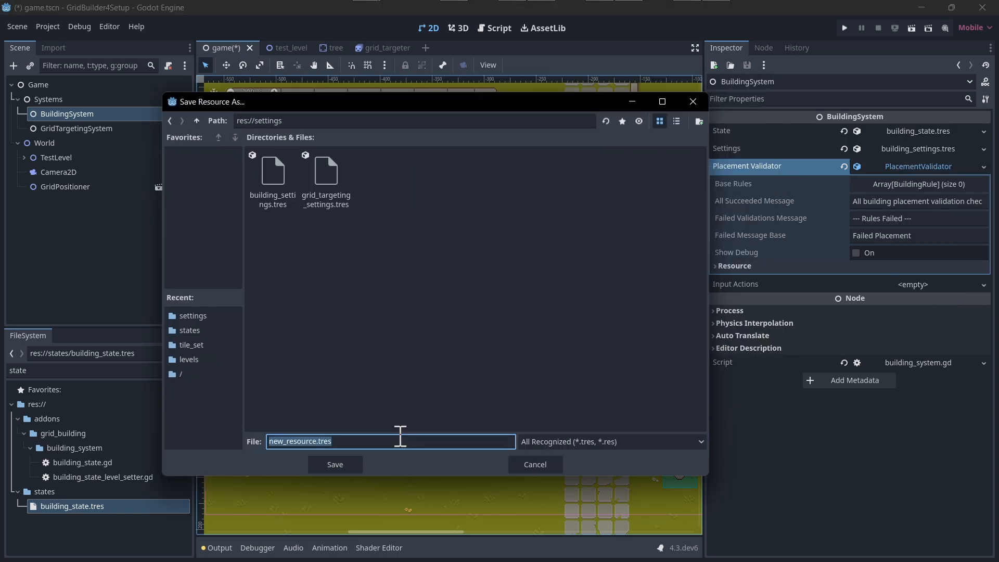
{"action": "type", "text": "placement_validator"}
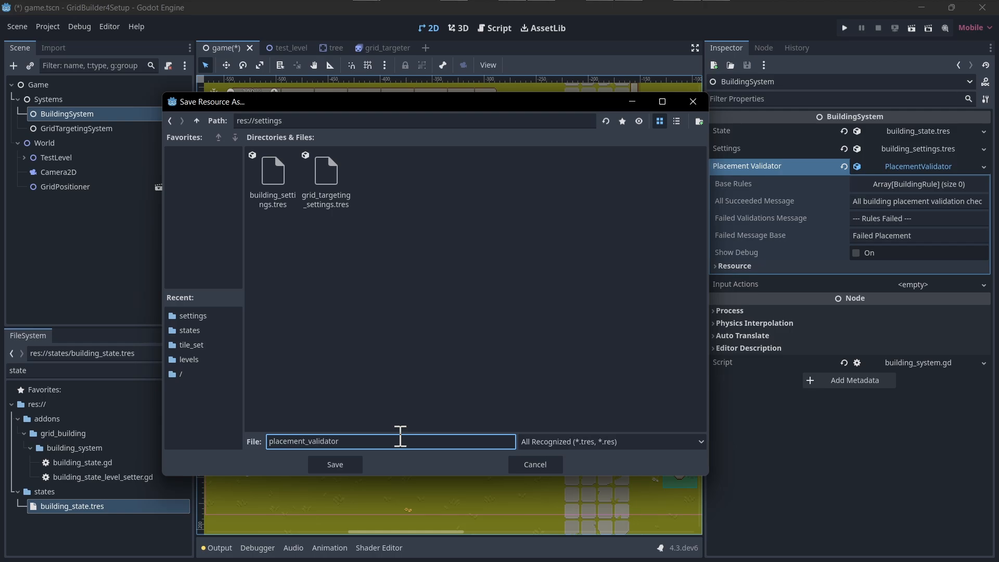
{"action": "key", "text": "Return"}
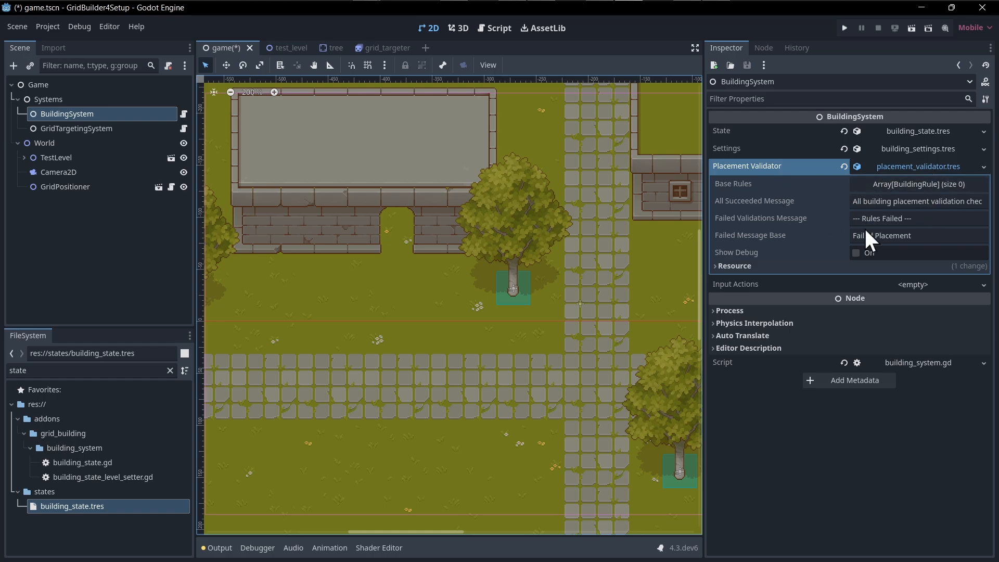
{"action": "left_click", "coordinate": [929, 163]}
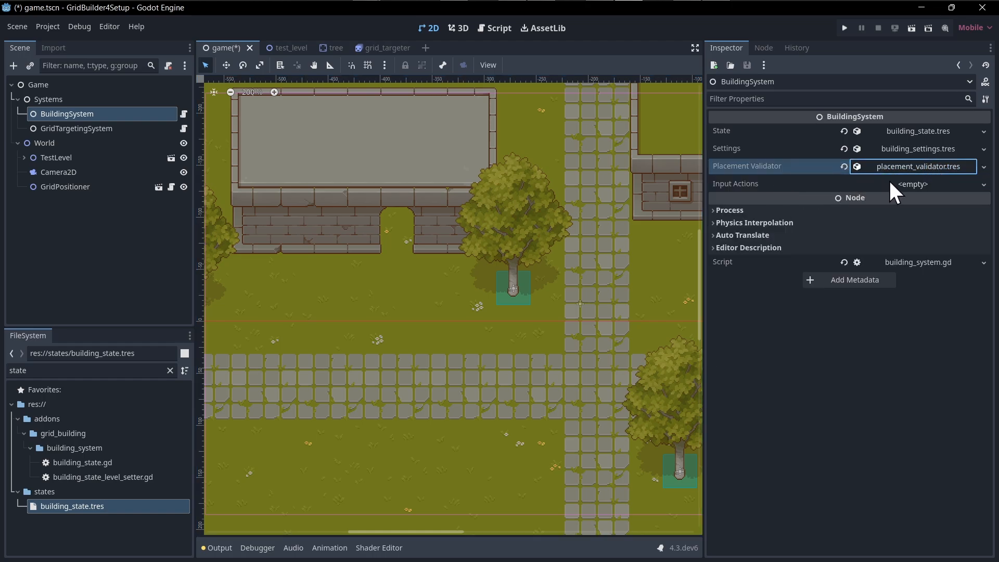
Assign a new BuildingInputActions resource to the BuildingSystem's Input Actions and expand its properties.
{"action": "left_click", "coordinate": [905, 184]}
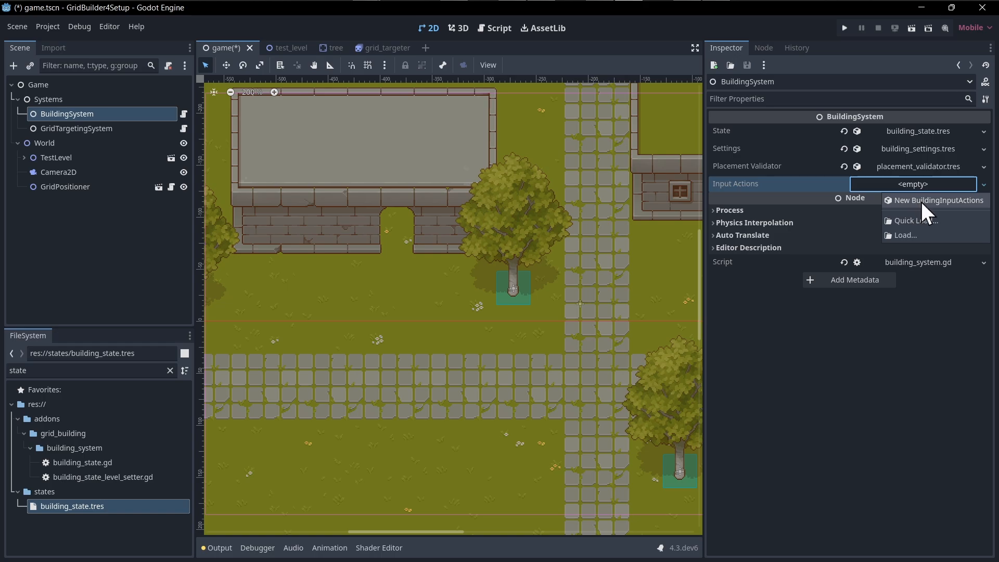
{"action": "left_click", "coordinate": [921, 201]}
{"action": "left_click", "coordinate": [930, 186]}
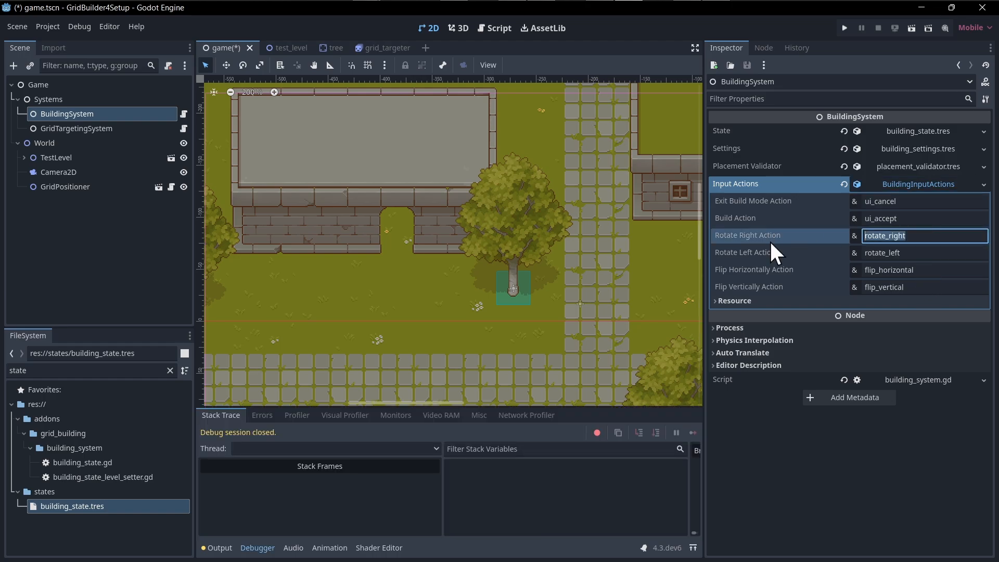
Examine the rotate and flip action names in the BuildingSystem's input actions.
{"action": "left_click", "coordinate": [932, 252]}
{"action": "left_click", "coordinate": [941, 270]}
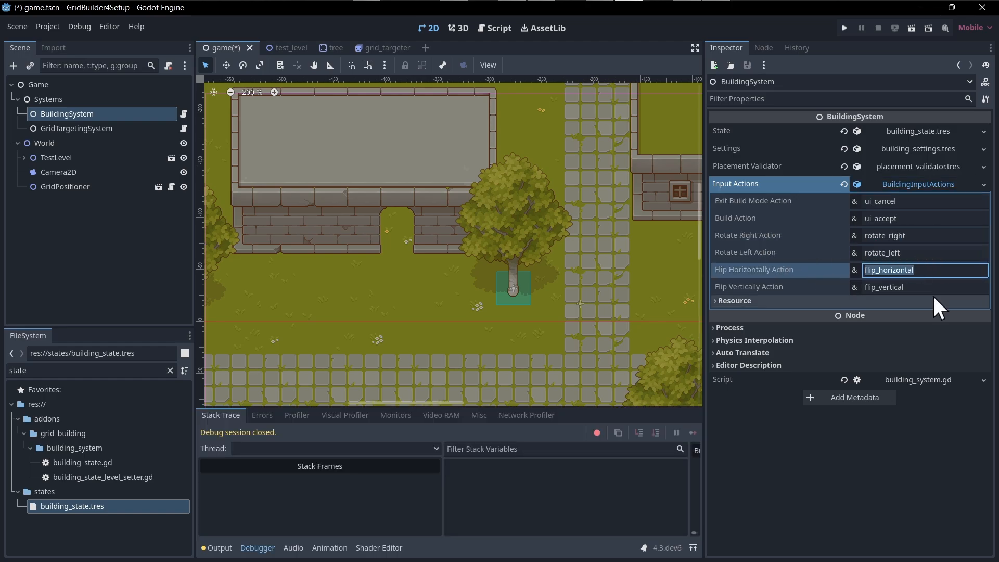
{"action": "left_click", "coordinate": [943, 287]}
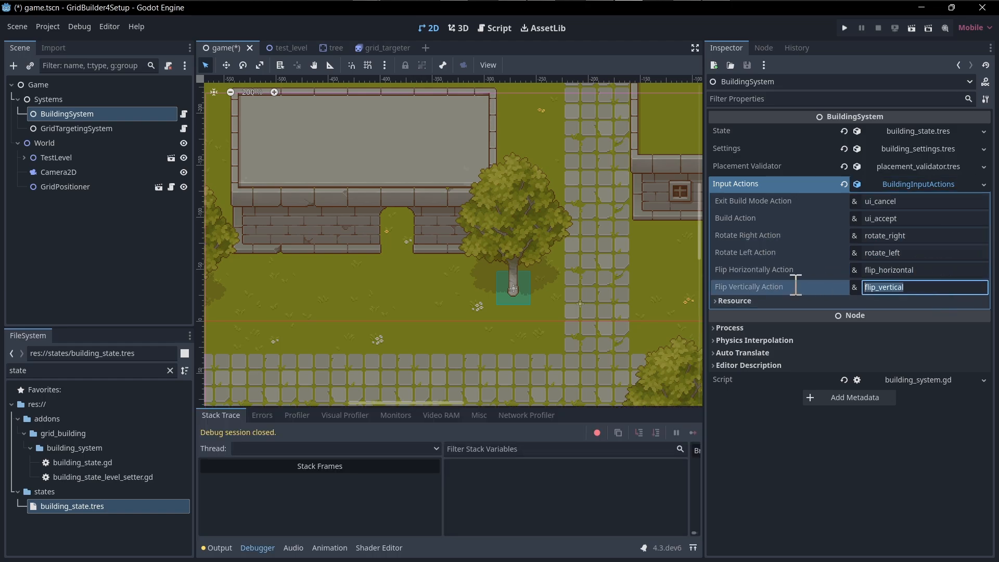
{"action": "left_click", "coordinate": [885, 253]}
{"action": "left_click", "coordinate": [920, 236]}
{"action": "left_click", "coordinate": [931, 270]}
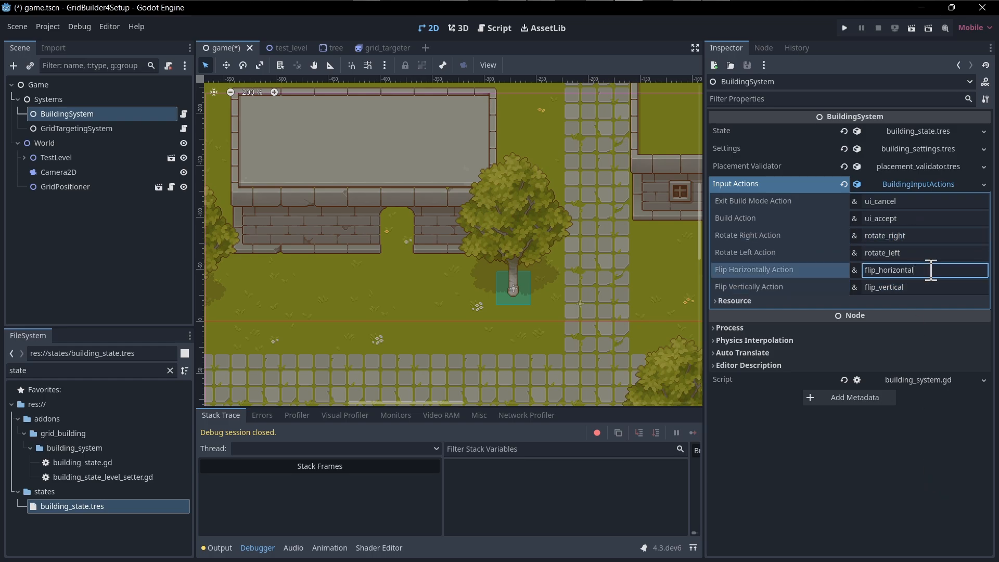
{"action": "left_click", "coordinate": [942, 287]}
{"action": "left_click", "coordinate": [931, 270]}
{"action": "left_click", "coordinate": [910, 253]}
{"action": "left_click", "coordinate": [926, 237]}
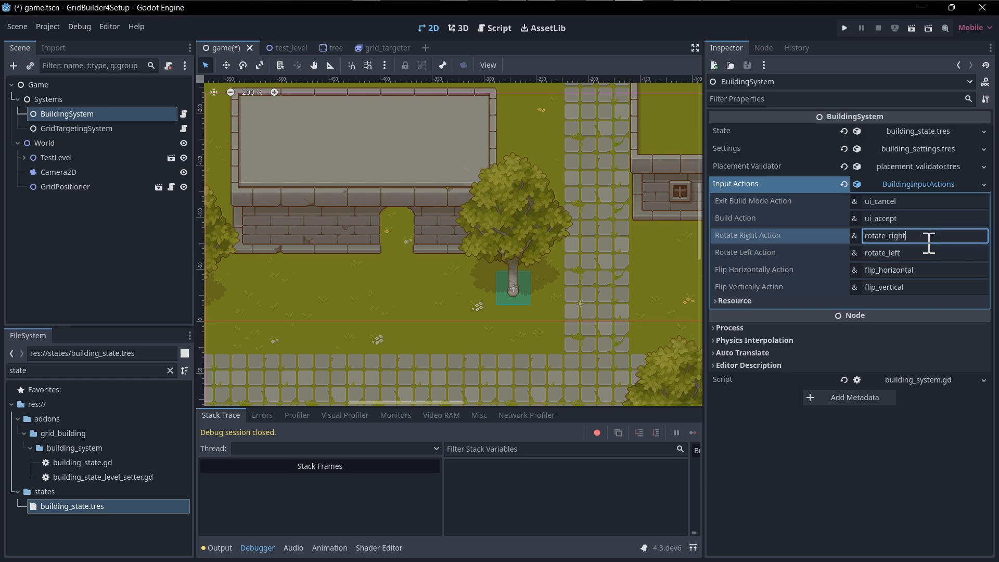
Check the project's Input Map for existing actions, and review the rotate and flip options in the BuildingSystem's settings.
{"action": "left_click", "coordinate": [44, 26]}
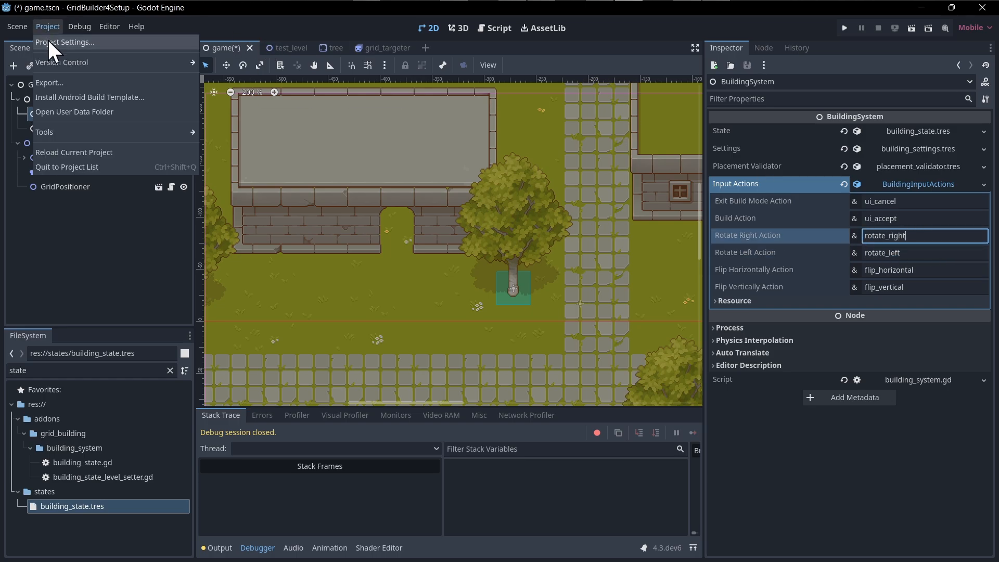
{"action": "left_click", "coordinate": [49, 39]}
{"action": "left_click", "coordinate": [333, 112]}
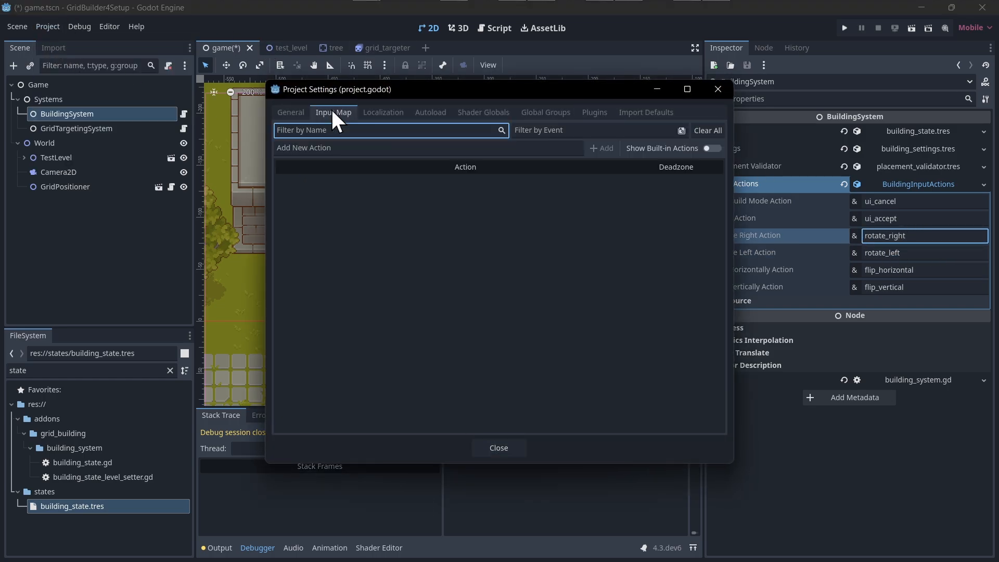
{"action": "left_click", "coordinate": [718, 89]}
{"action": "left_click", "coordinate": [895, 236]}
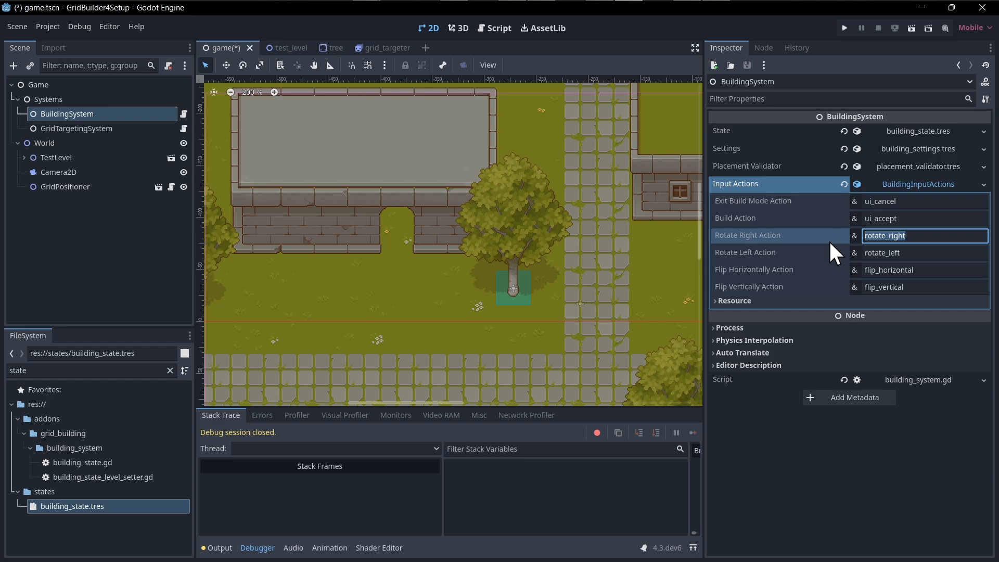
{"action": "left_click", "coordinate": [911, 254]}
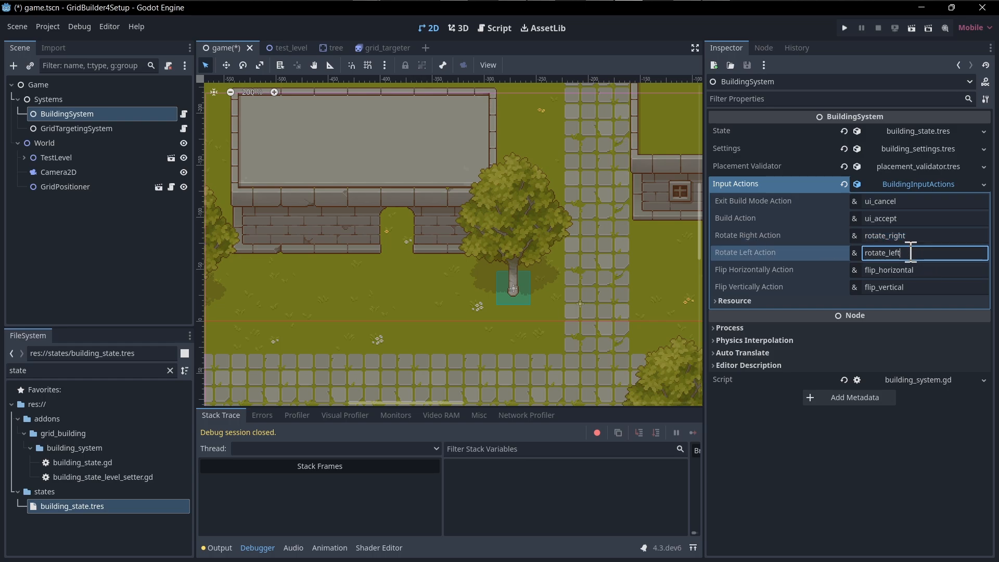
{"action": "left_click", "coordinate": [909, 150]}
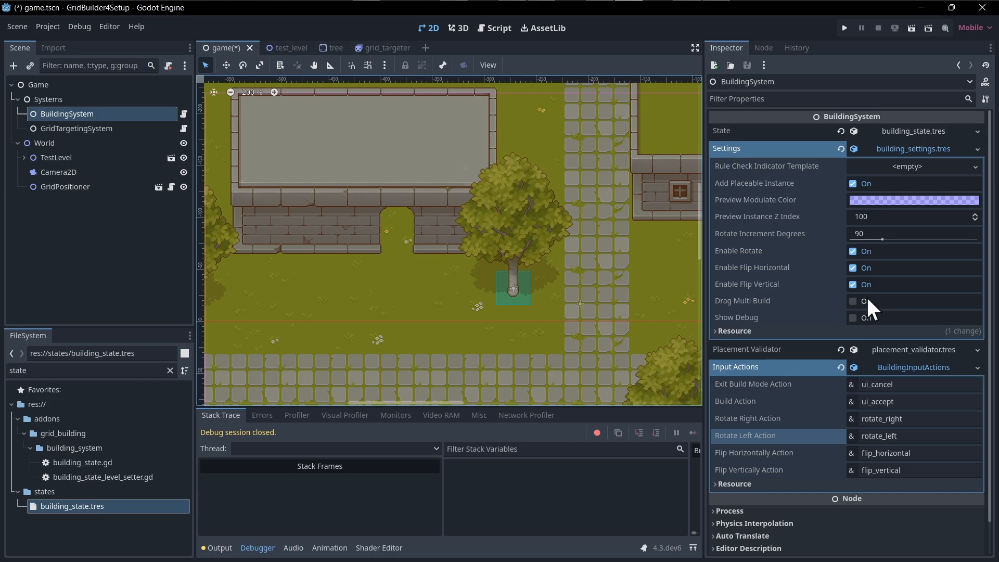
{"action": "left_click", "coordinate": [898, 152]}
Set the Build Action name in the BuildingSystem's input actions to build and save the scene.
{"action": "left_click", "coordinate": [938, 223]}
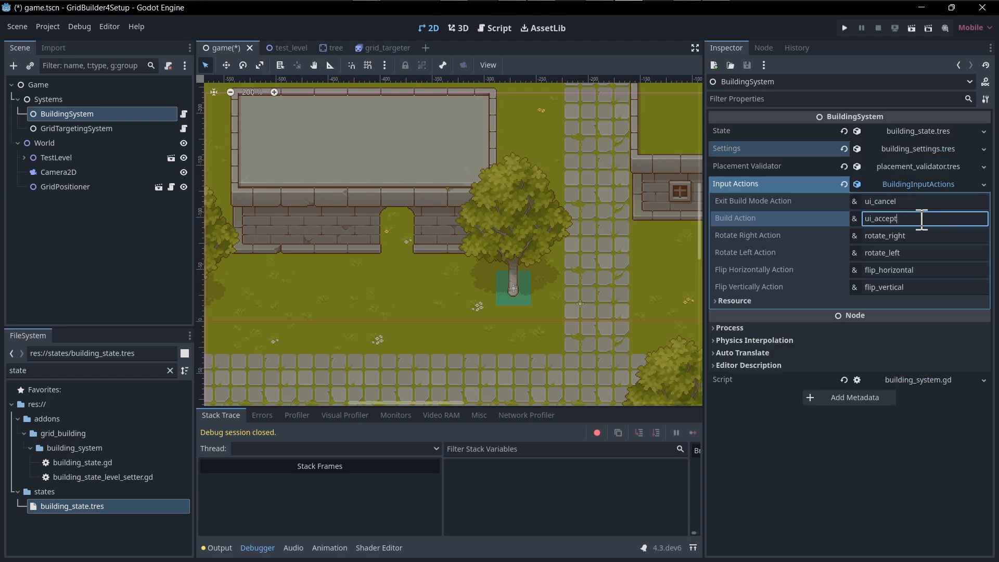
{"action": "left_click_drag", "start_coordinate": [909, 220], "coordinate": [800, 227]}
{"action": "type", "text": "build"}
{"action": "key", "text": "Return"}
{"action": "key", "text": "ctrl+s"}
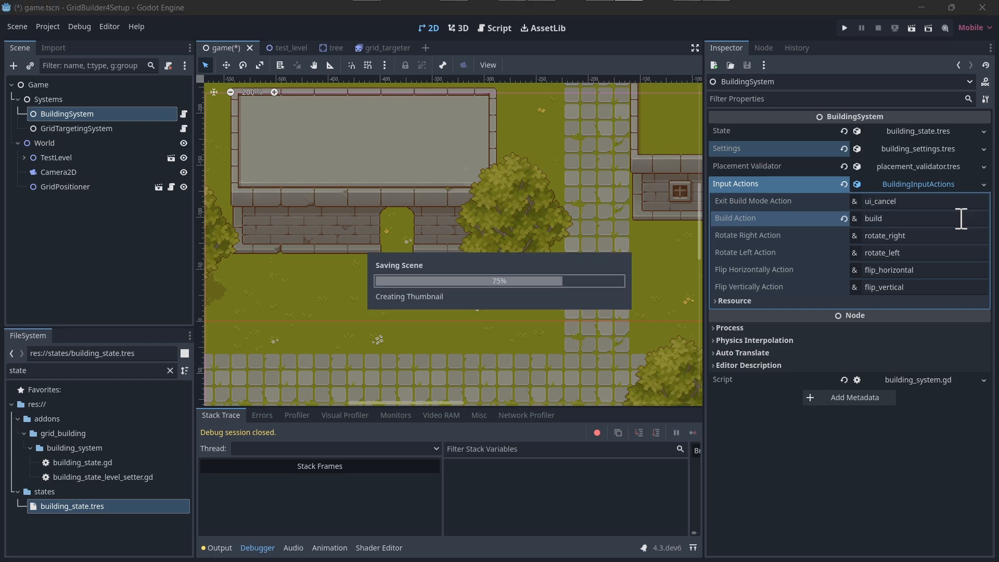
Add an input action named build to the project's Input Map, with the settings window moved clear of the node properties.
{"action": "left_click", "coordinate": [49, 24]}
{"action": "left_click", "coordinate": [52, 43]}
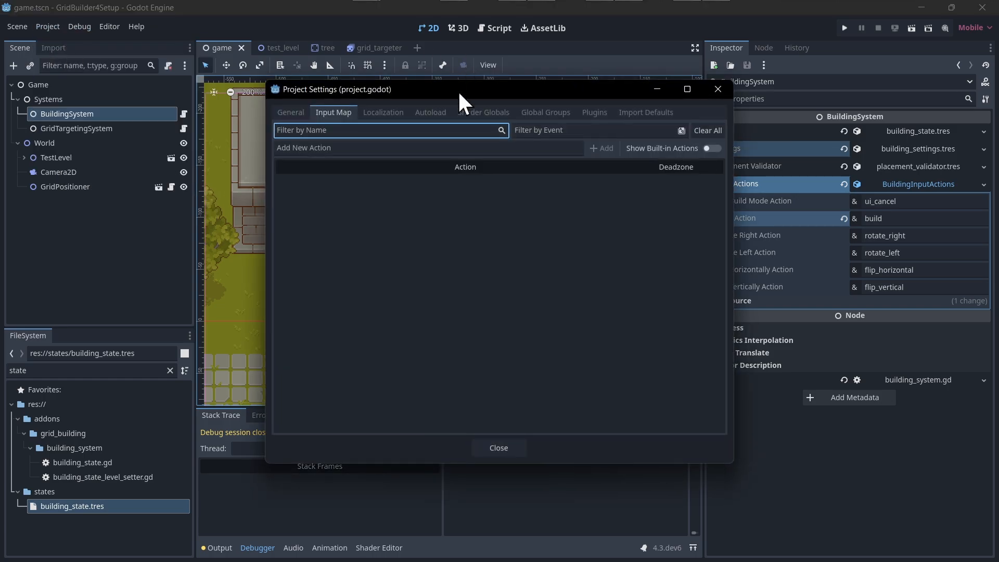
{"action": "left_click_drag", "start_coordinate": [609, 91], "coordinate": [576, 100]}
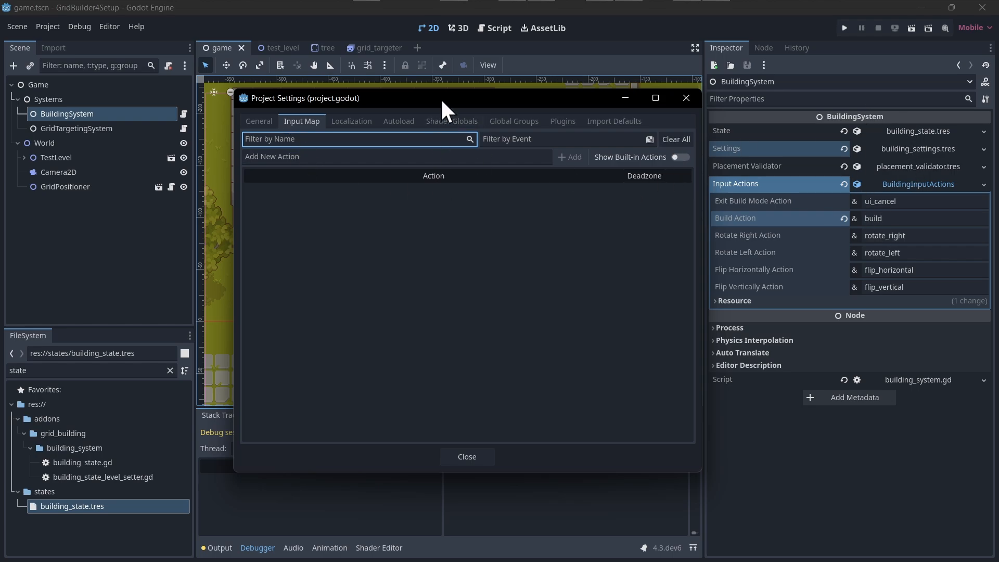
{"action": "left_click_drag", "start_coordinate": [441, 97], "coordinate": [430, 97]}
{"action": "left_click", "coordinate": [379, 155]}
{"action": "type", "text": "build"}
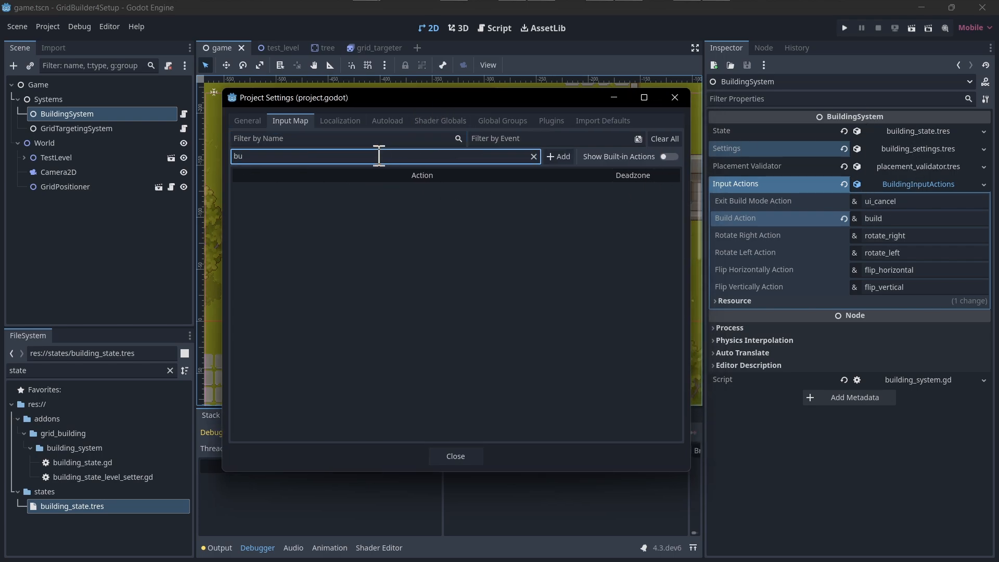
{"action": "key", "text": "Return"}
Add the rotate_right and rotate_left actions to the project's Input Map.
{"action": "type", "text": "rotate_right"}
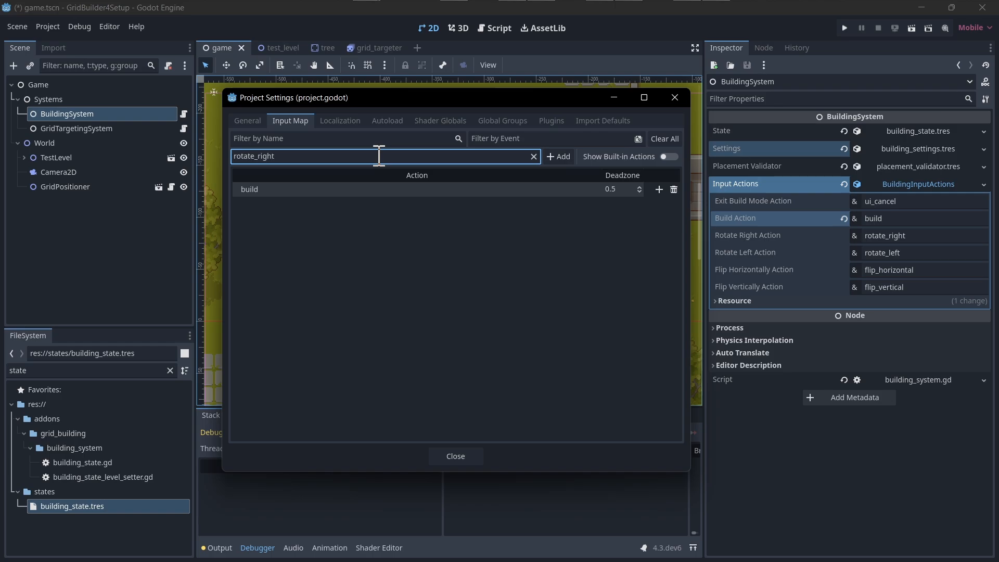
{"action": "key", "text": "Return"}
{"action": "type", "text": "rotate_left"}
{"action": "key", "text": "Return"}
Add the flip_horizontal and flip_vertical actions to the project's Input Map.
{"action": "type", "text": "flip_horizontal"}
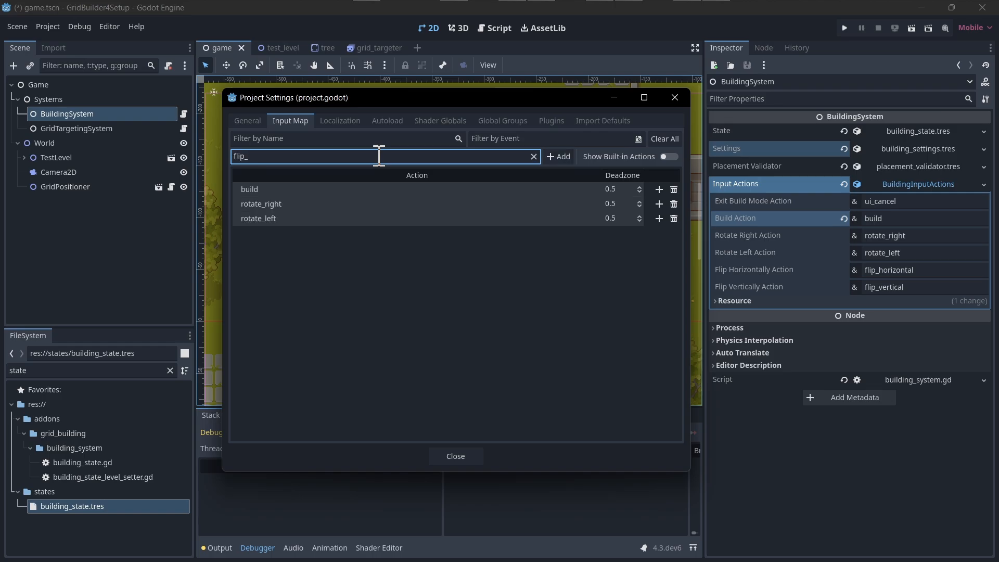
{"action": "key", "text": "Return"}
{"action": "type", "text": "flip_vertical"}
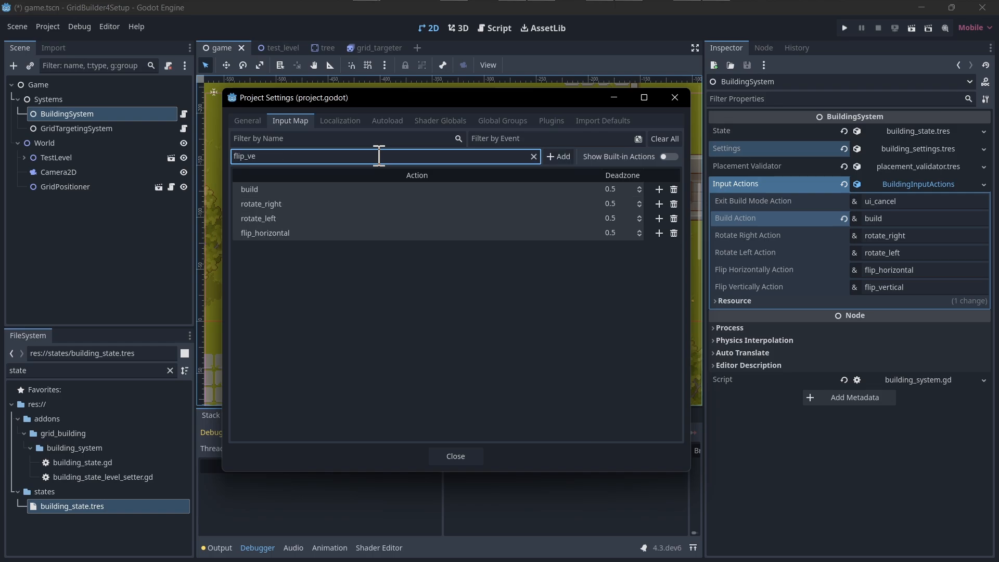
{"action": "key", "text": "Return"}
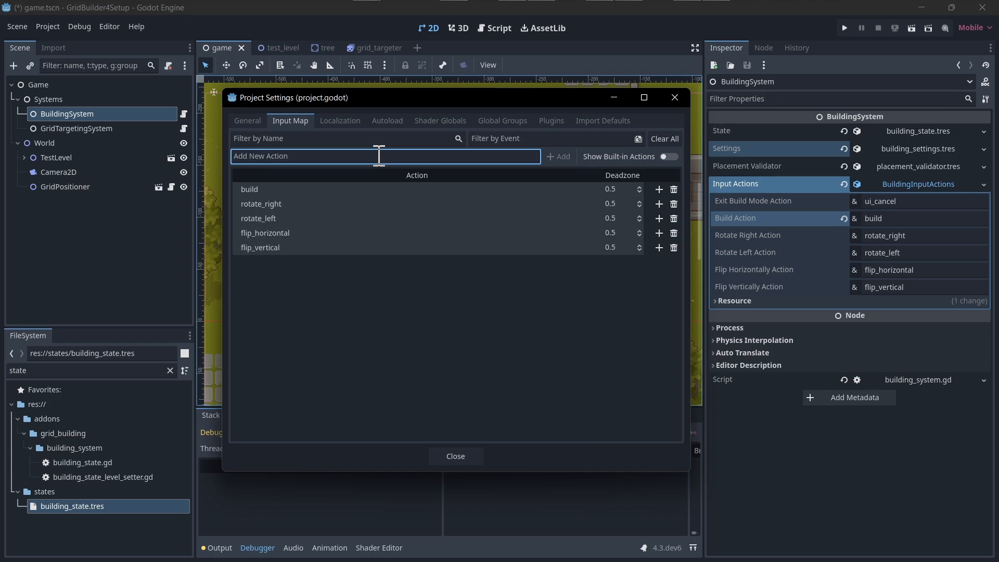
Bind the Left Mouse Button on all devices to the build input action.
{"action": "left_click", "coordinate": [660, 190]}
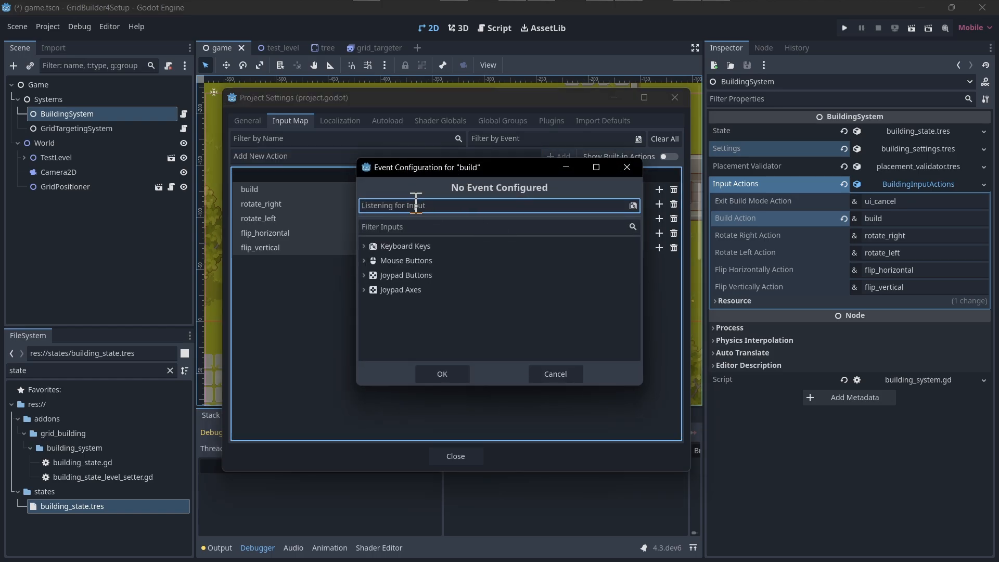
{"action": "left_click", "coordinate": [419, 205]}
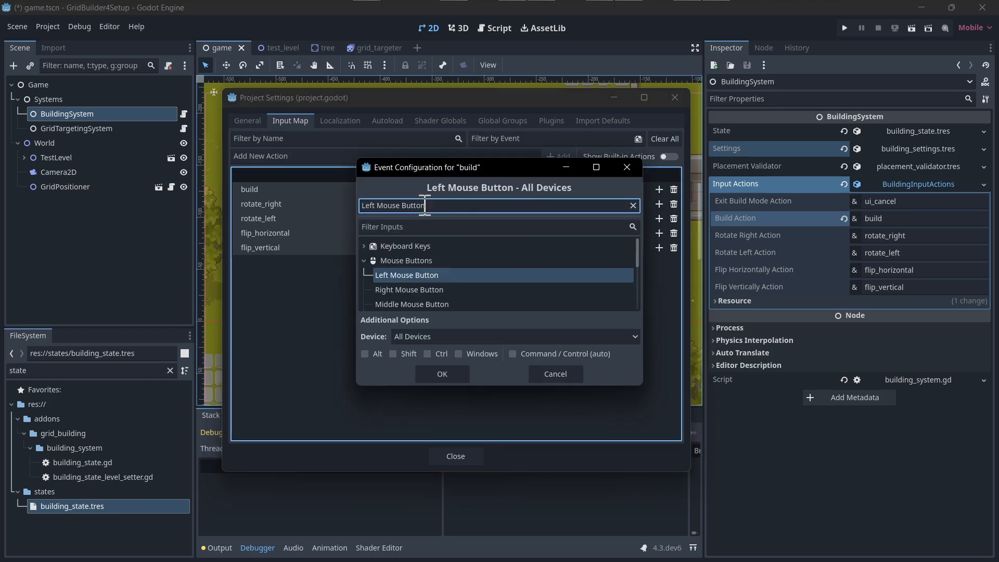
{"action": "left_click", "coordinate": [445, 376]}
Bind the physical R key to the rotate_right action and the physical E key to rotate_left.
{"action": "left_click", "coordinate": [659, 218]}
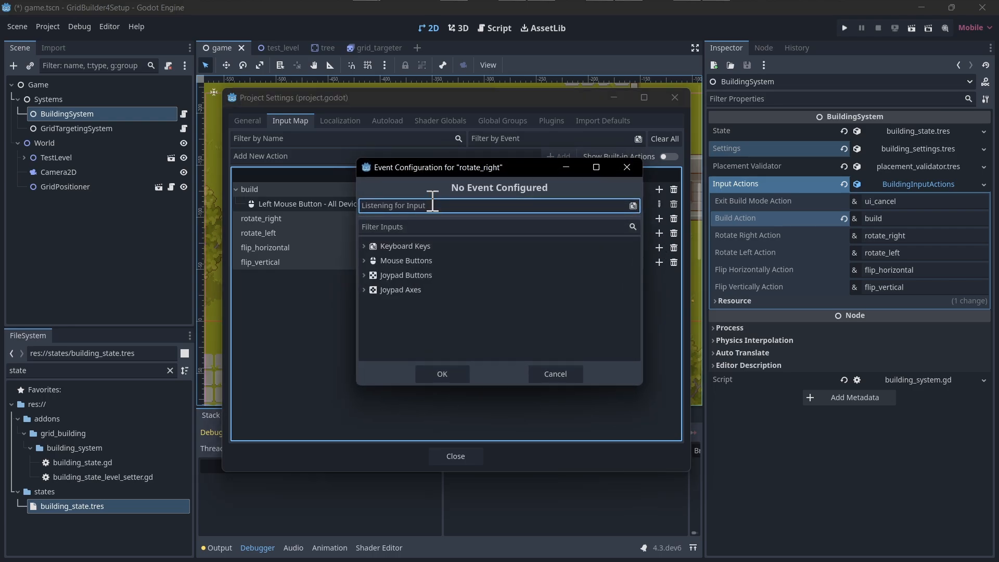
{"action": "left_click", "coordinate": [433, 205]}
{"action": "key", "text": "r"}
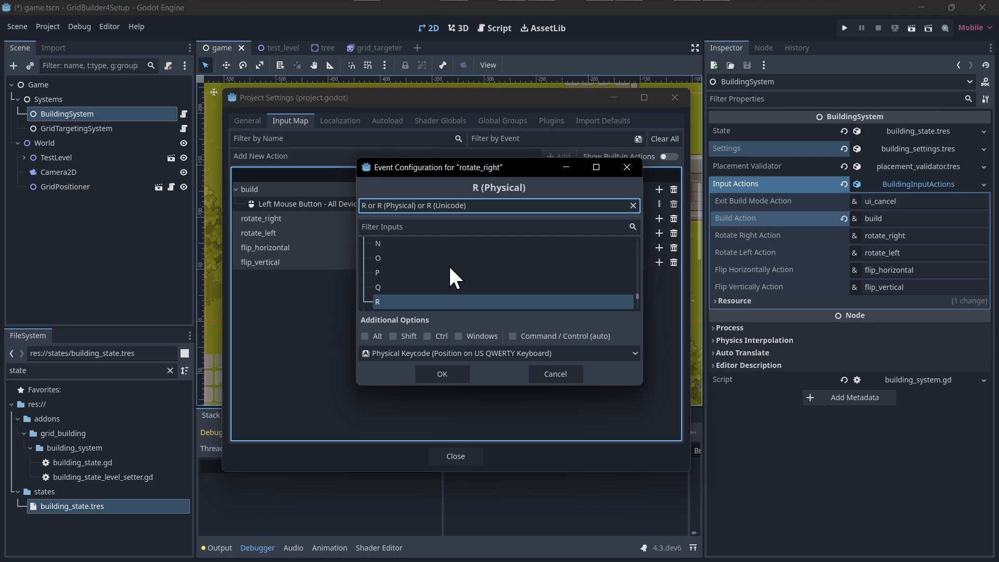
{"action": "left_click", "coordinate": [454, 376]}
{"action": "left_click", "coordinate": [659, 247]}
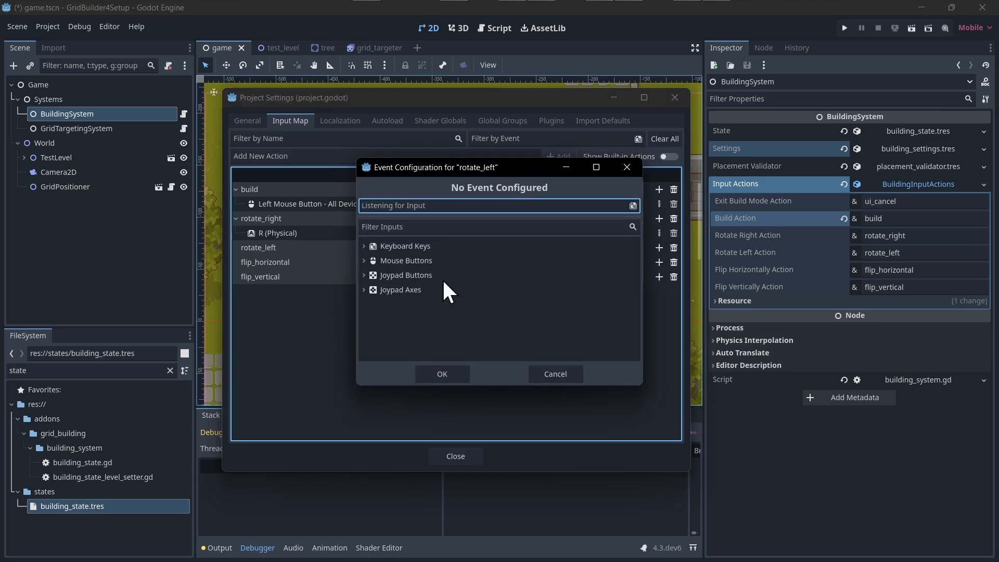
{"action": "key", "text": "e"}
{"action": "left_click", "coordinate": [449, 373]}
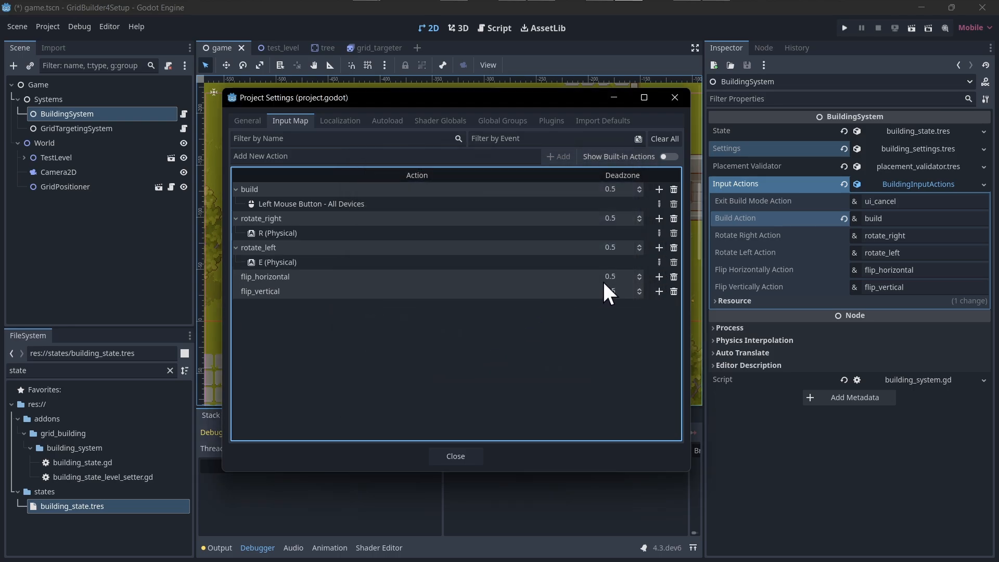
Bind the physical F key to flip_horizontal and the physical G key to flip_vertical, closing the project settings.
{"action": "left_click", "coordinate": [659, 277]}
{"action": "key", "text": "f"}
{"action": "left_click", "coordinate": [450, 375]}
{"action": "left_click", "coordinate": [659, 306]}
{"action": "key", "text": "g"}
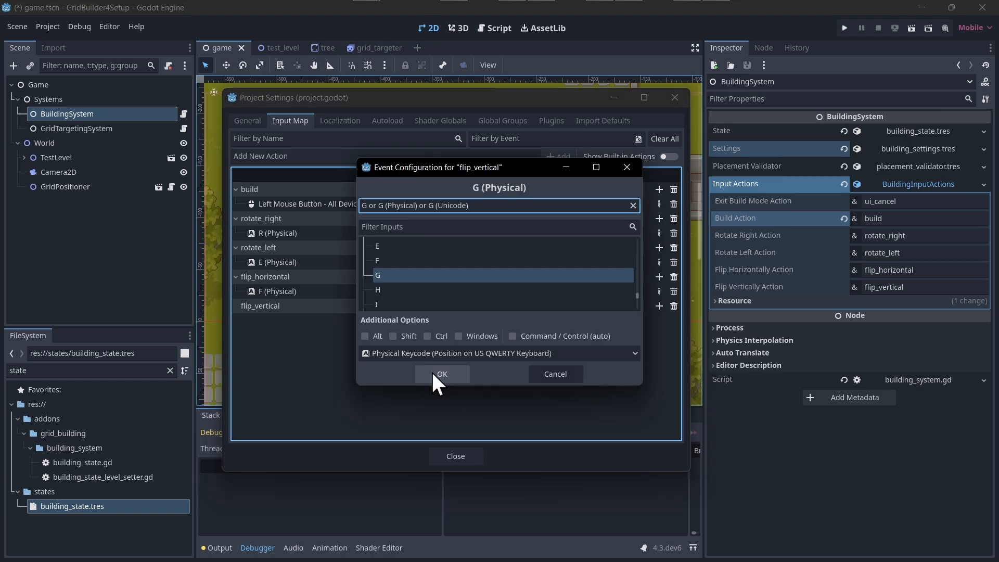
{"action": "left_click", "coordinate": [439, 377]}
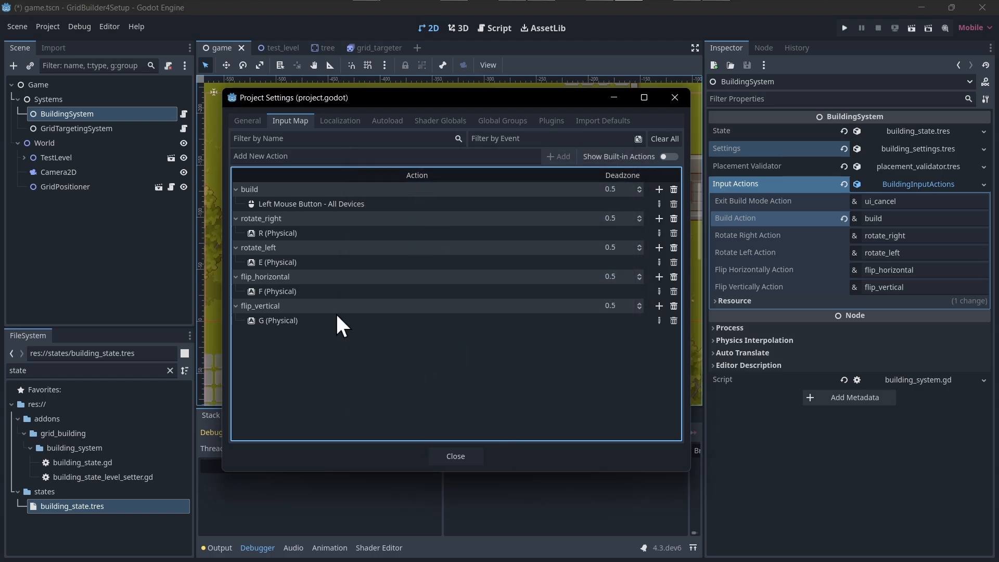
{"action": "key", "text": "Escape"}
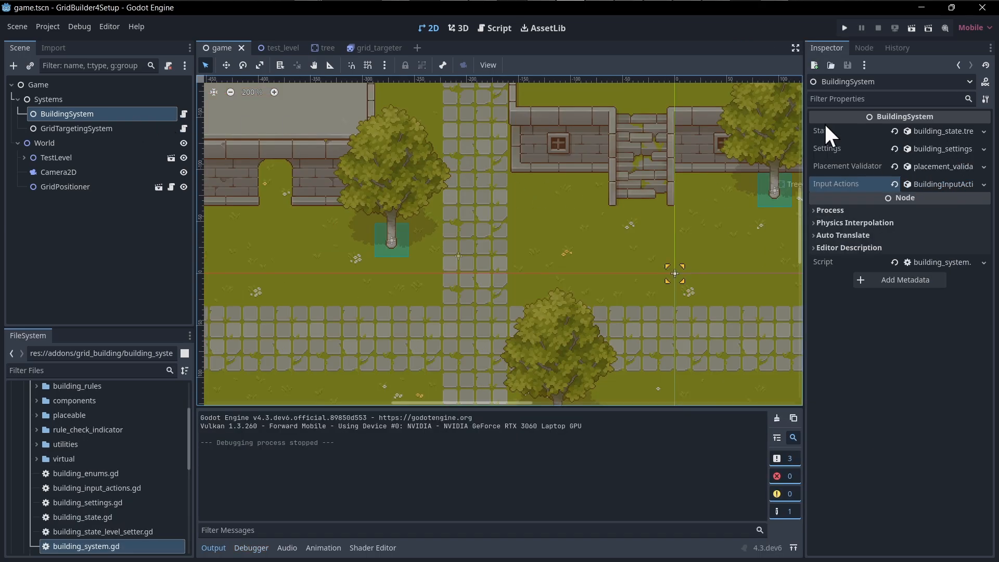
Expand the BuildingSystem's building_settings.tres resource and filter the project files by rule_check.
{"action": "left_click", "coordinate": [931, 149]}
{"action": "left_click_drag", "start_coordinate": [806, 185], "coordinate": [710, 187]}
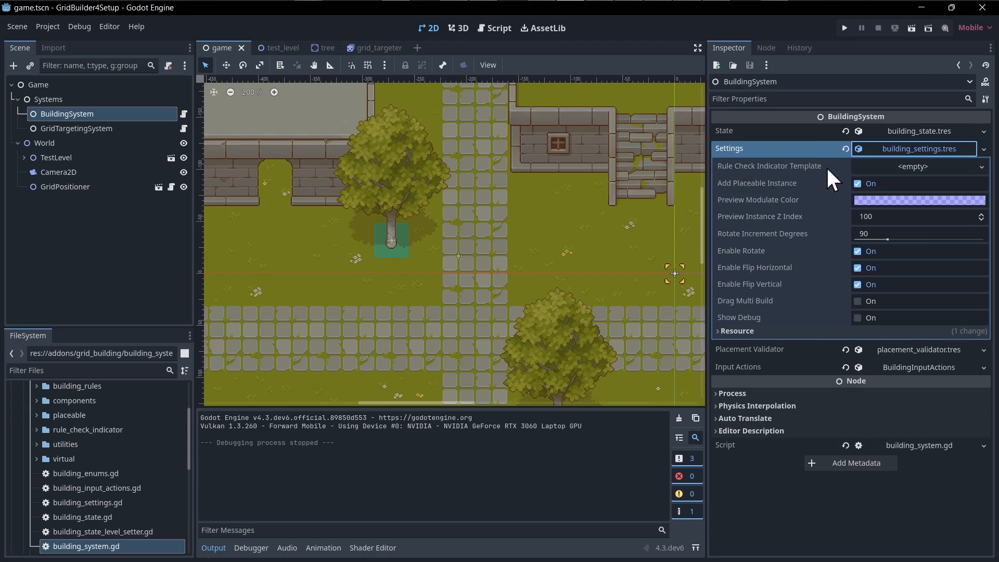
{"action": "middle_click_drag", "start_coordinate": [572, 231], "coordinate": [550, 212]}
{"action": "left_click", "coordinate": [41, 369]}
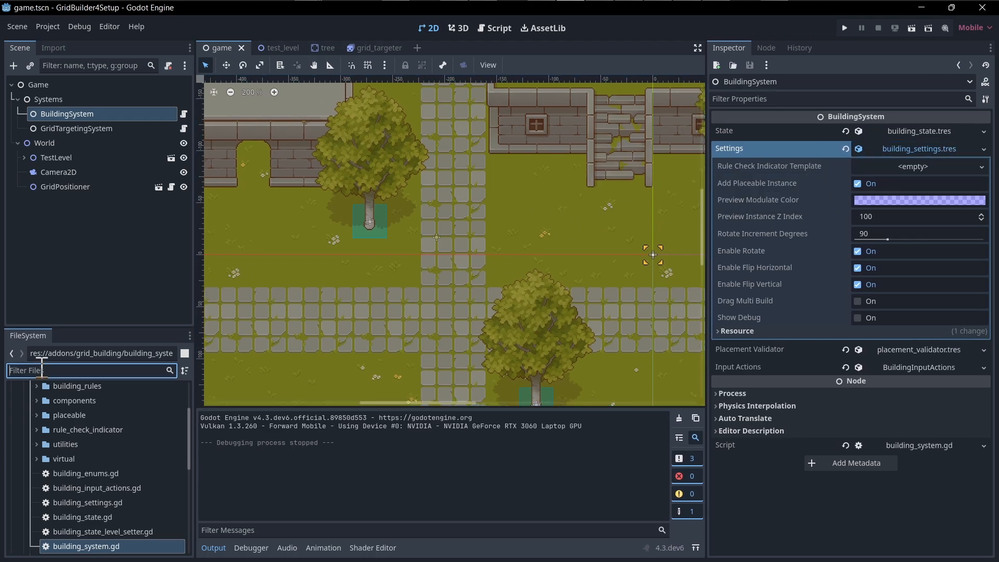
{"action": "type", "text": "rule_check"}
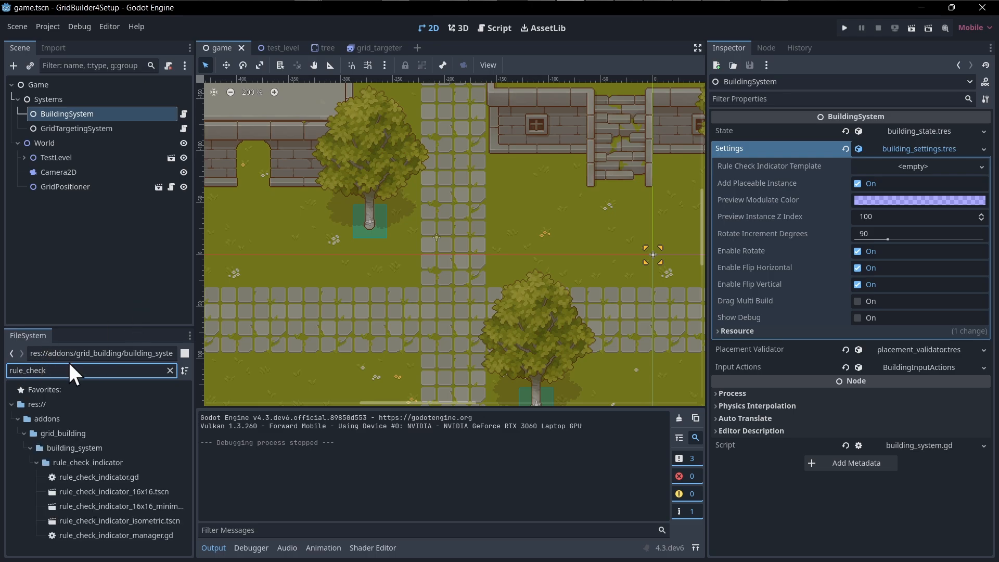
{"action": "left_click_drag", "start_coordinate": [195, 424], "coordinate": [225, 423]}
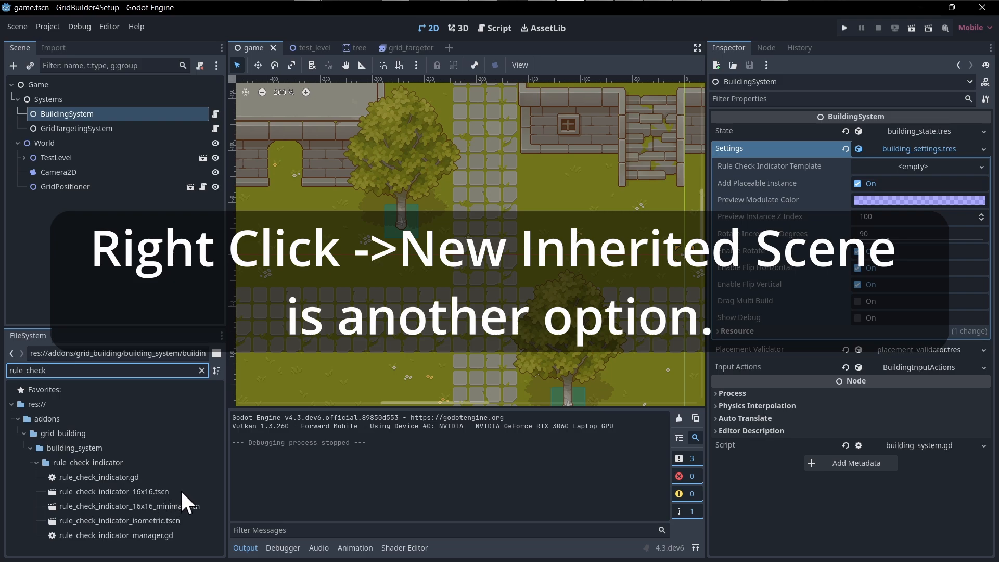
Copy rule_check_indicator_16x16.tscn into a new folder named building inside the objects folder.
{"action": "right_click", "coordinate": [181, 489]}
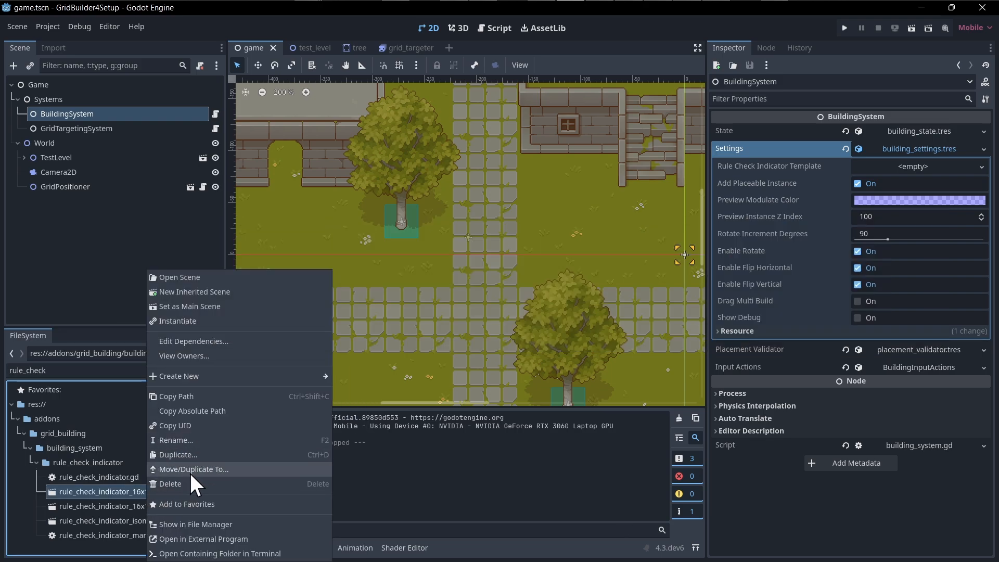
{"action": "left_click", "coordinate": [190, 470]}
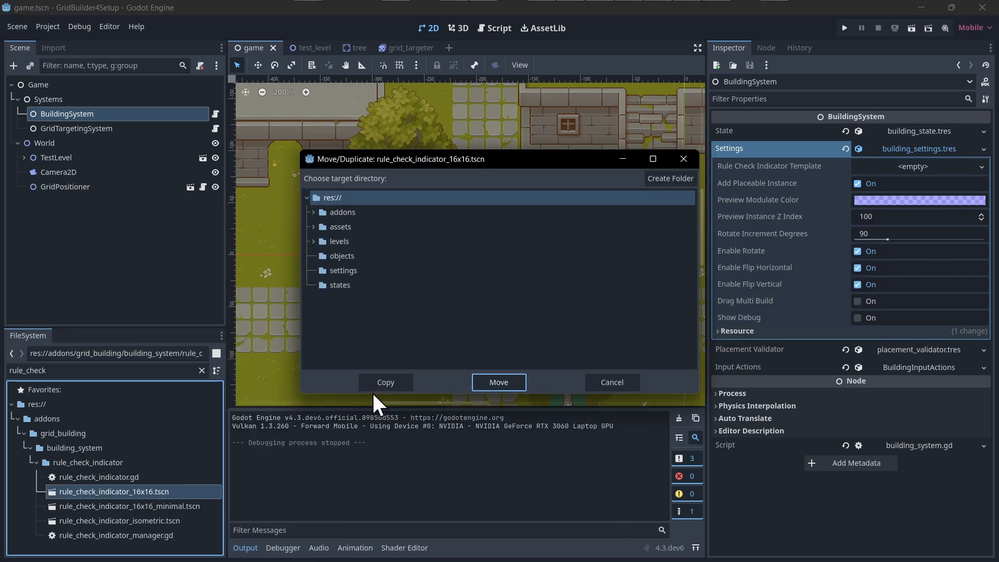
{"action": "left_click", "coordinate": [371, 256]}
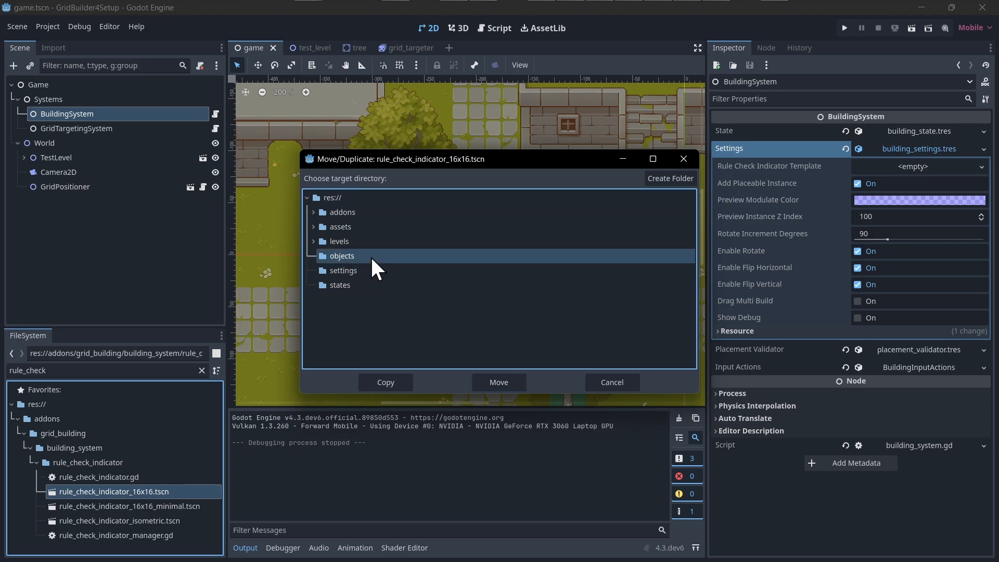
{"action": "left_click", "coordinate": [670, 182]}
{"action": "type", "text": "building"}
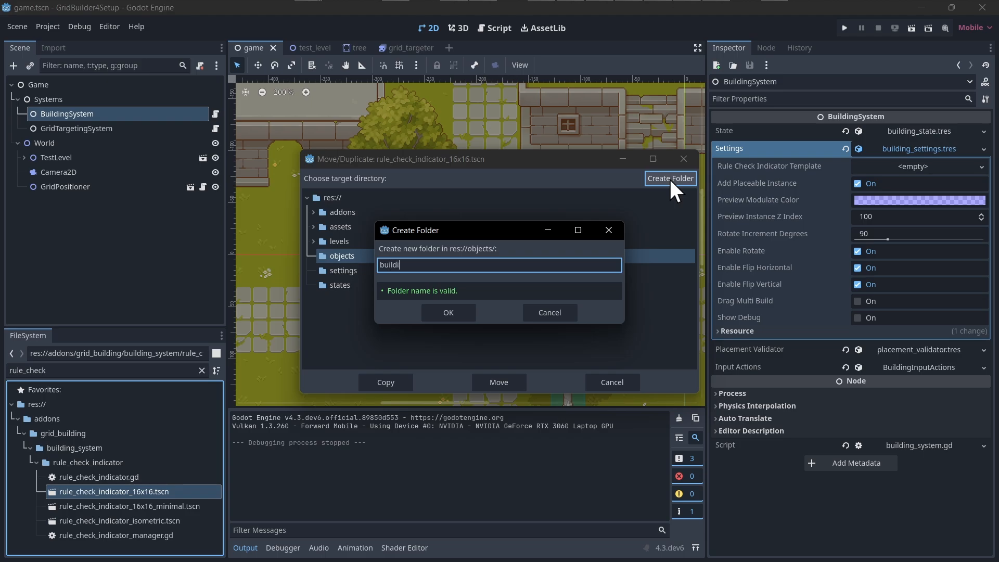
{"action": "left_click", "coordinate": [462, 313]}
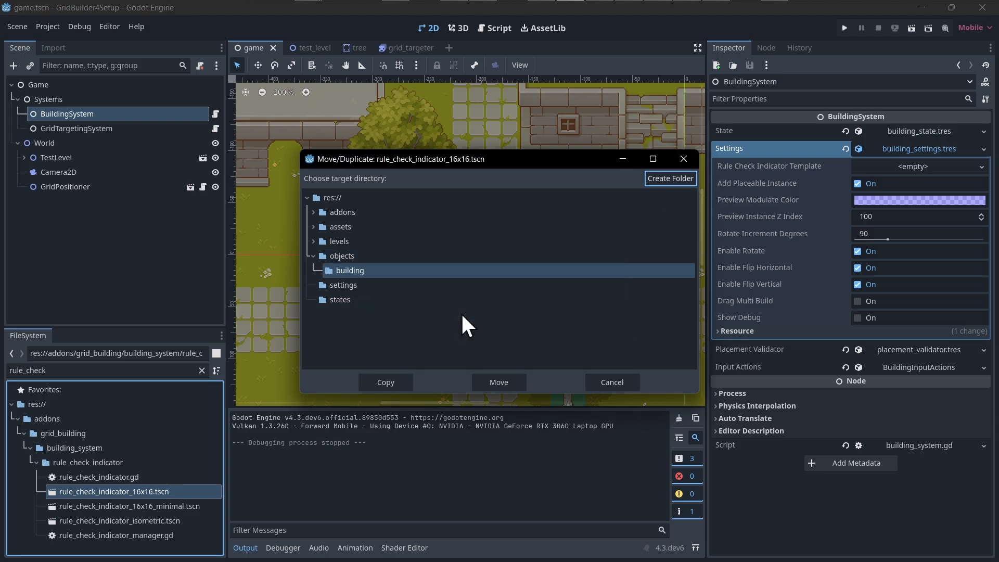
{"action": "left_click", "coordinate": [386, 382]}
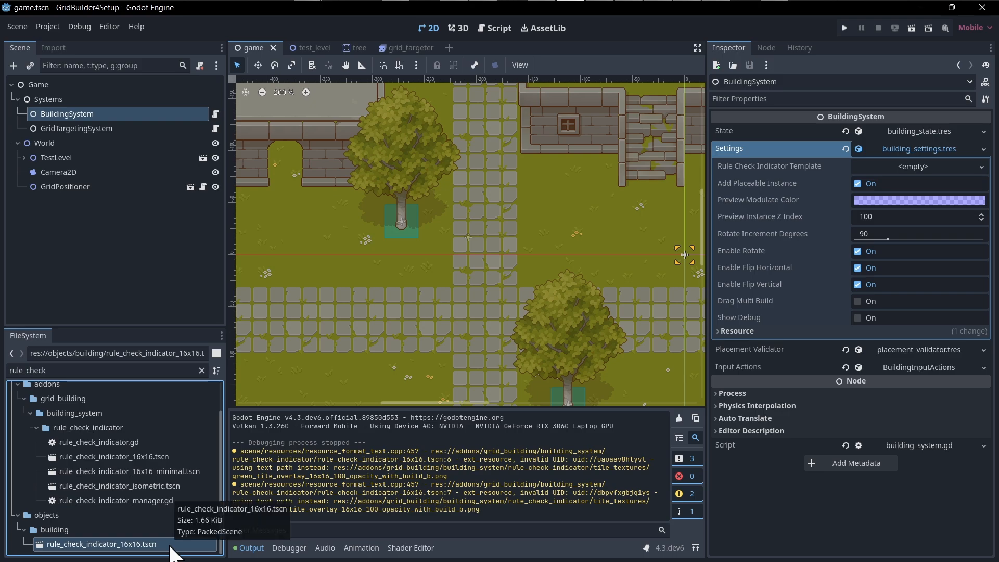
Rename the copied scene to rule_check_indicator_tutorial.tscn and assign it as the Rule Check Indicator Template in the building settings.
{"action": "key", "text": "F2"}
{"action": "type", "text": "rule_check_ind"}
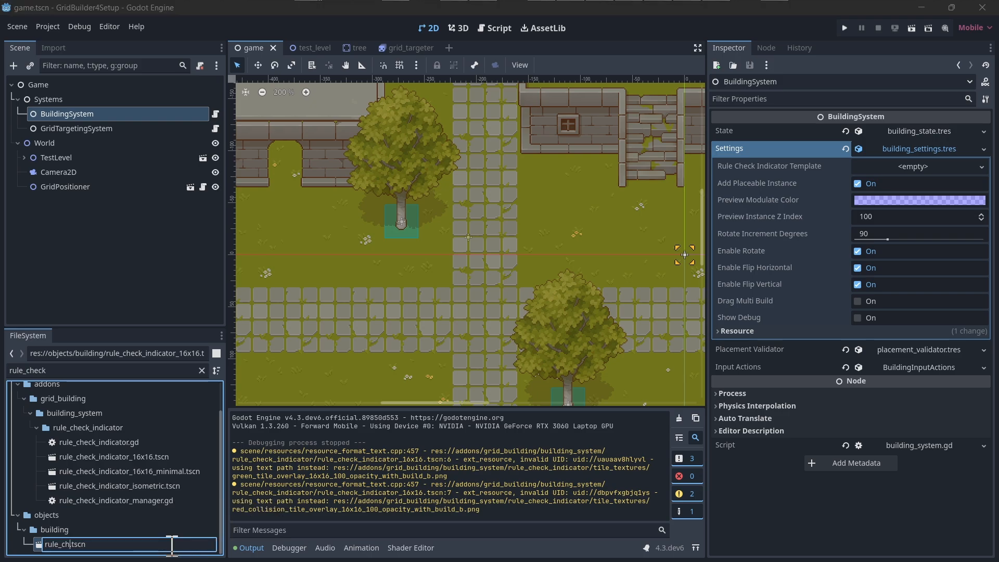
{"action": "type", "text": "icator_tutorial"}
{"action": "key", "text": "Return"}
{"action": "left_click_drag", "start_coordinate": [170, 544], "coordinate": [921, 168]}
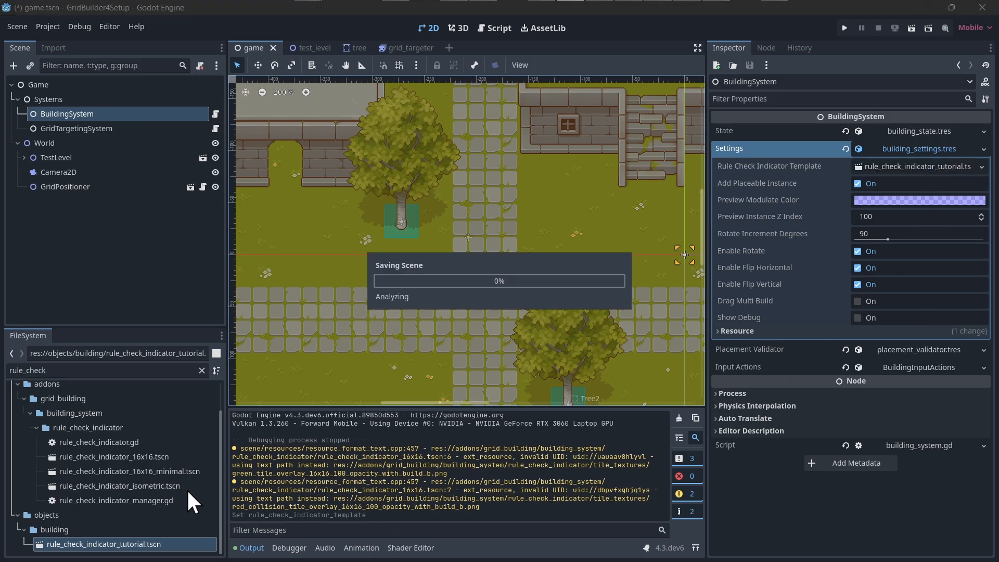
Open the rule_check_indicator_tutorial scene for editing.
{"action": "double_click", "coordinate": [147, 545]}
{"action": "middle_click_drag", "start_coordinate": [370, 151], "coordinate": [431, 180]}
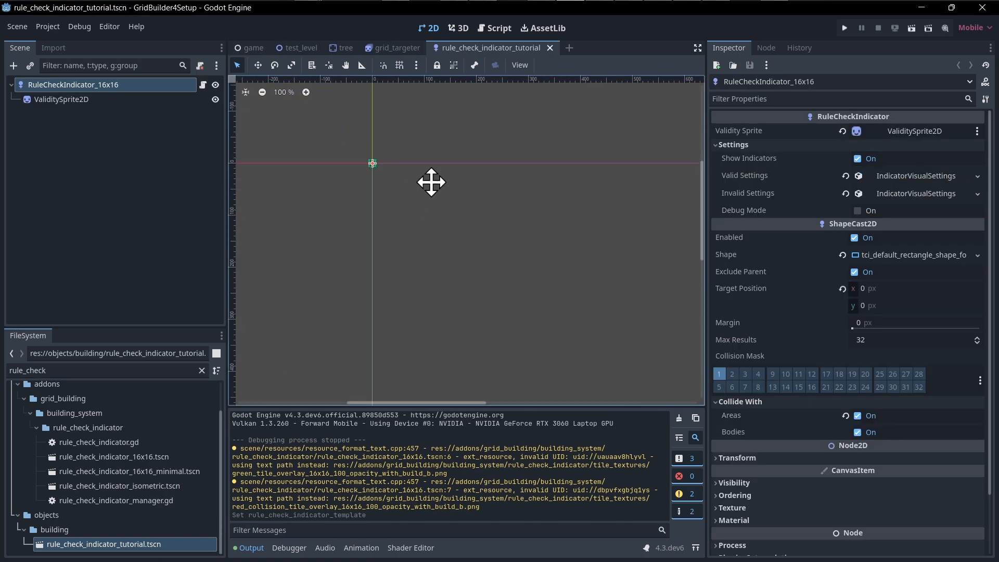
{"action": "scroll", "coordinate": [383, 167], "scroll_direction": "up", "scroll_amount": 8}
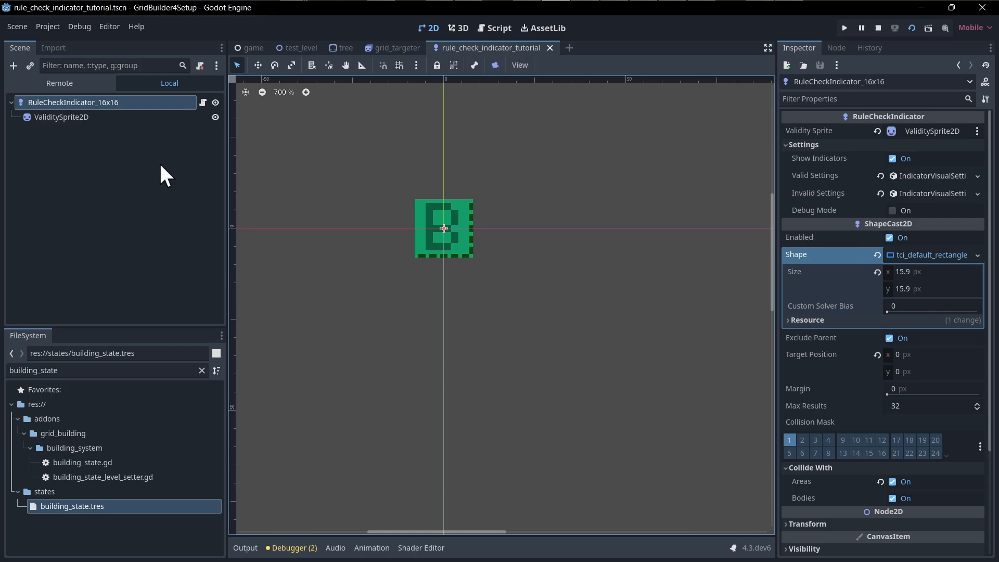
Rename the root node of the indicator scene to RuleCheckIndicatorTutorial.
{"action": "left_click", "coordinate": [124, 105]}
{"action": "key", "text": "F1"}
{"action": "key", "text": "Escape"}
{"action": "key", "text": "F2"}
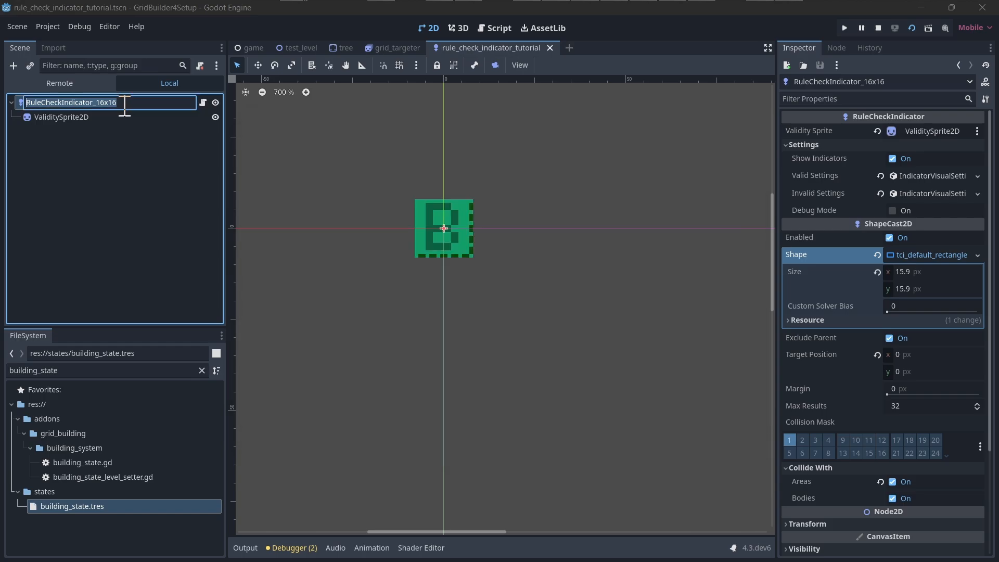
{"action": "left_click", "coordinate": [118, 105]}
{"action": "key", "text": "BackSpace"}
{"action": "key", "text": "BackSpace"}
{"action": "key", "text": "BackSpace"}
{"action": "key", "text": "BackSpace"}
{"action": "key", "text": "BackSpace"}
{"action": "key", "text": "BackSpace"}
{"action": "type", "text": "Tutorial"}
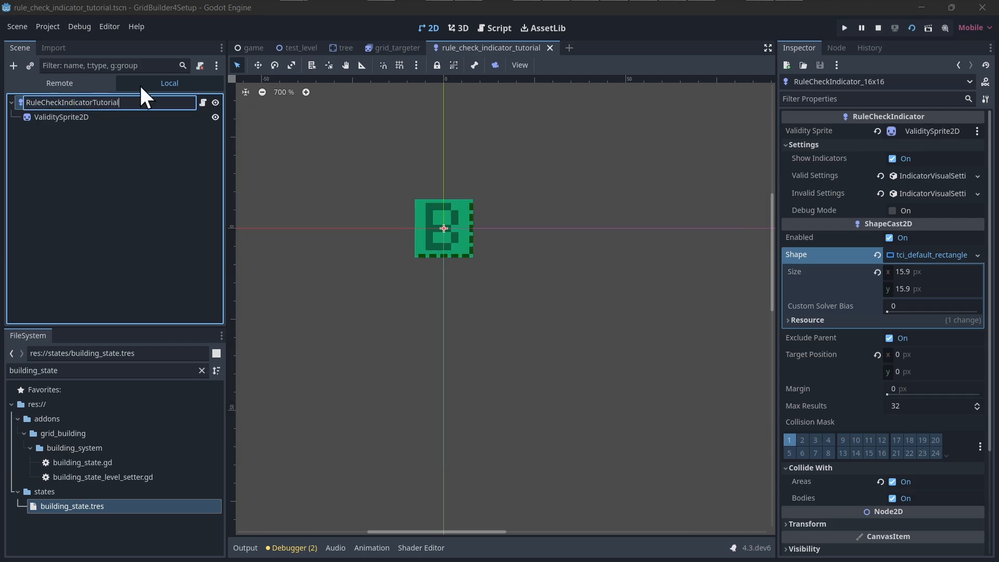
{"action": "key", "text": "Return"}
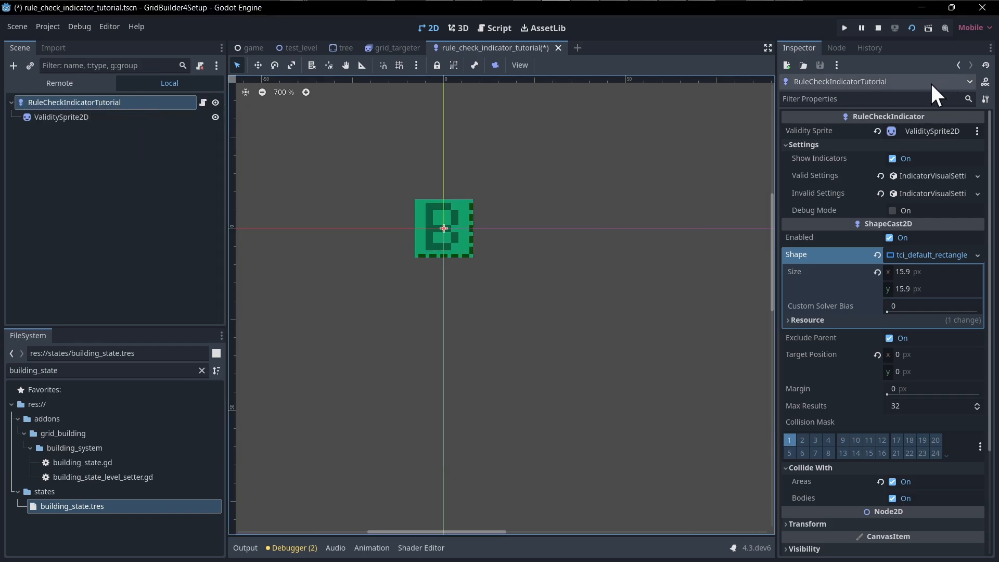
Set the root node's rectangle shape size to 31.9 by 31.9 px and save the scene.
{"action": "left_click", "coordinate": [910, 254]}
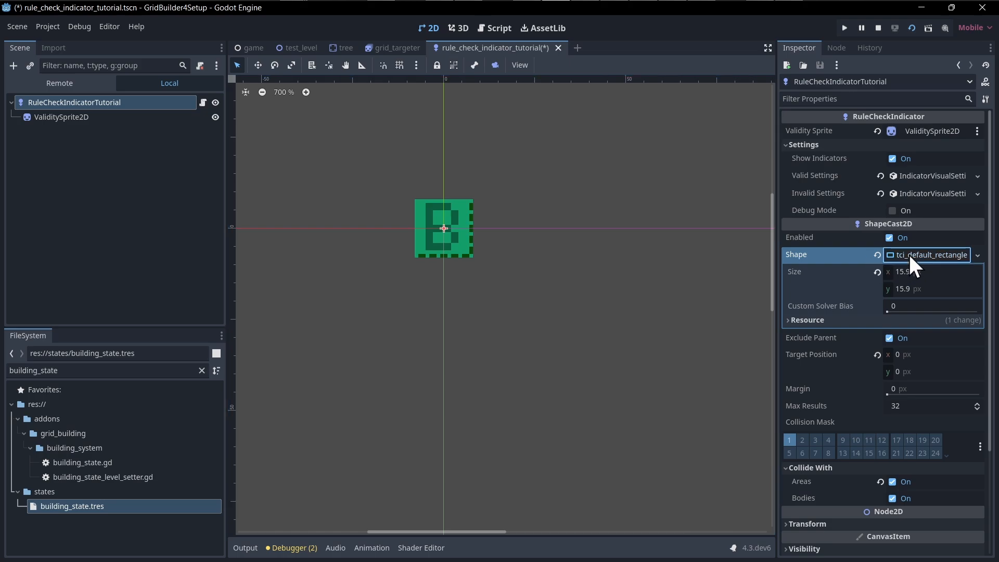
{"action": "left_click", "coordinate": [910, 254]}
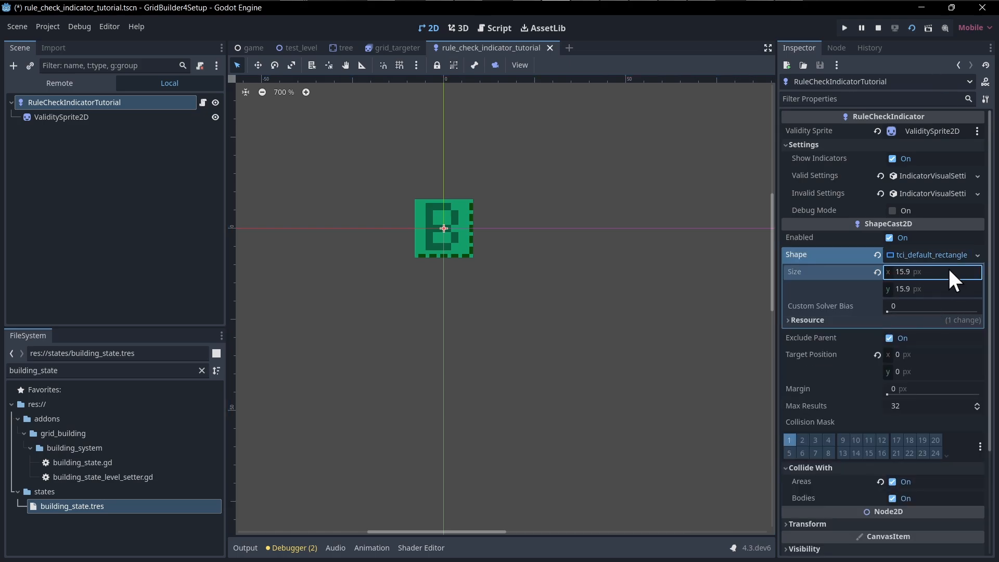
{"action": "left_click", "coordinate": [950, 271]}
{"action": "type", "text": "31.9"}
{"action": "key", "text": "Tab"}
{"action": "type", "text": "31.9"}
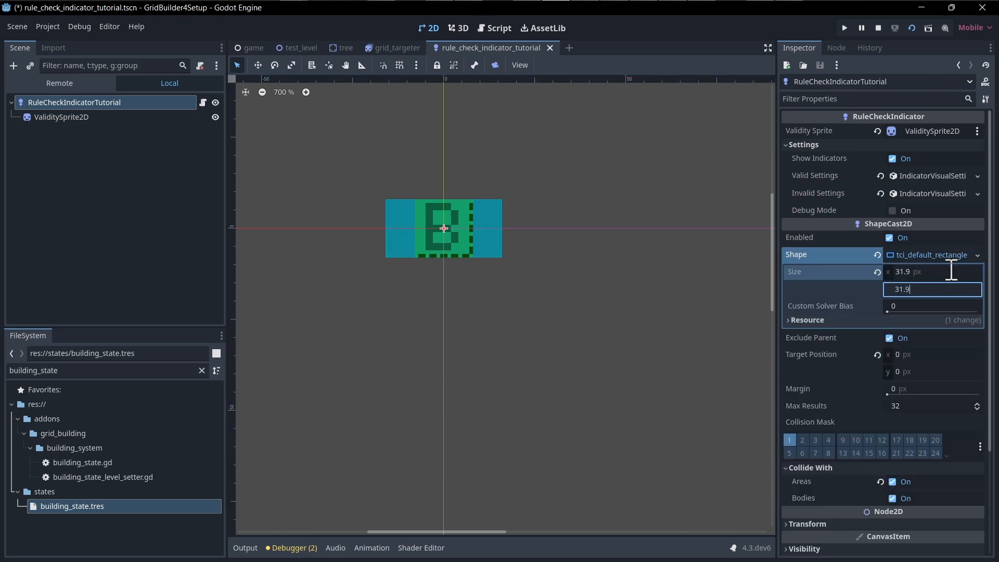
{"action": "key", "text": "Return"}
{"action": "key", "text": "ctrl+s"}
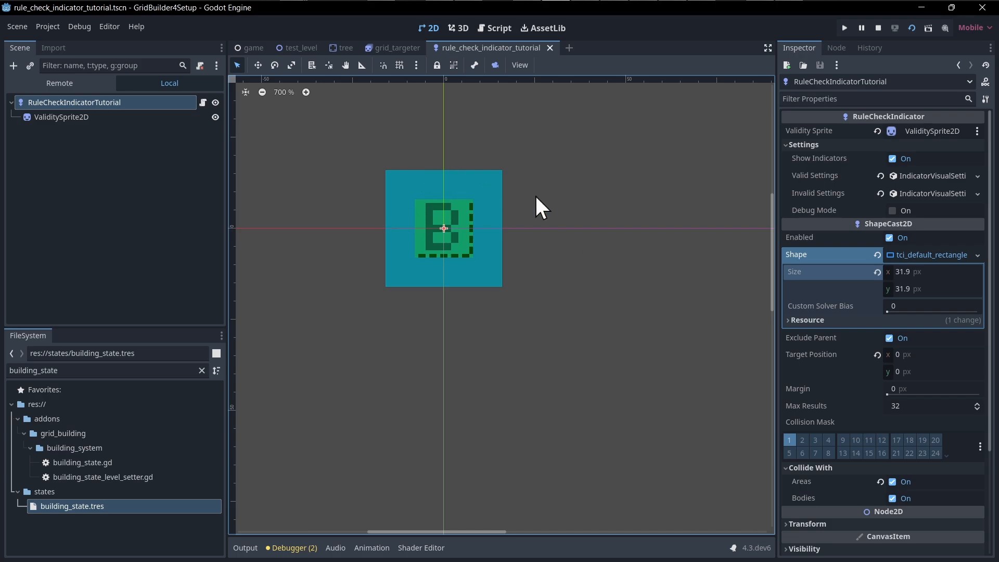
{"action": "key", "text": "ctrl+s"}
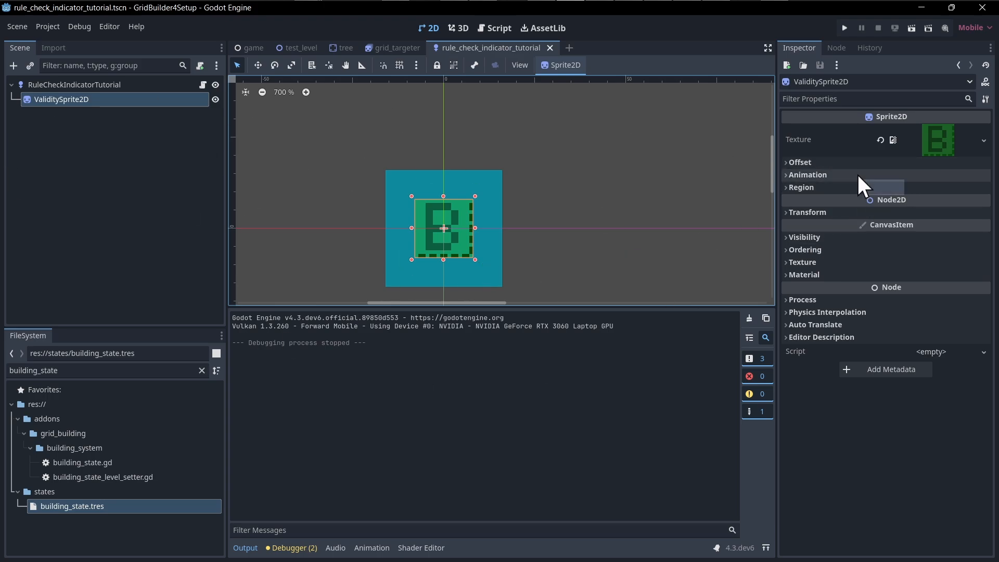
Set the ValiditySprite2D's scale to 2 on both axes and return to the game scene.
{"action": "left_click", "coordinate": [830, 213]}
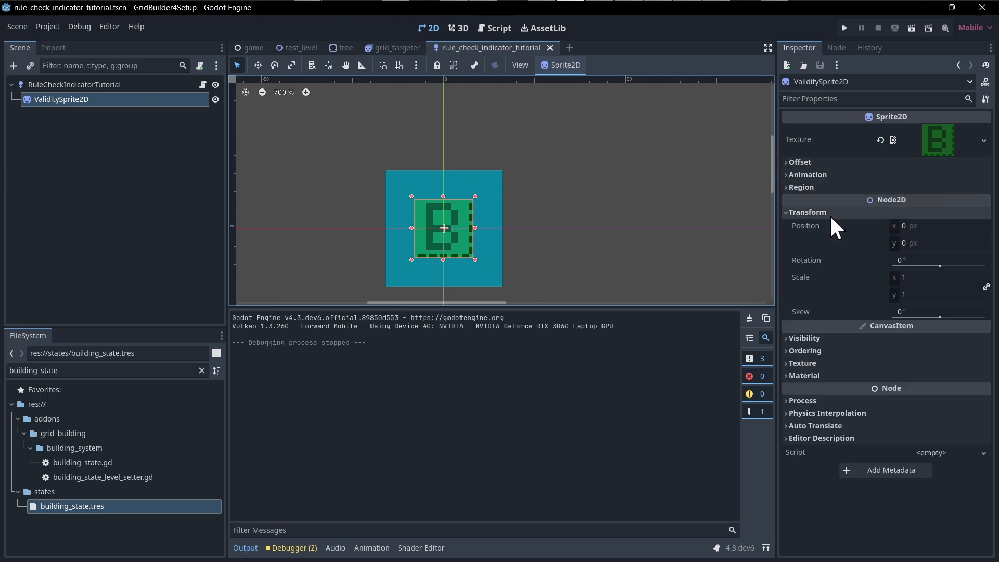
{"action": "left_click", "coordinate": [920, 279]}
{"action": "type", "text": "2"}
{"action": "key", "text": "Return"}
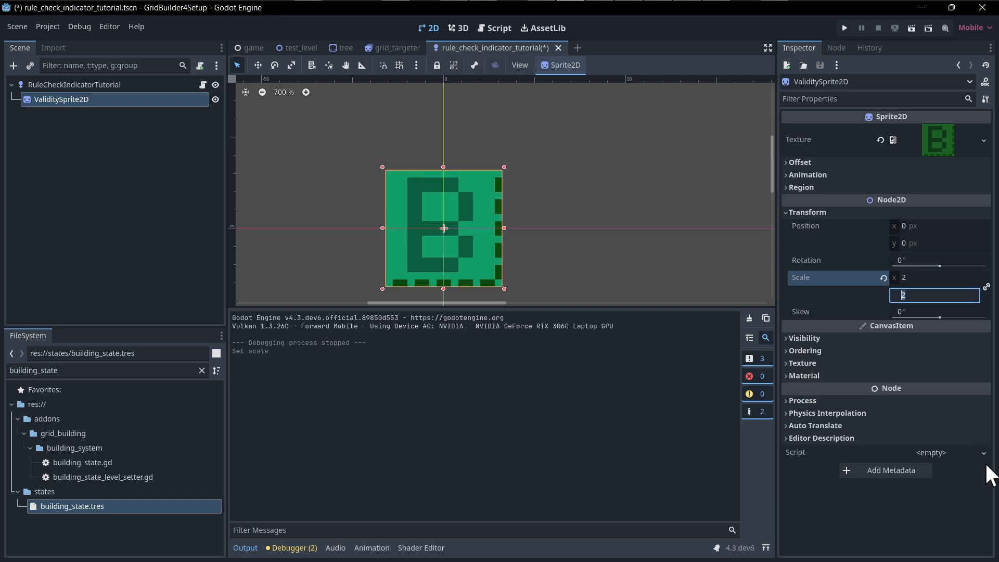
{"action": "left_click", "coordinate": [558, 241]}
{"action": "left_click", "coordinate": [460, 217]}
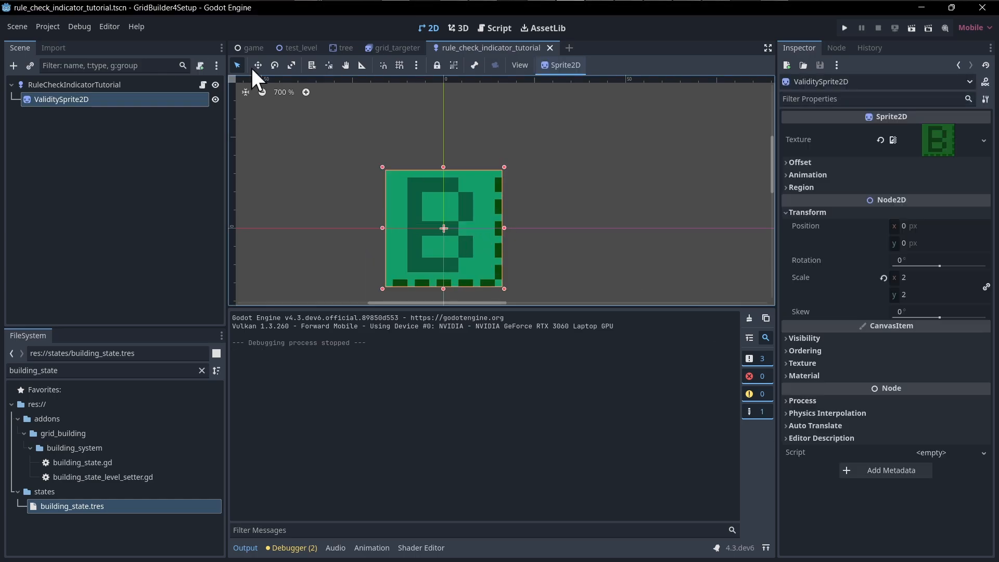
{"action": "left_click", "coordinate": [242, 46]}
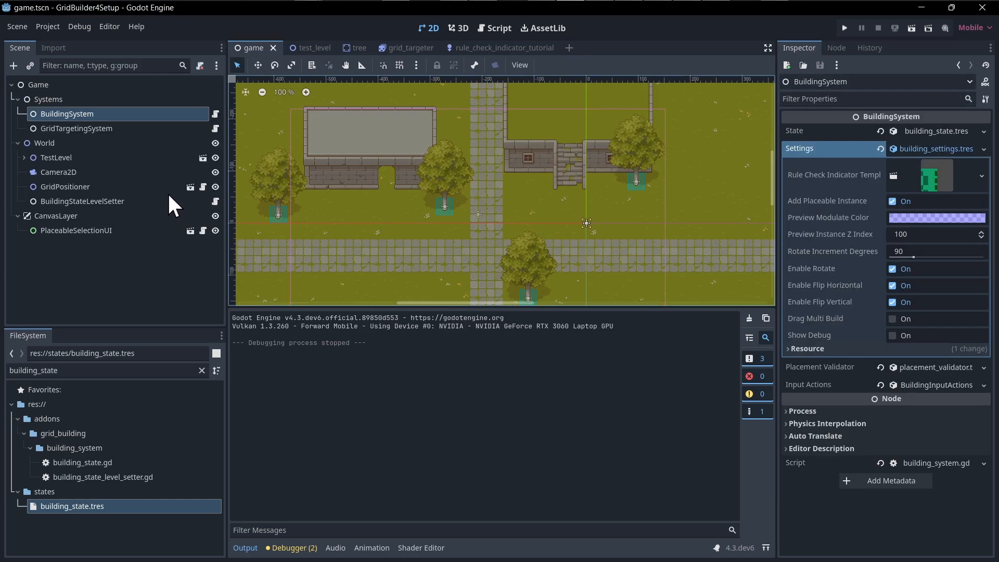
Make GridPositioner's children editable and set its GridTargeter sprite's scale to 2.
{"action": "right_click", "coordinate": [86, 185]}
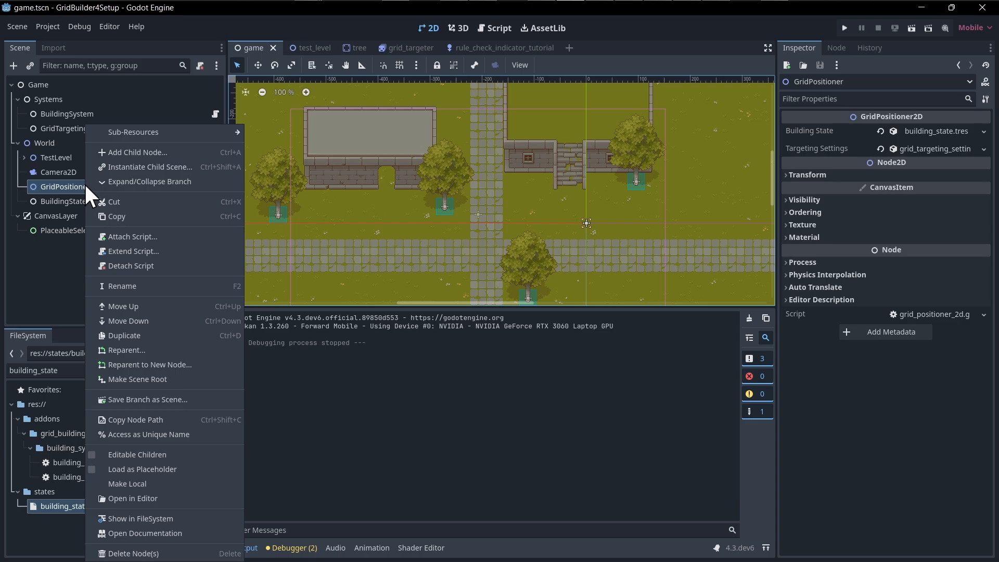
{"action": "left_click", "coordinate": [137, 454]}
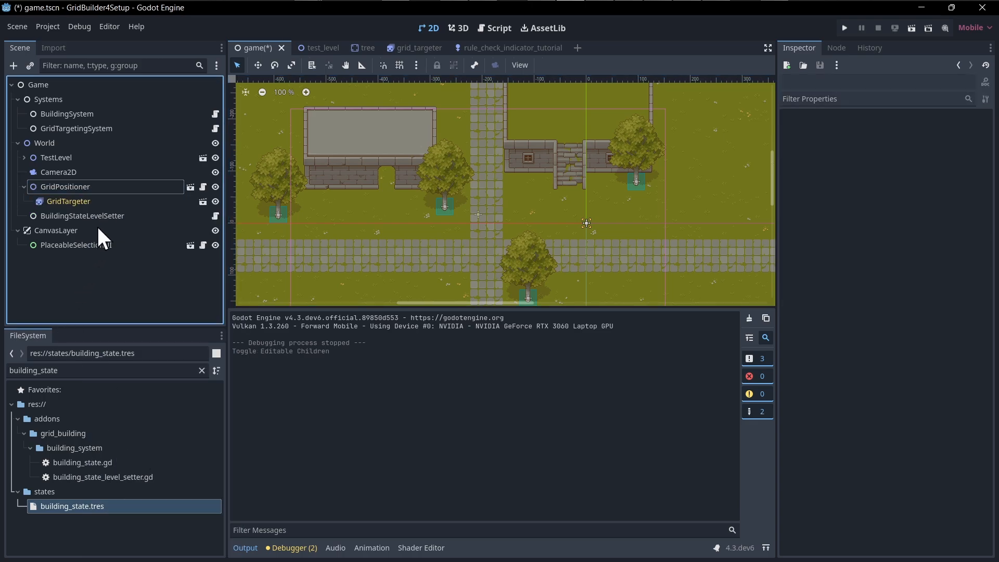
{"action": "left_click", "coordinate": [117, 203]}
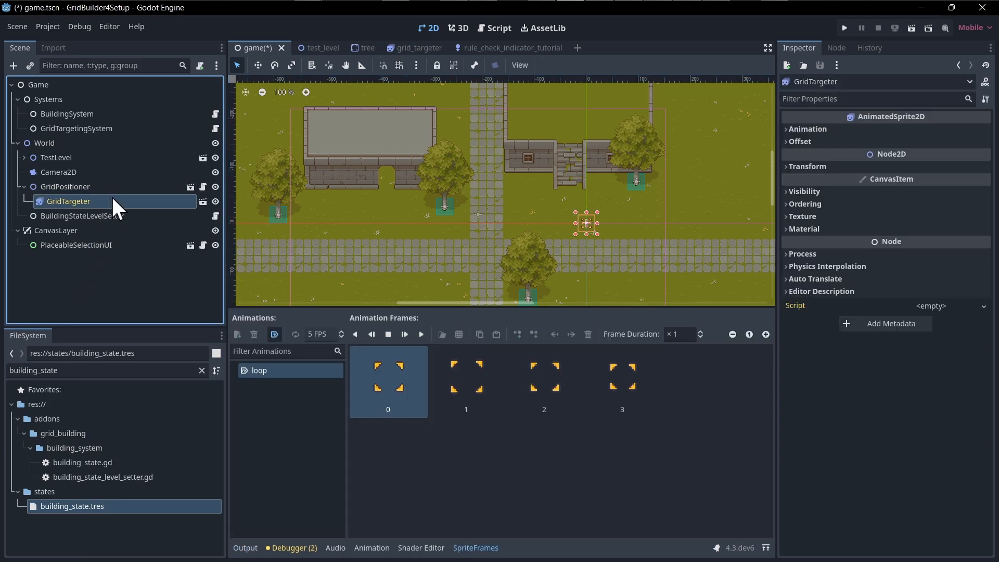
{"action": "left_click", "coordinate": [853, 166]}
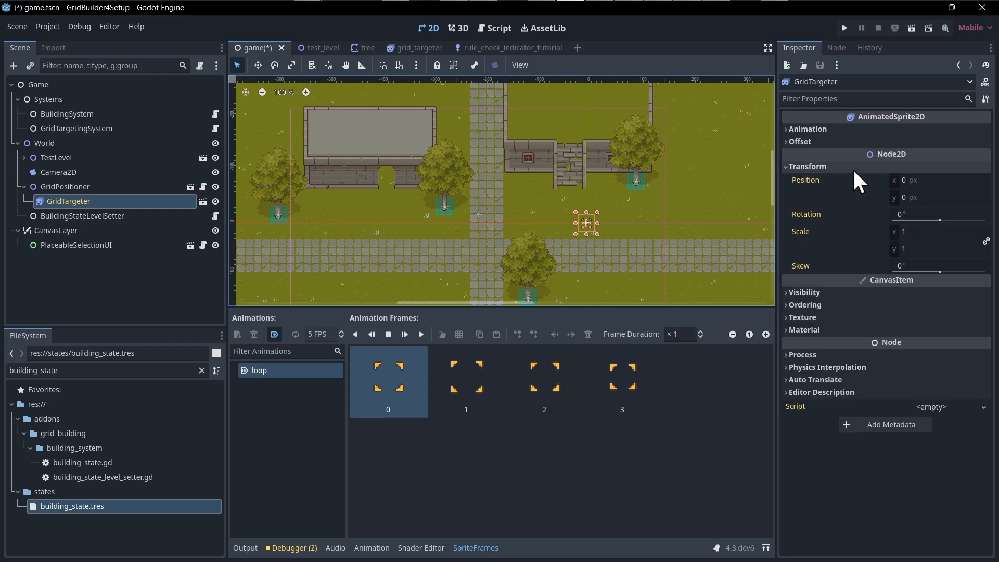
{"action": "left_click", "coordinate": [916, 229]}
{"action": "type", "text": "2"}
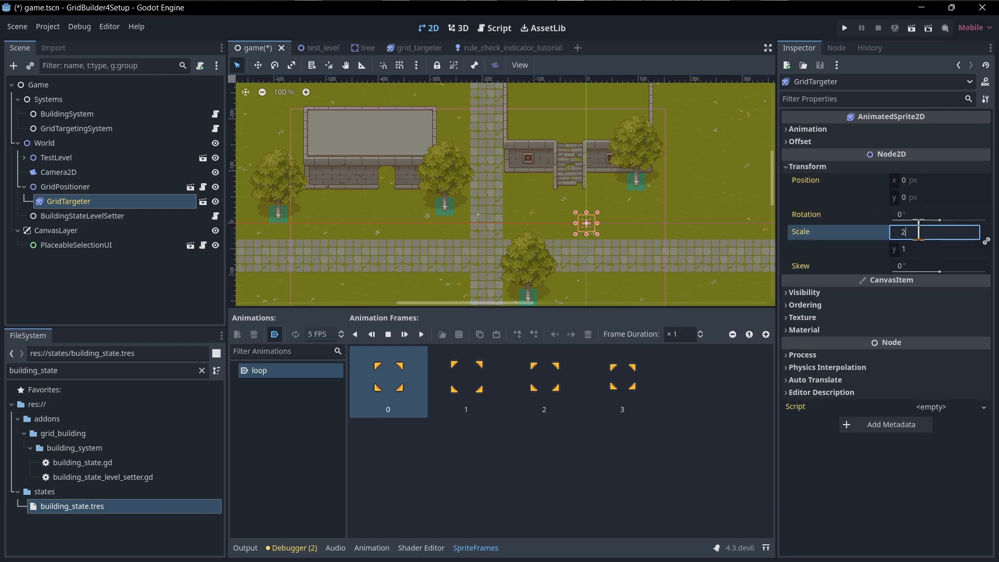
{"action": "key", "text": "Tab"}
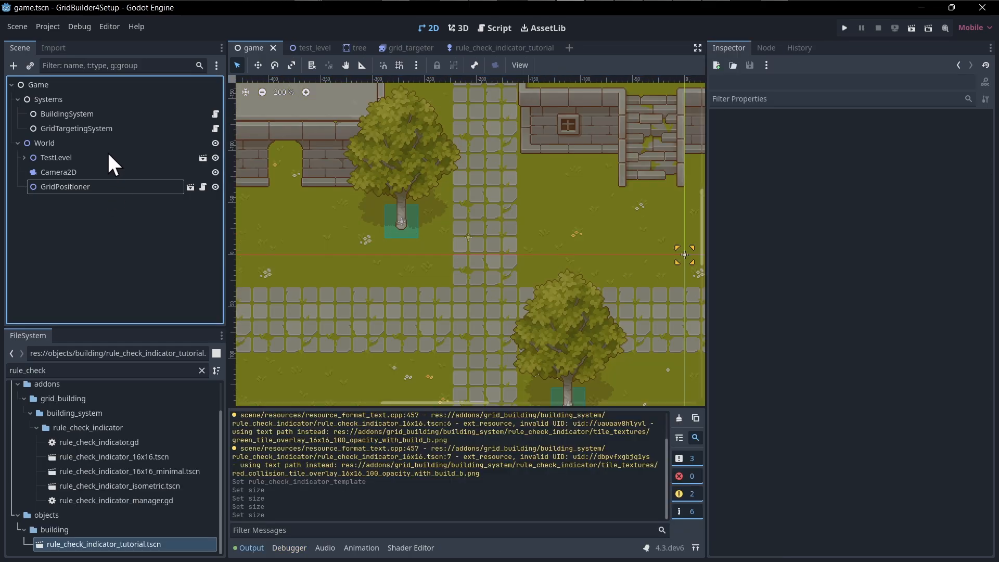
Add a CanvasLayer node as a child of the Game root node.
{"action": "right_click", "coordinate": [67, 84]}
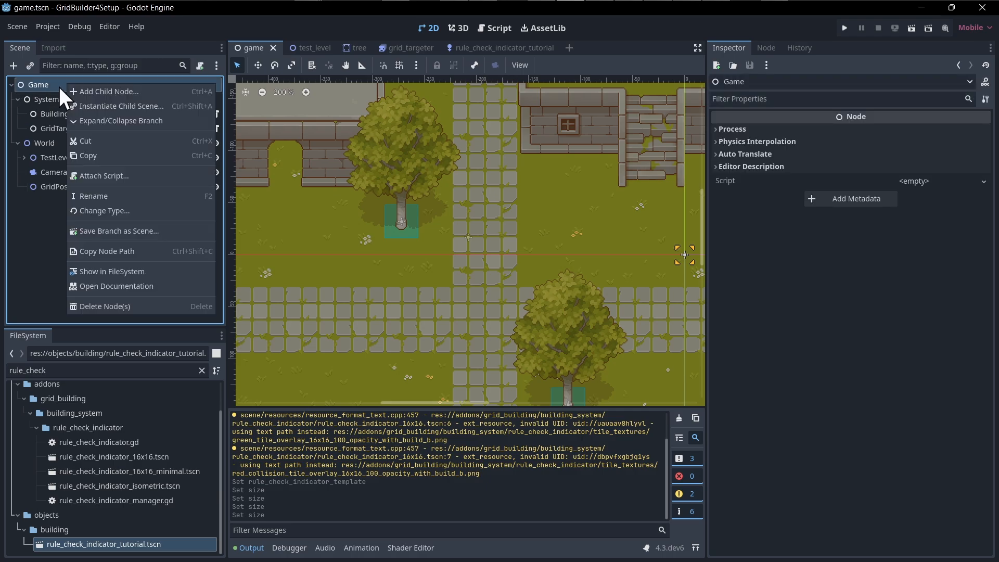
{"action": "left_click", "coordinate": [117, 93]}
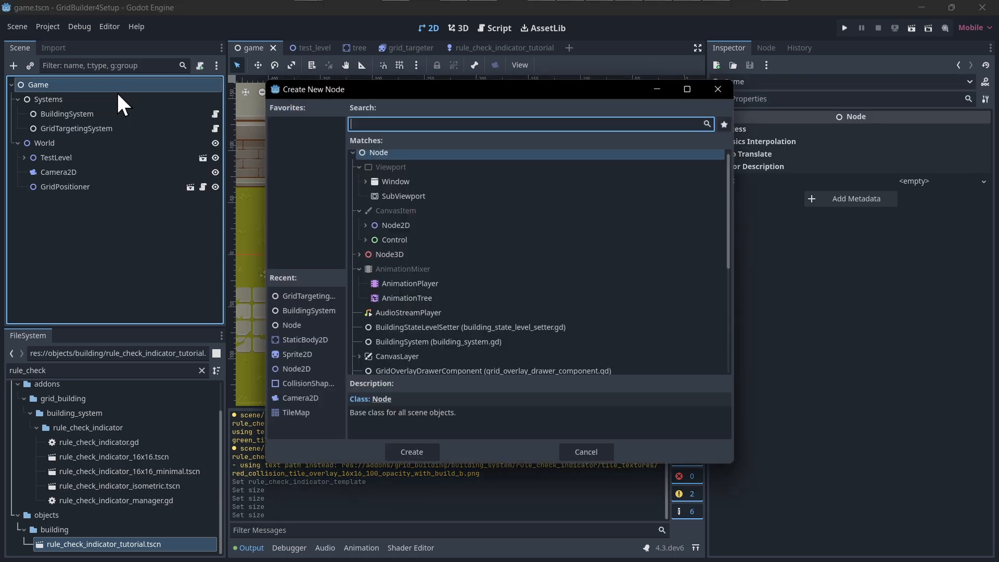
{"action": "type", "text": "canvas"}
{"action": "key", "text": "Down"}
{"action": "key", "text": "Down"}
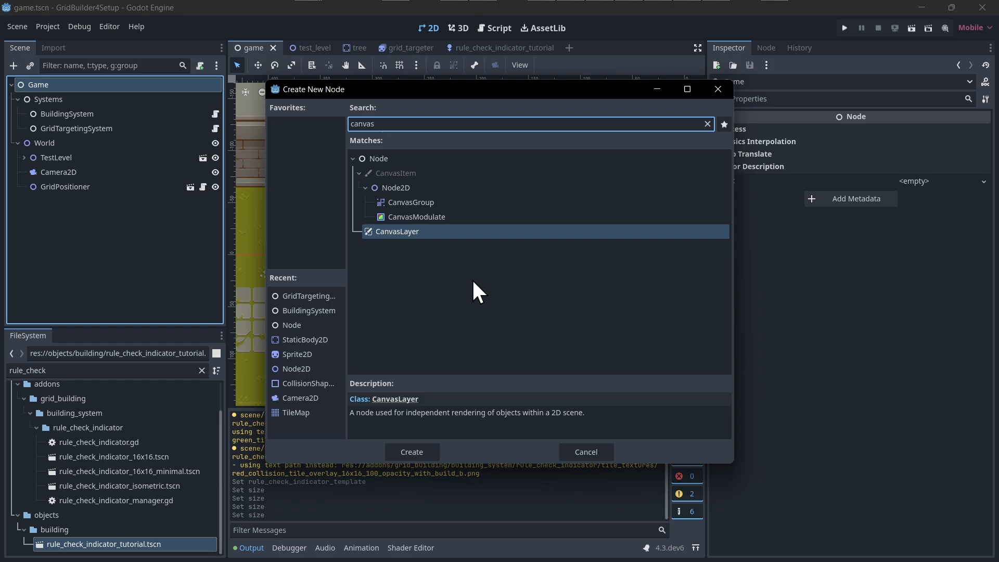
{"action": "left_click", "coordinate": [430, 451]}
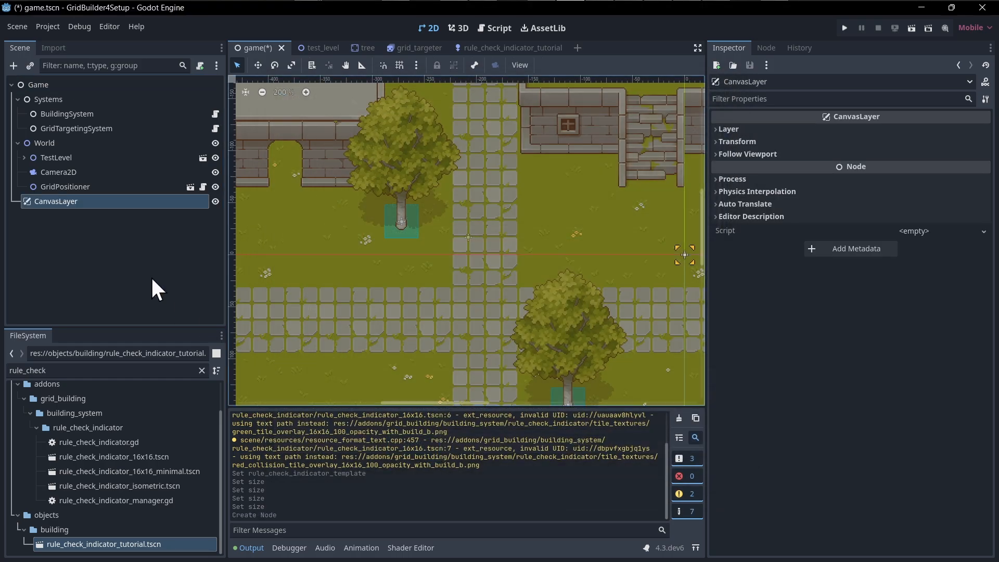
Find placeable_selection_ui.tscn in the project files and instantiate it under CanvasLayer.
{"action": "left_click", "coordinate": [202, 371]}
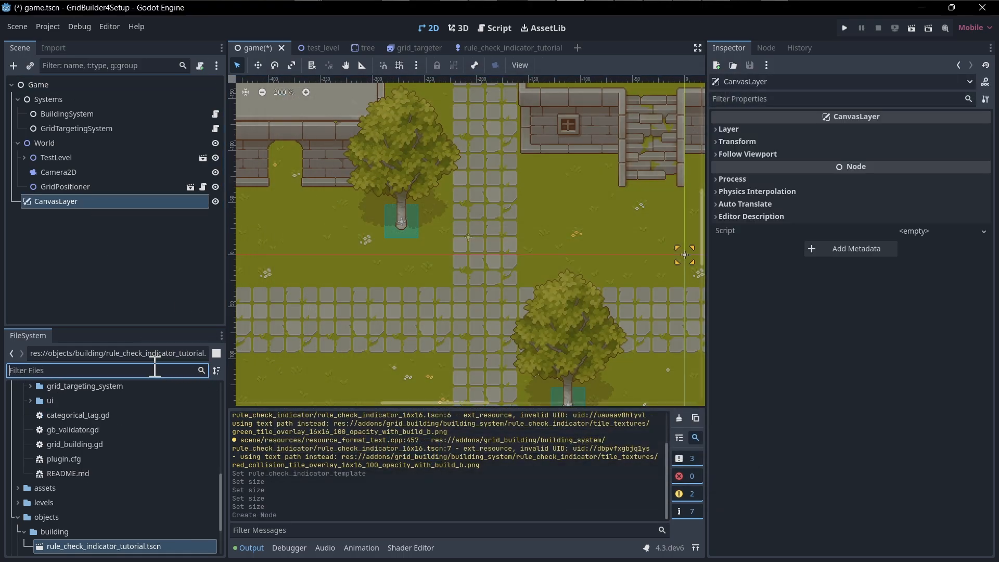
{"action": "type", "text": "place"}
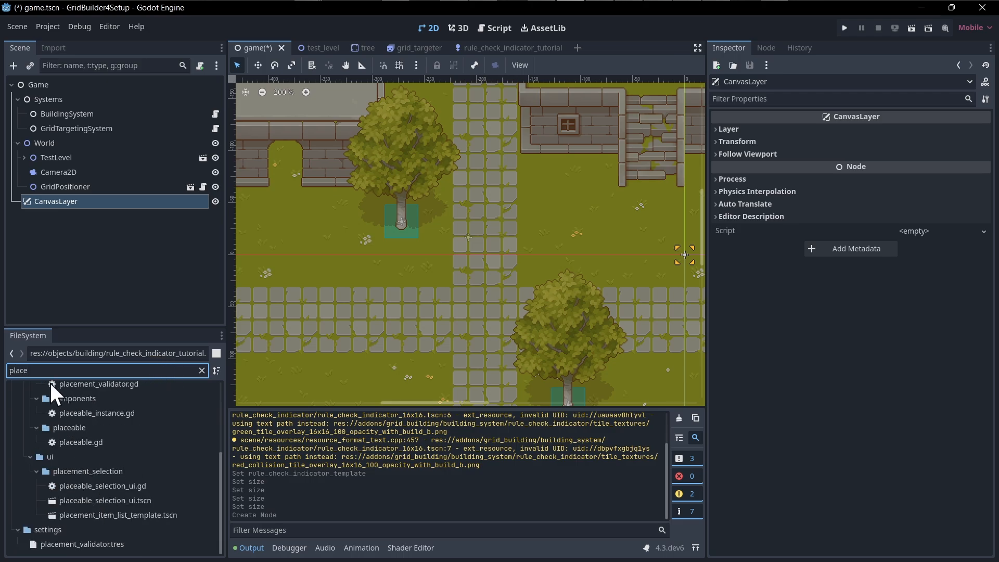
{"action": "left_click_drag", "start_coordinate": [106, 502], "coordinate": [114, 208]}
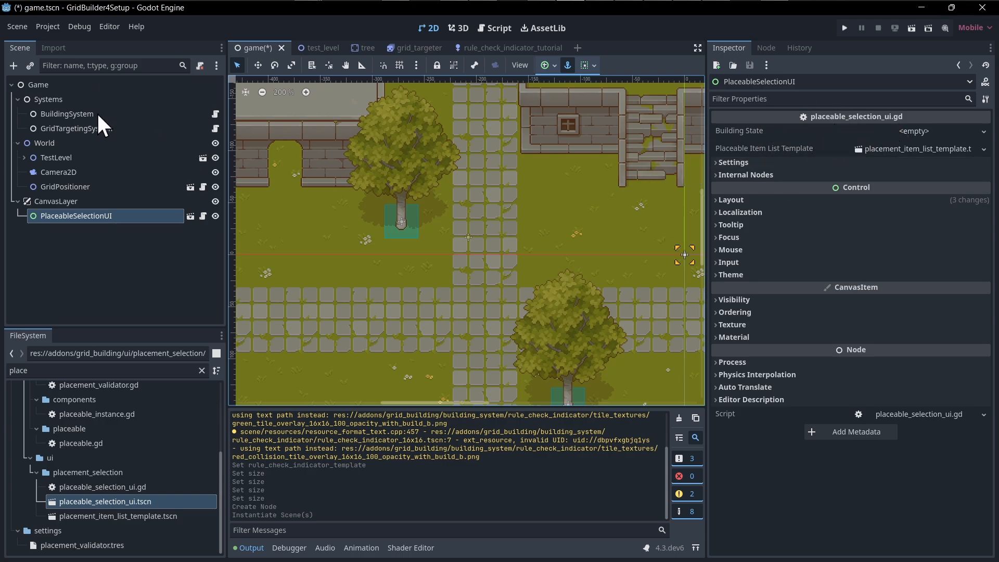
Assign building_state.tres as PlaceableSelectionUI's Building State and save the scene.
{"action": "double_click", "coordinate": [112, 371]}
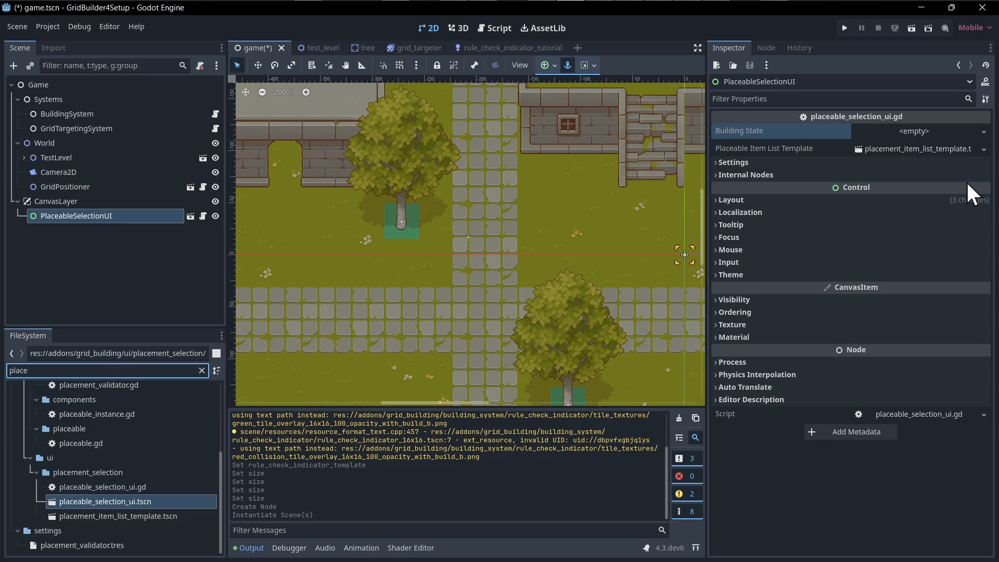
{"action": "type", "text": "state"}
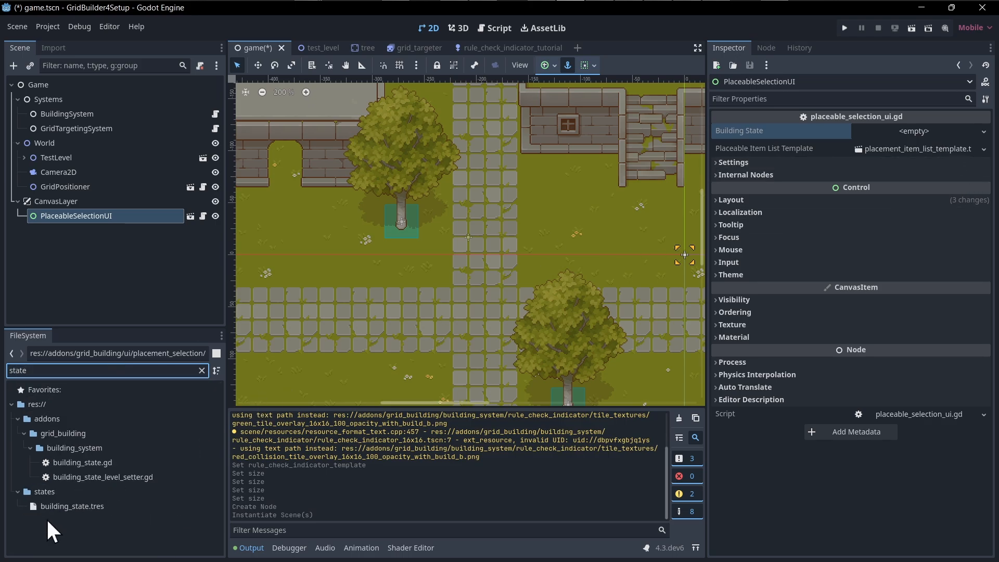
{"action": "left_click_drag", "start_coordinate": [109, 508], "coordinate": [919, 130]}
{"action": "key", "text": "ctrl+s"}
Add an input action named open_build to the project's input map, matching PlaceableSelectionUI's Open Action setting.
{"action": "left_click", "coordinate": [833, 162]}
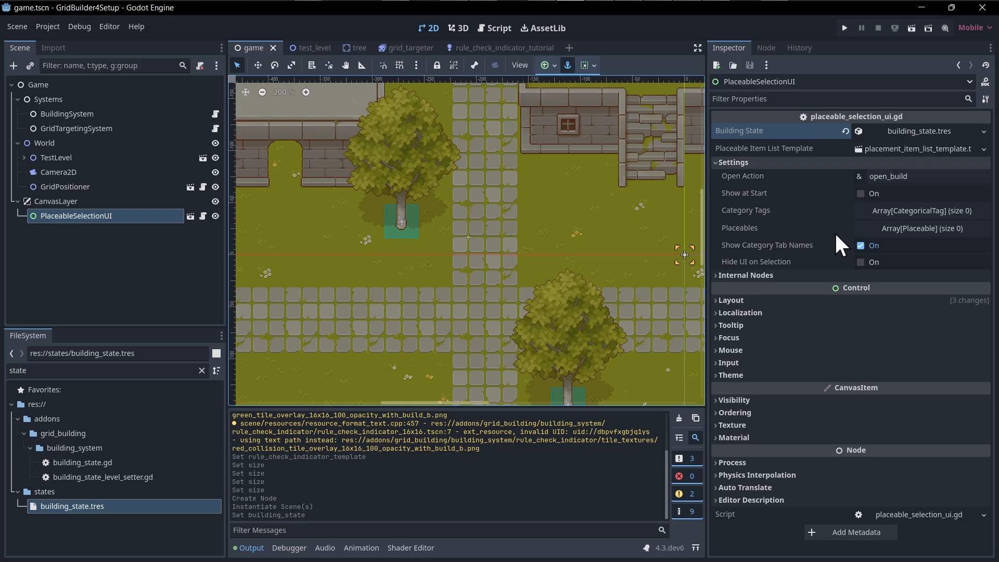
{"action": "left_click", "coordinate": [917, 176]}
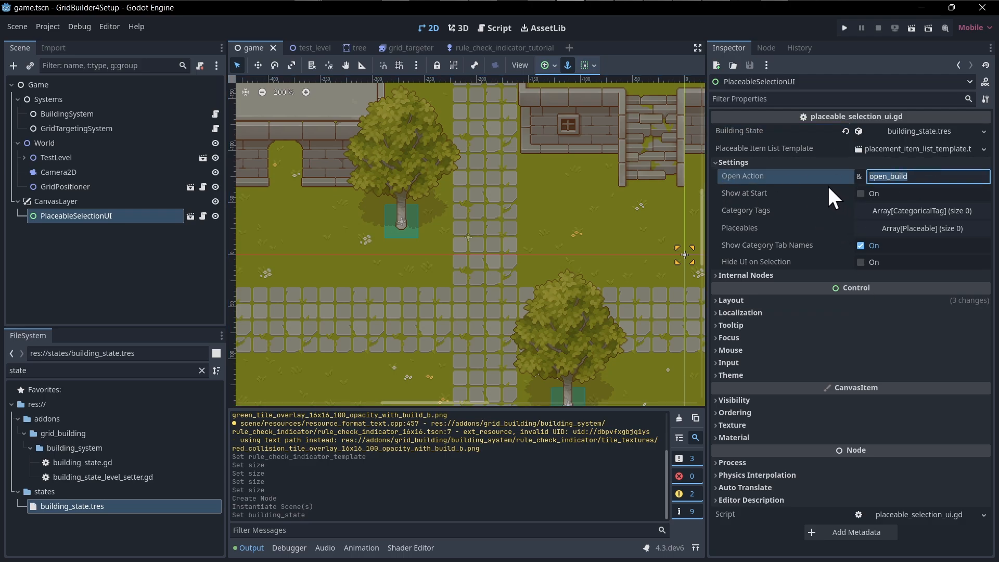
{"action": "left_click", "coordinate": [915, 176]}
{"action": "left_click", "coordinate": [43, 23]}
{"action": "left_click", "coordinate": [59, 45]}
{"action": "left_click", "coordinate": [291, 119]}
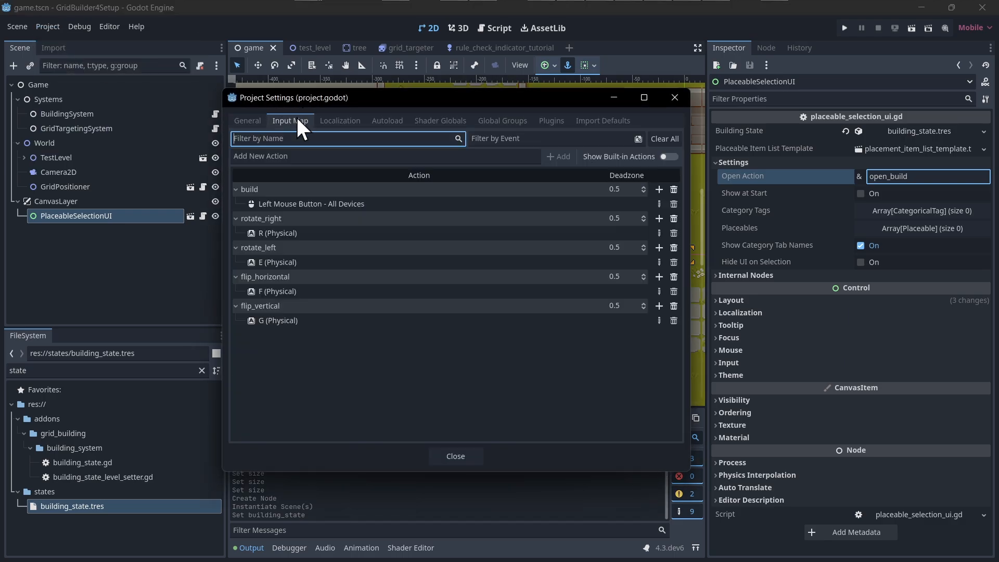
{"action": "left_click", "coordinate": [450, 156]}
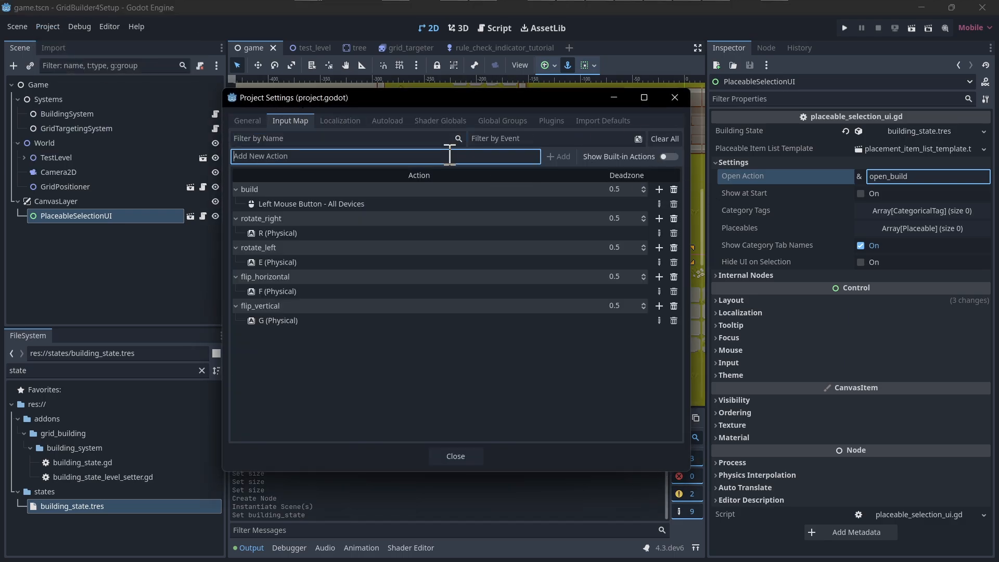
{"action": "type", "text": "ope"}
{"action": "type", "text": "uild"}
{"action": "key", "text": "Return"}
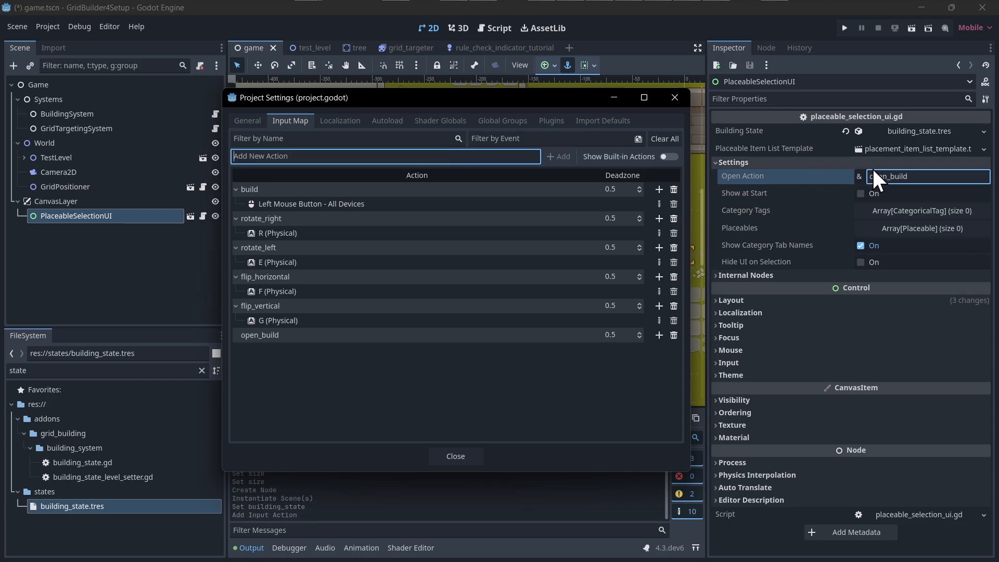
Bind the B key to the open_build action and close the project settings.
{"action": "left_click", "coordinate": [659, 335]}
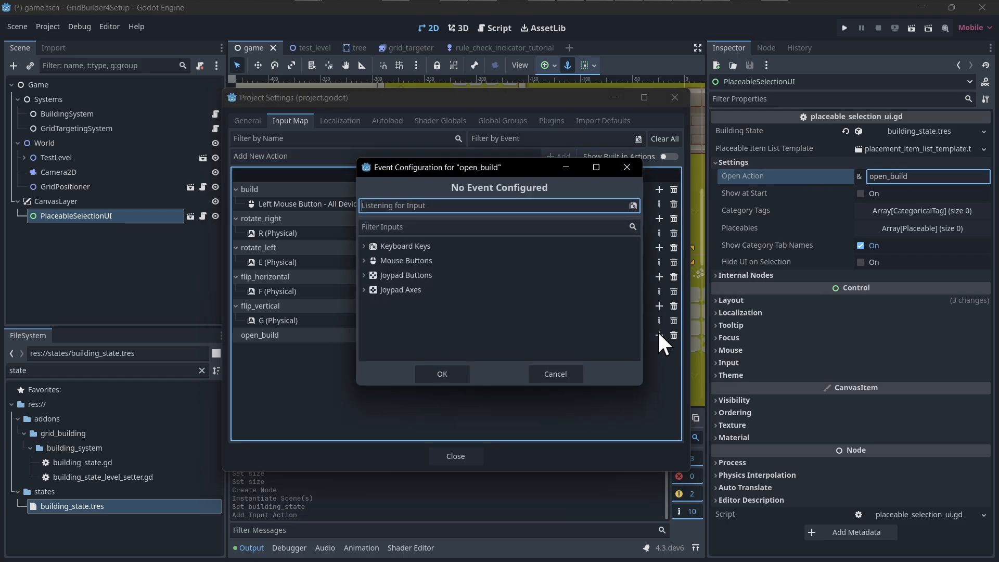
{"action": "key", "text": "b"}
{"action": "left_click", "coordinate": [461, 372]}
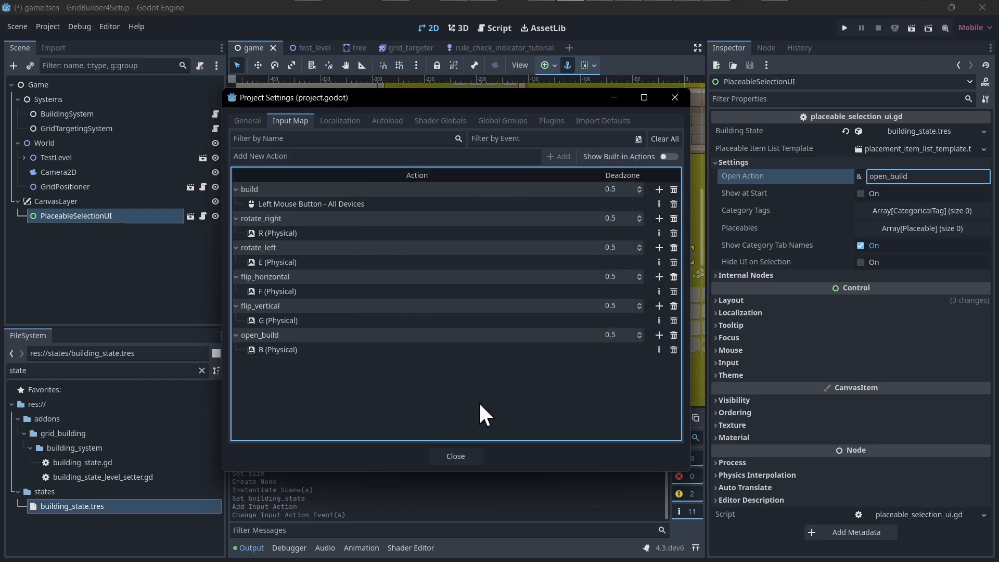
{"action": "left_click", "coordinate": [456, 456]}
Examine the PlaceableSelectionUI panel's size and placement in the 2D view of the game scene.
{"action": "scroll", "coordinate": [535, 281], "scroll_direction": "down", "scroll_amount": 4}
{"action": "middle_click_drag", "start_coordinate": [597, 319], "coordinate": [405, 236]}
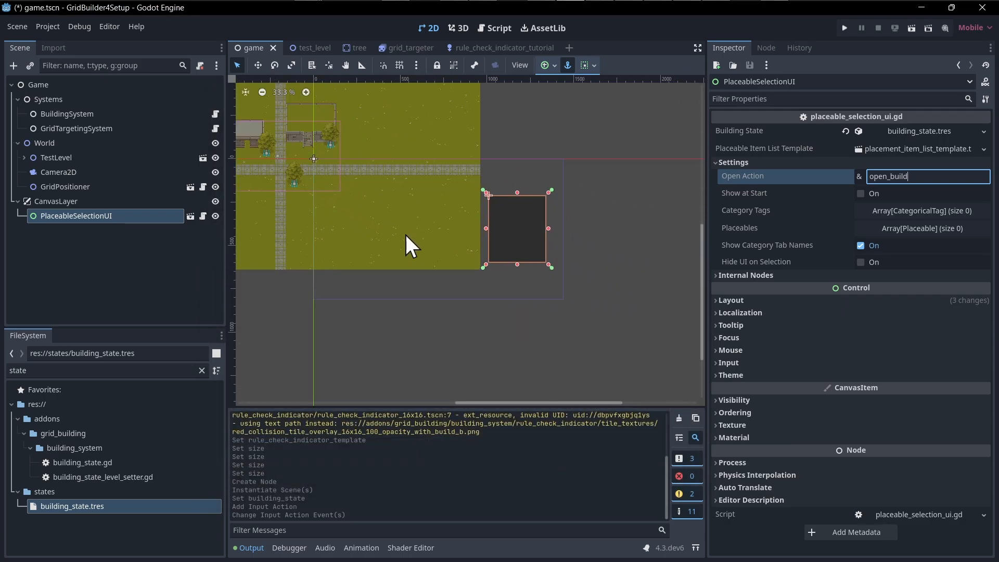
{"action": "scroll", "coordinate": [492, 180], "scroll_direction": "up", "scroll_amount": 2}
{"action": "middle_click_drag", "start_coordinate": [315, 232], "coordinate": [375, 223]}
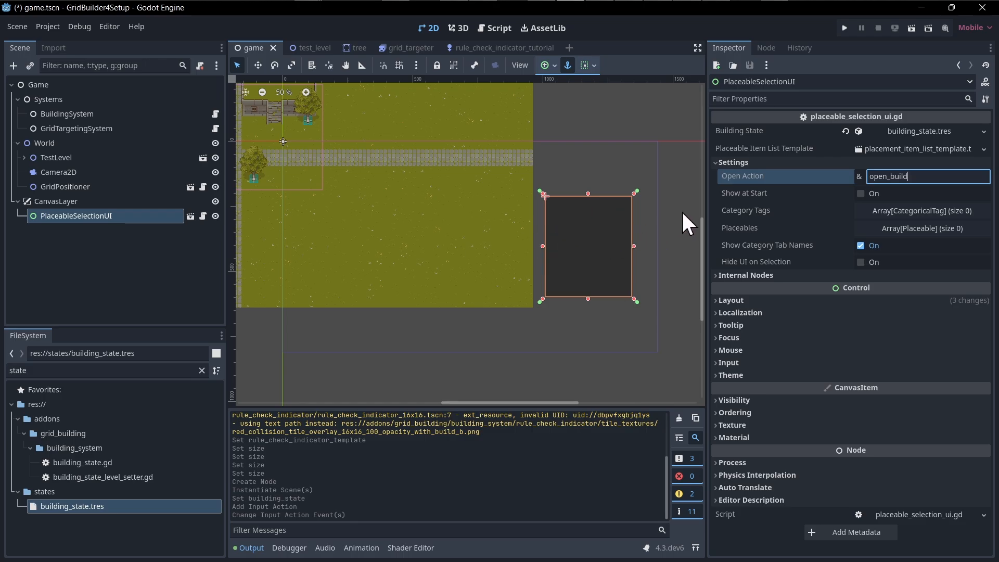
{"action": "scroll", "coordinate": [624, 229], "scroll_direction": "up", "scroll_amount": 4}
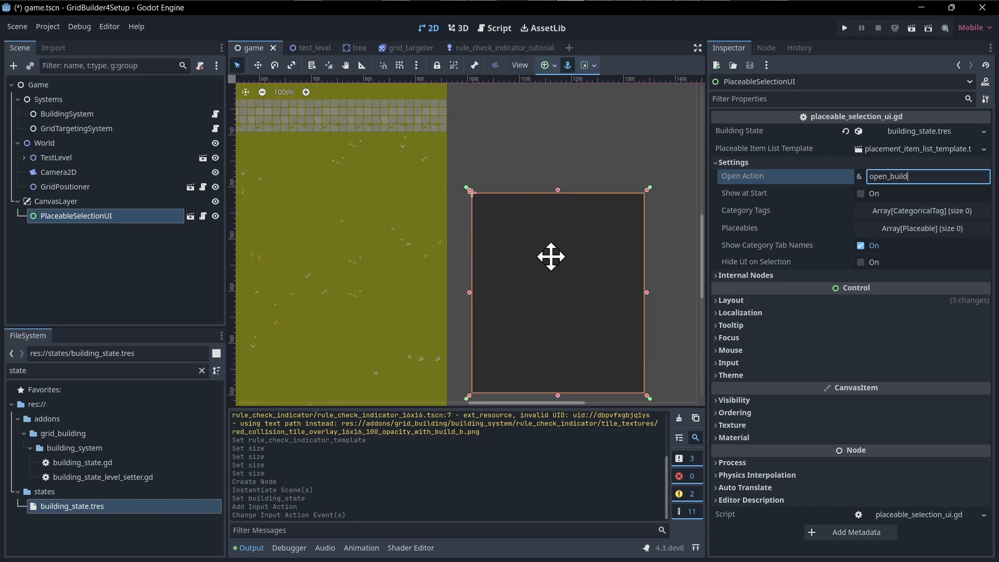
{"action": "middle_click_drag", "start_coordinate": [546, 256], "coordinate": [508, 208]}
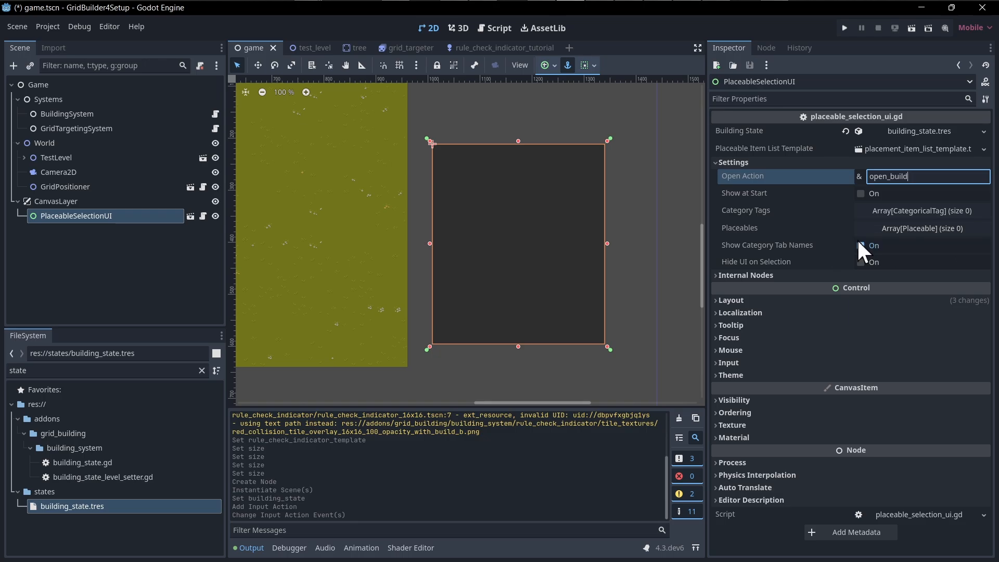
Save the scene and add one new CategoricalTag to PlaceableSelectionUI's Category Tags array.
{"action": "key", "text": "ctrl+s"}
{"action": "left_click", "coordinate": [880, 211]}
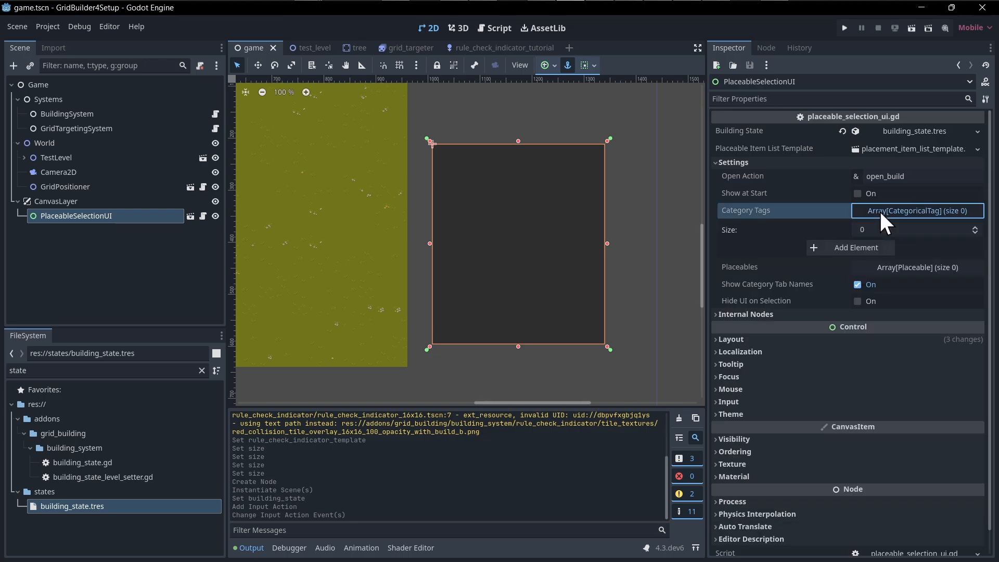
{"action": "left_click", "coordinate": [975, 226]}
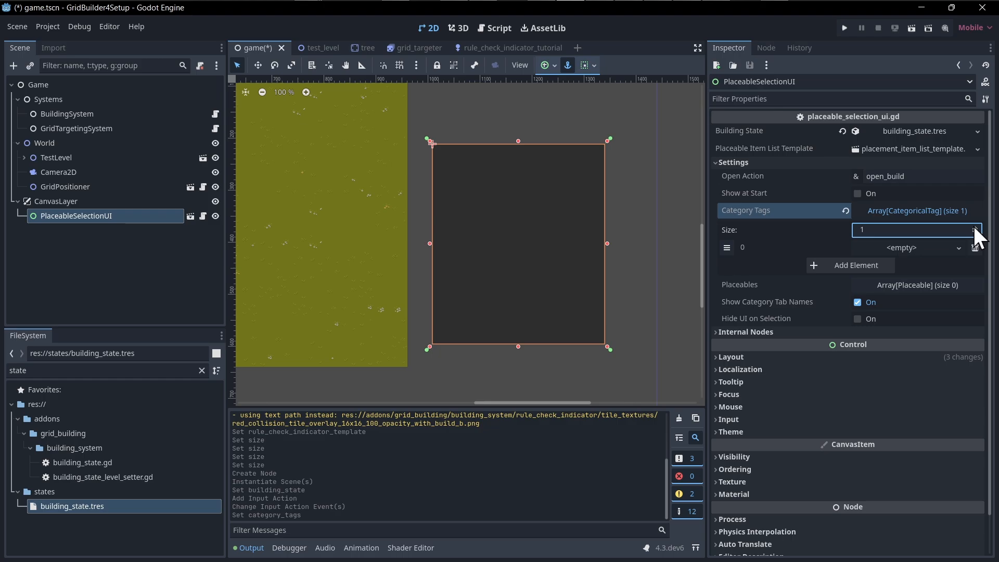
{"action": "left_click", "coordinate": [960, 248]}
{"action": "left_click", "coordinate": [929, 258]}
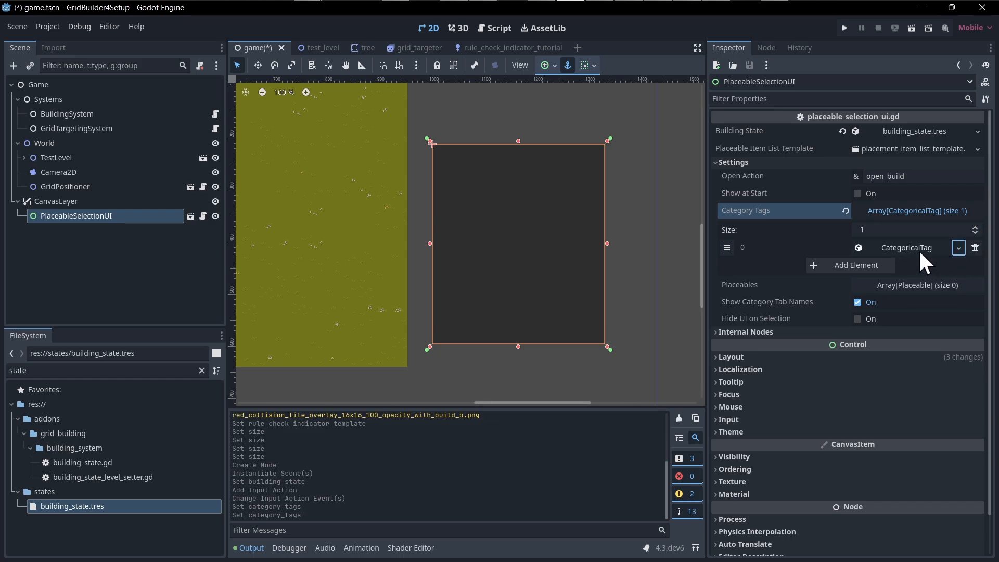
Set the category tag's display name to Plants and give it a new AtlasTexture icon.
{"action": "left_click", "coordinate": [919, 248]}
{"action": "left_click", "coordinate": [922, 266]}
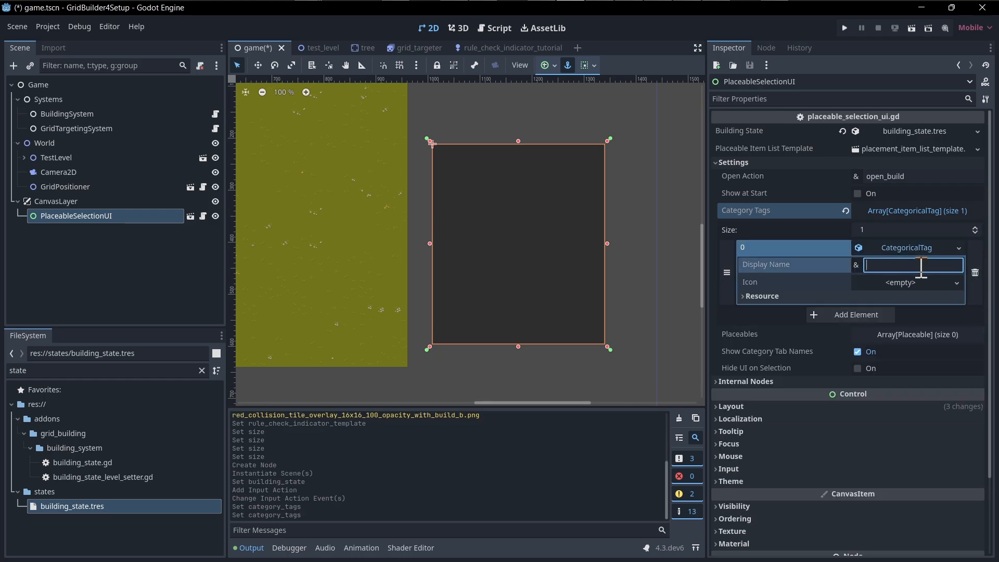
{"action": "type", "text": "Plants"}
{"action": "key", "text": "Return"}
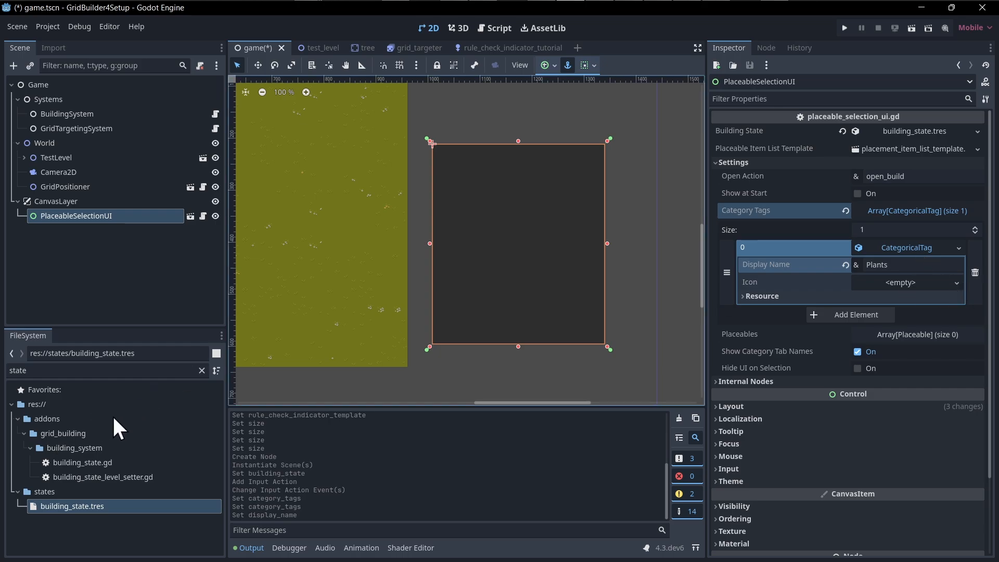
{"action": "left_click", "coordinate": [960, 280]}
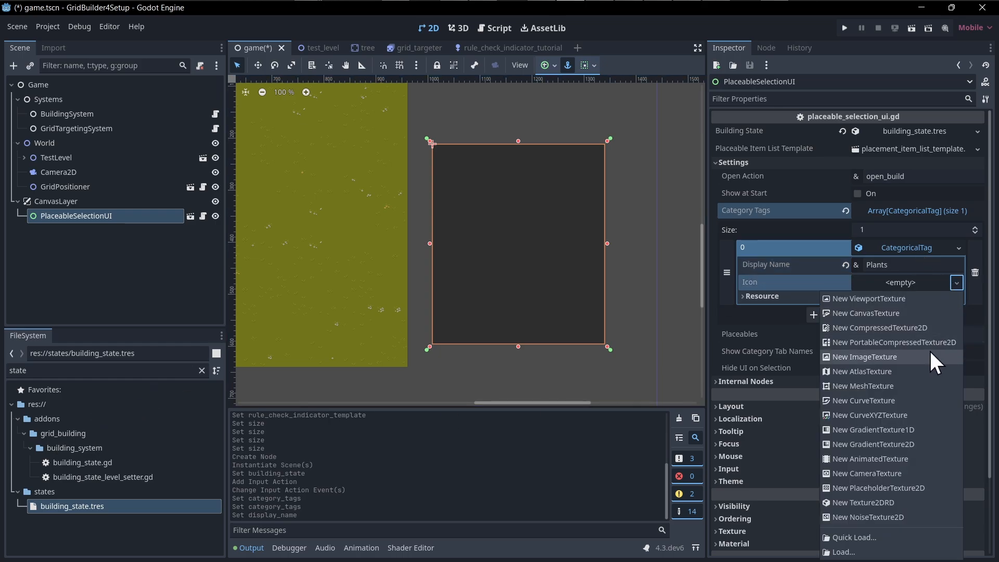
{"action": "left_click", "coordinate": [926, 368]}
Clear the file filter and assign TX Plant.png from the cainos_pixel_art_top_down_basic art folder as the icon AtlasTexture's atlas.
{"action": "left_click", "coordinate": [202, 370]}
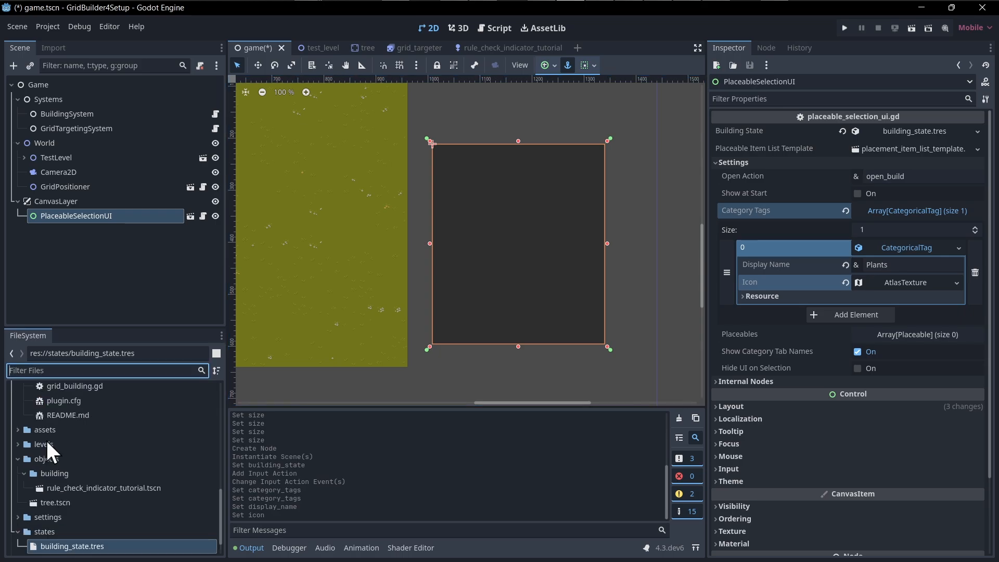
{"action": "scroll", "coordinate": [47, 443], "scroll_direction": "up", "scroll_amount": 10}
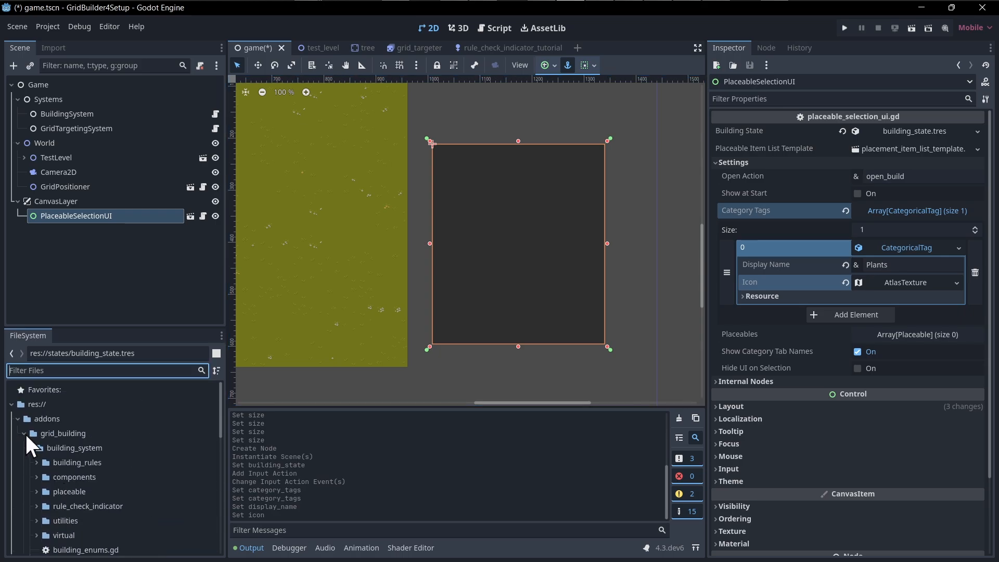
{"action": "left_click", "coordinate": [24, 433]}
{"action": "left_click", "coordinate": [24, 463]}
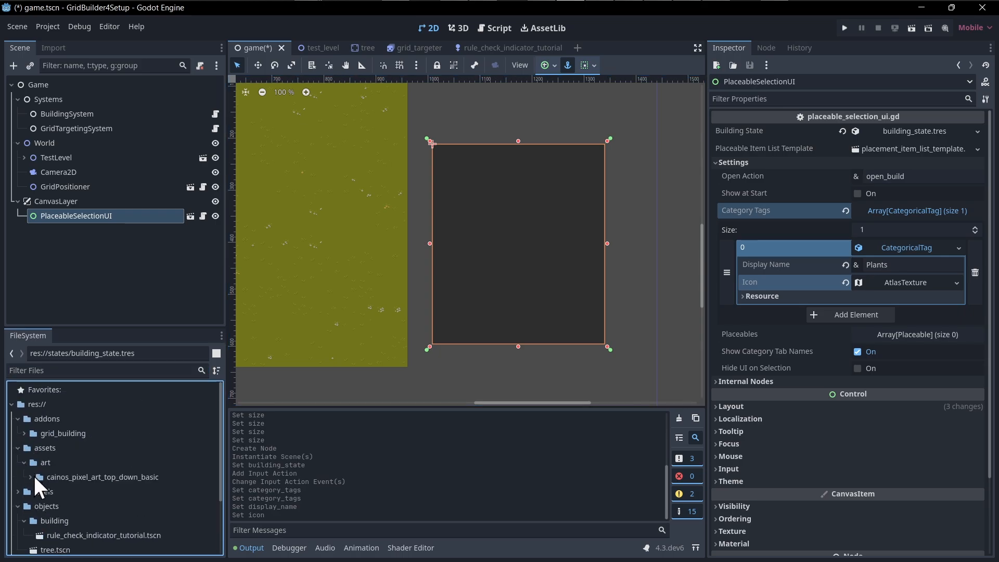
{"action": "left_click", "coordinate": [30, 477]}
{"action": "scroll", "coordinate": [42, 466], "scroll_direction": "down", "scroll_amount": 1}
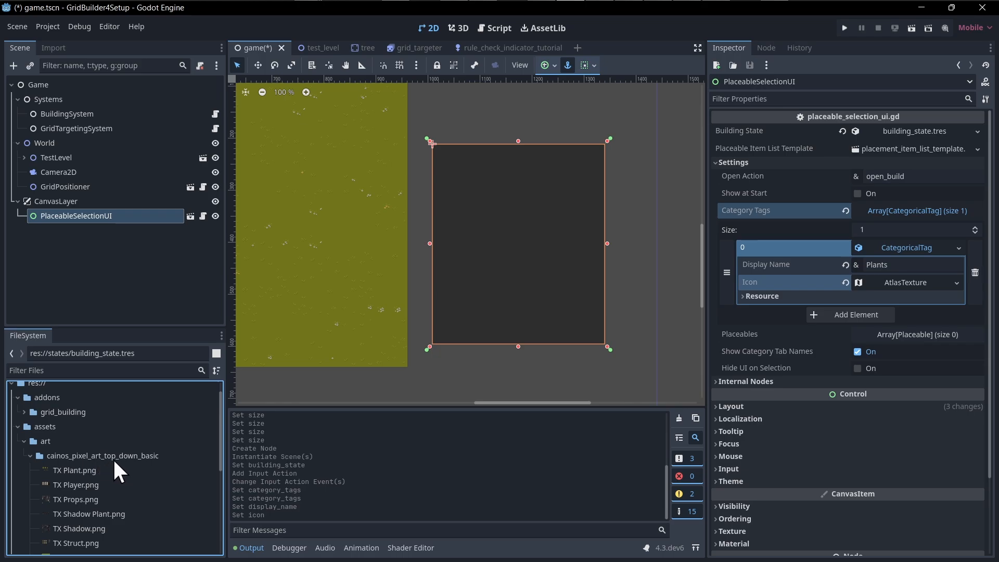
{"action": "scroll", "coordinate": [117, 445], "scroll_direction": "down", "scroll_amount": 2}
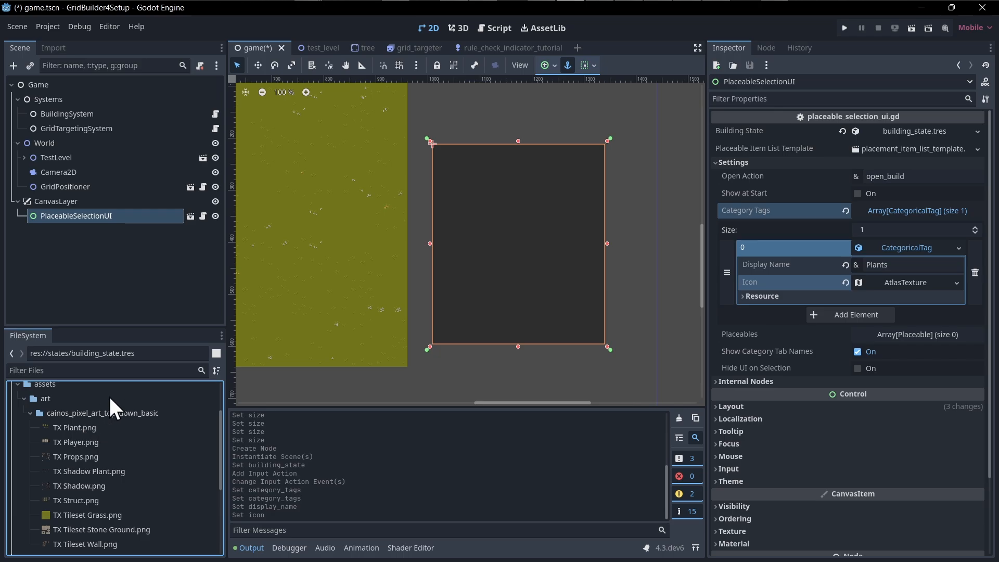
{"action": "left_click", "coordinate": [929, 283]}
{"action": "scroll", "coordinate": [922, 285], "scroll_direction": "down", "scroll_amount": 1}
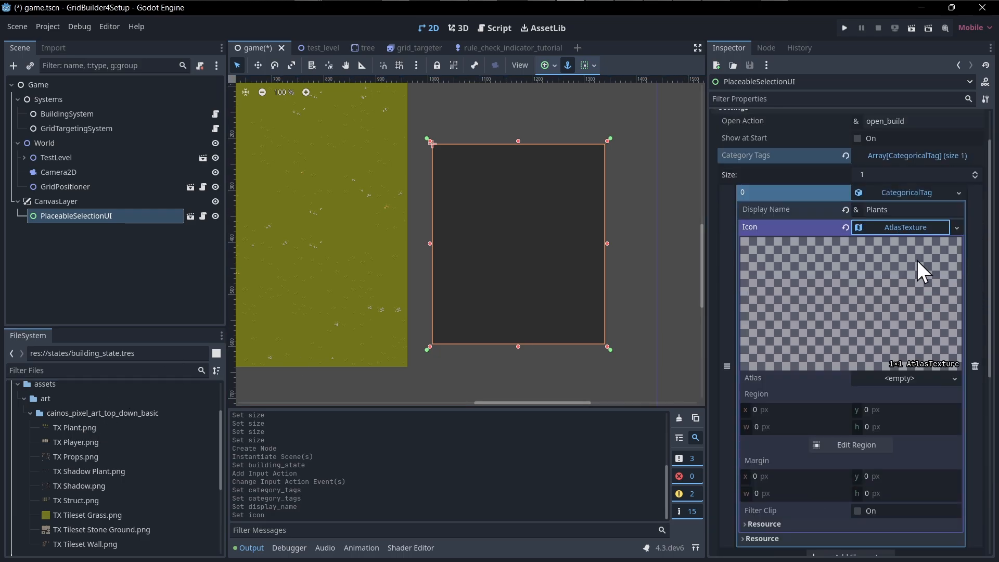
{"action": "left_click_drag", "start_coordinate": [86, 429], "coordinate": [908, 383]}
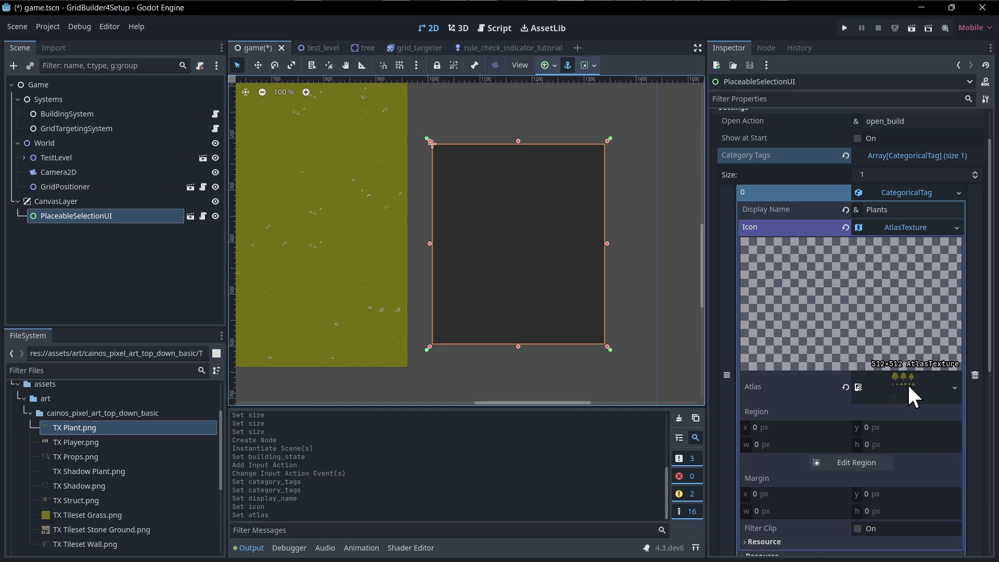
Set the icon's atlas region to the 32 × 32 px area around the smallest bush, at x 32, y 192.
{"action": "left_click", "coordinate": [866, 462]}
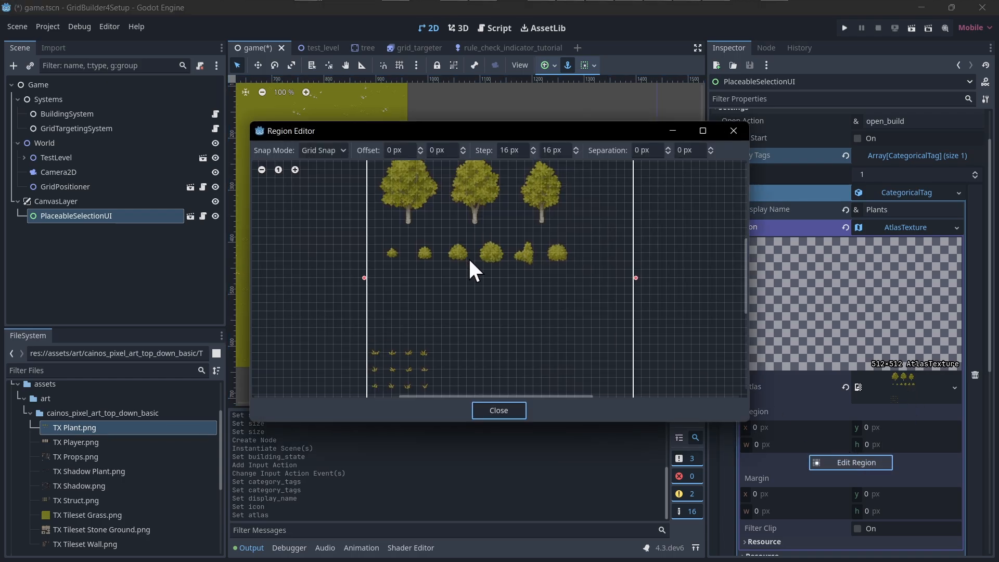
{"action": "scroll", "coordinate": [469, 257], "scroll_direction": "up", "scroll_amount": 5}
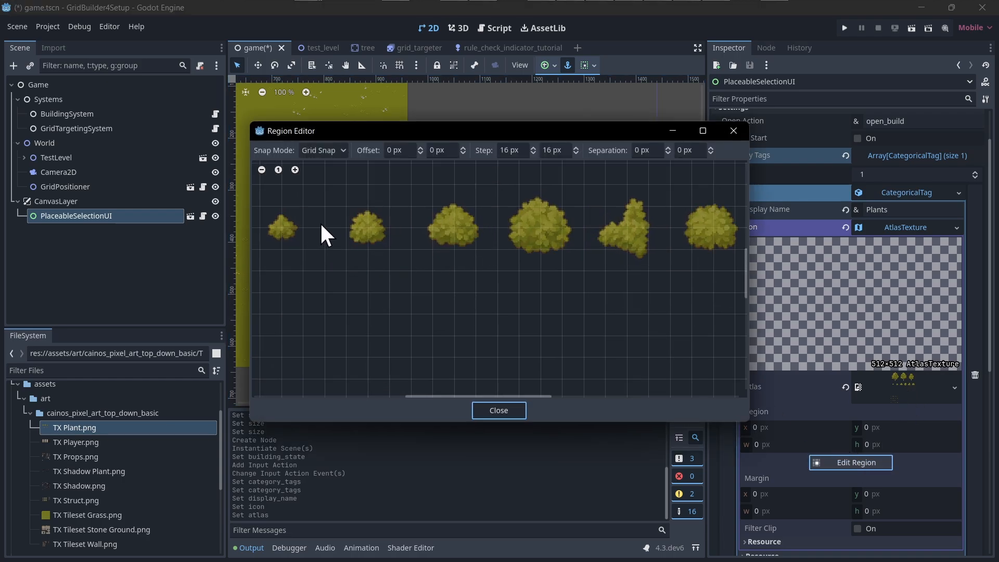
{"action": "middle_click_drag", "start_coordinate": [321, 227], "coordinate": [430, 250]}
{"action": "left_click_drag", "start_coordinate": [370, 230], "coordinate": [415, 265]}
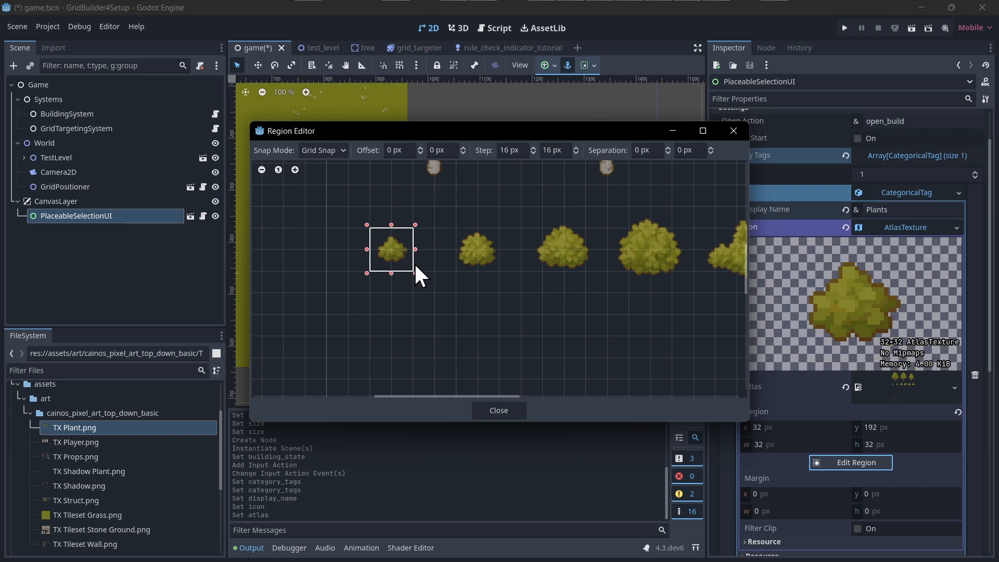
{"action": "left_click", "coordinate": [499, 410]}
{"action": "left_click", "coordinate": [929, 228]}
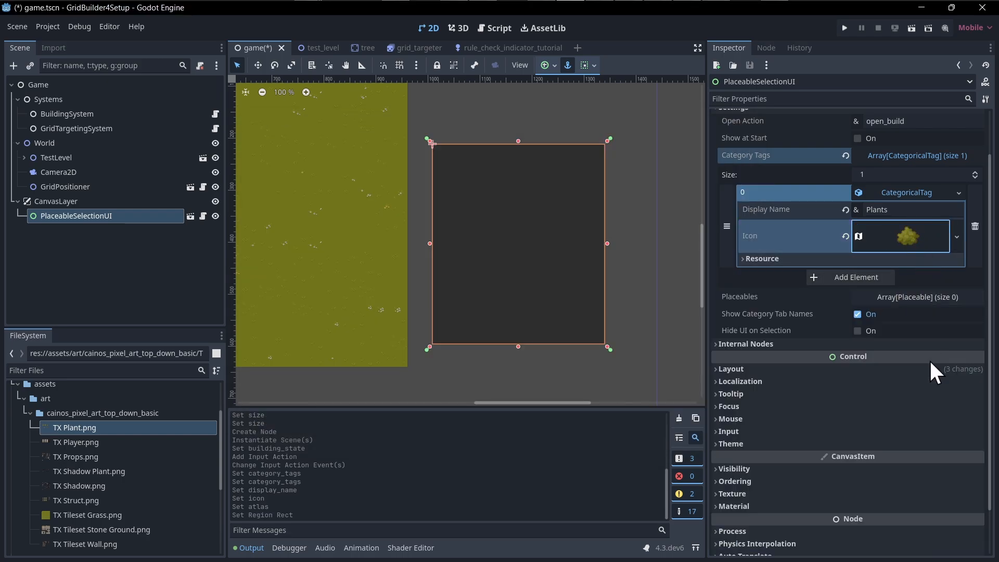
Start saving the Plants category tag as a resource and create a tags folder inside res://objects for it.
{"action": "right_click", "coordinate": [919, 192]}
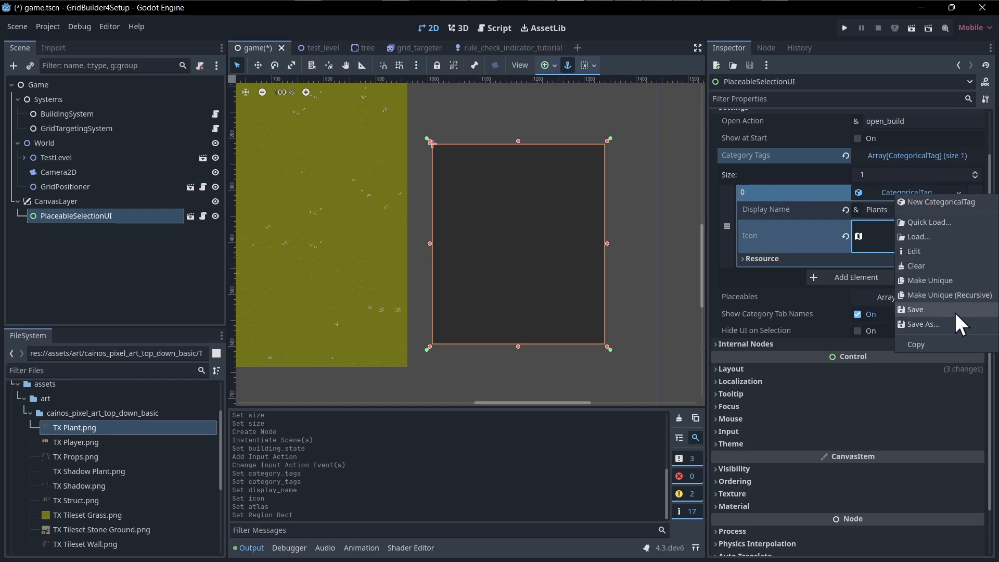
{"action": "left_click", "coordinate": [959, 322]}
{"action": "left_click", "coordinate": [471, 226]}
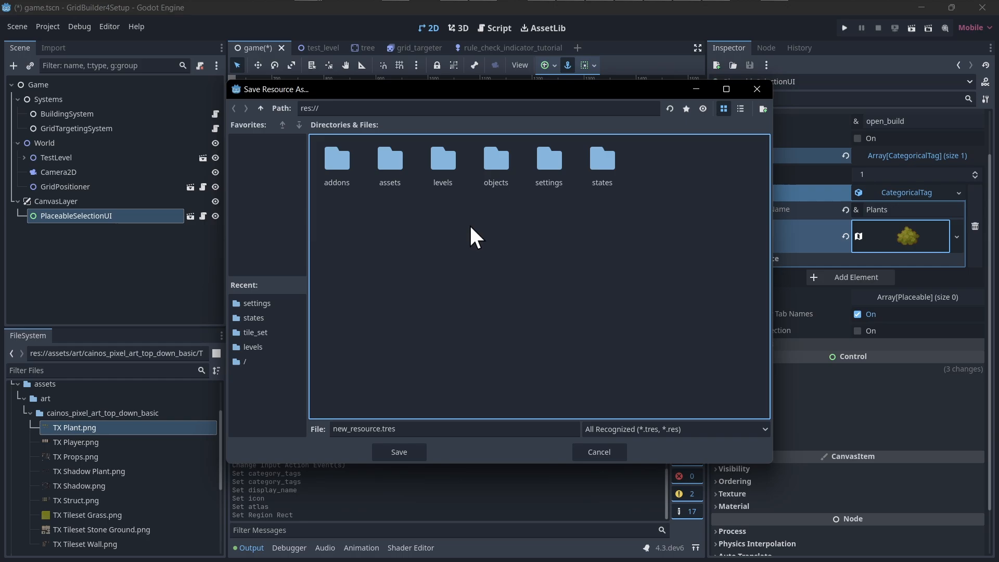
{"action": "double_click", "coordinate": [500, 156]}
{"action": "left_click", "coordinate": [763, 108]}
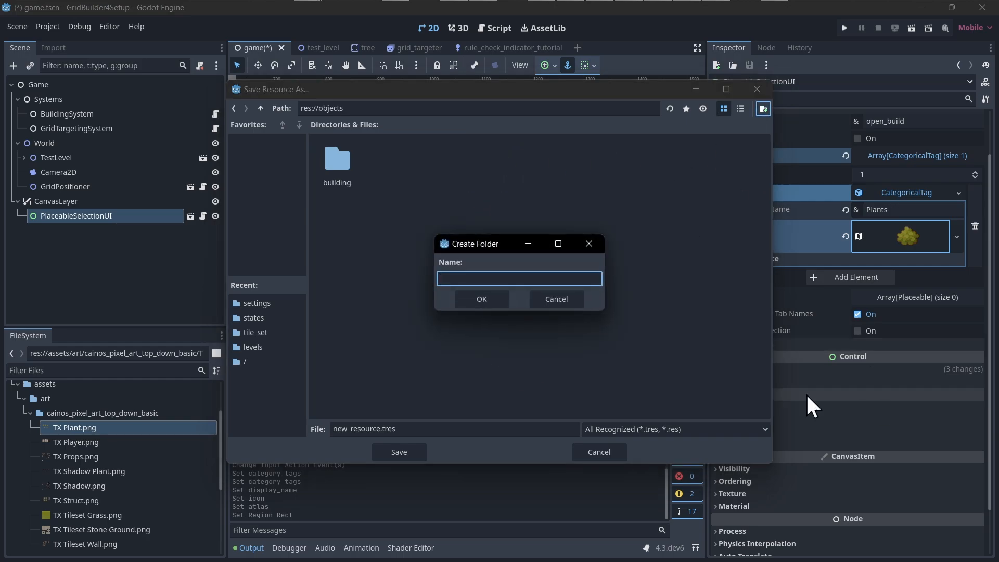
{"action": "type", "text": "tags"}
{"action": "left_click", "coordinate": [489, 299]}
Save the category tag resource as tag_plant in the tags folder.
{"action": "left_click", "coordinate": [435, 430]}
{"action": "triple_click", "coordinate": [435, 430]}
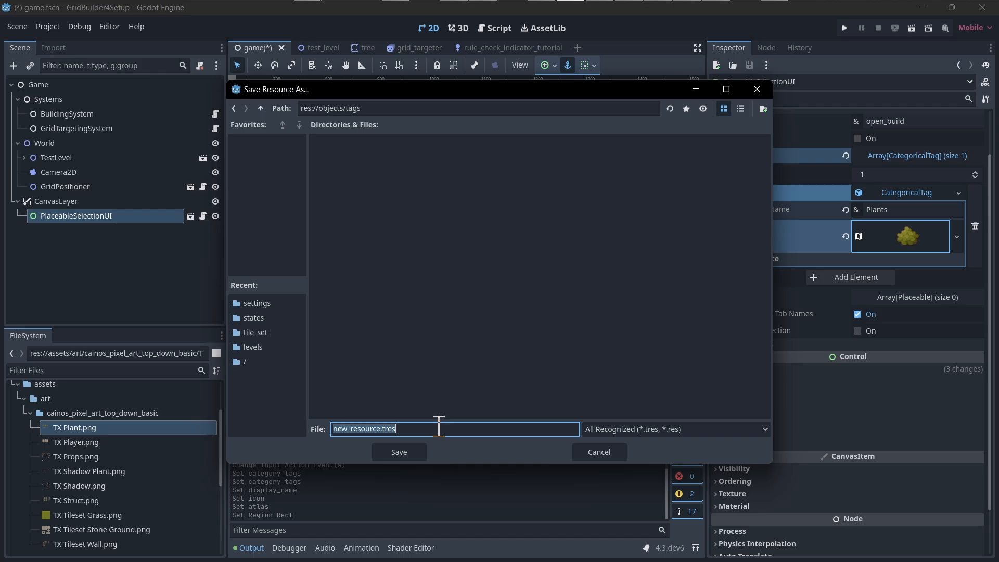
{"action": "key", "text": "BackSpace"}
{"action": "type", "text": "tag_plant"}
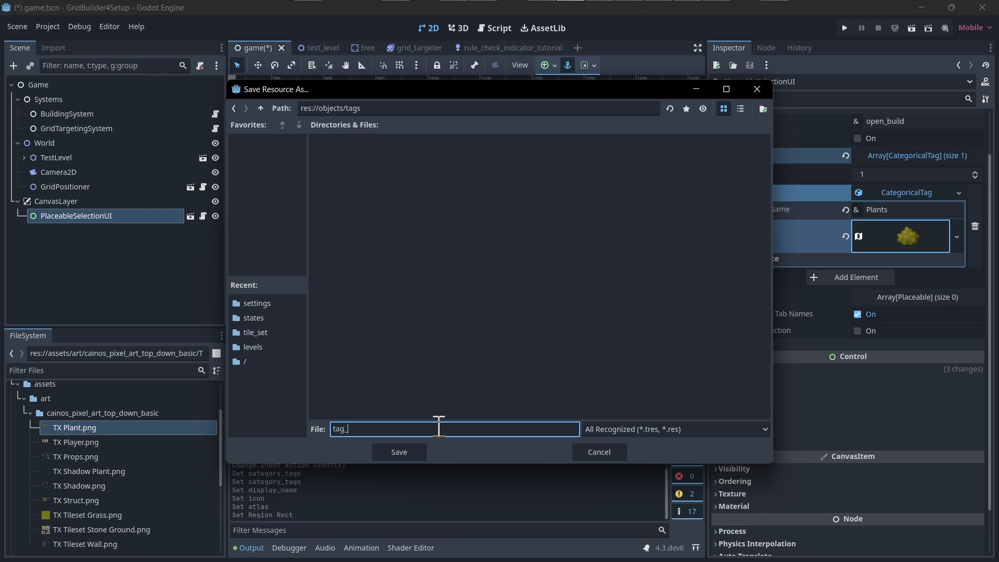
{"action": "key", "text": "Return"}
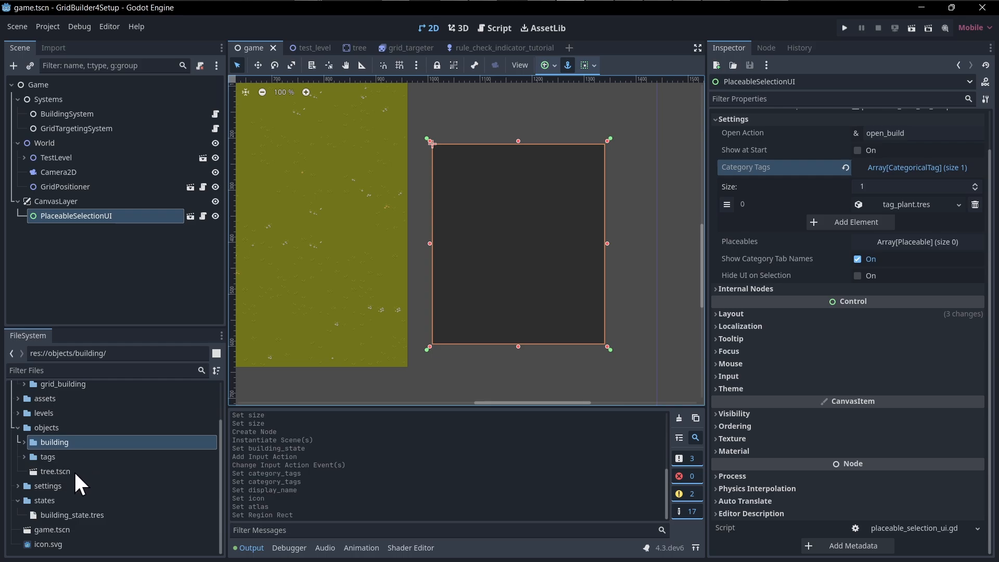
Create a tree folder inside the objects folder and move tree.tscn into it.
{"action": "left_click", "coordinate": [74, 428]}
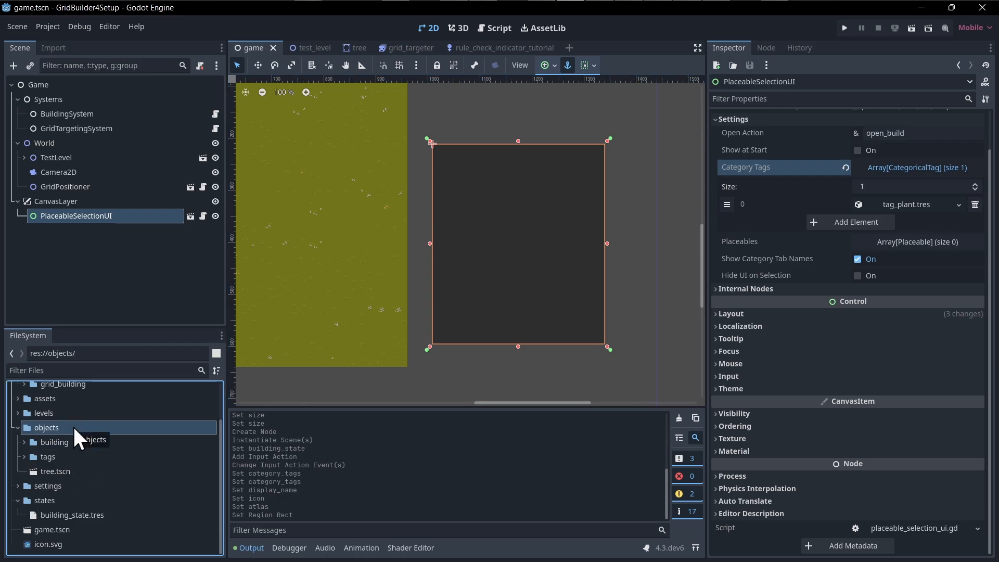
{"action": "right_click", "coordinate": [73, 425]}
{"action": "mouse_move", "coordinate": [119, 340]}
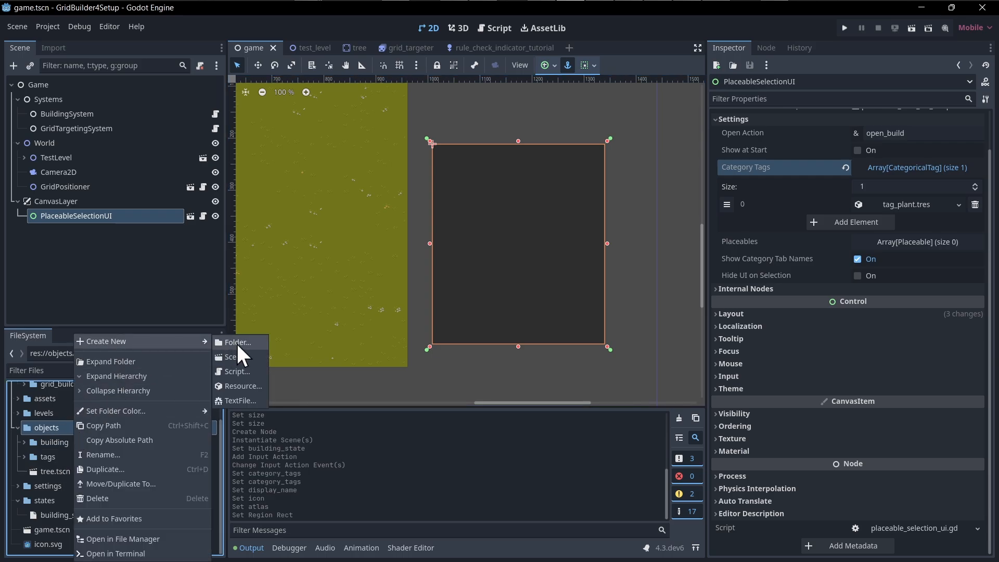
{"action": "left_click", "coordinate": [239, 342]}
{"action": "type", "text": "tree"}
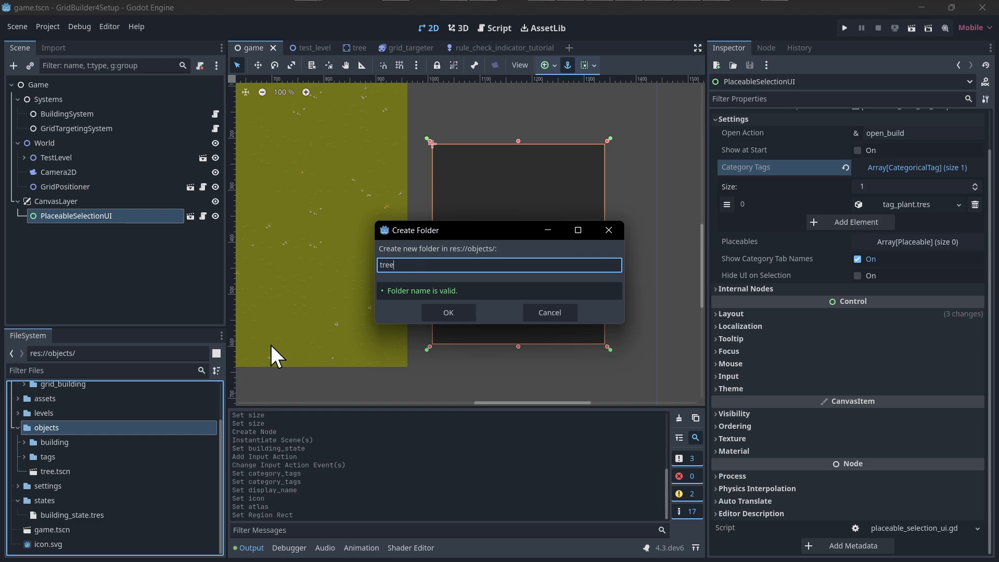
{"action": "key", "text": "Return"}
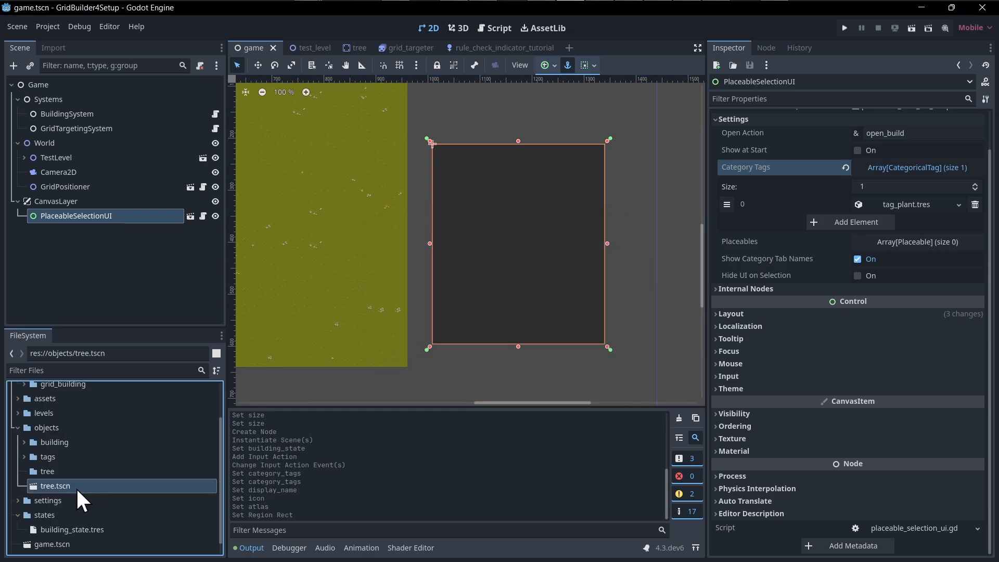
{"action": "left_click_drag", "start_coordinate": [76, 488], "coordinate": [82, 474]}
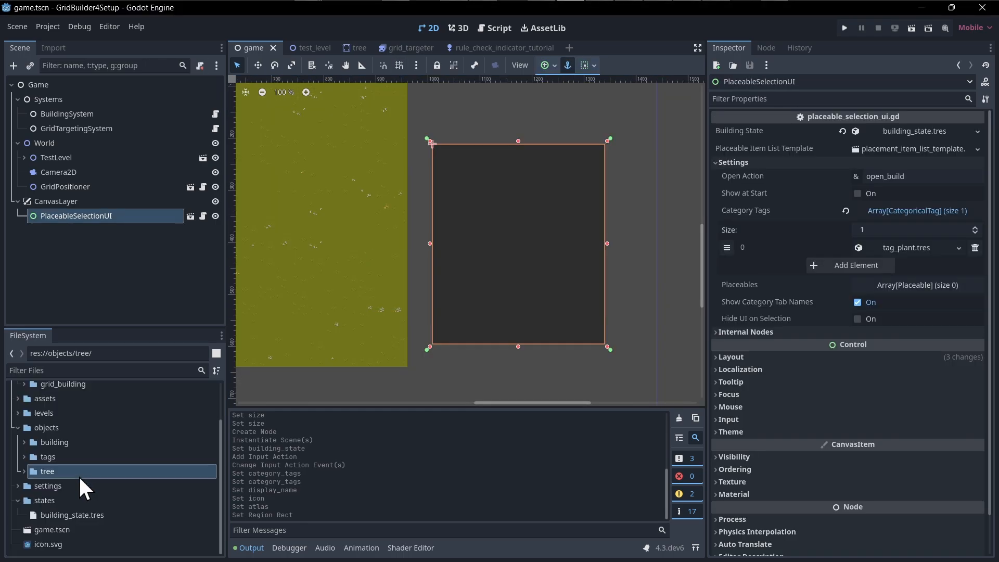
Create a Placeable resource named placeable_tree.tres in the tree folder and set its Packed Scene to tree.tscn.
{"action": "right_click", "coordinate": [64, 472]}
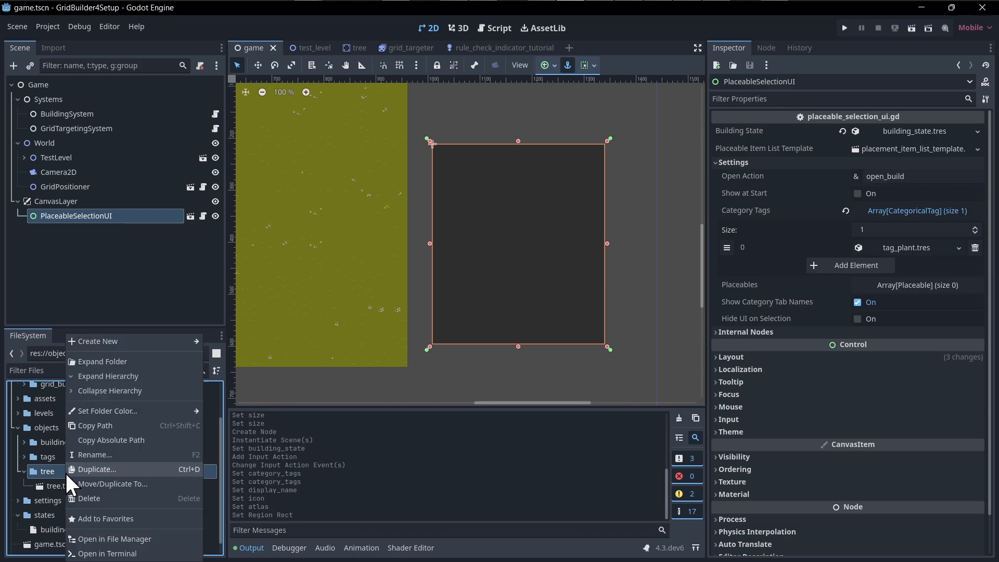
{"action": "mouse_move", "coordinate": [128, 342]}
{"action": "left_click", "coordinate": [243, 388]}
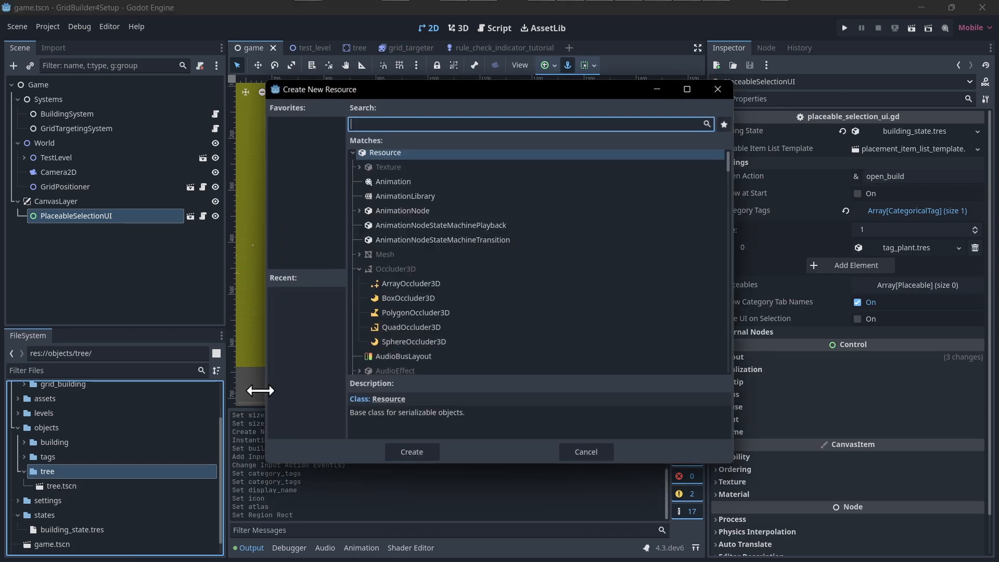
{"action": "type", "text": "placeable"}
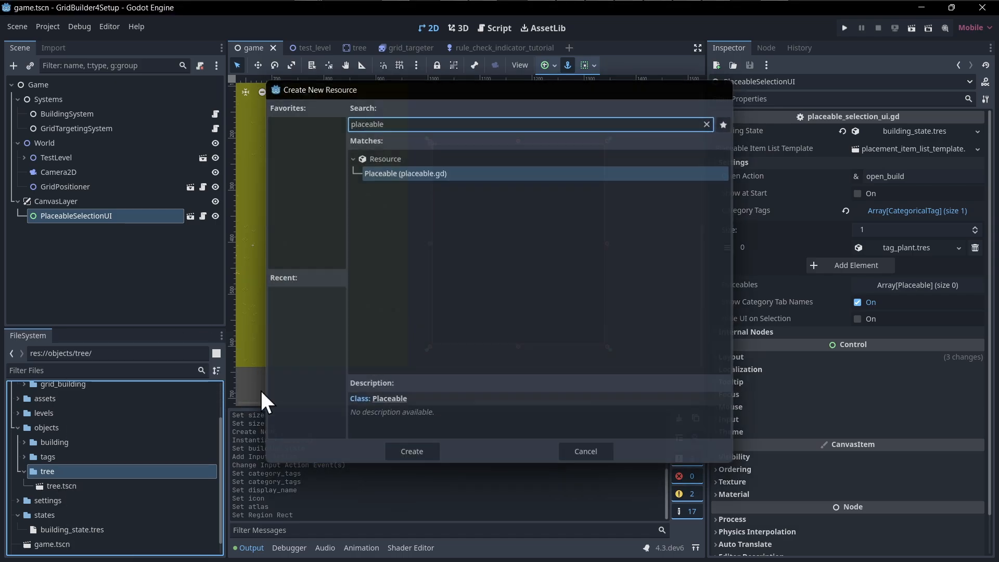
{"action": "key", "text": "Return"}
{"action": "type", "text": "t"}
{"action": "key", "text": "BackSpace"}
{"action": "type", "text": "placeable_tree.tres"}
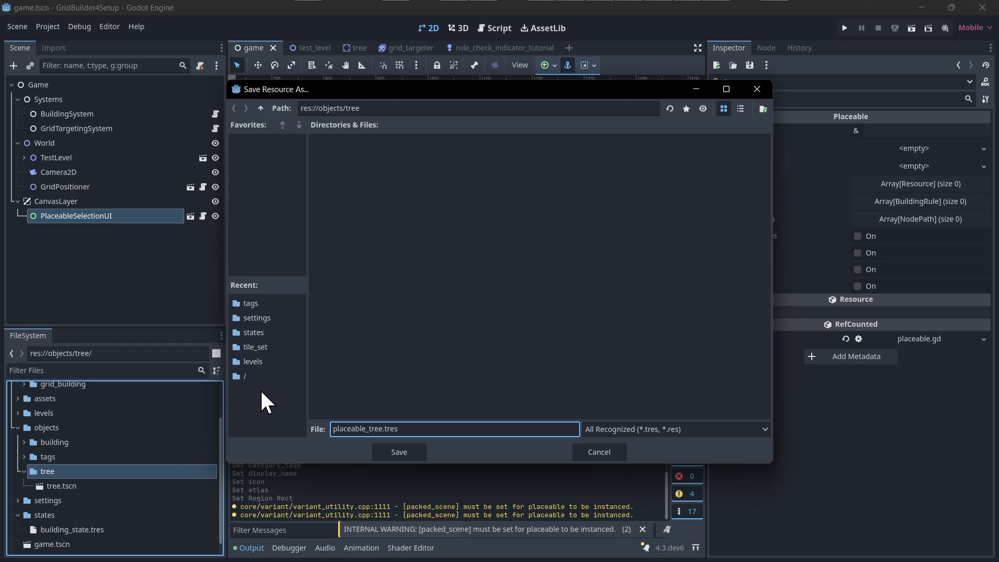
{"action": "key", "text": "Return"}
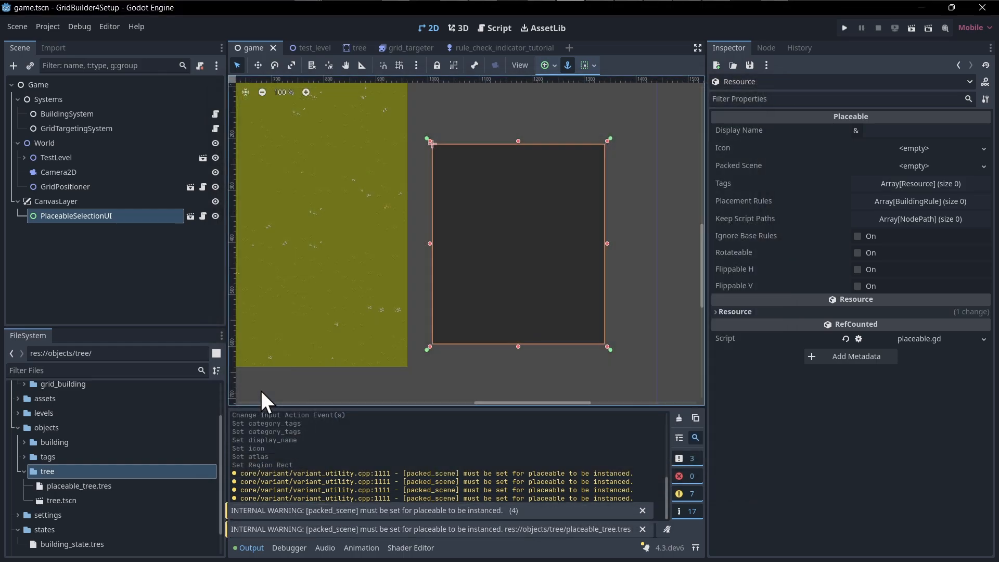
{"action": "left_click", "coordinate": [643, 511]}
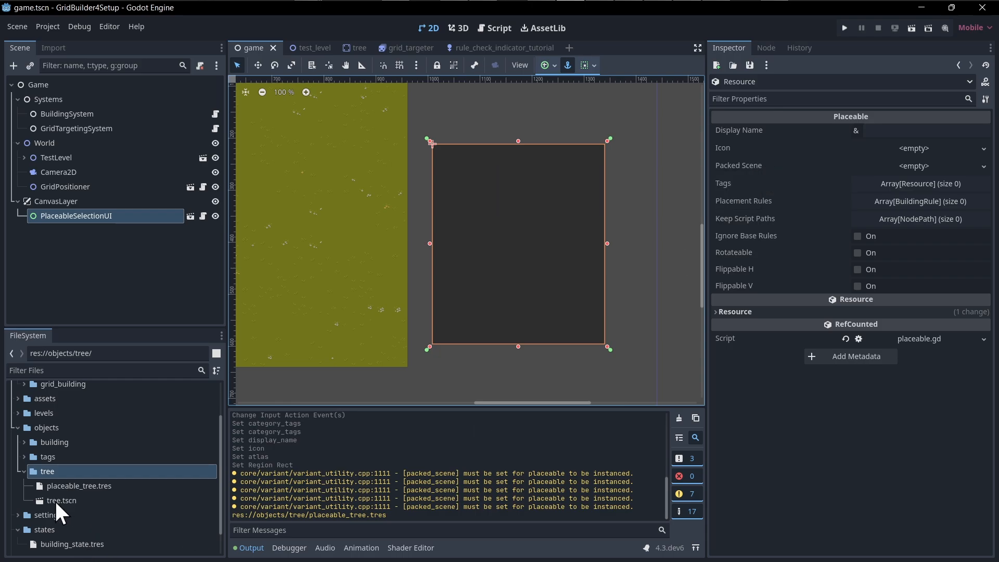
{"action": "left_click_drag", "start_coordinate": [55, 499], "coordinate": [896, 172]}
Examine the tree instance in the game level and the tree scene's structure, and return to the placeable_tree.tres properties.
{"action": "scroll", "coordinate": [380, 265], "scroll_direction": "down", "scroll_amount": 3}
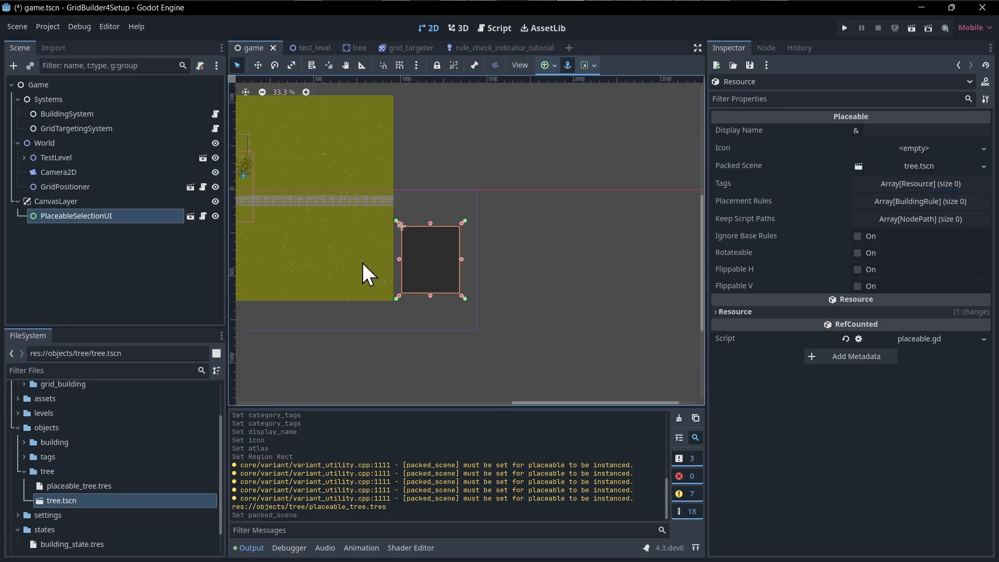
{"action": "scroll", "coordinate": [321, 239], "scroll_direction": "up", "scroll_amount": 1}
{"action": "middle_click_drag", "start_coordinate": [321, 239], "coordinate": [673, 312]}
{"action": "scroll", "coordinate": [674, 312], "scroll_direction": "down", "scroll_amount": 1}
{"action": "scroll", "coordinate": [563, 299], "scroll_direction": "up", "scroll_amount": 5}
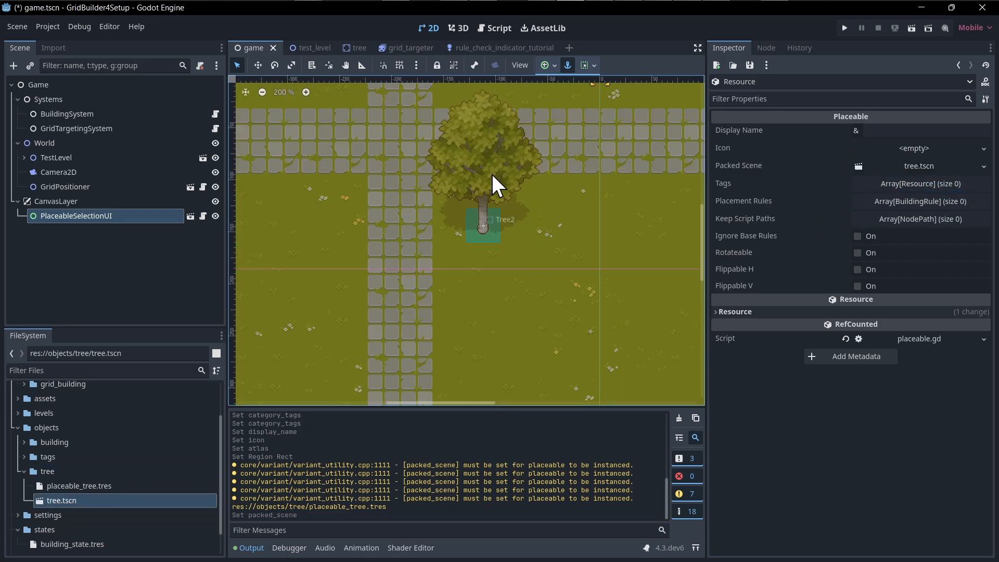
{"action": "middle_click_drag", "start_coordinate": [493, 185], "coordinate": [445, 246]}
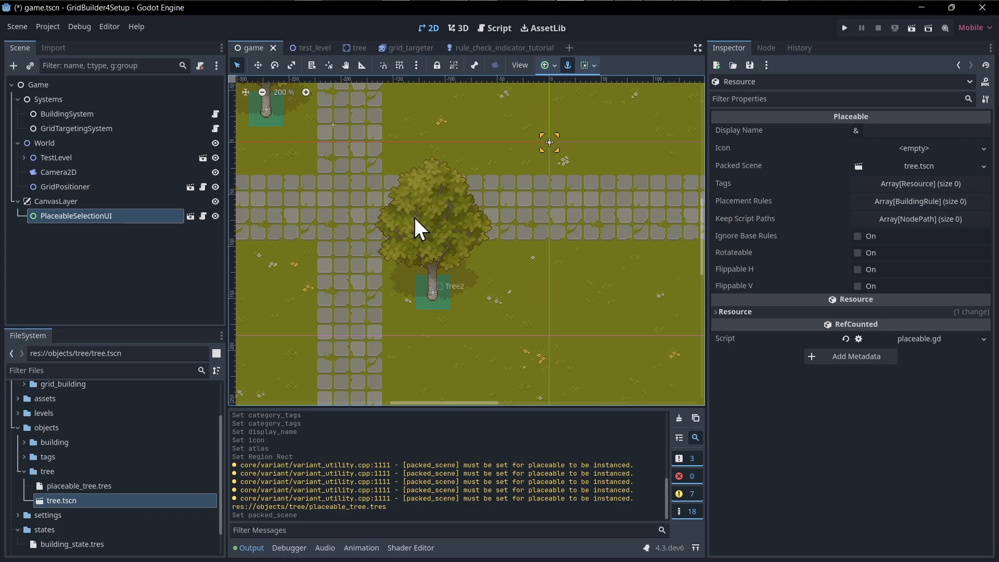
{"action": "double_click", "coordinate": [66, 498]}
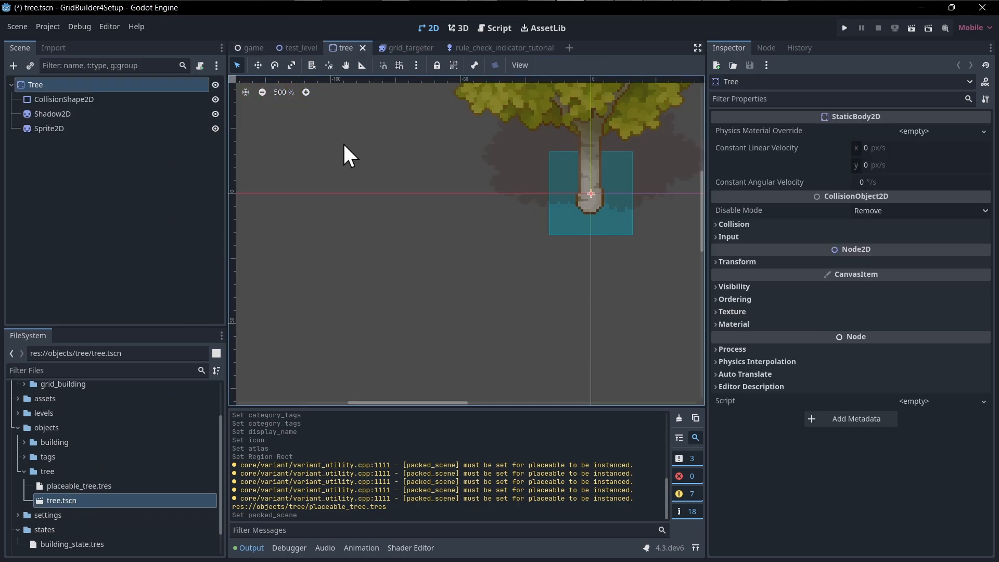
{"action": "scroll", "coordinate": [341, 304], "scroll_direction": "up", "scroll_amount": 3}
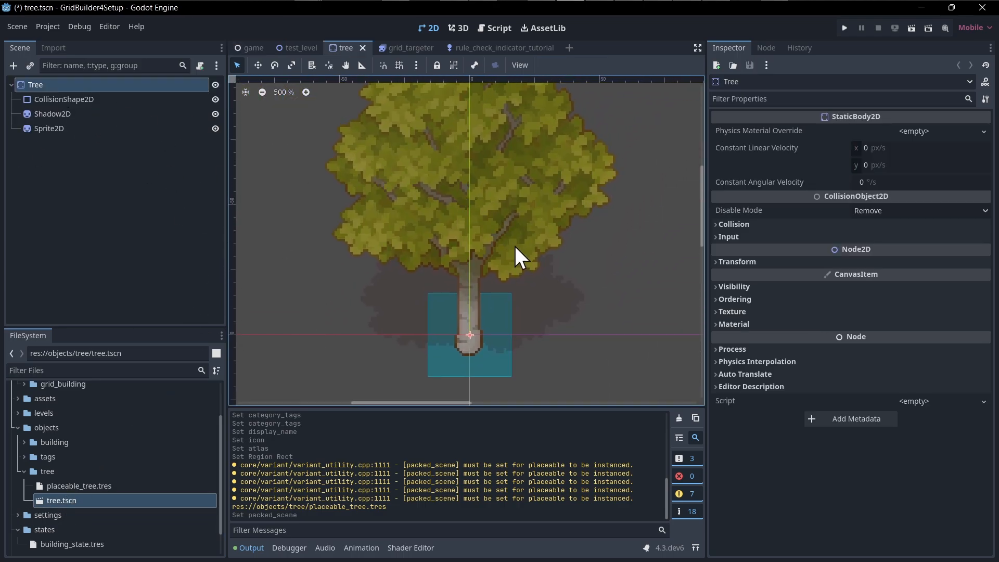
{"action": "middle_click_drag", "start_coordinate": [305, 182], "coordinate": [293, 172]}
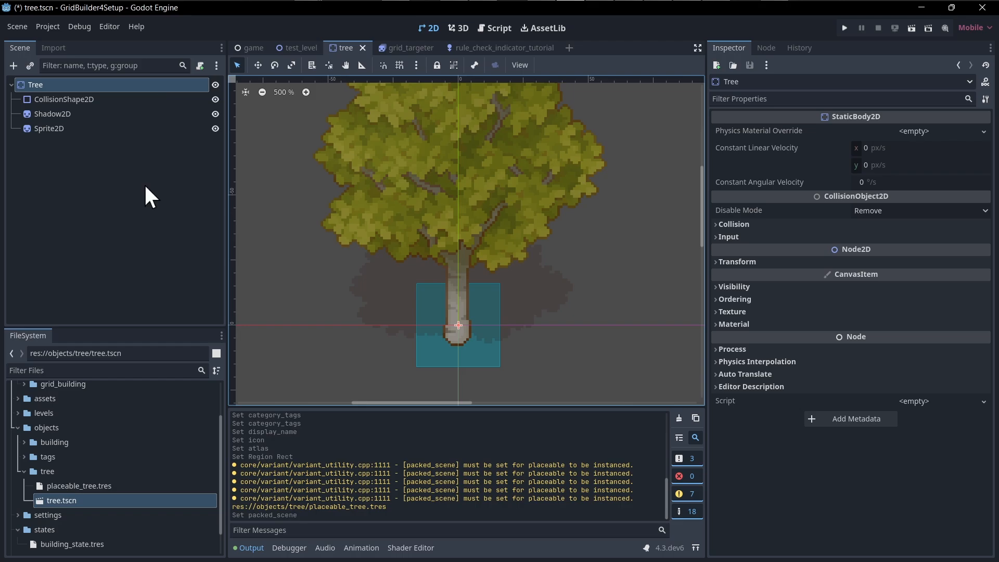
{"action": "left_click", "coordinate": [108, 487]}
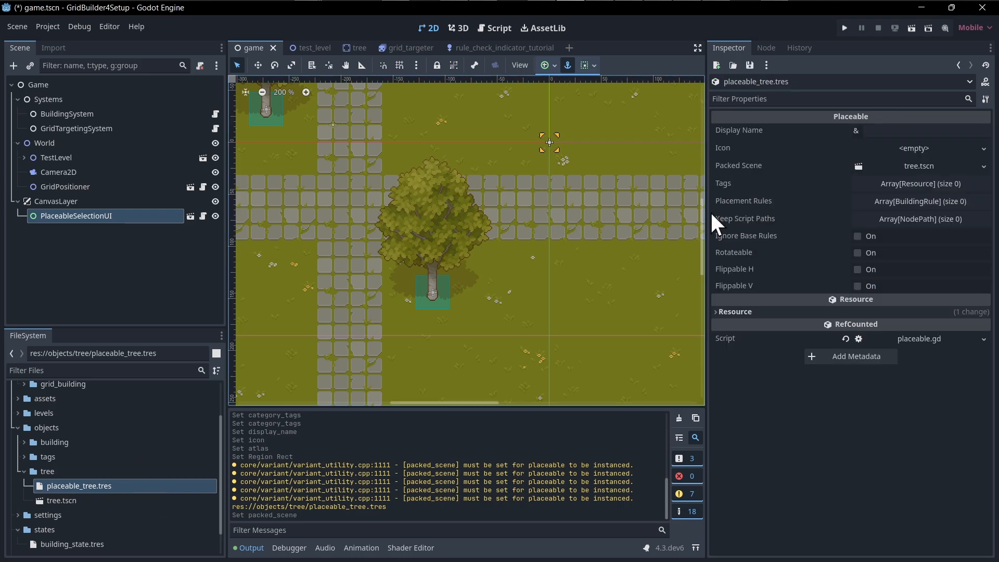
Set the Display Name of placeable_tree.tres to Tree and copy the tree scene's Sprite2D texture into its Icon property.
{"action": "left_click", "coordinate": [885, 131]}
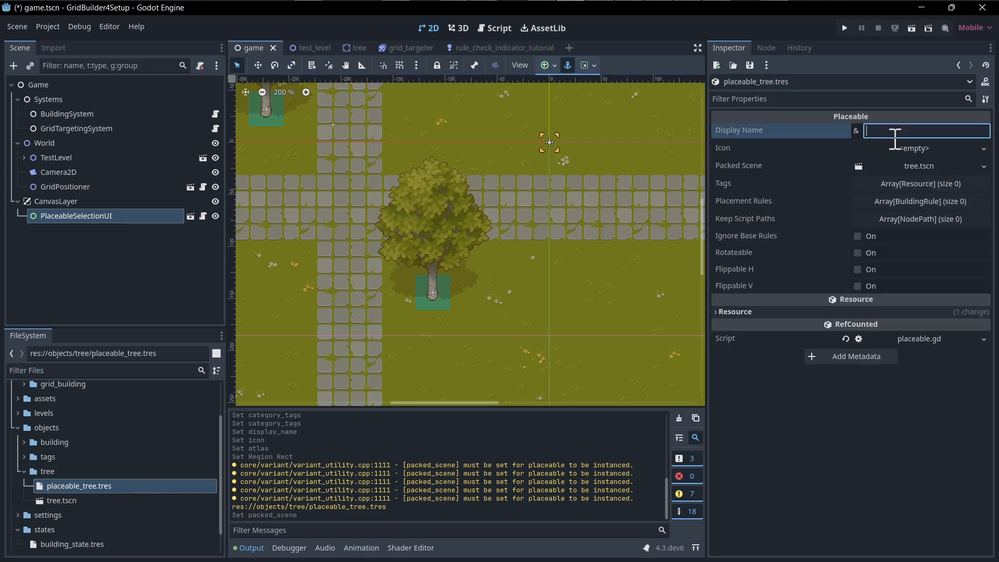
{"action": "type", "text": "Tree"}
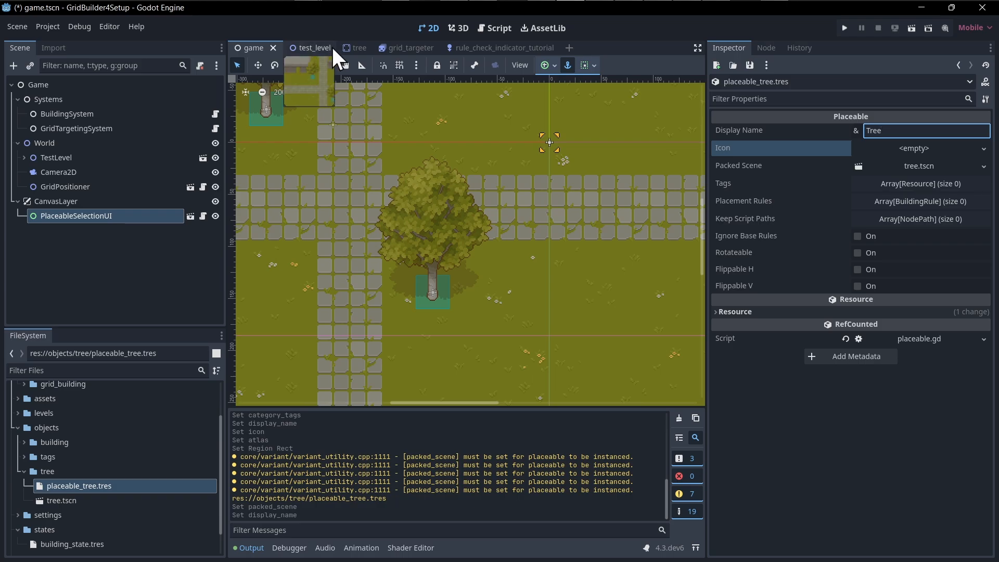
{"action": "left_click", "coordinate": [353, 48]}
{"action": "left_click", "coordinate": [156, 128]}
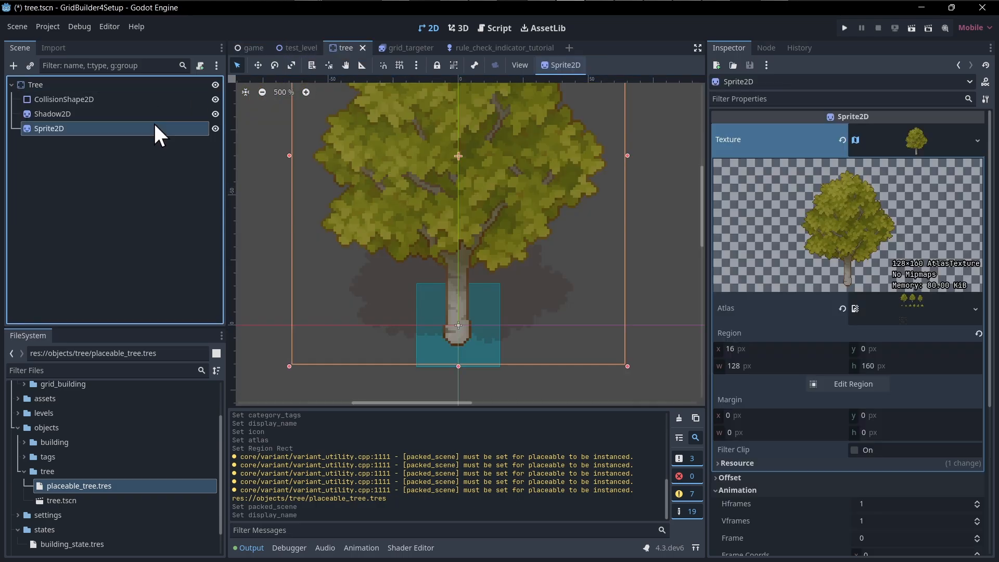
{"action": "right_click", "coordinate": [914, 138]}
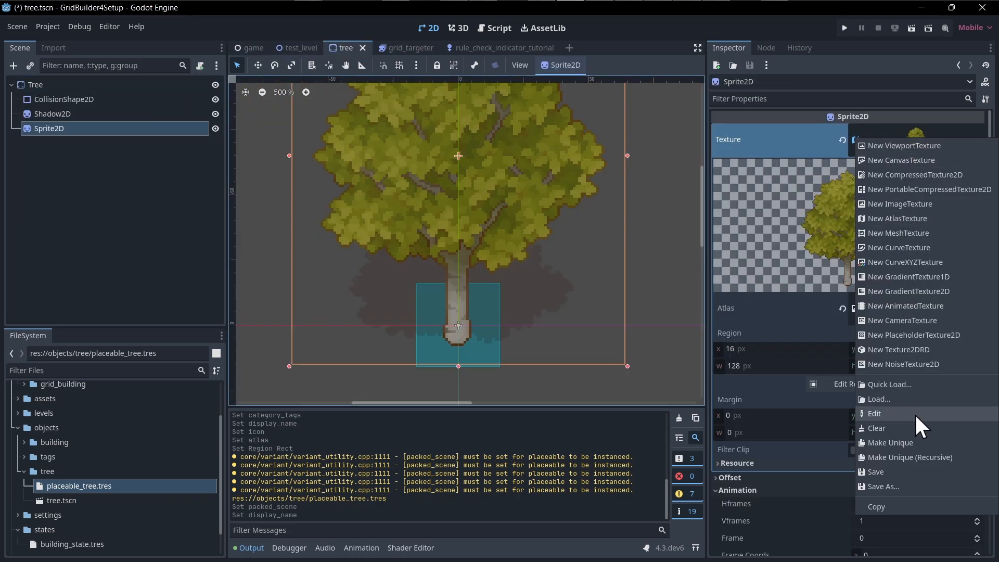
{"action": "left_click", "coordinate": [911, 507]}
{"action": "double_click", "coordinate": [110, 487]}
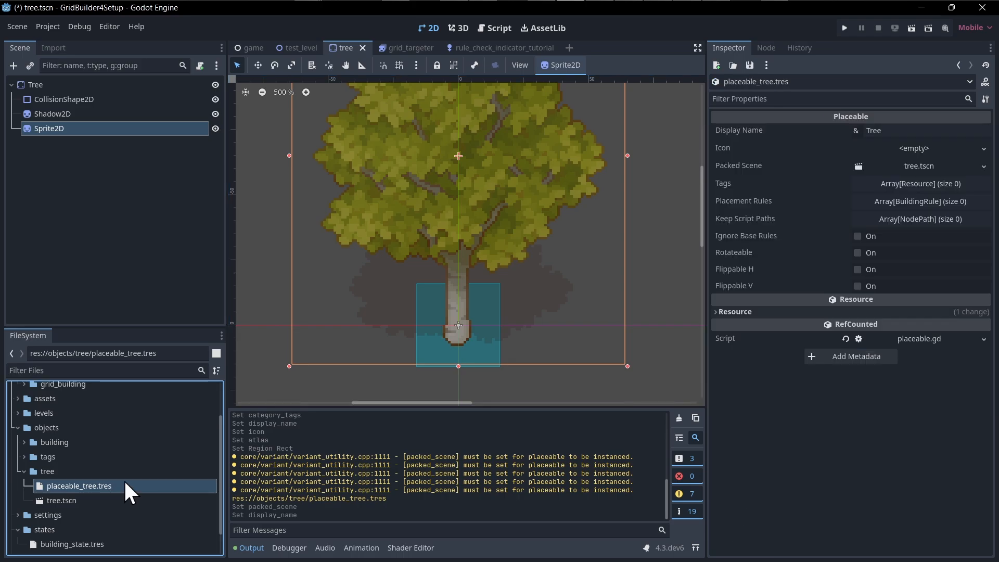
{"action": "left_click", "coordinate": [901, 148]}
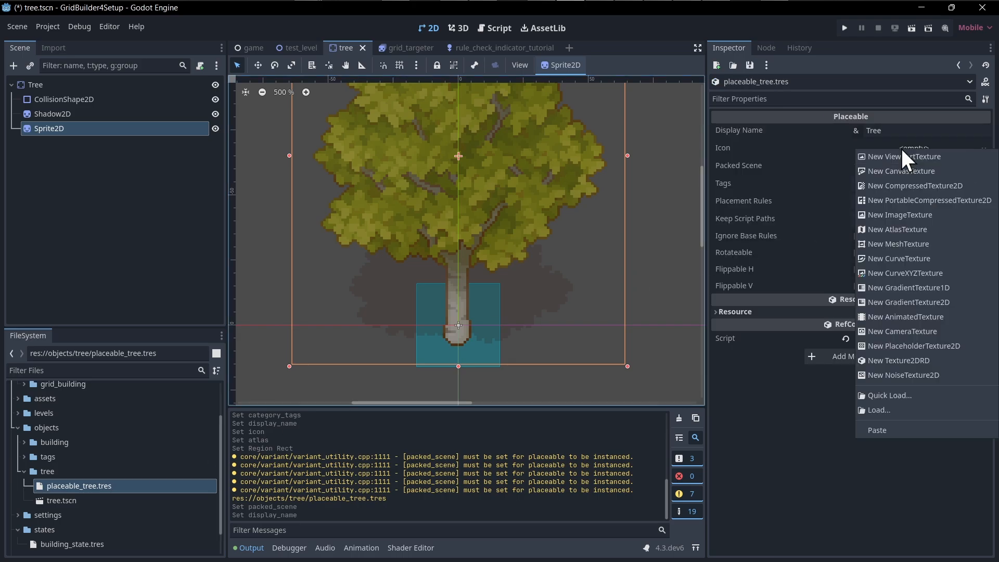
{"action": "left_click", "coordinate": [904, 428]}
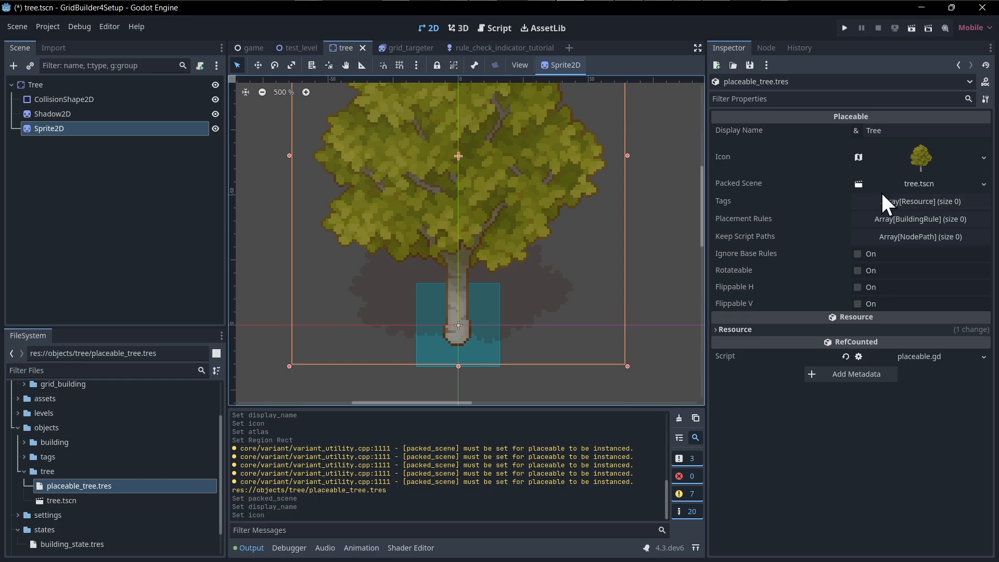
Add one element to the tree placeable's Tags array and assign tag_plant.tres to it.
{"action": "left_click", "coordinate": [932, 203]}
{"action": "left_click", "coordinate": [982, 217]}
{"action": "left_click", "coordinate": [56, 371]}
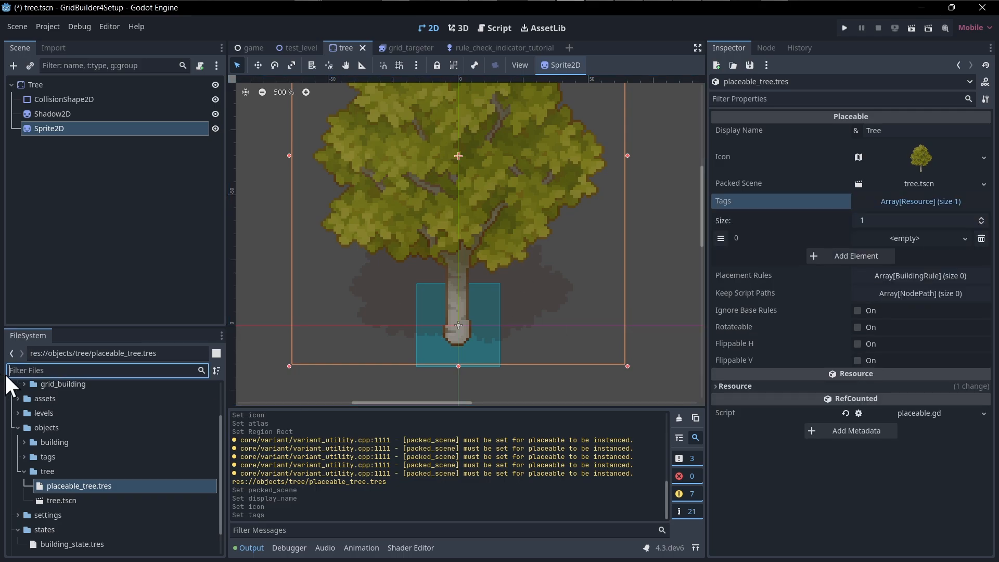
{"action": "type", "text": "tag"}
{"action": "left_click_drag", "start_coordinate": [83, 493], "coordinate": [920, 236]}
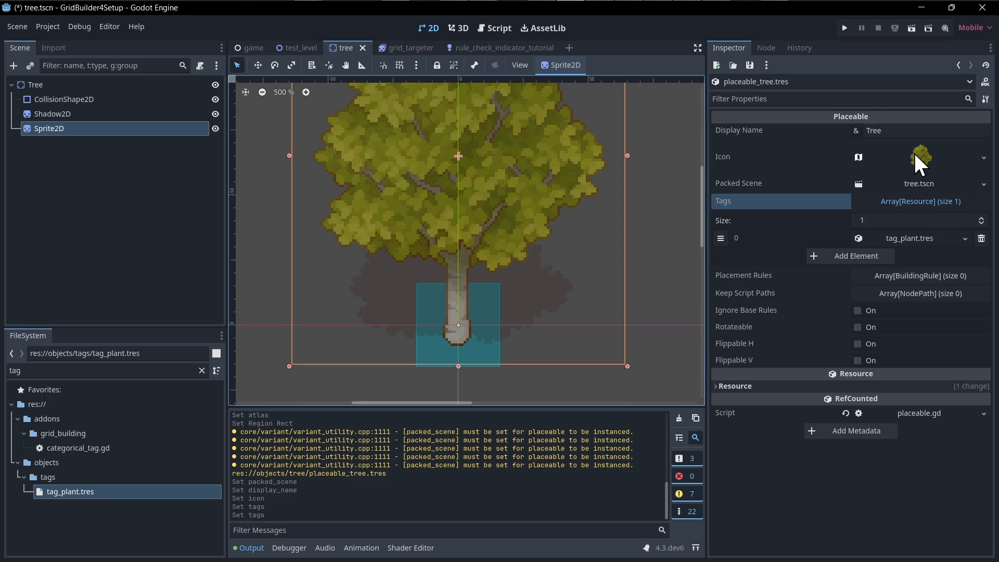
{"action": "left_click", "coordinate": [935, 201]}
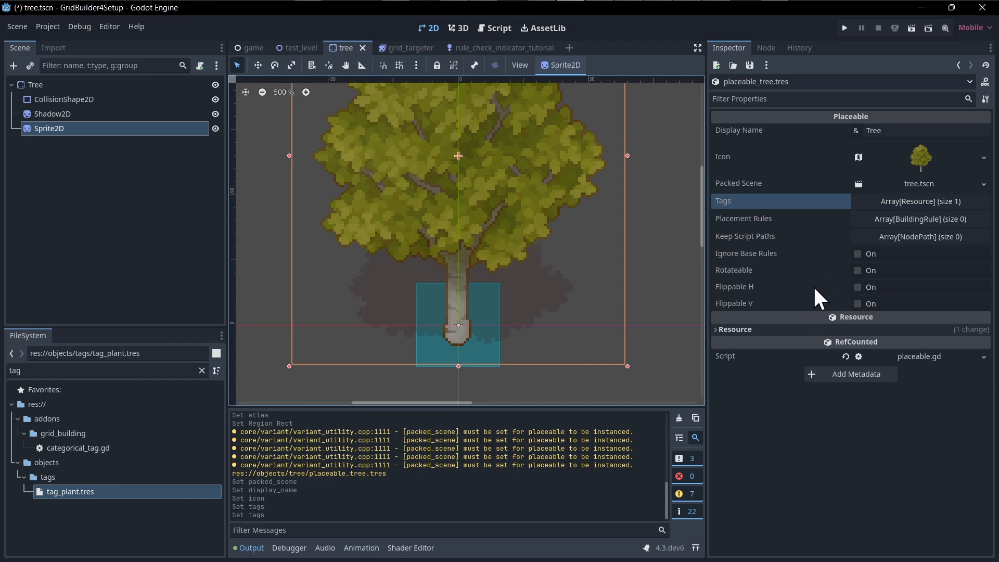
Enable Flippable H on the tree placeable and save.
{"action": "left_click", "coordinate": [859, 289]}
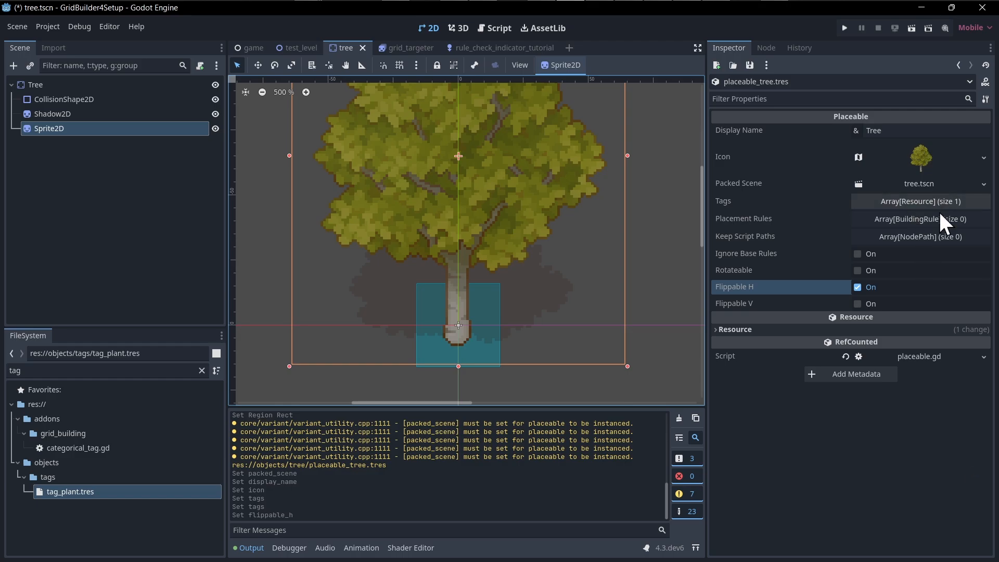
{"action": "key", "text": "ctrl+s"}
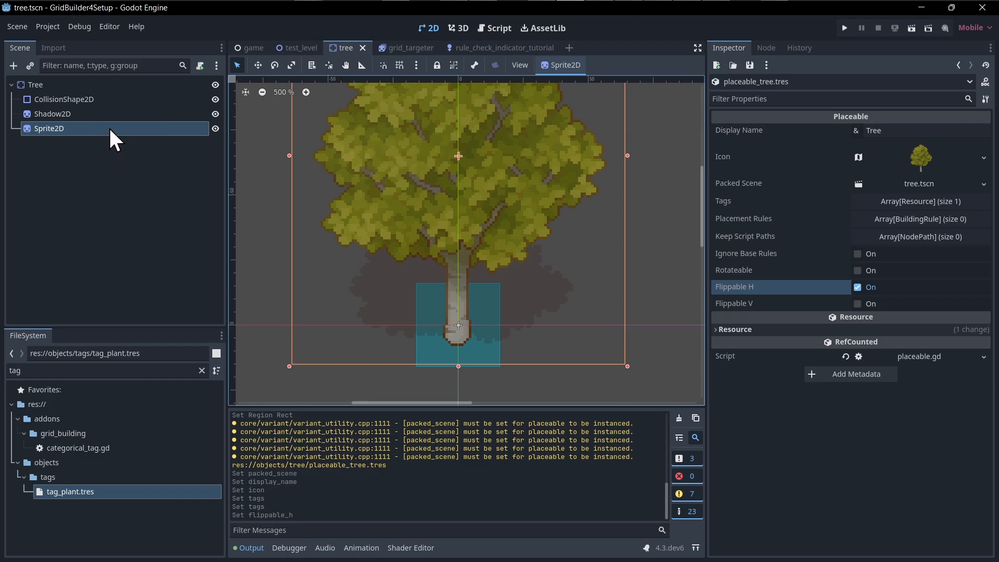
{"action": "left_click", "coordinate": [920, 238]}
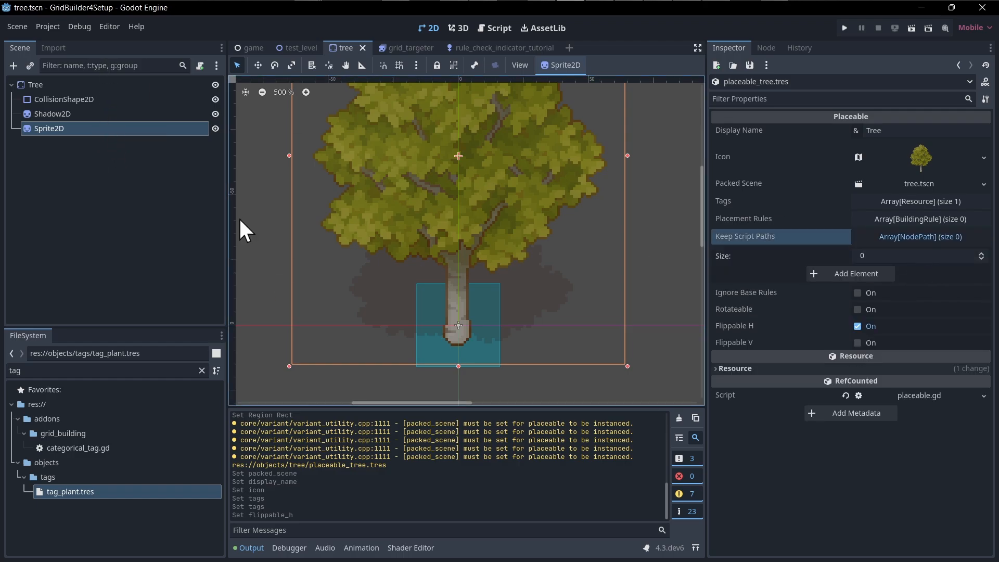
{"action": "left_click", "coordinate": [920, 236]}
{"action": "left_click", "coordinate": [156, 156]}
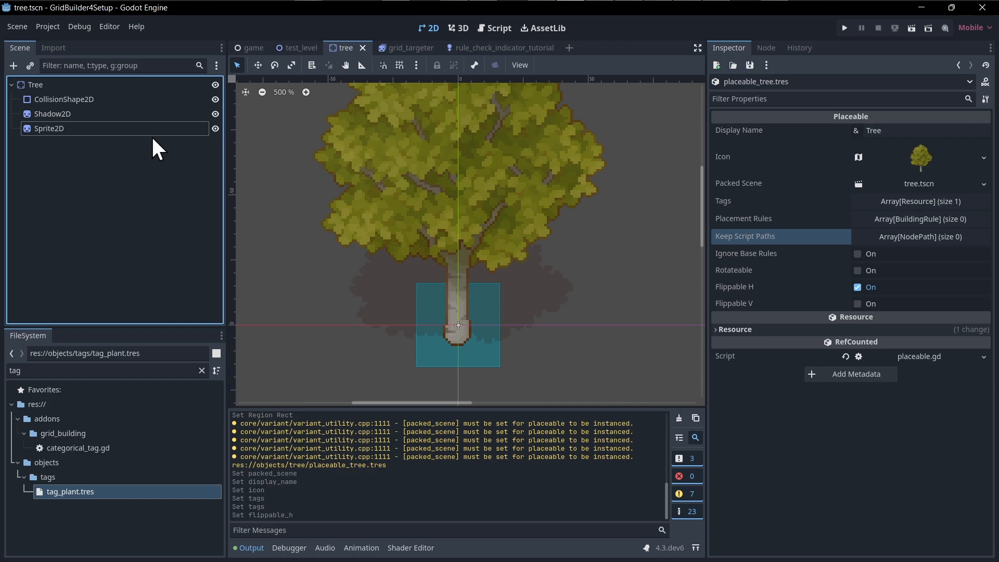
In the game scene, add placeable_tree.tres as an element of PlaceableSelectionUI's Placeables array and save the scene.
{"action": "left_click", "coordinate": [262, 44]}
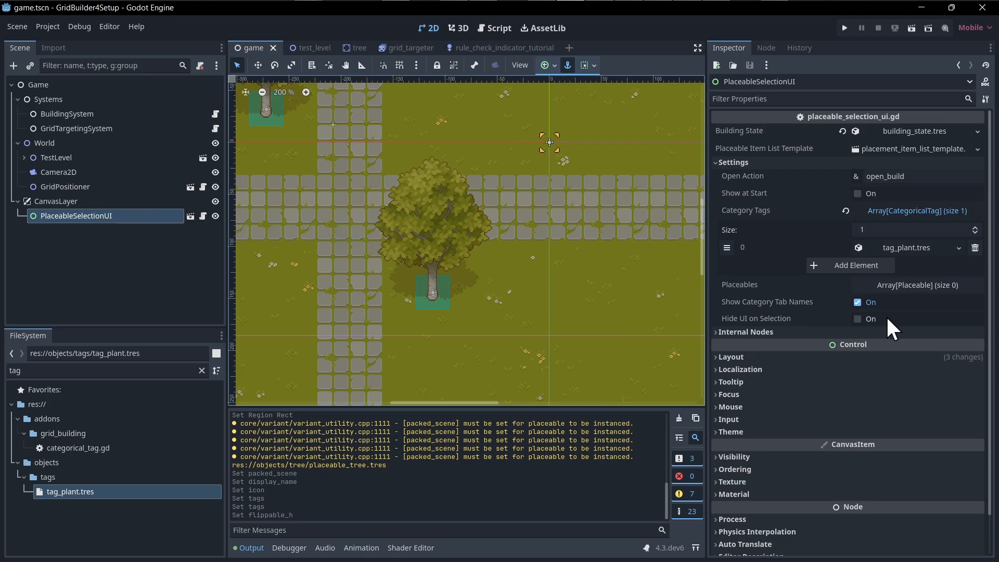
{"action": "left_click", "coordinate": [895, 282]}
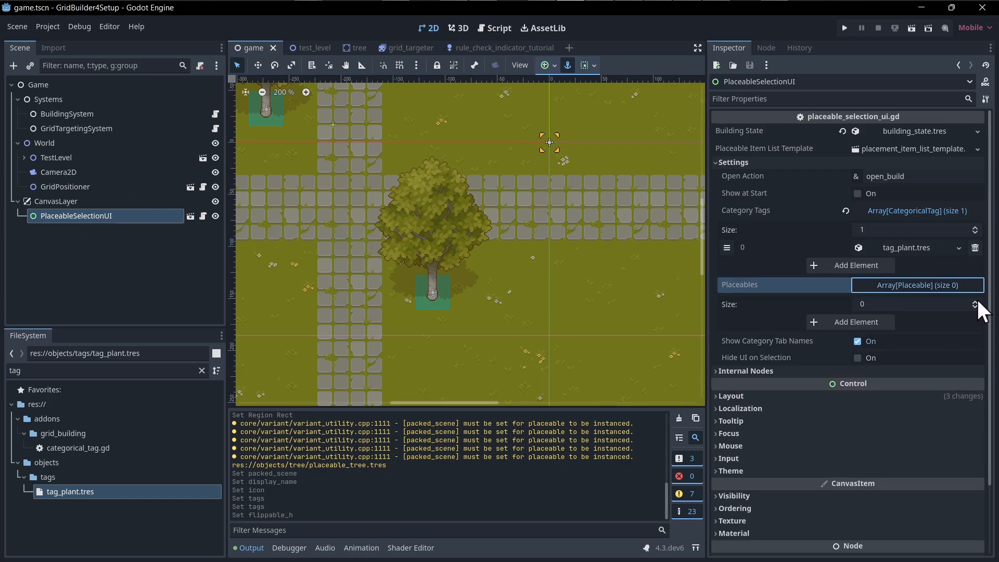
{"action": "left_click", "coordinate": [975, 301]}
{"action": "left_click_drag", "start_coordinate": [146, 371], "coordinate": [1, 373]}
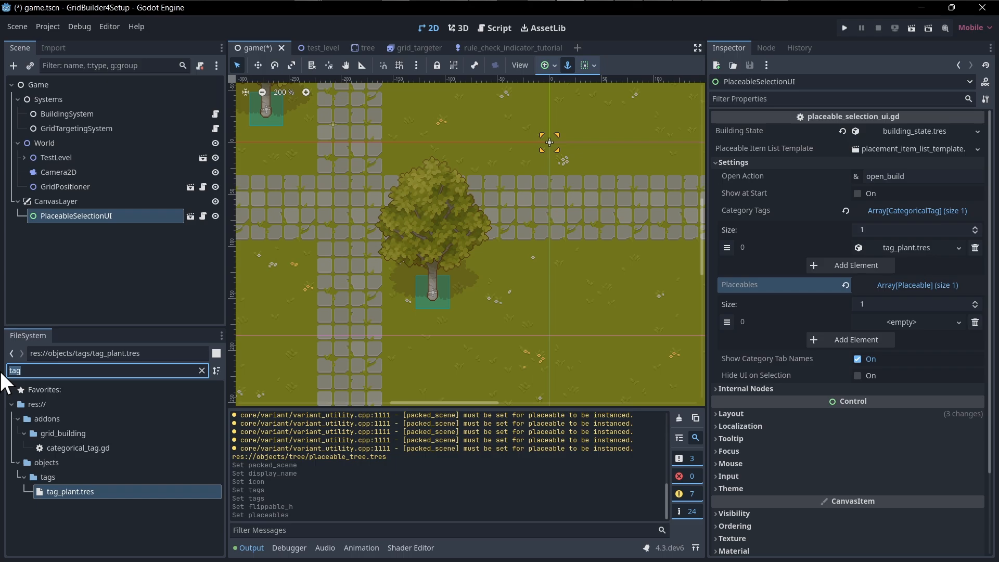
{"action": "type", "text": "placeable"}
{"action": "scroll", "coordinate": [142, 455], "scroll_direction": "down", "scroll_amount": 3}
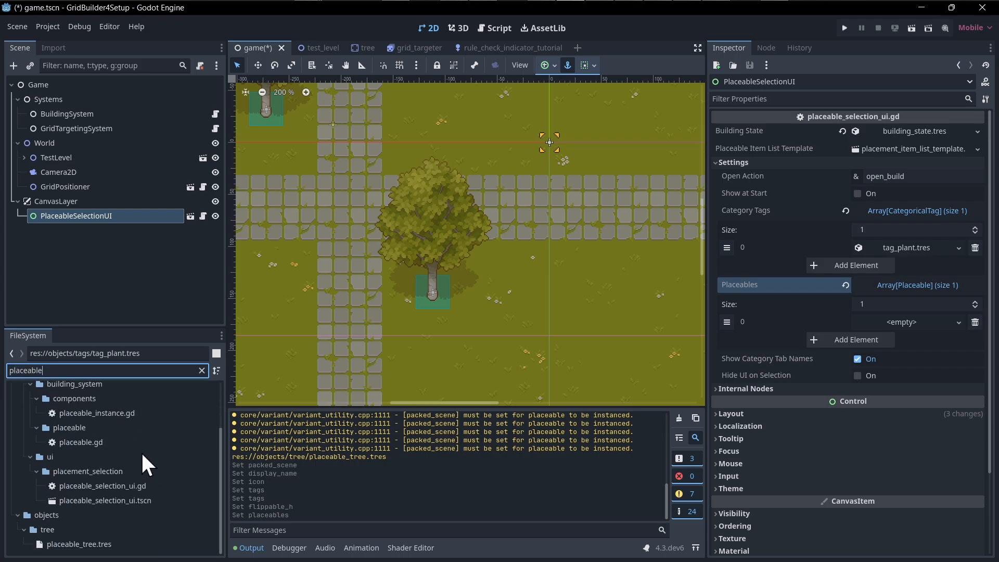
{"action": "left_click_drag", "start_coordinate": [79, 544], "coordinate": [947, 324]}
{"action": "key", "text": "ctrl+s"}
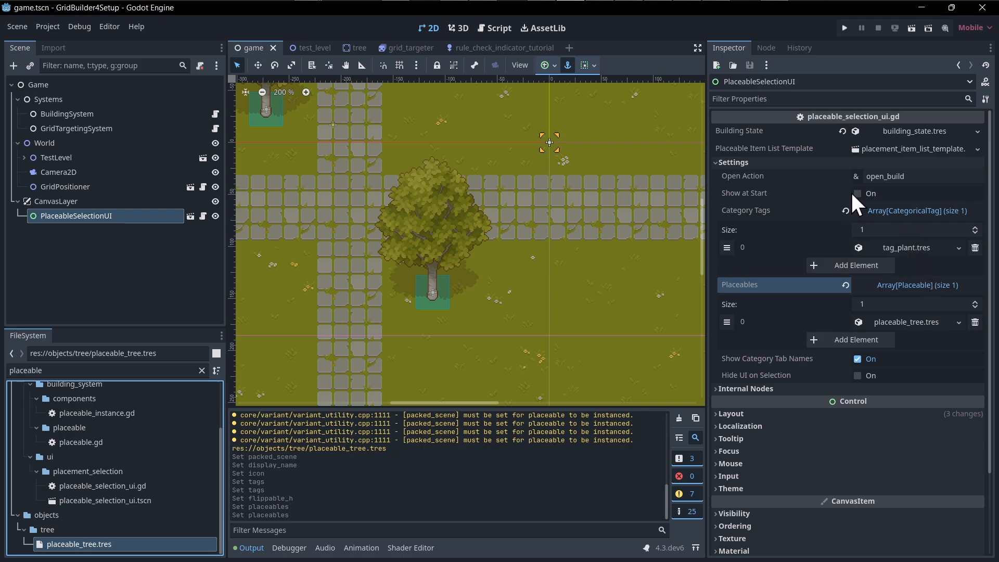
{"action": "left_click", "coordinate": [891, 209]}
{"action": "left_click", "coordinate": [893, 228]}
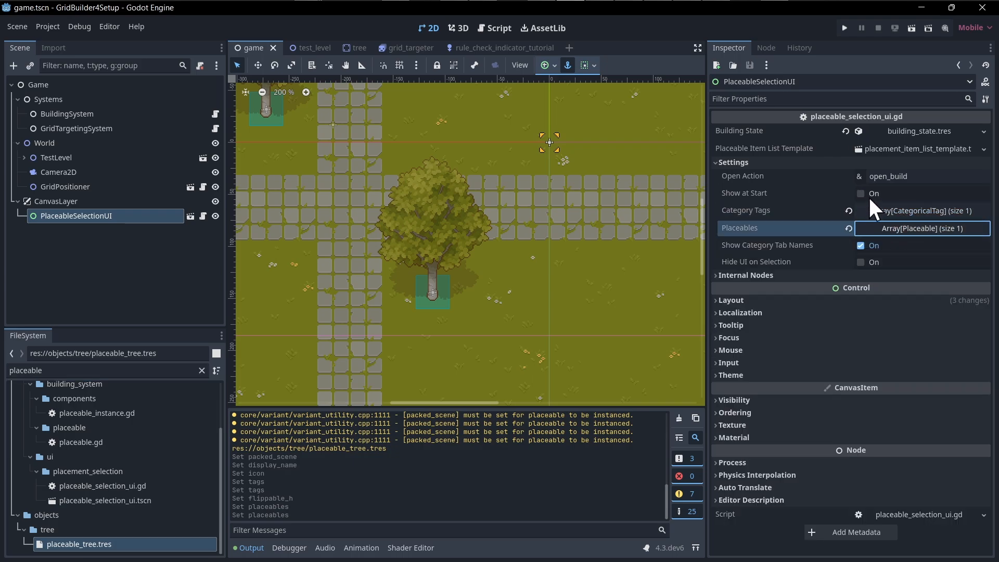
Check which key is bound to the open_build action in the project's Input Map.
{"action": "middle_click_drag", "start_coordinate": [598, 195], "coordinate": [541, 226]}
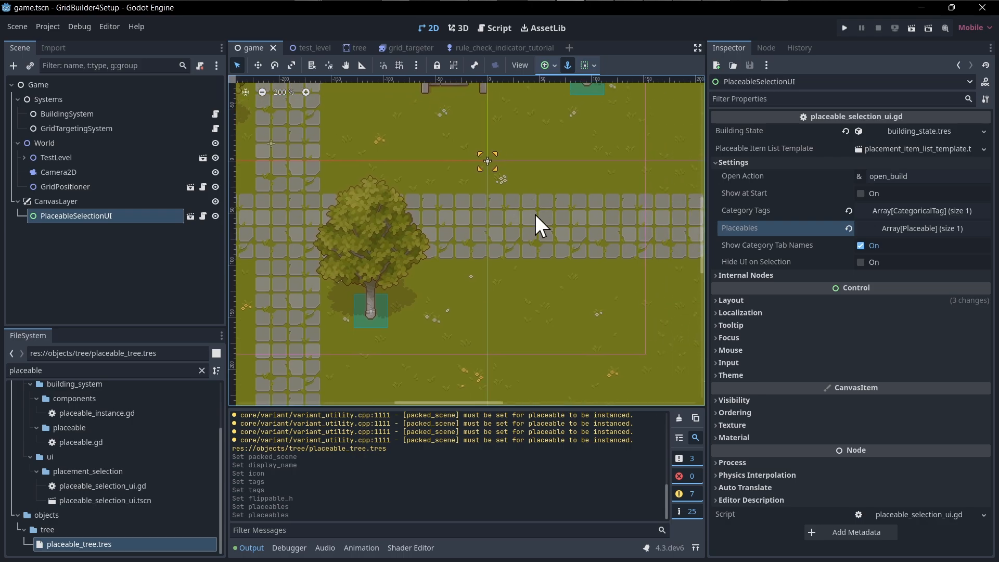
{"action": "double_click", "coordinate": [919, 176]}
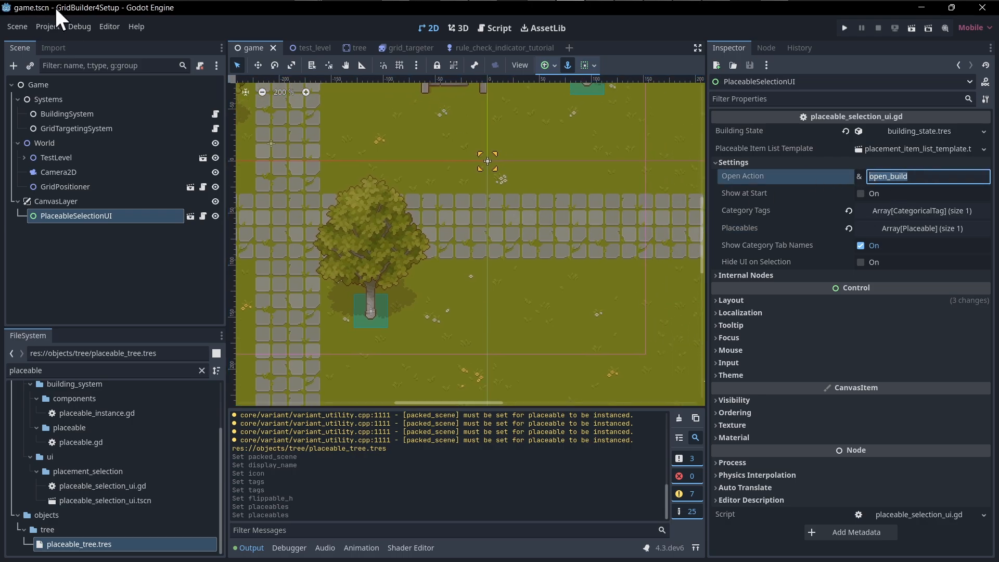
{"action": "left_click", "coordinate": [49, 26]}
{"action": "left_click", "coordinate": [55, 38]}
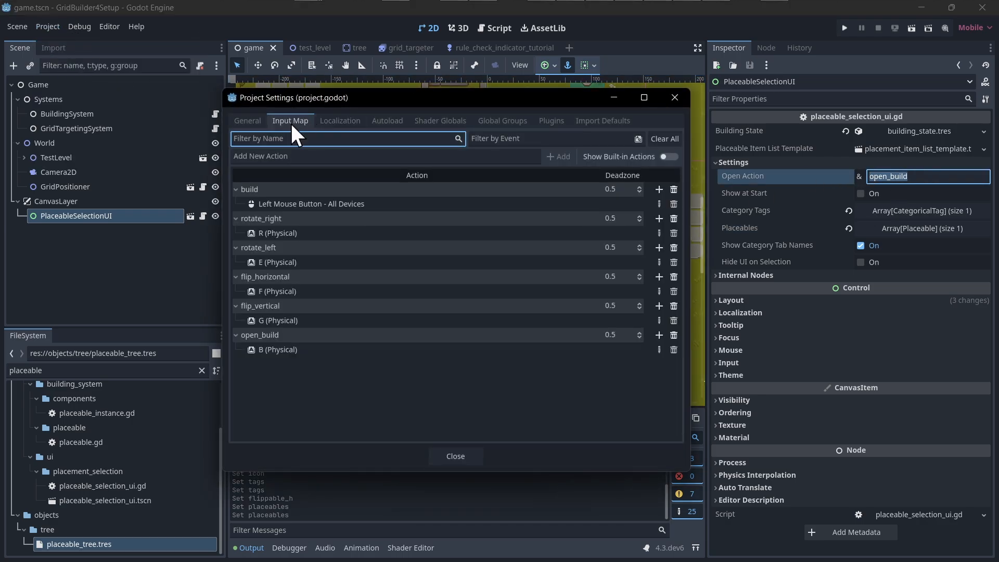
{"action": "left_click", "coordinate": [455, 455]}
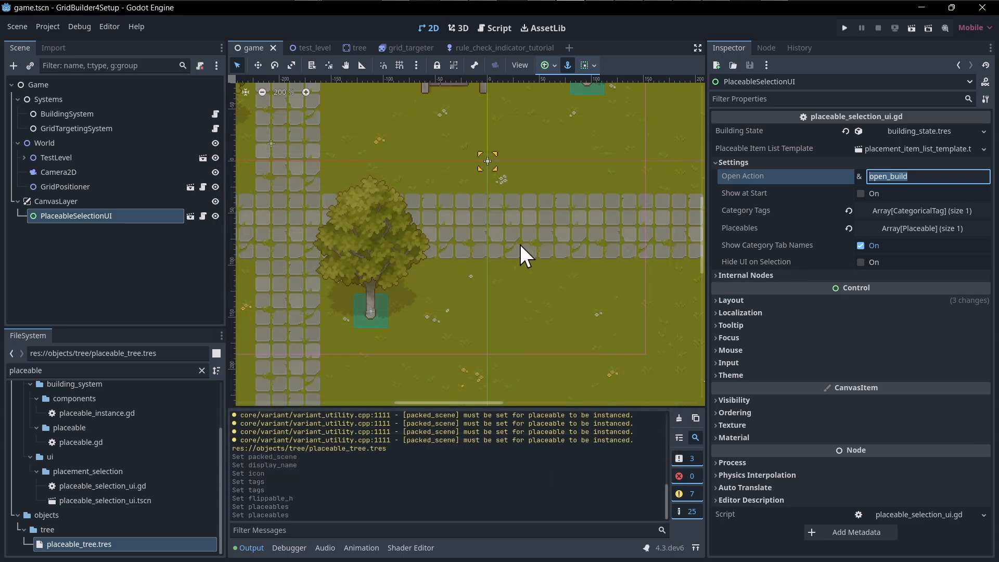
Run the game scene and try to select Tree from the Plants category of the build menu.
{"action": "middle_click_drag", "start_coordinate": [576, 206], "coordinate": [560, 205]}
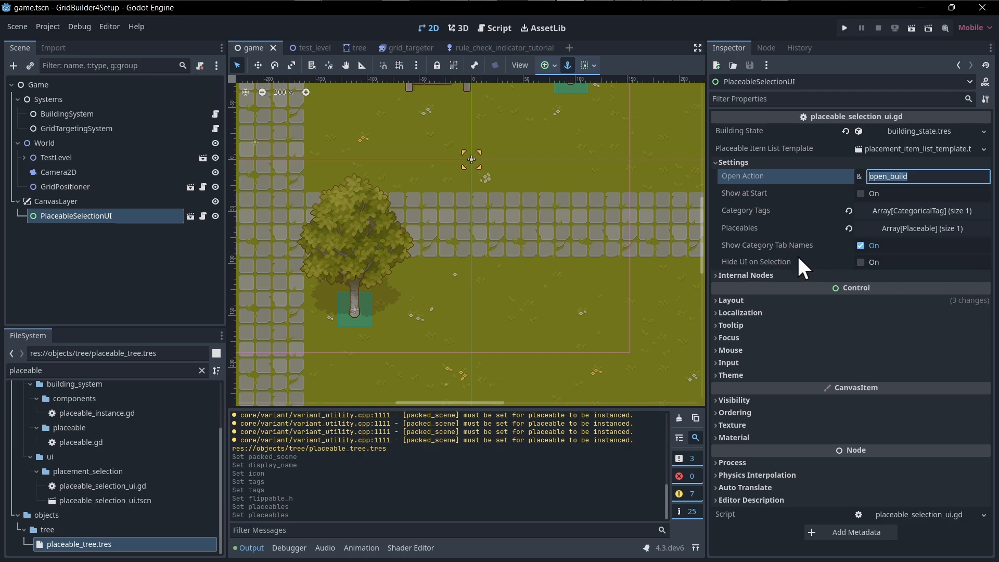
{"action": "middle_click_drag", "start_coordinate": [401, 263], "coordinate": [533, 281]}
{"action": "scroll", "coordinate": [417, 277], "scroll_direction": "down", "scroll_amount": 4}
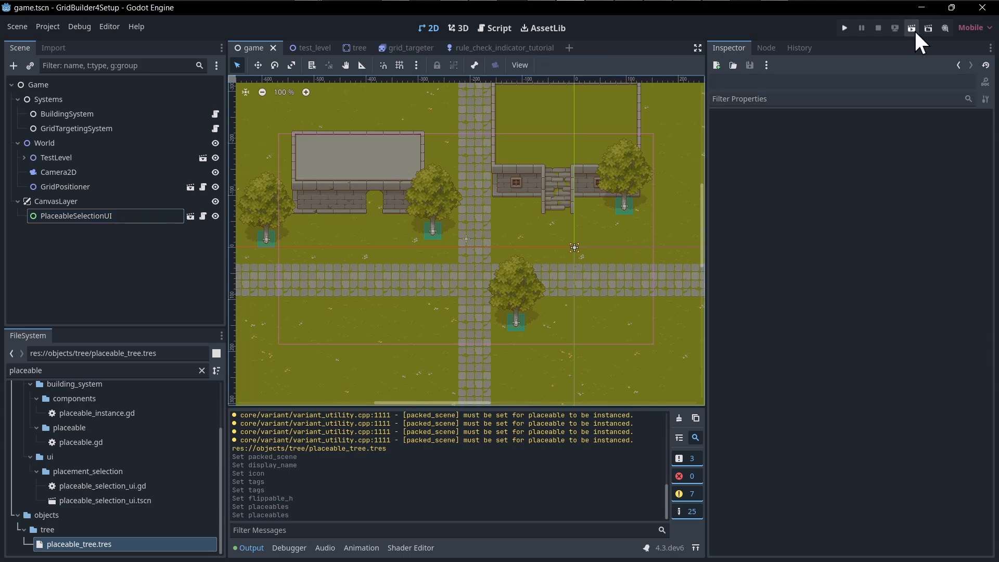
{"action": "left_click", "coordinate": [914, 29]}
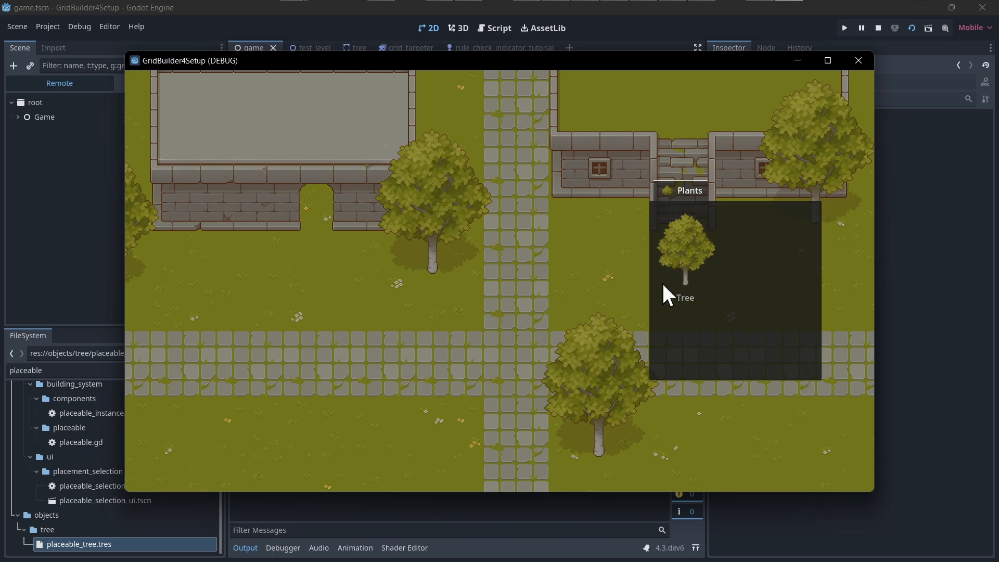
{"action": "left_click", "coordinate": [697, 232]}
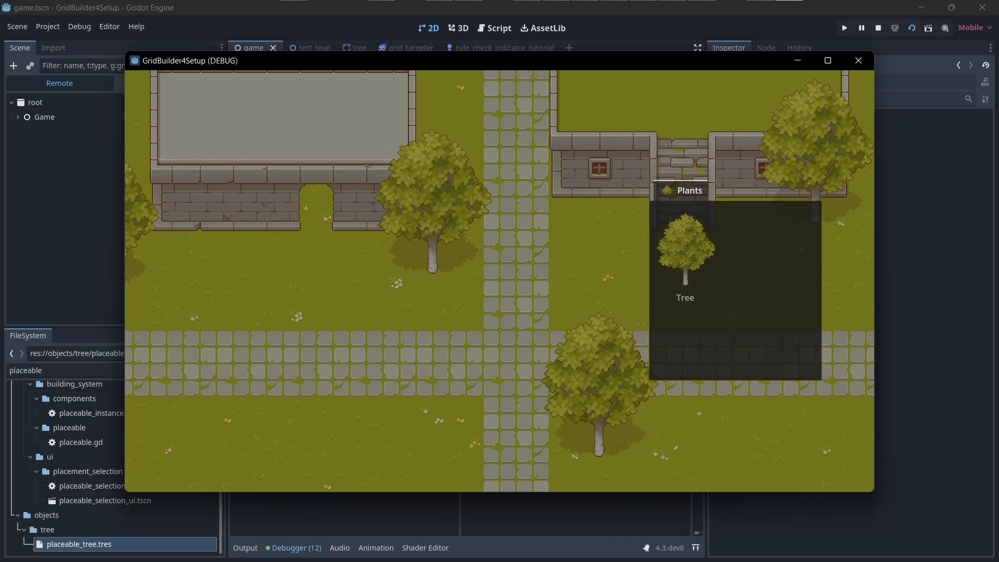
Review the debugger's error list with enough room for the full messages, and stop the running game.
{"action": "left_click", "coordinate": [335, 523]}
{"action": "left_click", "coordinate": [303, 413]}
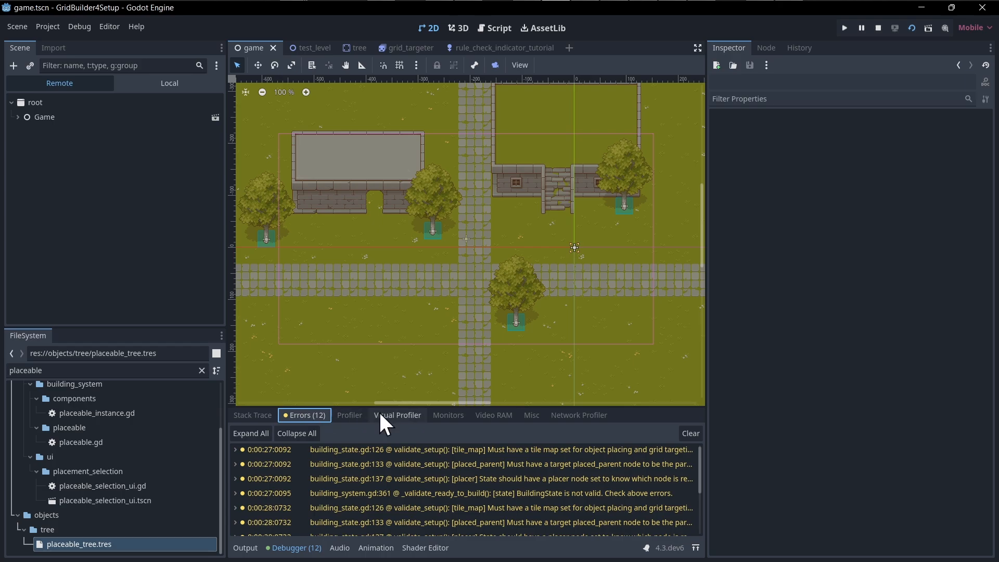
{"action": "left_click_drag", "start_coordinate": [406, 404], "coordinate": [429, 333]}
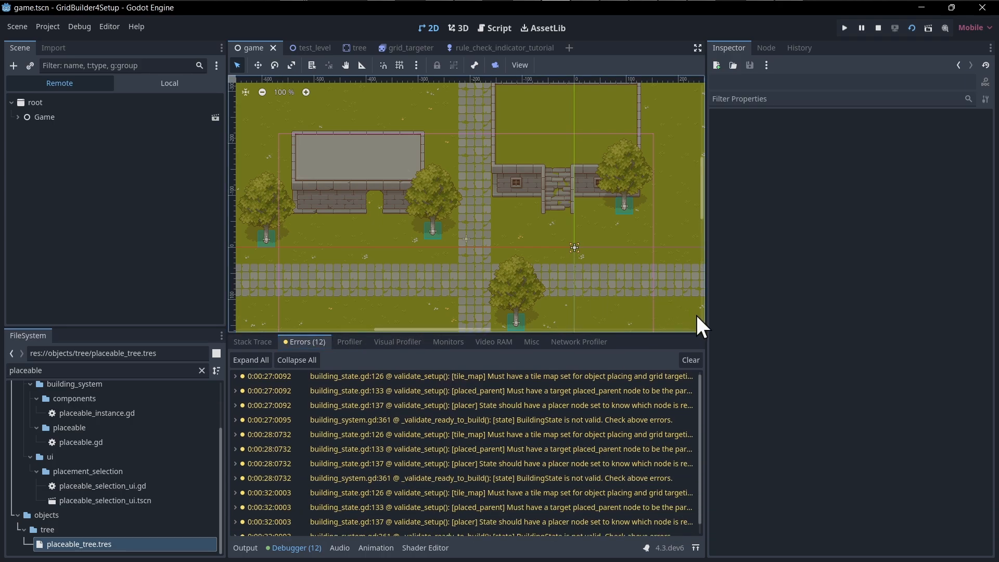
{"action": "left_click_drag", "start_coordinate": [706, 328], "coordinate": [852, 336]}
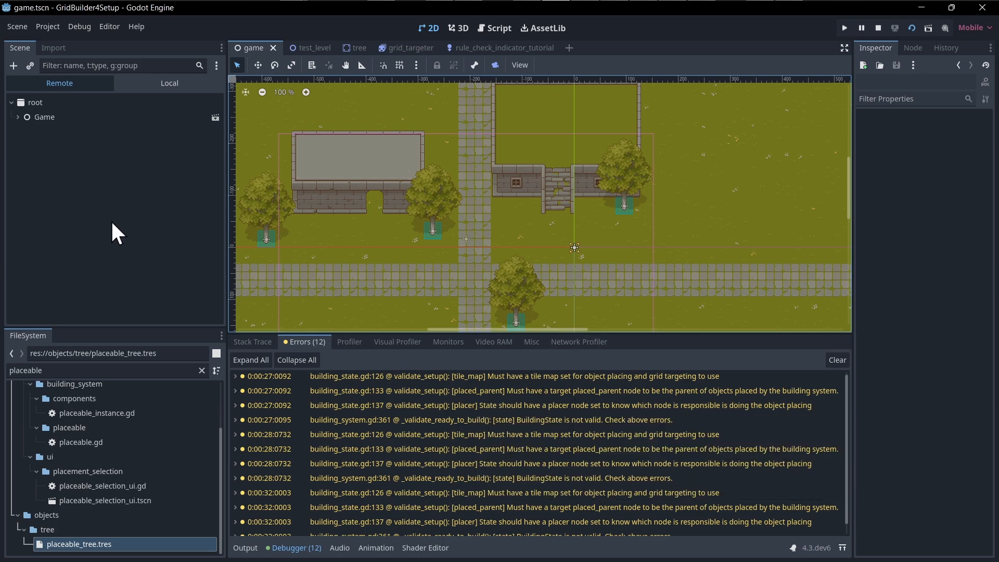
{"action": "left_click", "coordinate": [879, 28]}
Inspect the properties of the GridPositioner and TestLevel nodes in the game scene.
{"action": "left_click", "coordinate": [86, 187]}
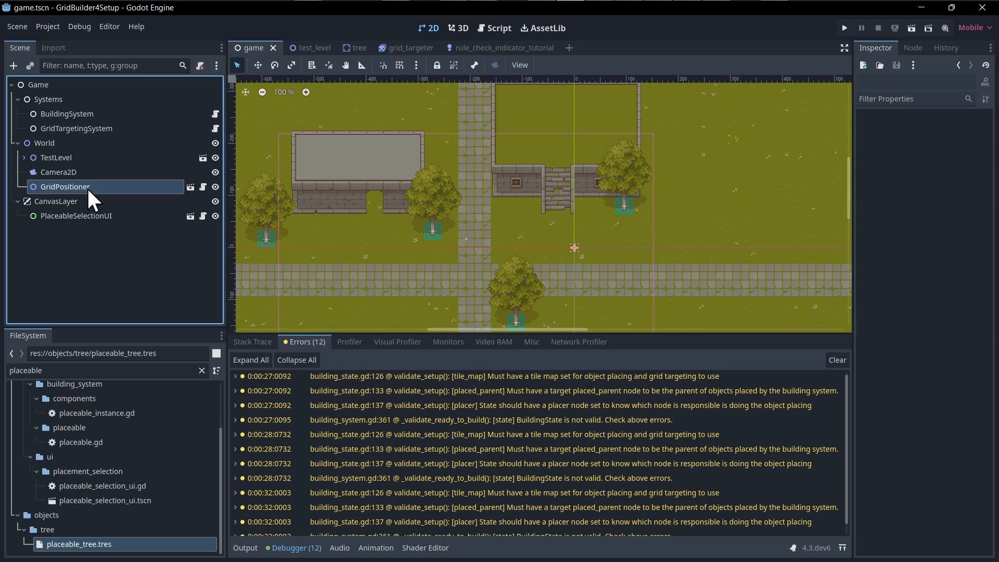
{"action": "left_click_drag", "start_coordinate": [854, 171], "coordinate": [769, 172]}
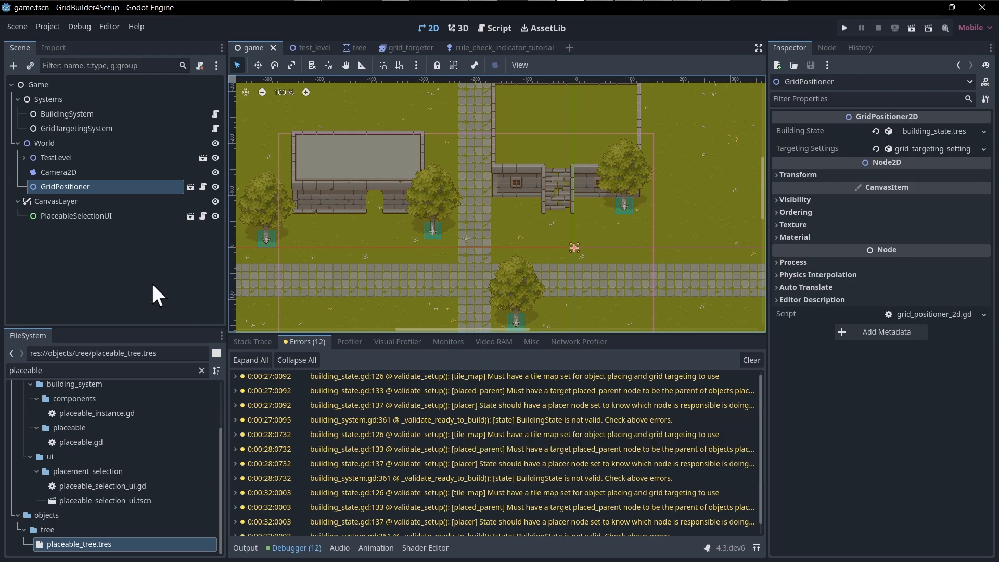
{"action": "left_click", "coordinate": [146, 158]}
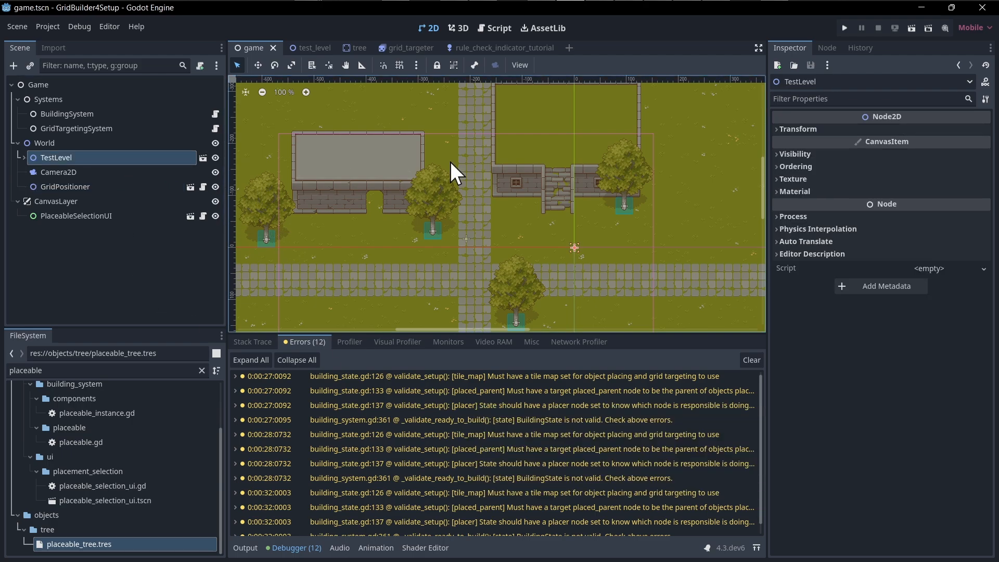
Open the TestLevel scene and add a BuildingStateLevelSetter node as a child of its root.
{"action": "left_click", "coordinate": [202, 161]}
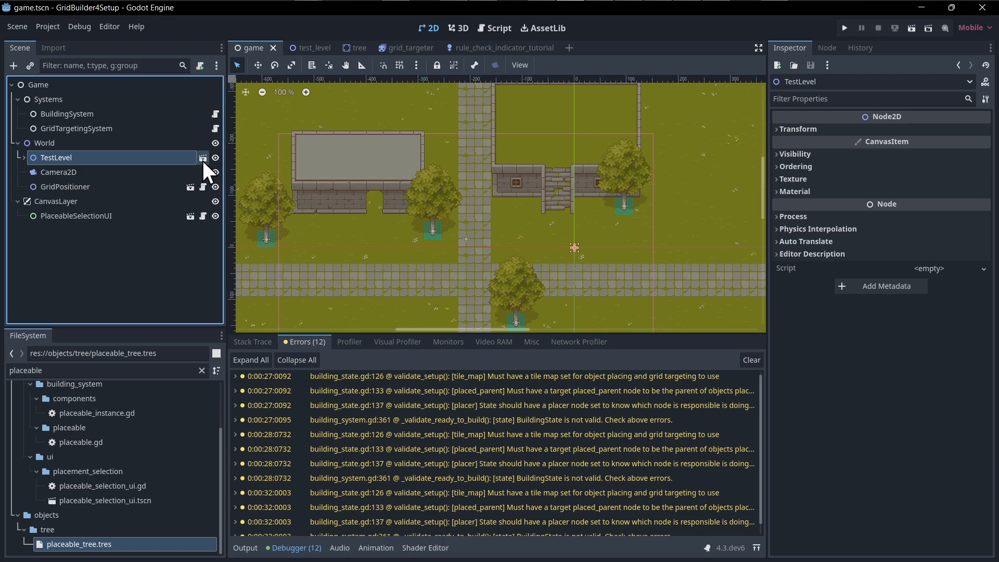
{"action": "right_click", "coordinate": [93, 85]}
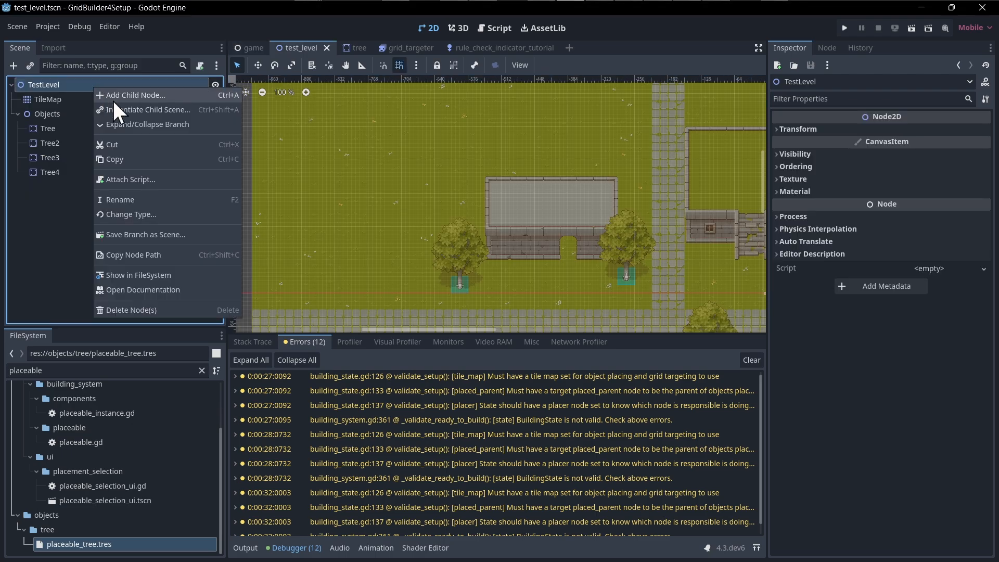
{"action": "left_click", "coordinate": [123, 96]}
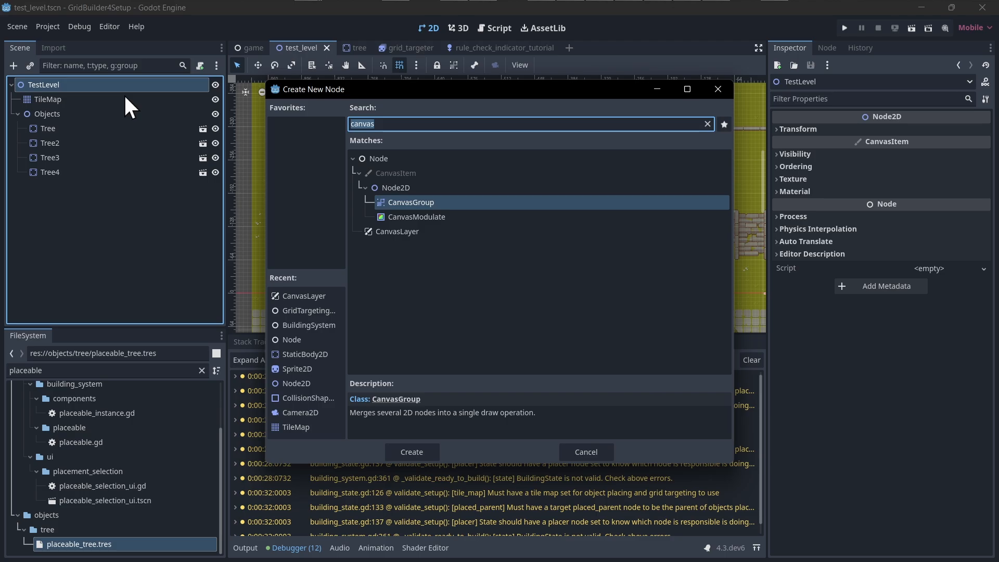
{"action": "type", "text": "building"}
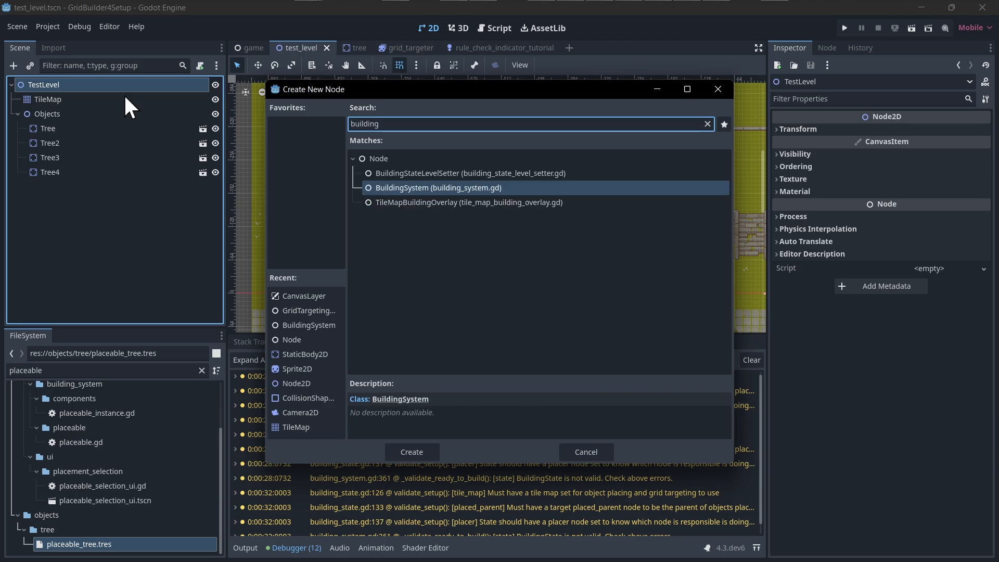
{"action": "key", "text": "Up"}
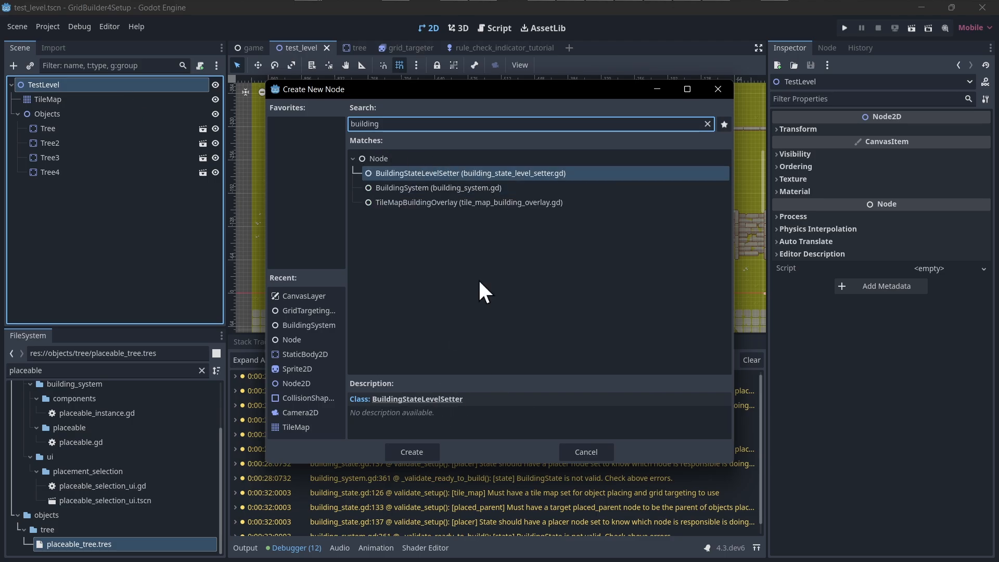
{"action": "double_click", "coordinate": [539, 173]}
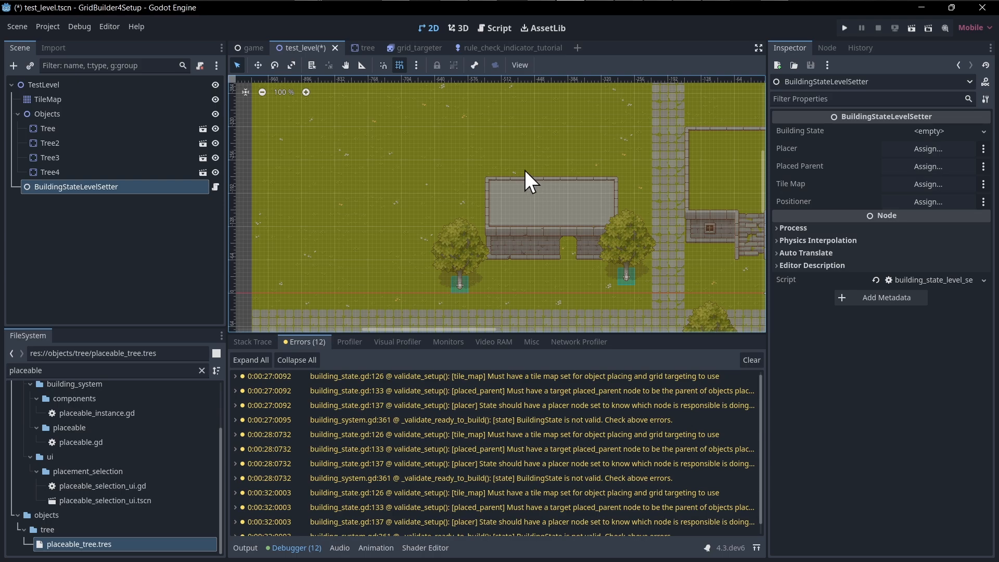
Assign building_state.tres from the states folder as the Building State of TestLevel's BuildingStateLevelSetter.
{"action": "double_click", "coordinate": [102, 370]}
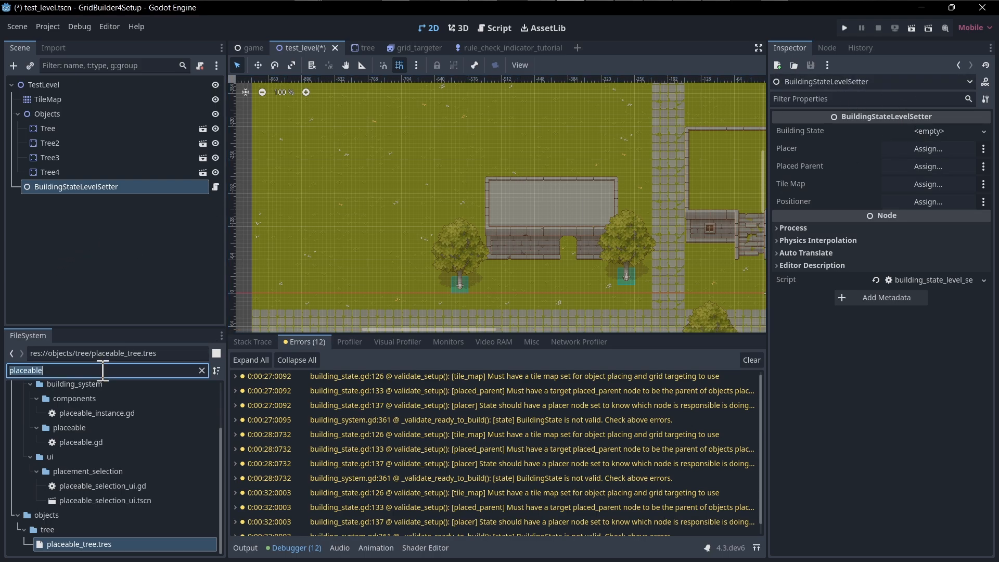
{"action": "type", "text": "building_state"}
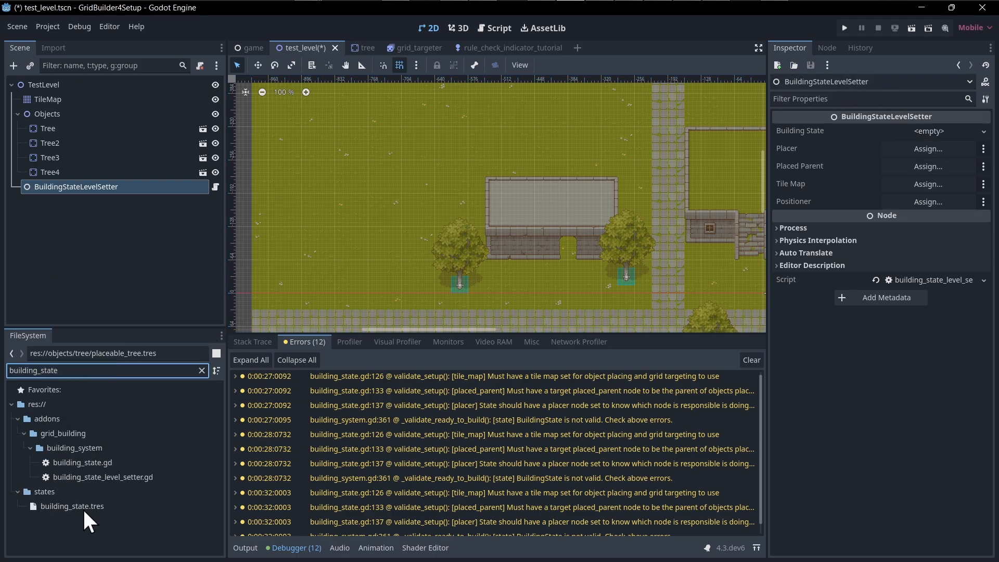
{"action": "left_click_drag", "start_coordinate": [83, 508], "coordinate": [948, 133]}
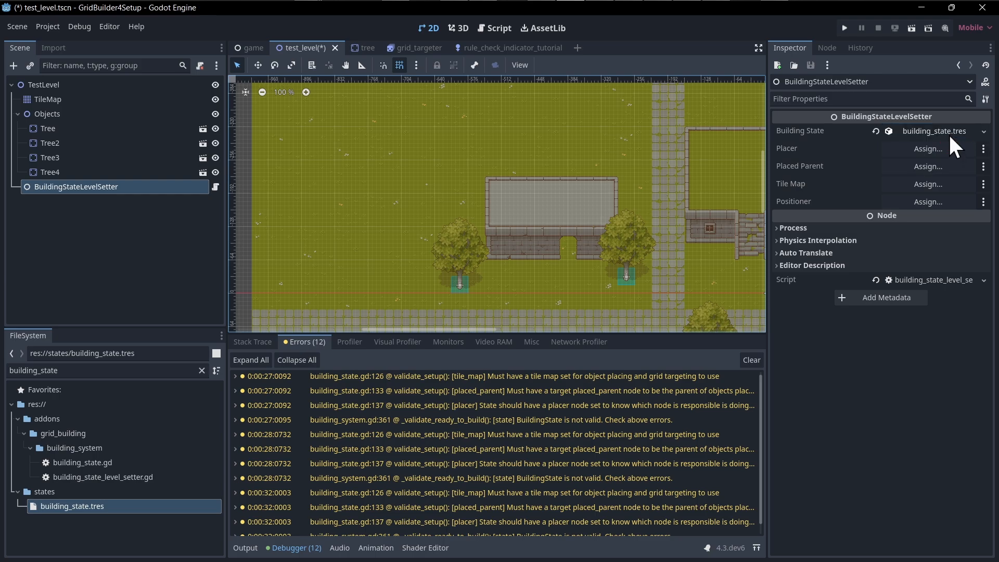
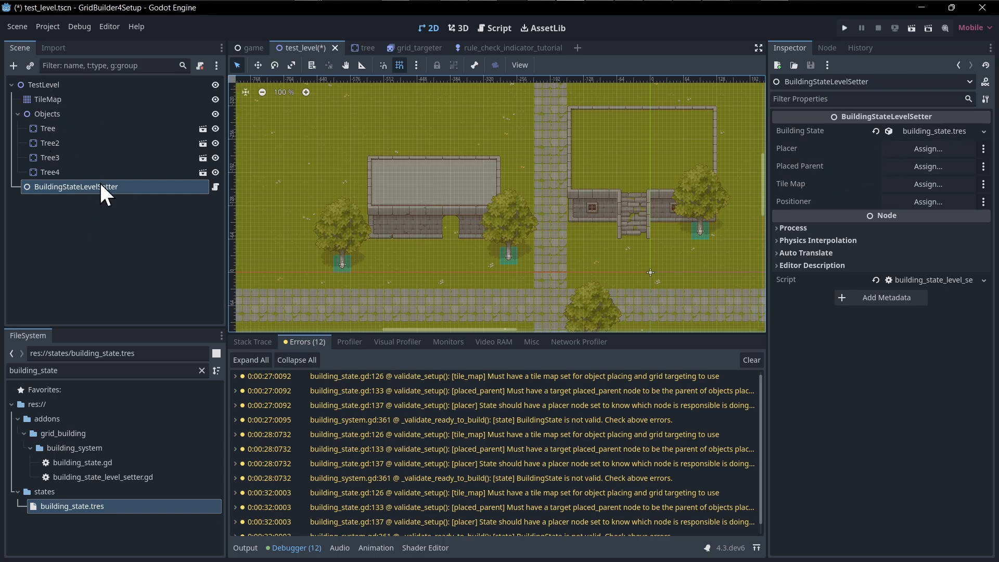
{"action": "middle_click_drag", "start_coordinate": [395, 205], "coordinate": [382, 204]}
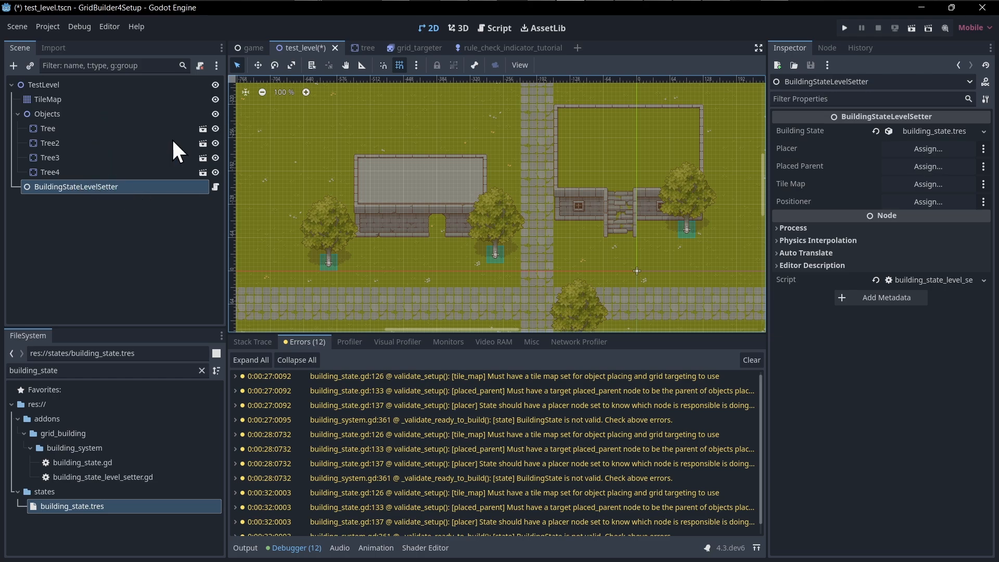
Set the Placed Parent of TestLevel's BuildingStateLevelSetter to Objects and its Tile Map to TileMap.
{"action": "left_click", "coordinate": [250, 48]}
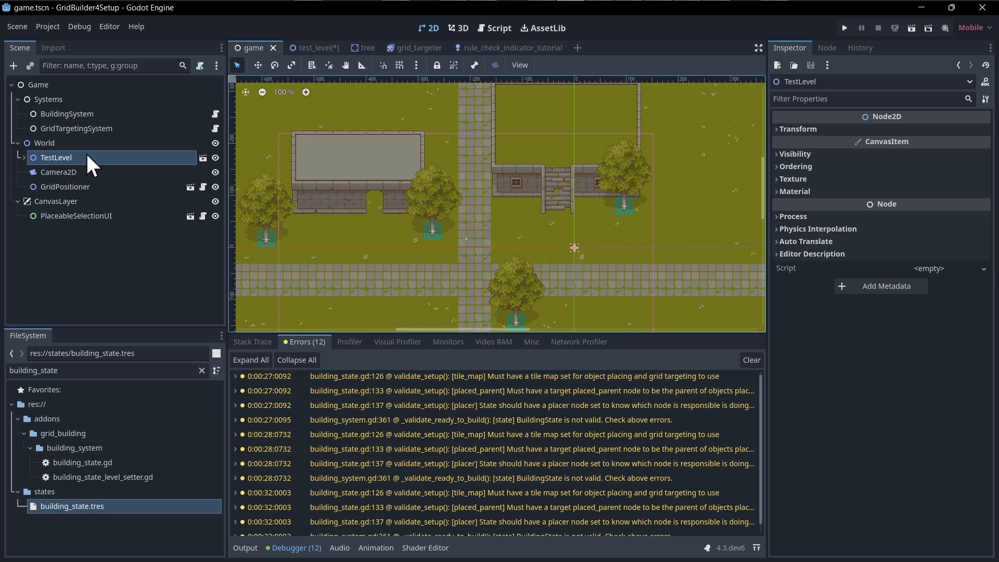
{"action": "left_click", "coordinate": [93, 171]}
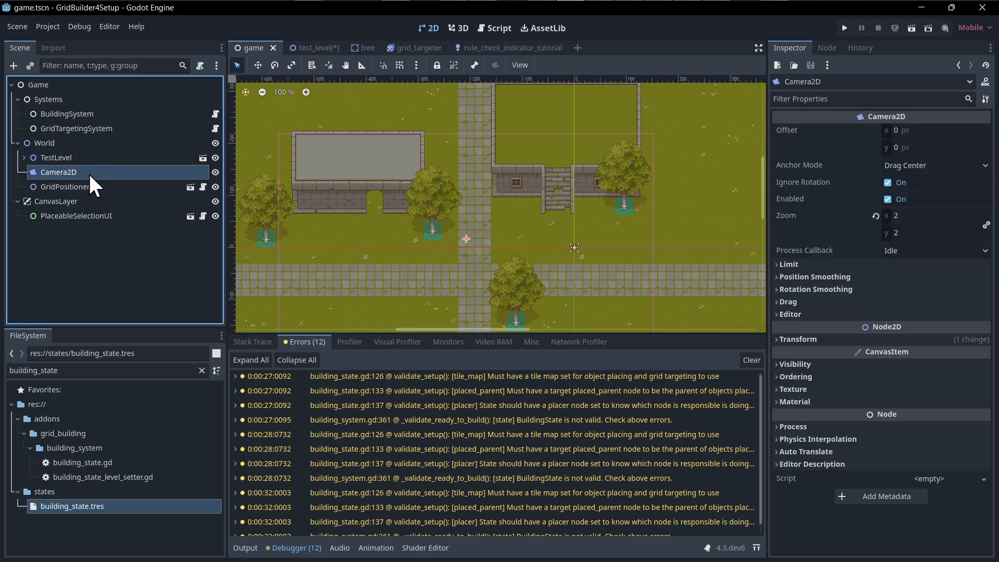
{"action": "left_click", "coordinate": [314, 48]}
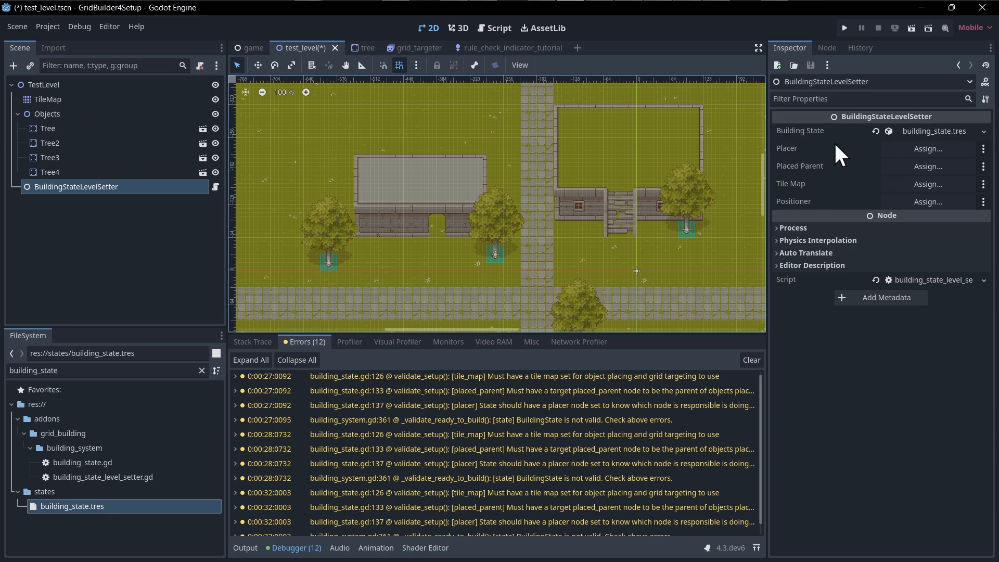
{"action": "left_click", "coordinate": [905, 166]}
{"action": "double_click", "coordinate": [471, 172]}
{"action": "left_click", "coordinate": [958, 185]}
{"action": "double_click", "coordinate": [451, 158]}
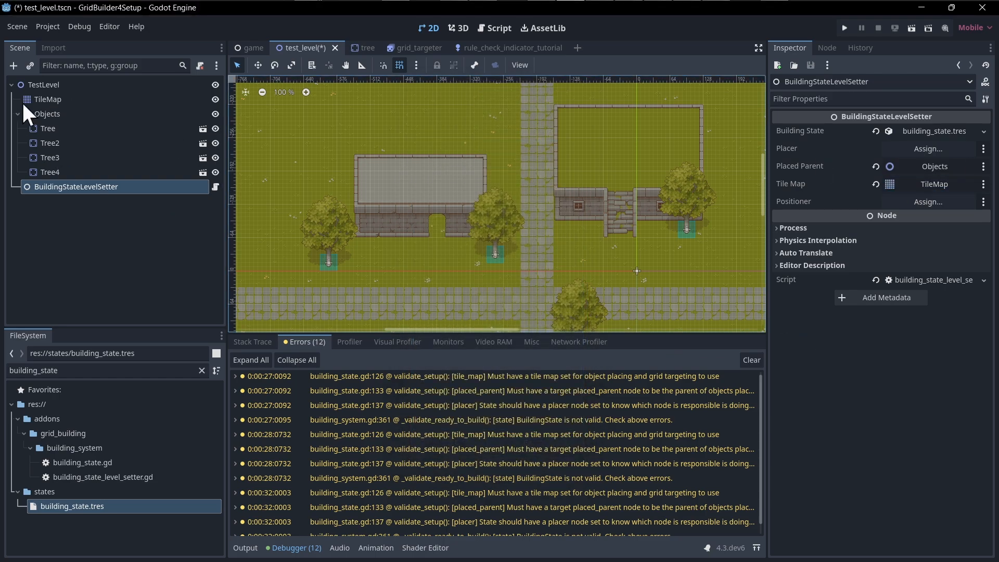
Review the TileMap node's tile set and layer settings, and save the TestLevel scene.
{"action": "left_click", "coordinate": [79, 98]}
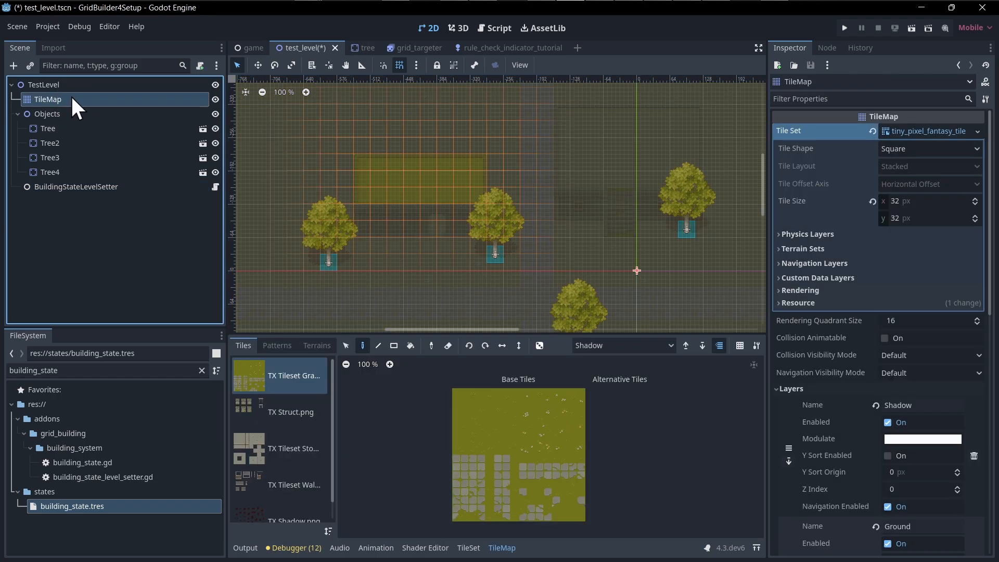
{"action": "right_click", "coordinate": [71, 97]}
{"action": "left_click", "coordinate": [43, 96]}
{"action": "scroll", "coordinate": [786, 244], "scroll_direction": "down", "scroll_amount": 5}
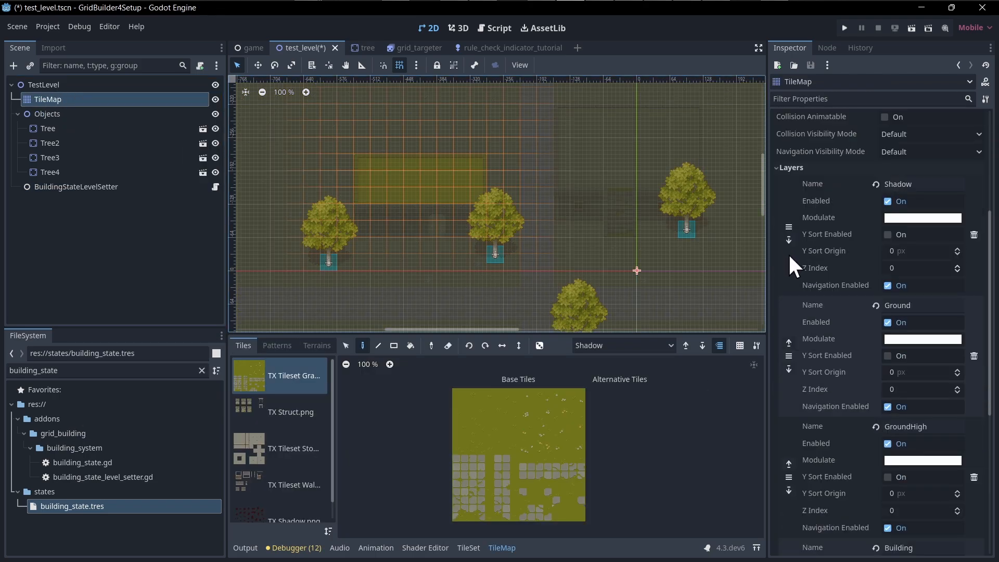
{"action": "scroll", "coordinate": [817, 171], "scroll_direction": "down", "scroll_amount": 1}
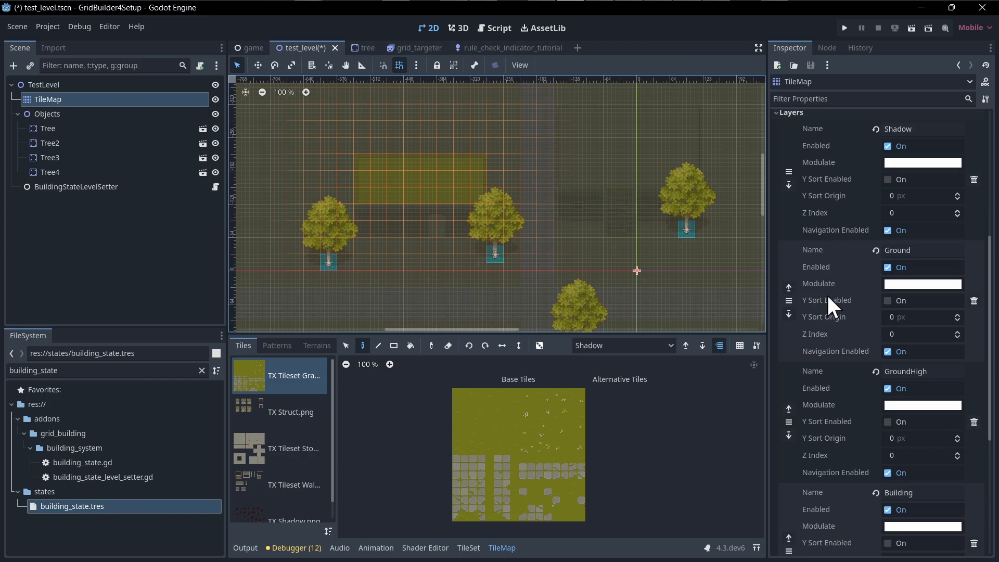
{"action": "scroll", "coordinate": [827, 297], "scroll_direction": "down", "scroll_amount": 4}
{"action": "scroll", "coordinate": [828, 333], "scroll_direction": "up", "scroll_amount": 10}
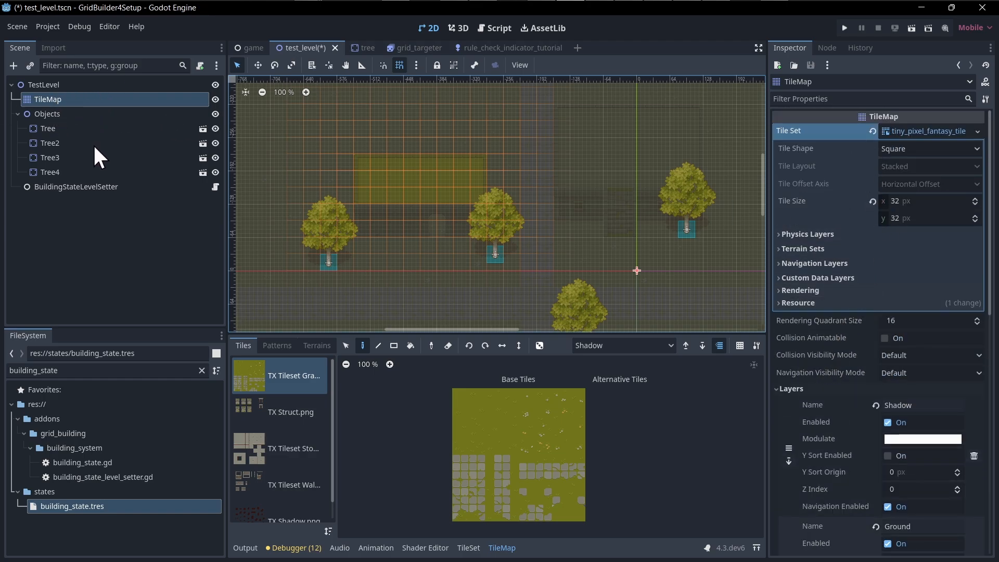
{"action": "left_click", "coordinate": [108, 188]}
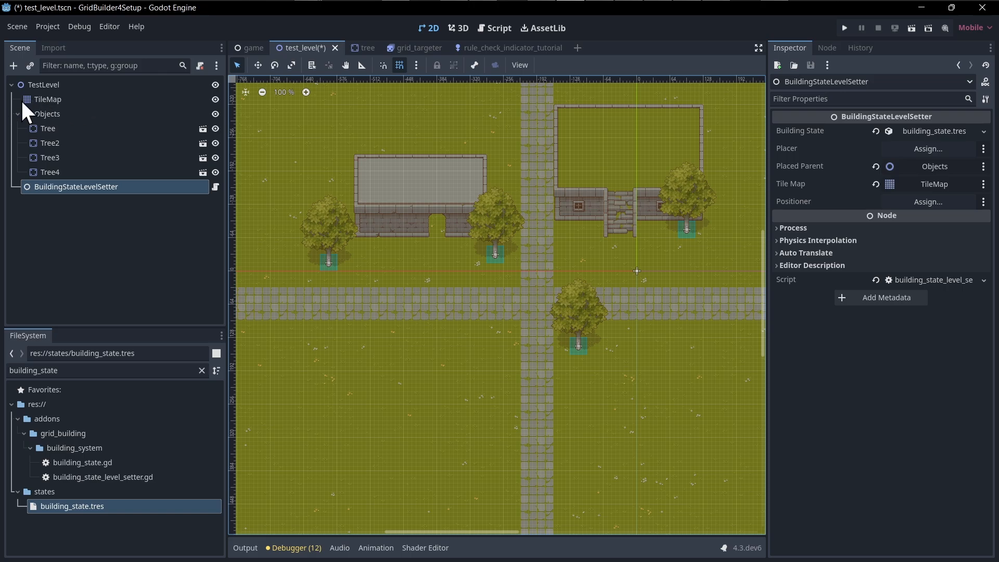
{"action": "left_click", "coordinate": [66, 95]}
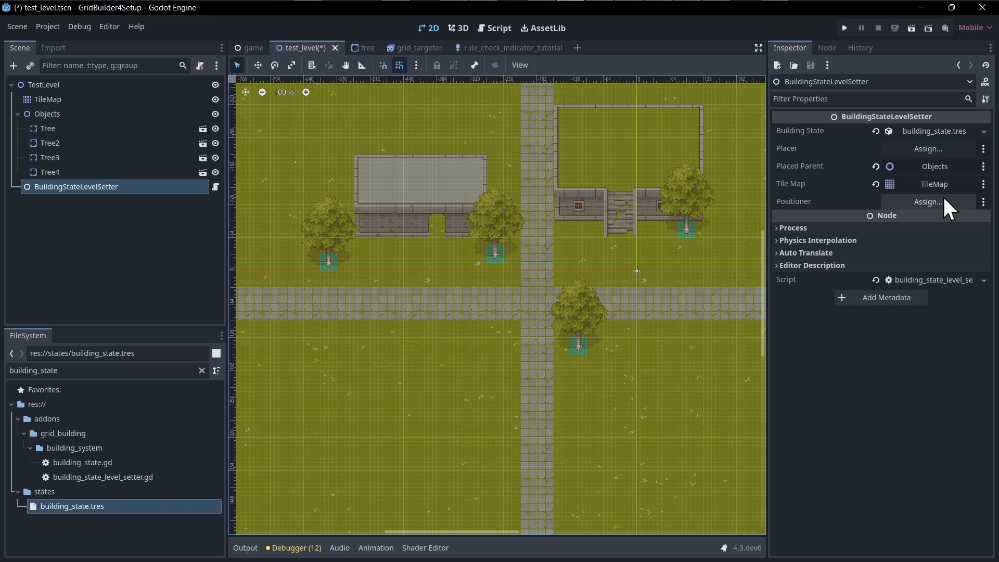
{"action": "key", "text": "ctrl+s"}
Compare the properties of GridPositioner and Camera2D in the game scene with those of TestLevel's BuildingStateLevelSetter.
{"action": "left_click", "coordinate": [250, 47]}
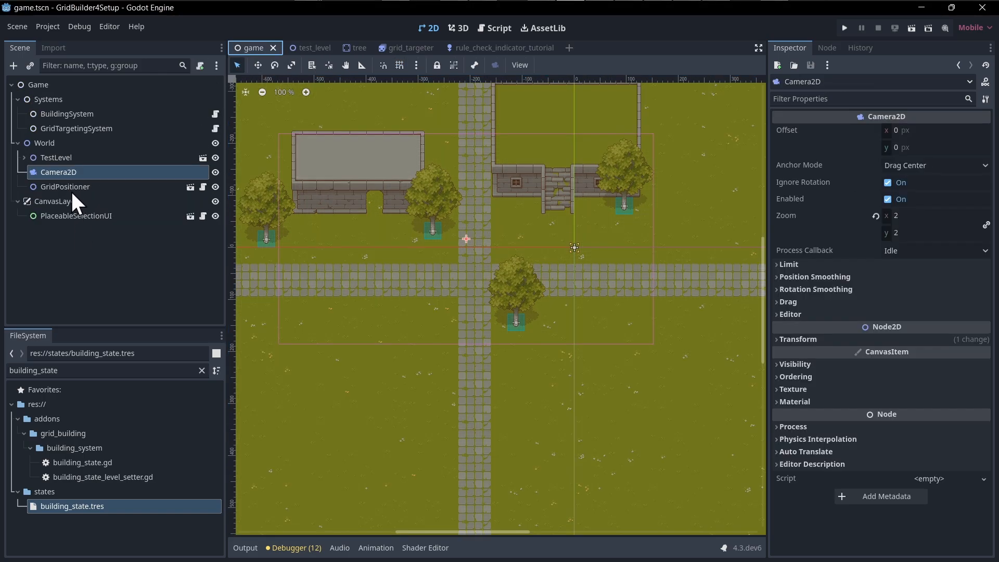
{"action": "left_click", "coordinate": [75, 185]}
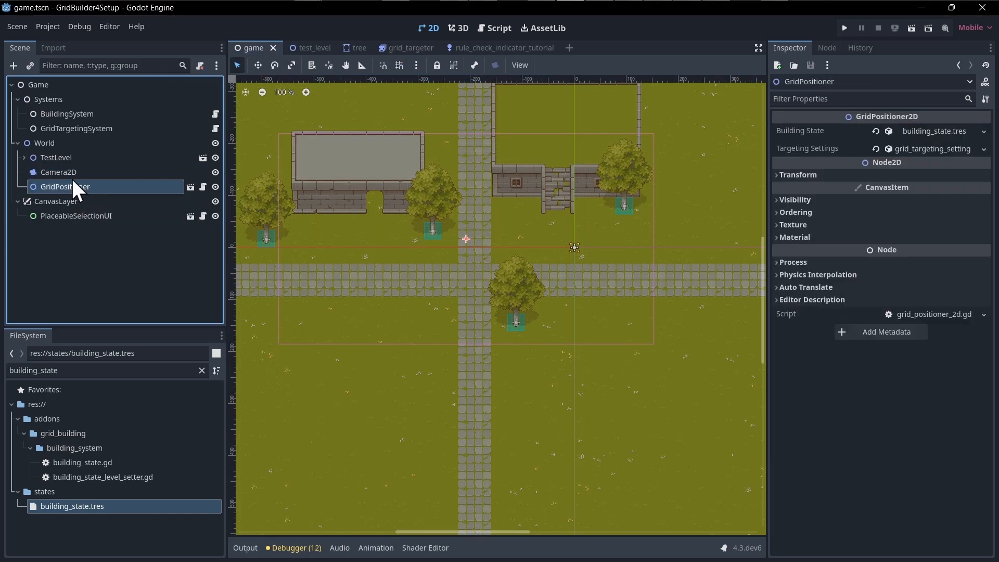
{"action": "left_click", "coordinate": [202, 158]}
{"action": "left_click", "coordinate": [114, 190]}
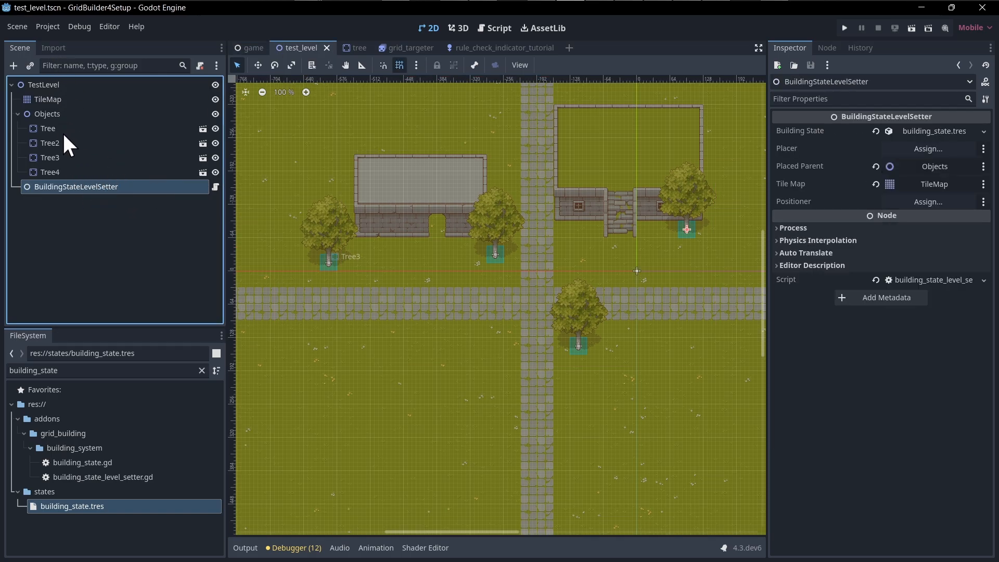
{"action": "left_click", "coordinate": [253, 47]}
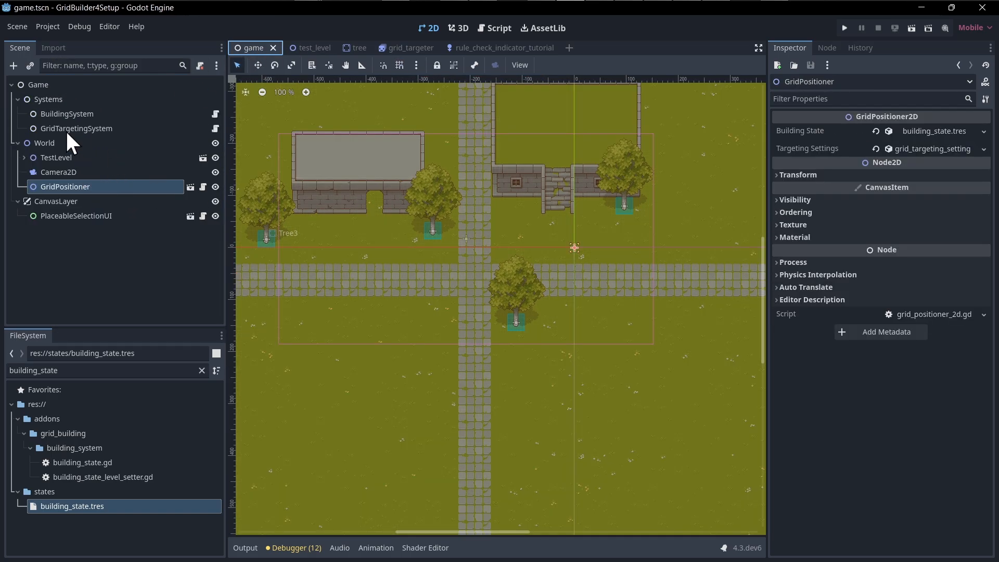
{"action": "left_click", "coordinate": [73, 172]}
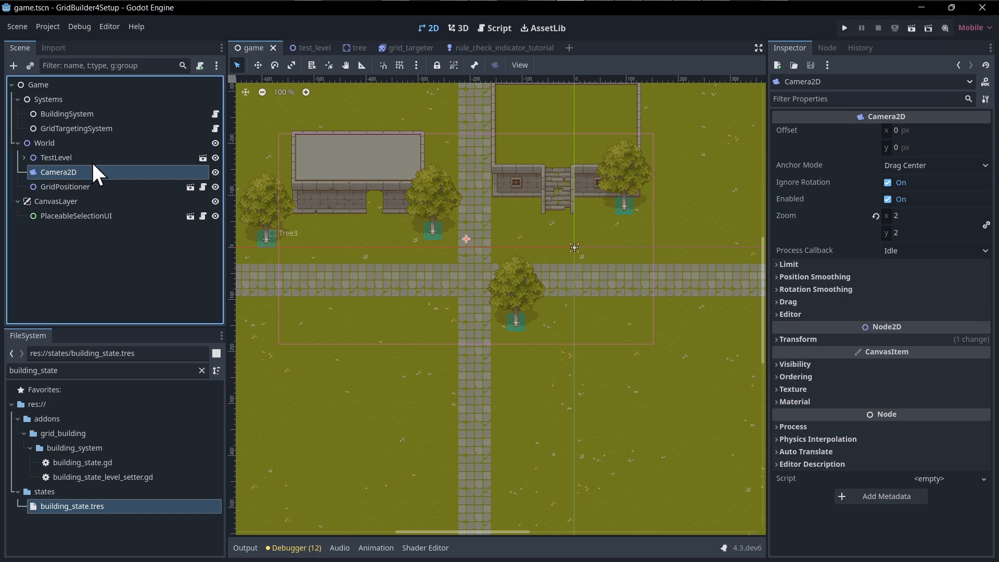
Add a BuildingStateLevelSetter node as a child of World in the game scene.
{"action": "left_click", "coordinate": [41, 144]}
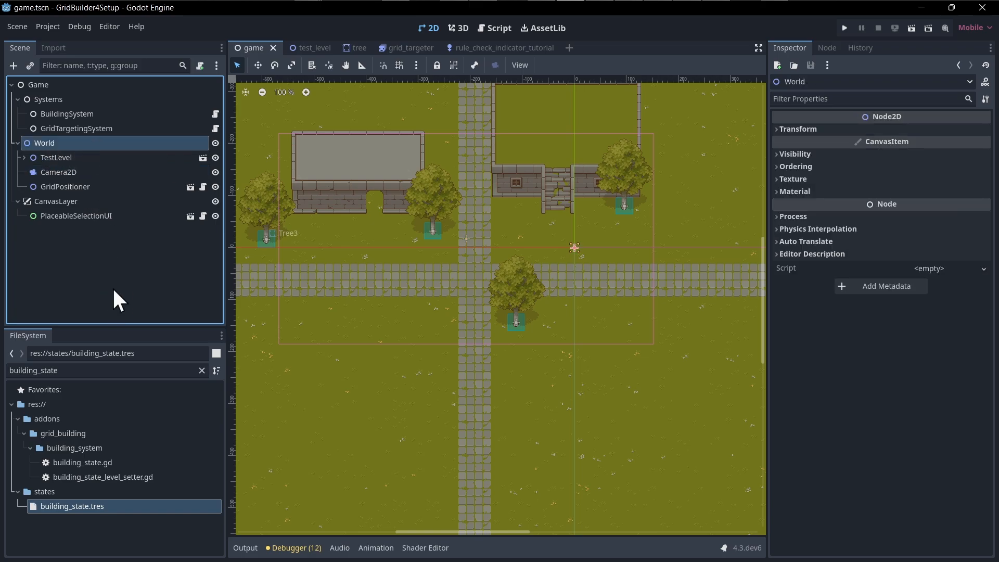
{"action": "right_click", "coordinate": [55, 144]}
{"action": "left_click", "coordinate": [102, 154]}
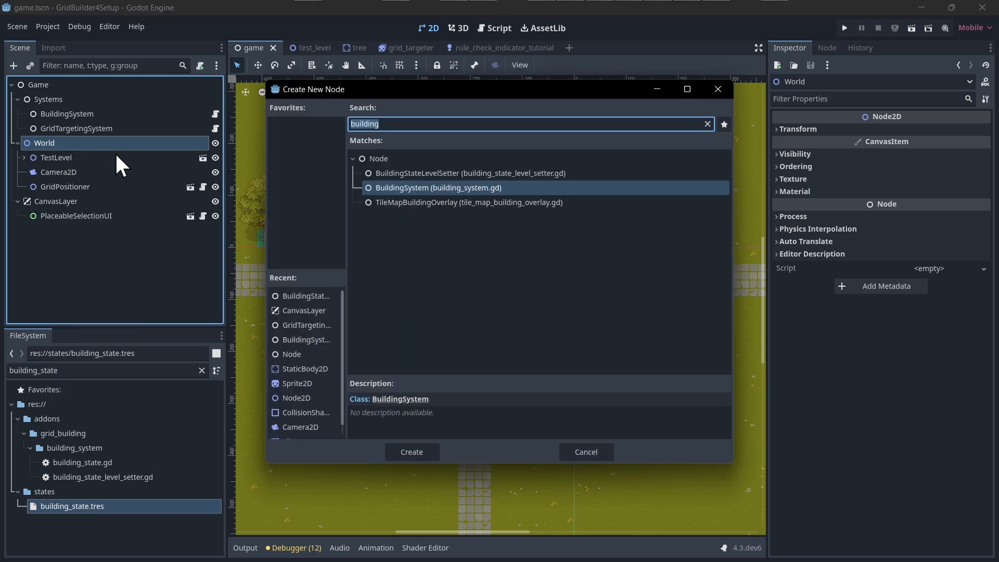
{"action": "type", "text": "build"}
{"action": "key", "text": "Up"}
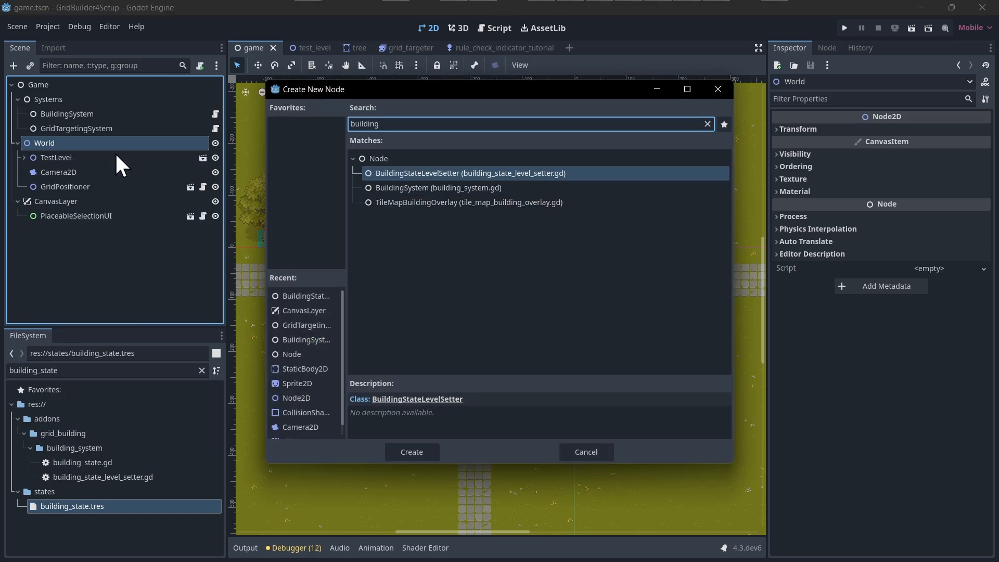
{"action": "key", "text": "Return"}
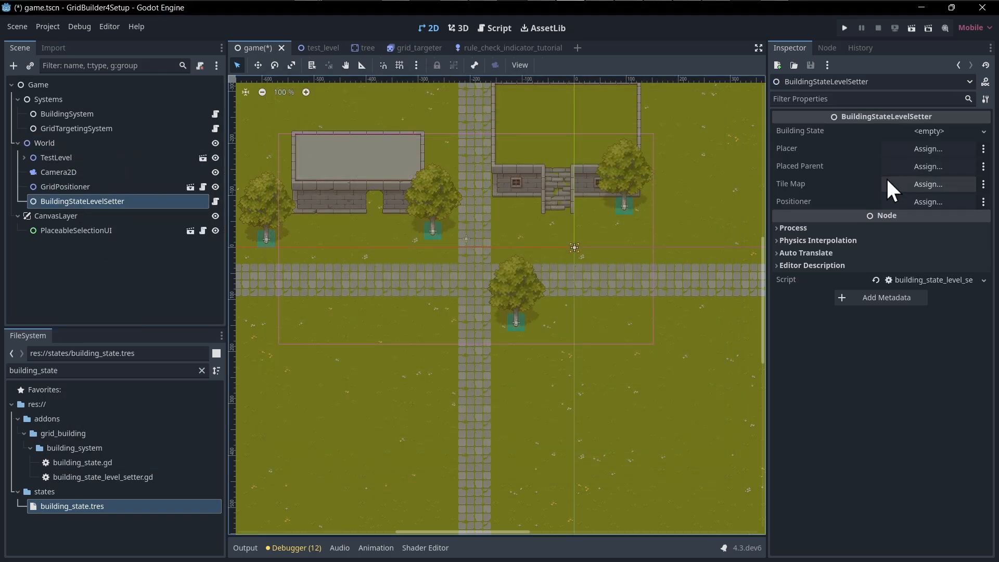
Set the Placer of the game scene's BuildingStateLevelSetter to Camera2D and its Building State to building_state.tres.
{"action": "left_click", "coordinate": [924, 148]}
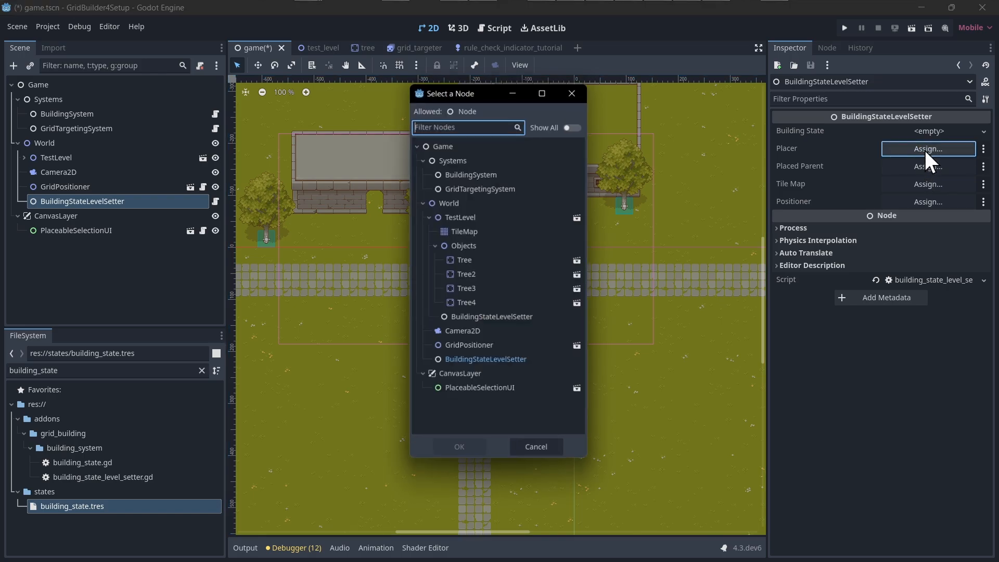
{"action": "left_click", "coordinate": [475, 331]}
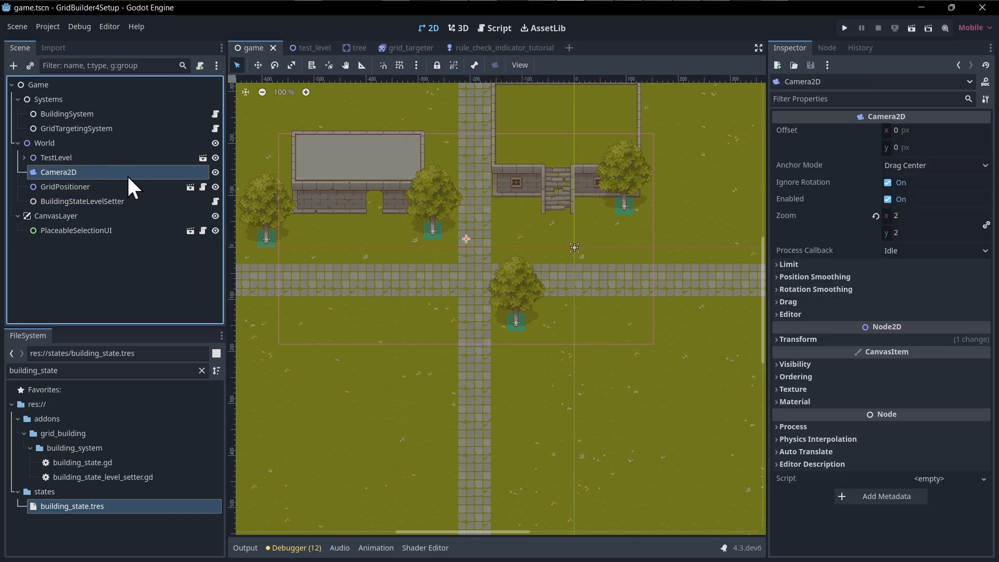
{"action": "left_click", "coordinate": [133, 202]}
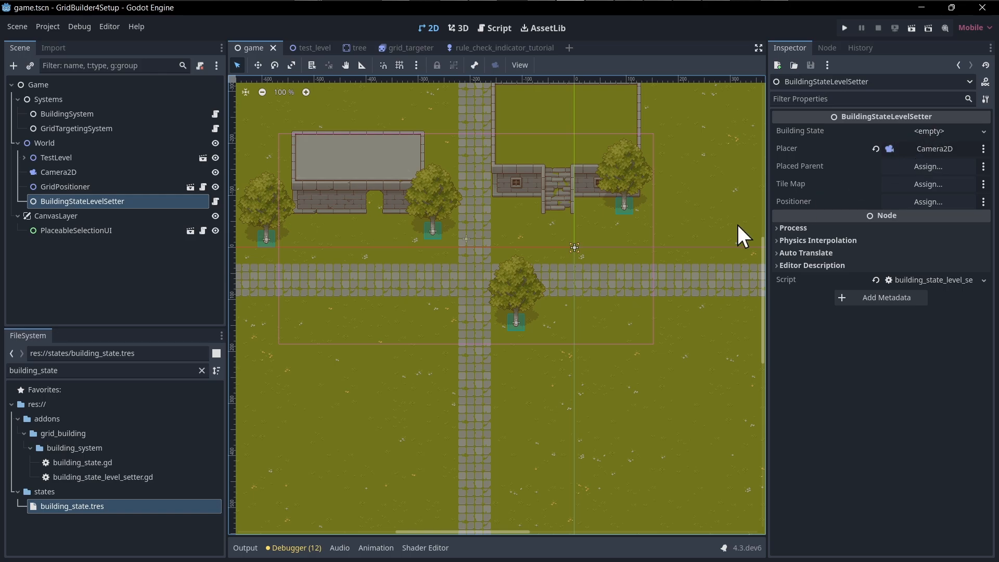
{"action": "left_click", "coordinate": [119, 515]}
{"action": "left_click_drag", "start_coordinate": [118, 509], "coordinate": [937, 131]}
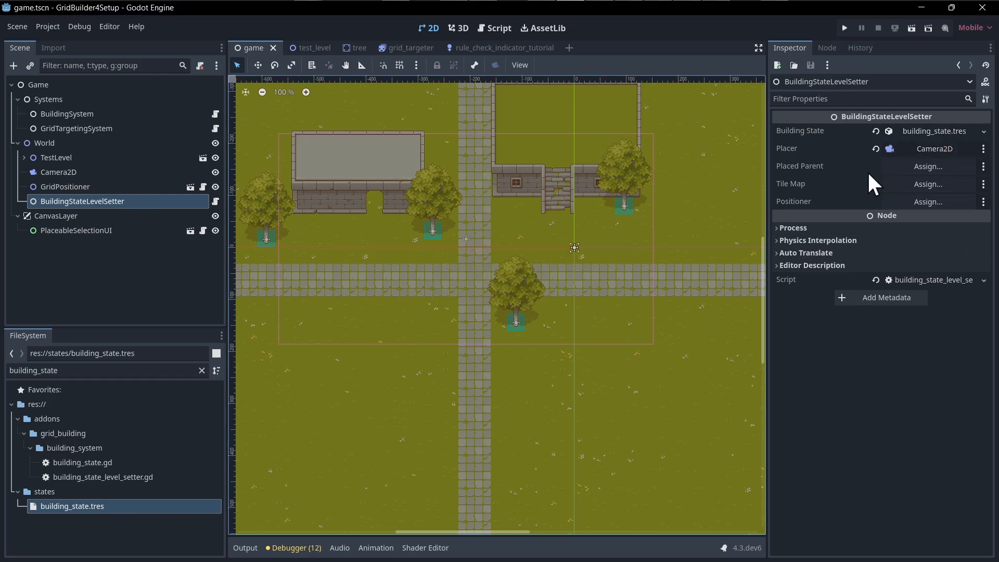
Run the game scene, place several trees around the level from the build menu's Plants category, and stop the game.
{"action": "left_click", "coordinate": [311, 48]}
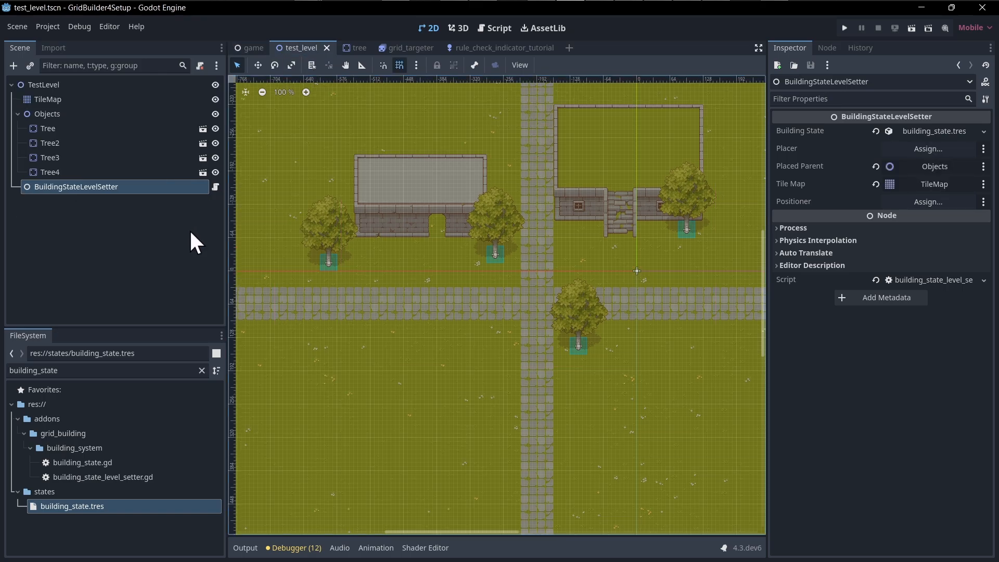
{"action": "left_click", "coordinate": [253, 47]}
{"action": "left_click", "coordinate": [911, 28]}
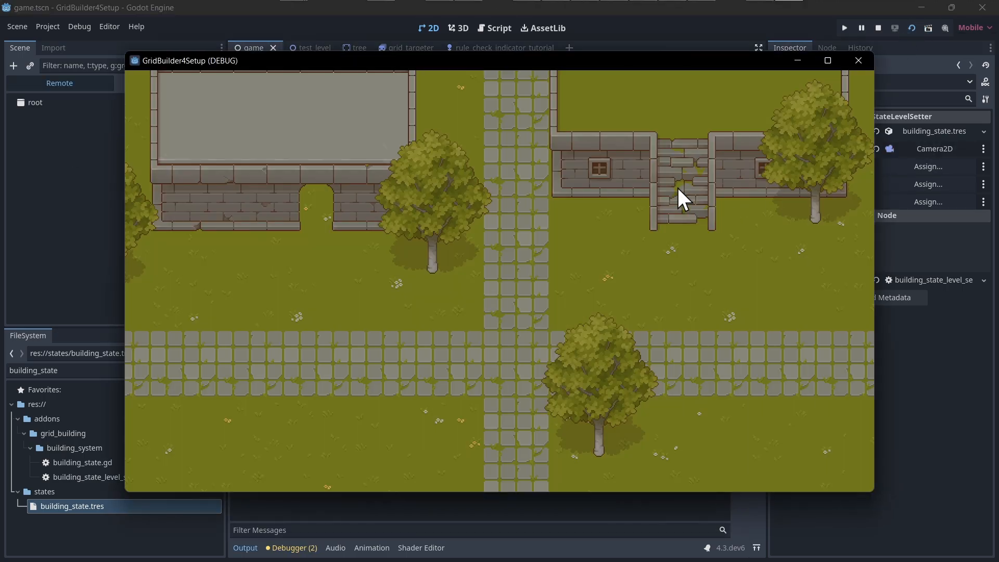
{"action": "key", "text": "b"}
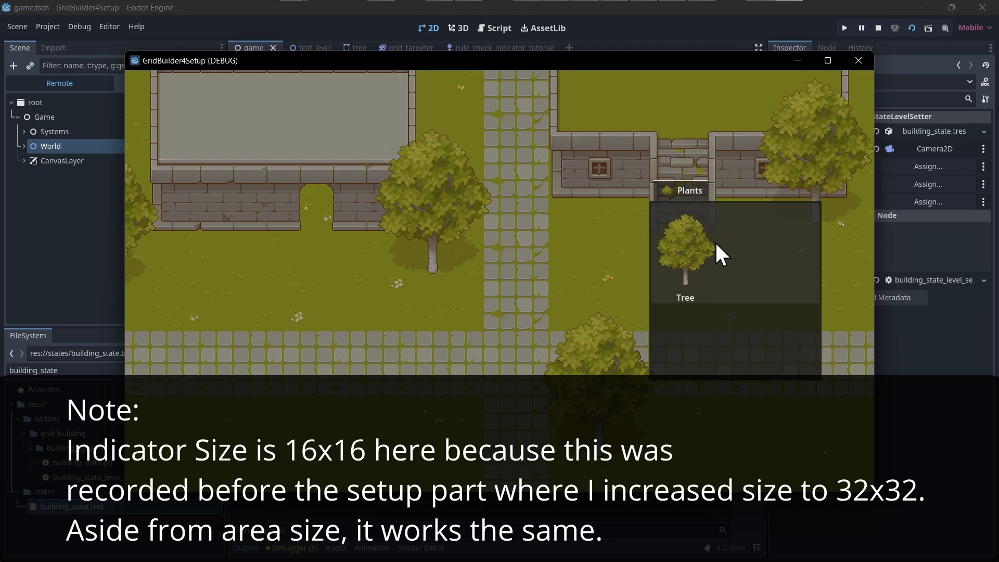
{"action": "left_click", "coordinate": [715, 242]}
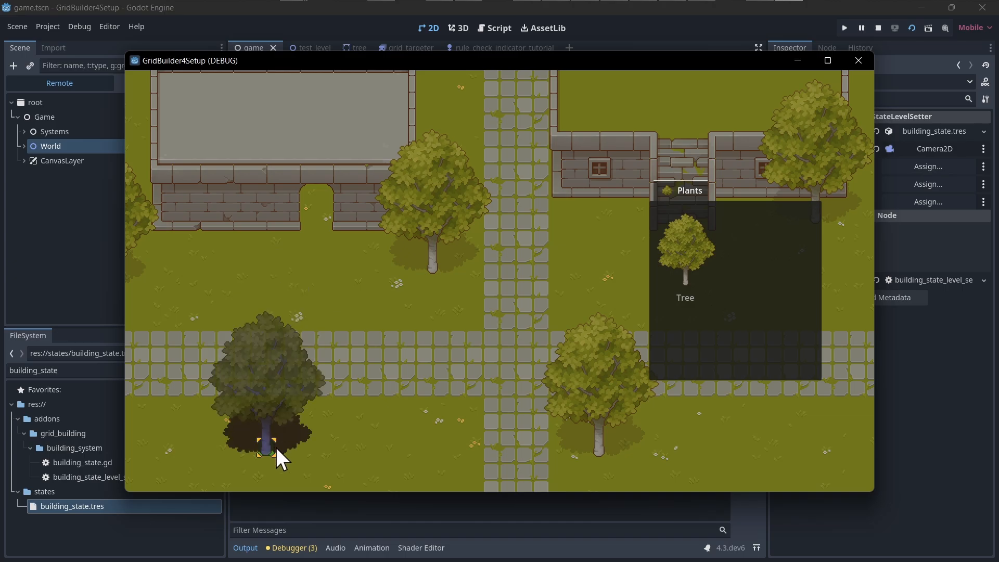
{"action": "left_click", "coordinate": [276, 449]}
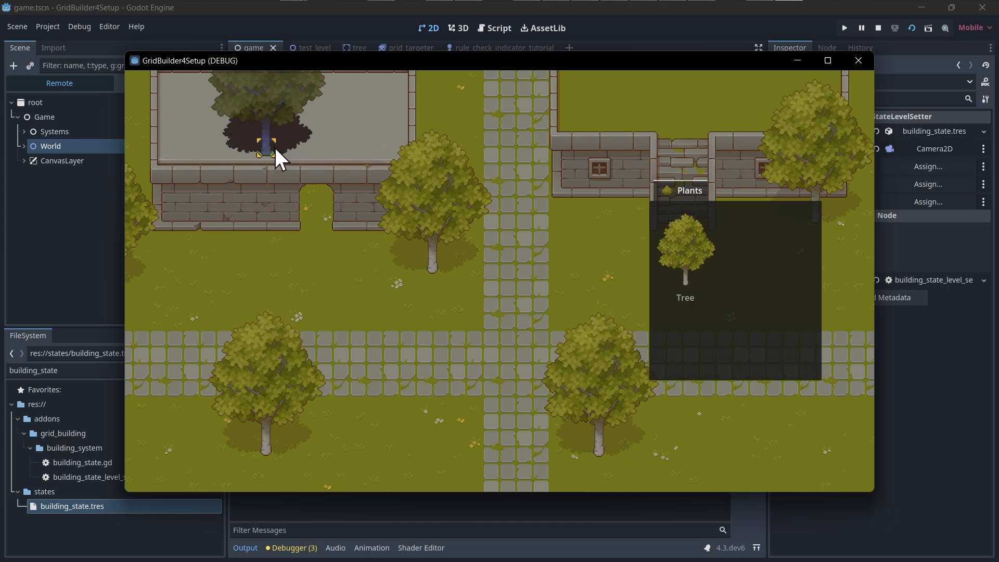
{"action": "left_click", "coordinate": [204, 214]}
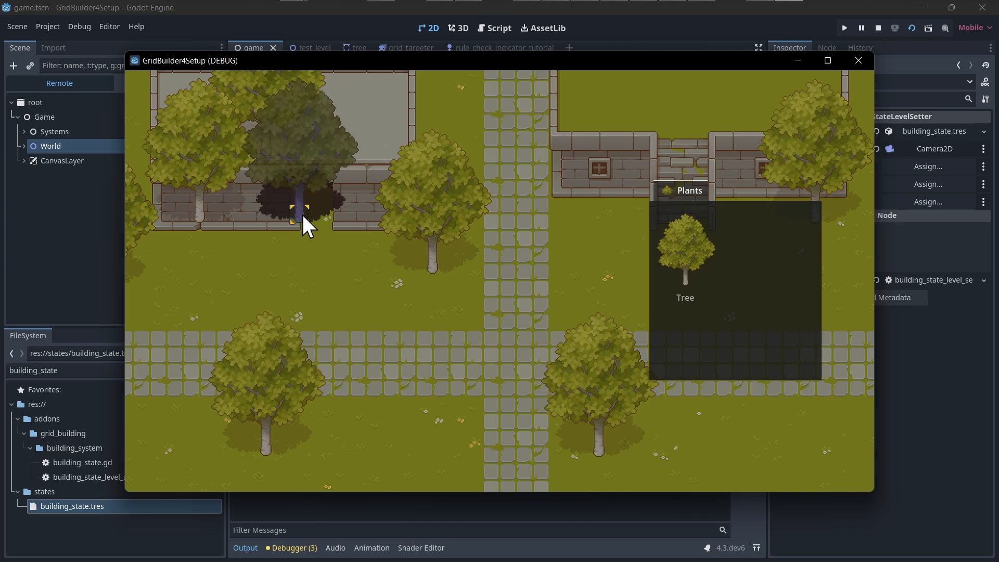
{"action": "left_click", "coordinate": [879, 28]}
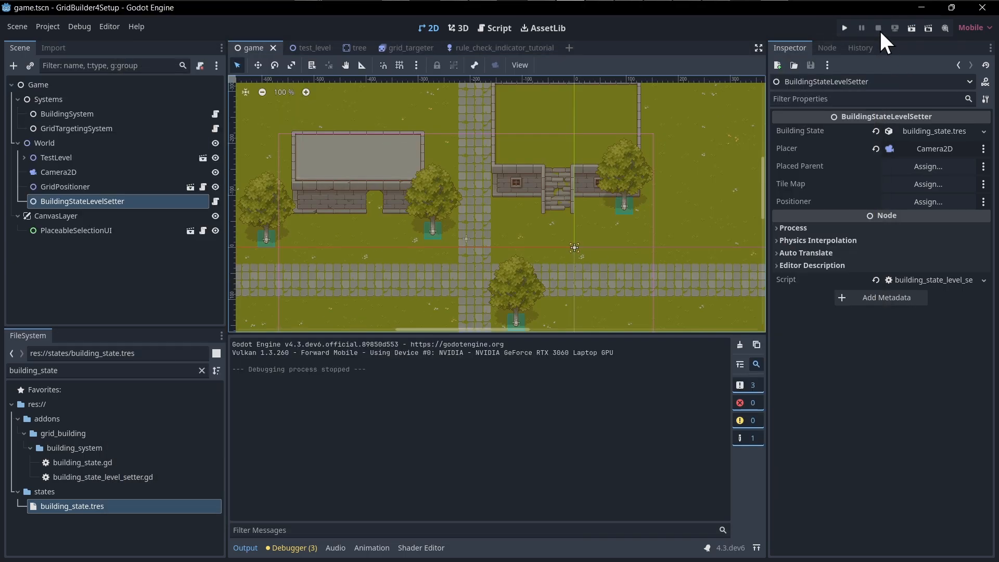
Save the game scene and add a CollisionsCheckRule to the Base Rules of BuildingSystem's placement_validator.tres.
{"action": "key", "text": "ctrl+s"}
{"action": "left_click", "coordinate": [122, 115]}
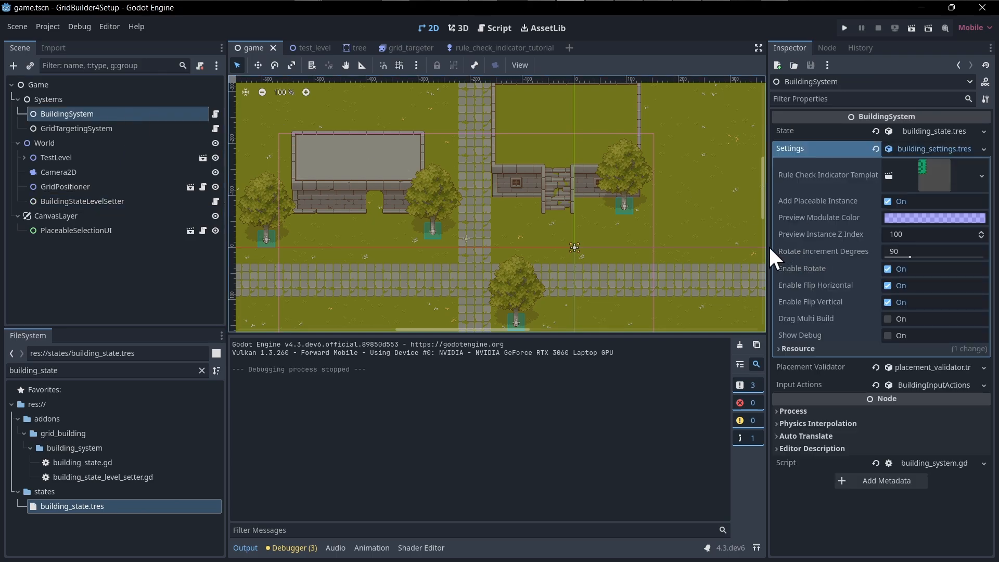
{"action": "left_click_drag", "start_coordinate": [767, 247], "coordinate": [656, 252]}
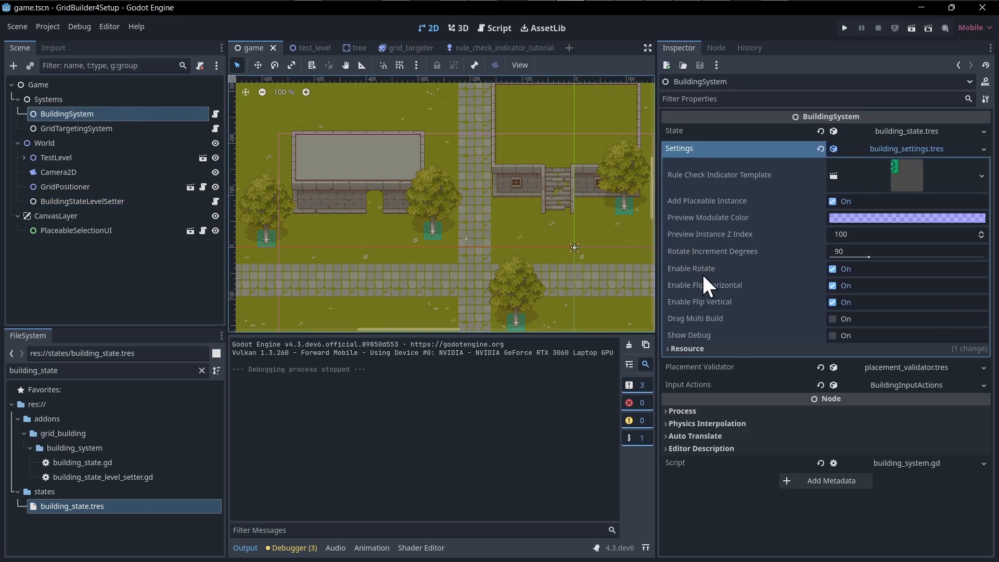
{"action": "left_click", "coordinate": [916, 366]}
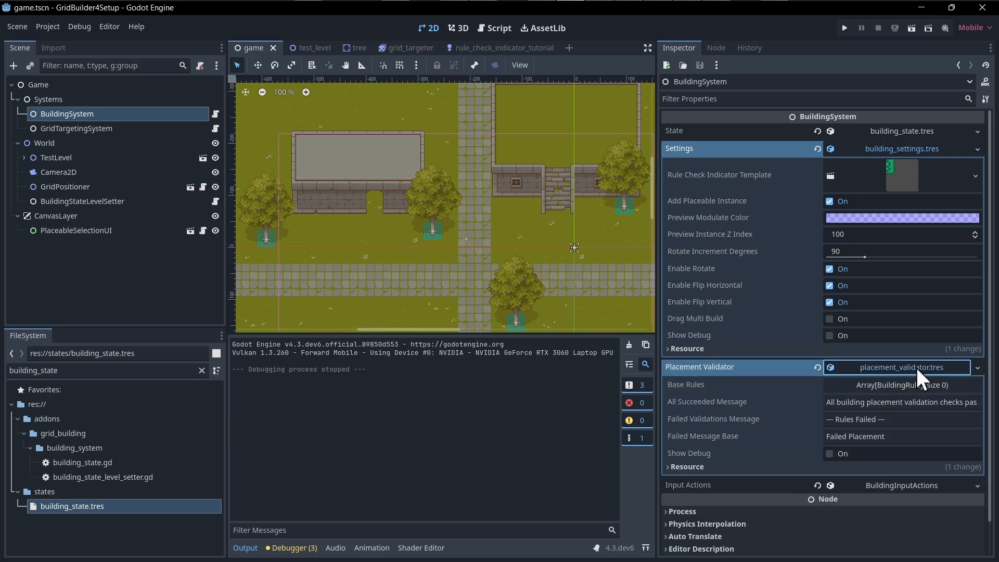
{"action": "left_click", "coordinate": [926, 386]}
{"action": "left_click", "coordinate": [957, 422]}
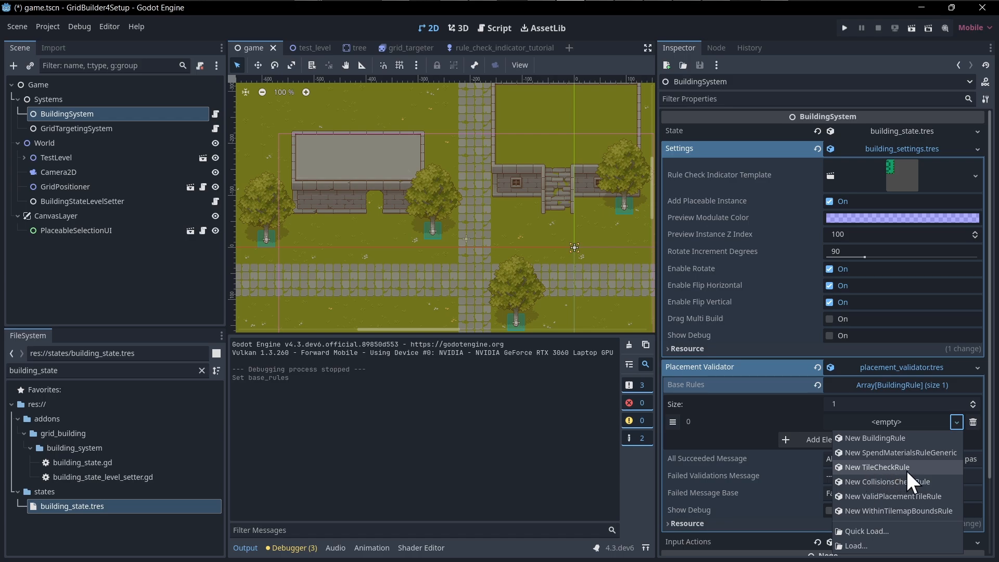
{"action": "left_click", "coordinate": [932, 484]}
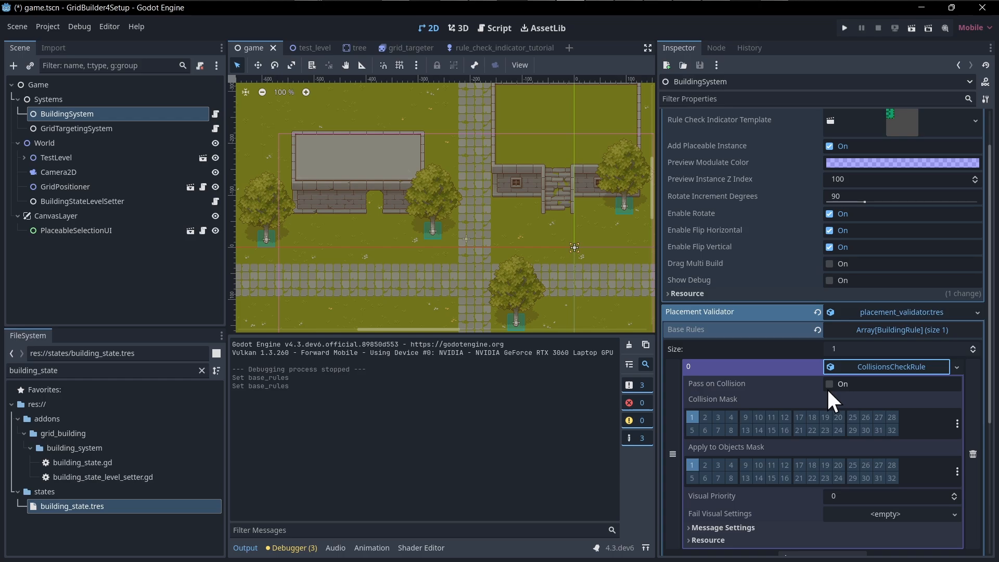
{"action": "scroll", "coordinate": [807, 389], "scroll_direction": "down", "scroll_amount": 2}
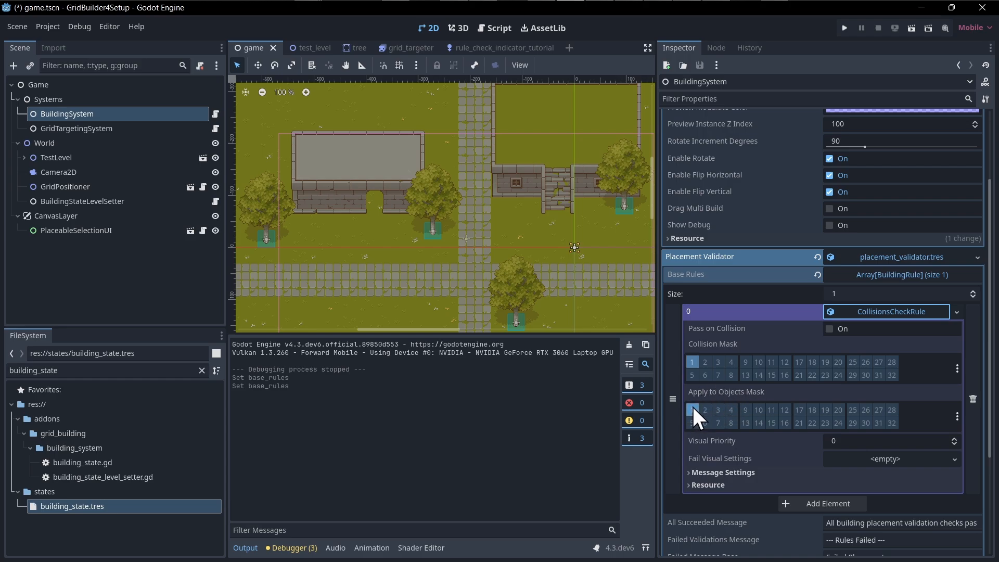
Run the game scene, test placing trees on and beside existing trees and on the building, and stop the game.
{"action": "key", "text": "F6"}
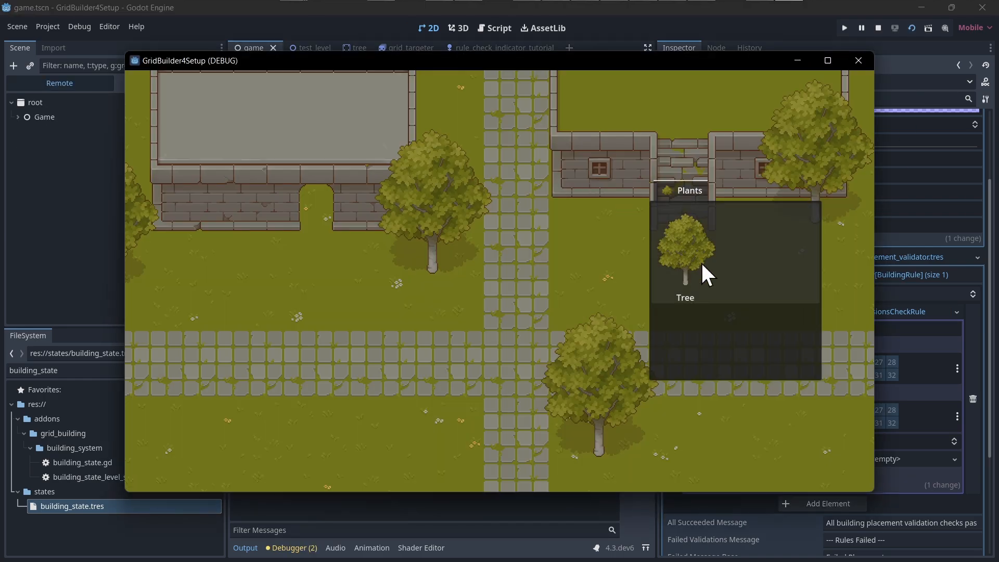
{"action": "left_click", "coordinate": [701, 261]}
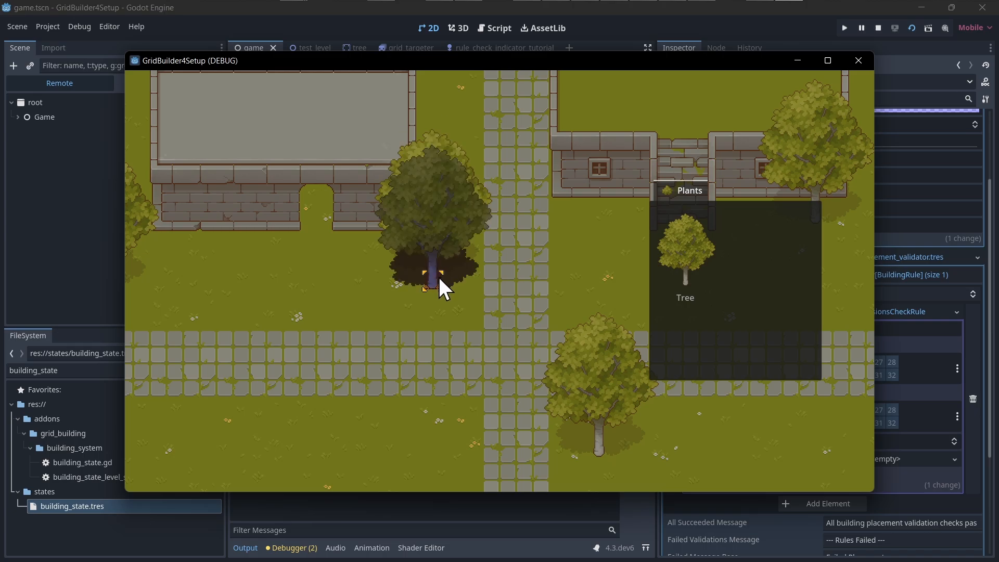
{"action": "left_click", "coordinate": [439, 277]}
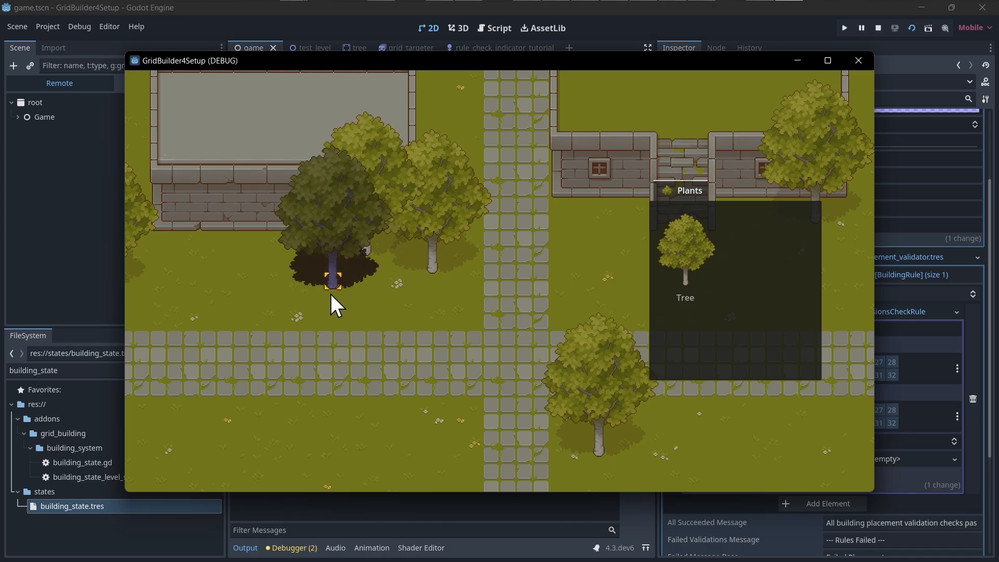
{"action": "left_click", "coordinate": [330, 294]}
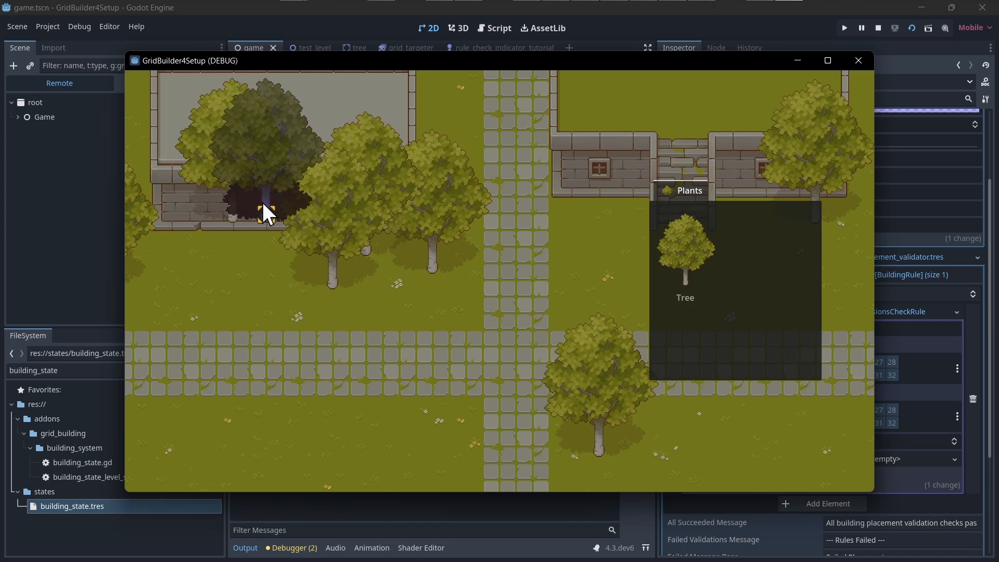
{"action": "left_click", "coordinate": [261, 201]}
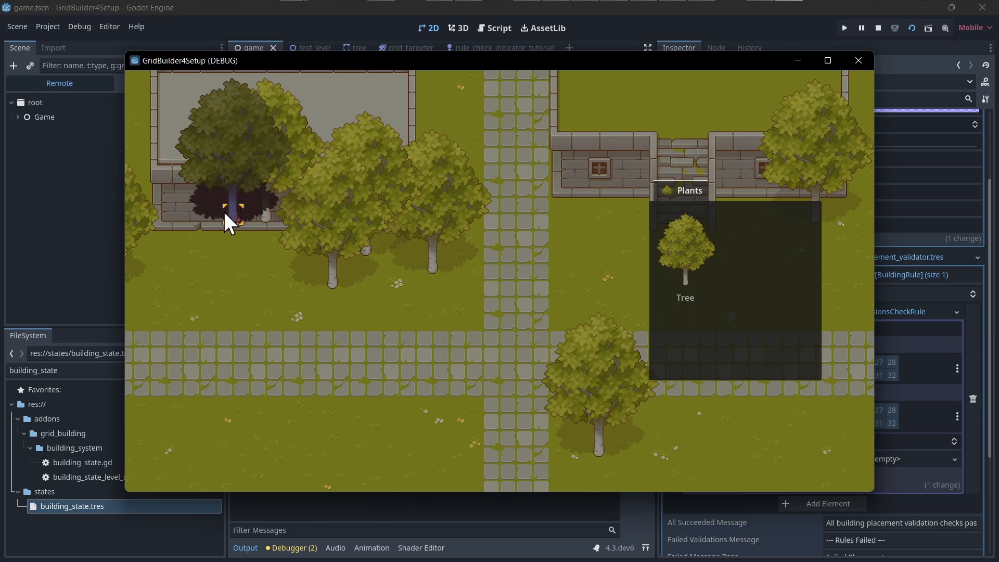
{"action": "left_click", "coordinate": [880, 28]}
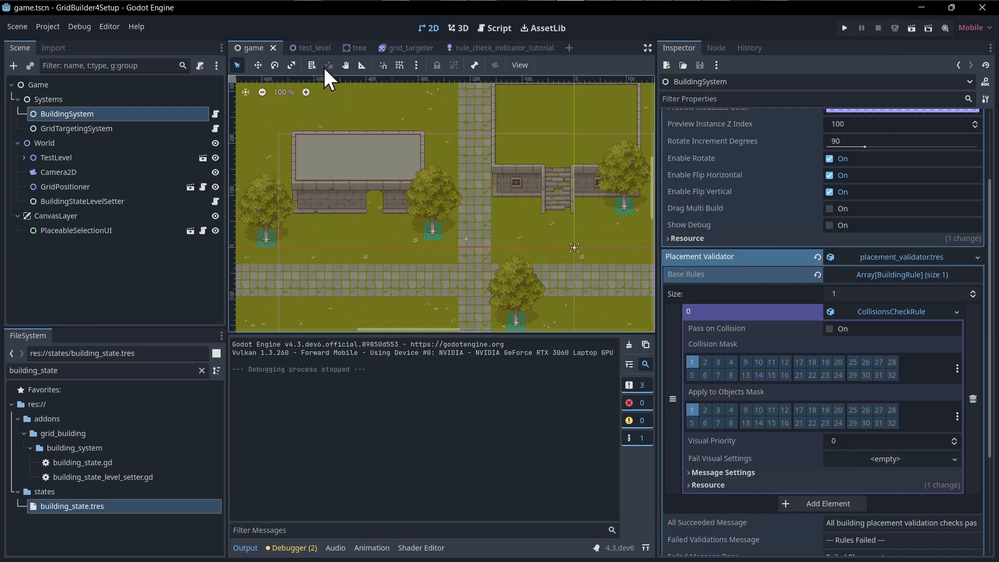
In the test_level scene, open the TX Tileset Wall atlas of the TileMap's tile set for editing.
{"action": "left_click", "coordinate": [308, 45]}
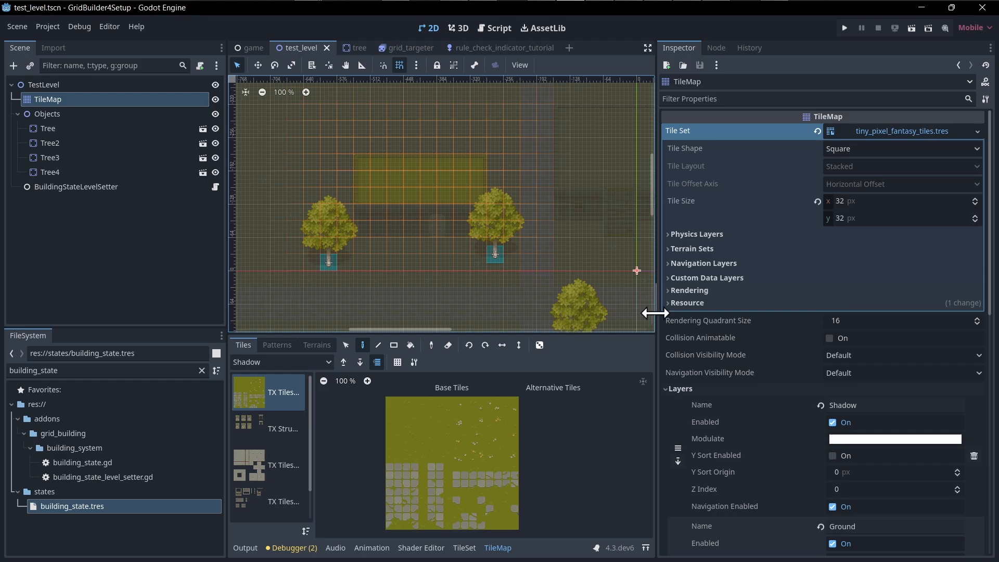
{"action": "left_click_drag", "start_coordinate": [655, 313], "coordinate": [779, 307]}
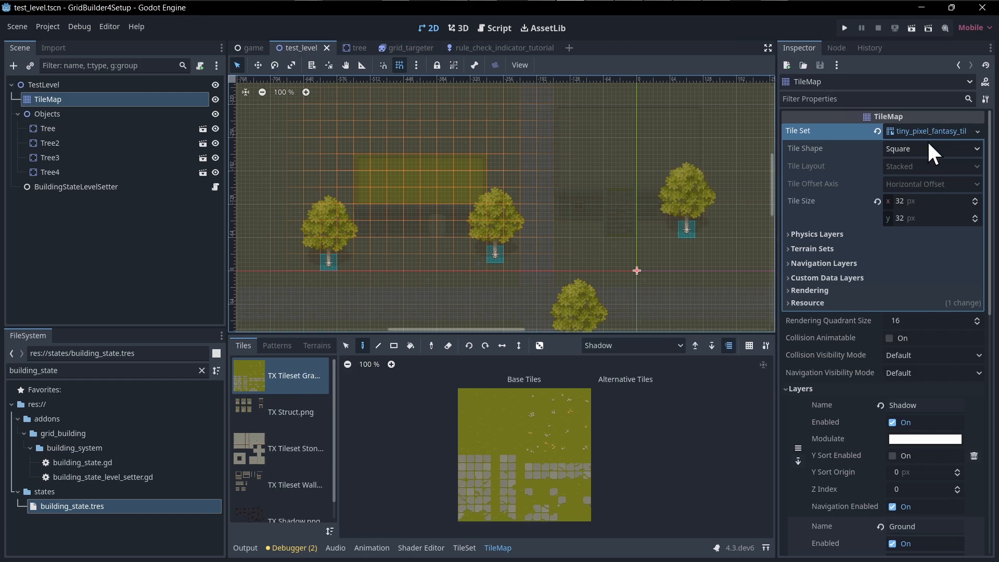
{"action": "left_click_drag", "start_coordinate": [417, 335], "coordinate": [425, 309]}
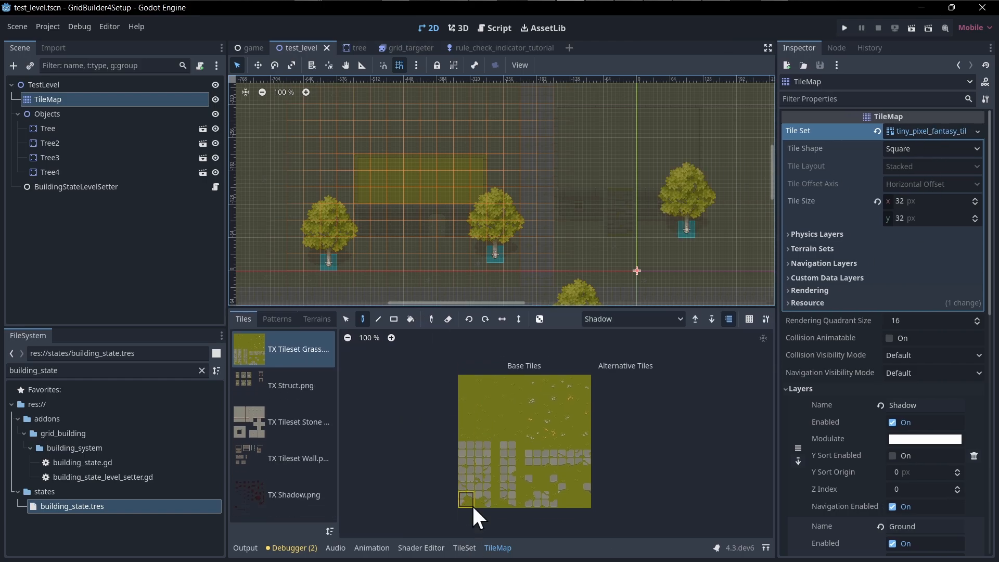
{"action": "left_click", "coordinate": [467, 546]}
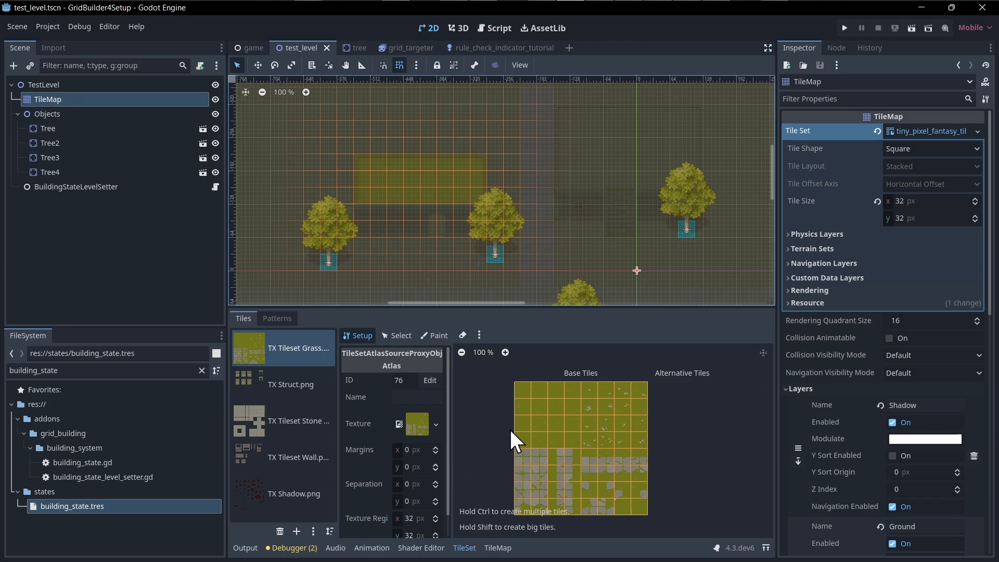
{"action": "scroll", "coordinate": [510, 430], "scroll_direction": "up", "scroll_amount": 1}
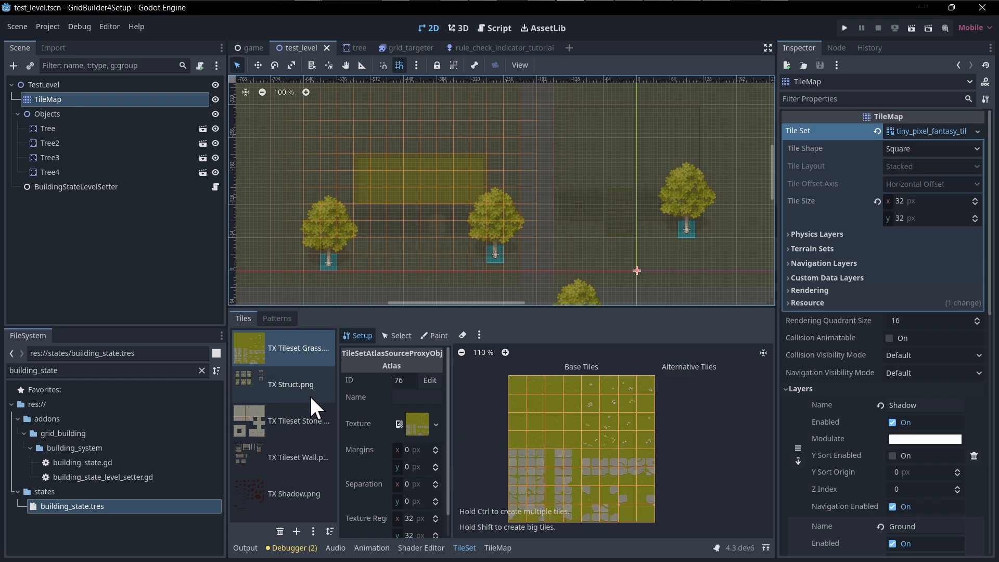
{"action": "left_click", "coordinate": [290, 451]}
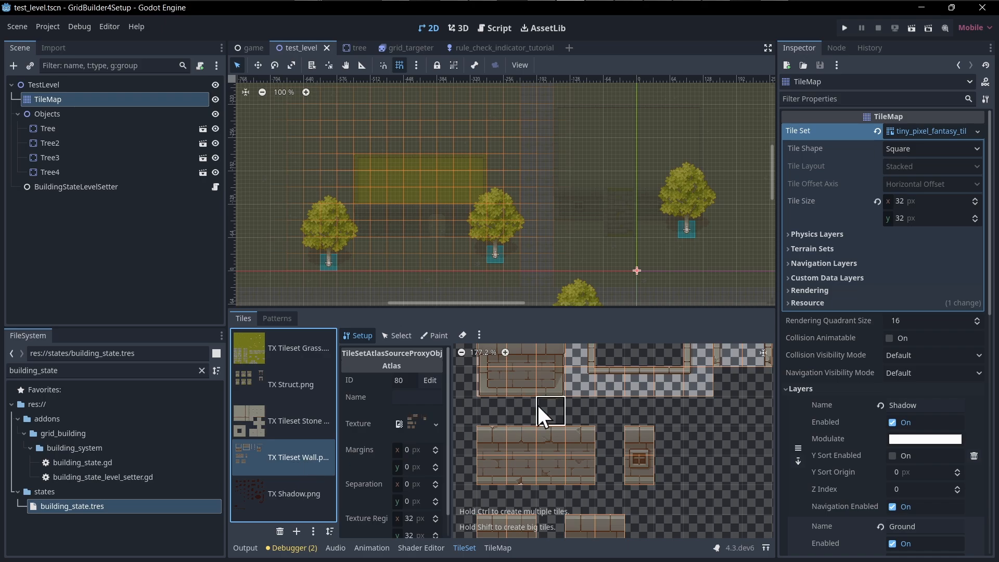
{"action": "scroll", "coordinate": [544, 479], "scroll_direction": "up", "scroll_amount": 2}
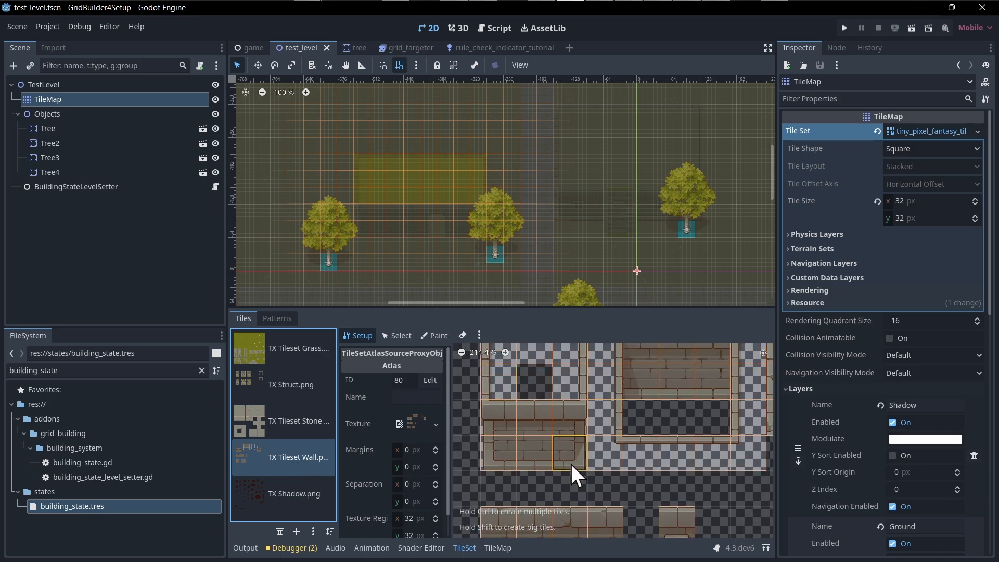
{"action": "scroll", "coordinate": [583, 449], "scroll_direction": "up", "scroll_amount": 2}
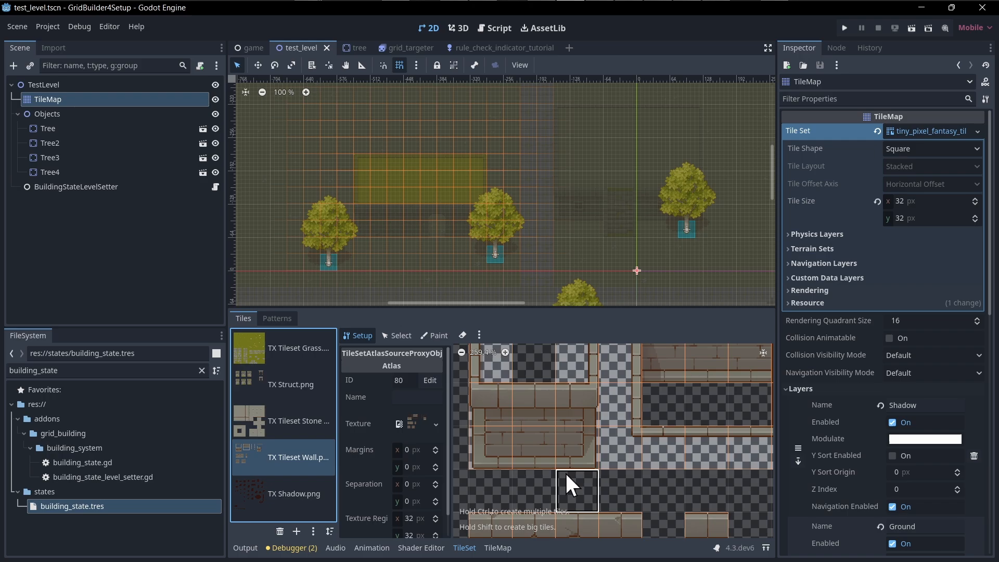
{"action": "left_click", "coordinate": [491, 407]}
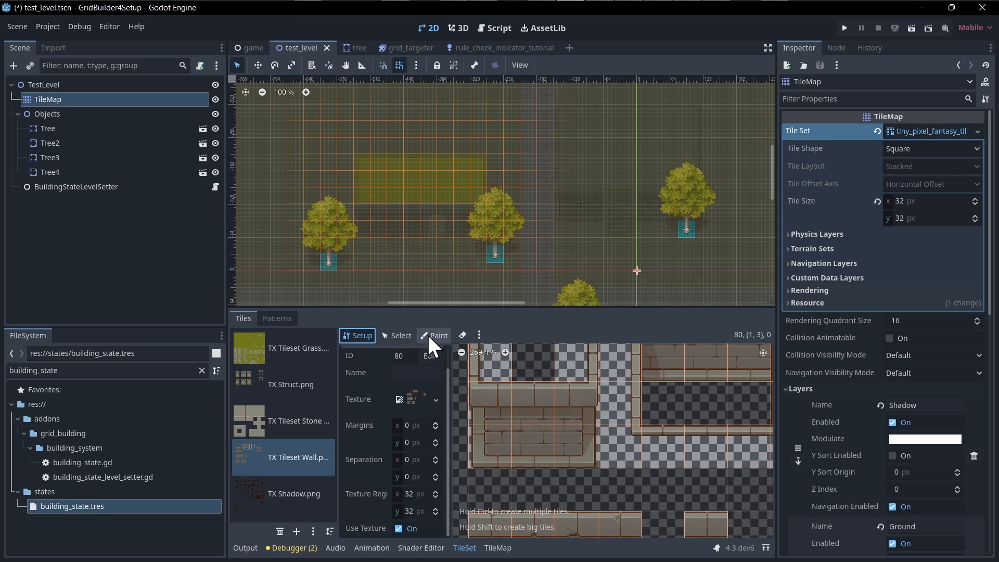
Check the paintable tile properties and add a physics layer to the TileMap's tile set.
{"action": "left_click", "coordinate": [428, 336]}
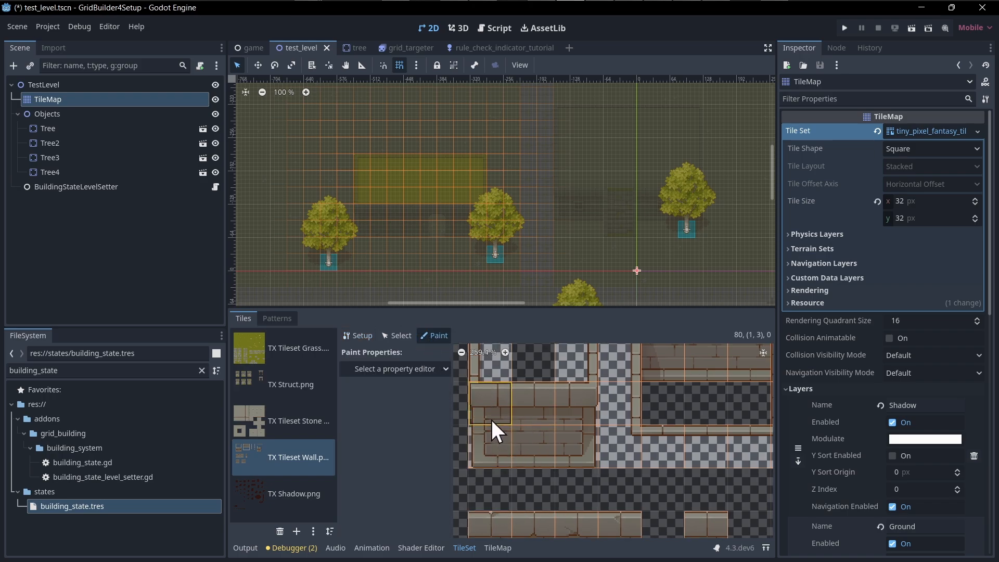
{"action": "left_click", "coordinate": [429, 369]}
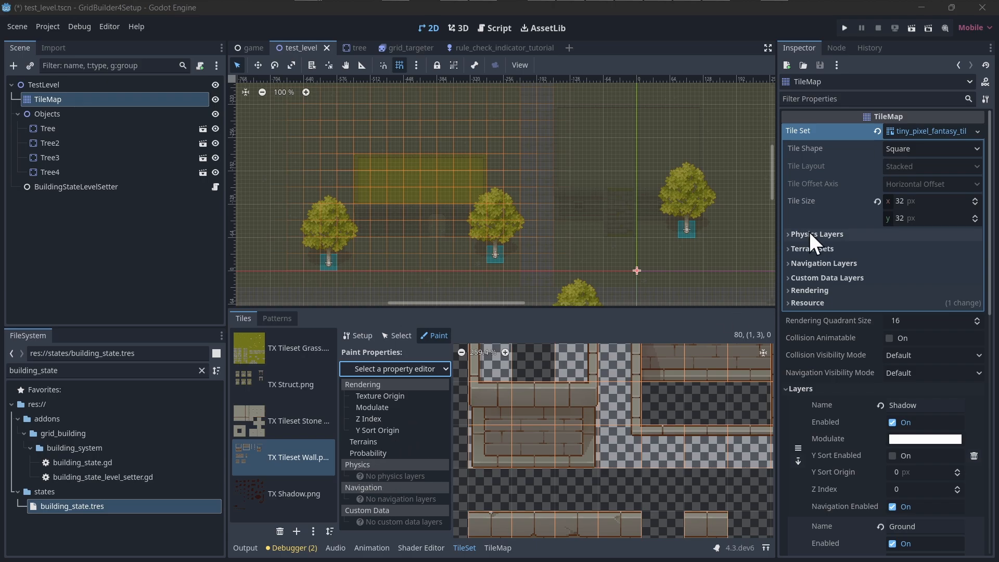
{"action": "left_click", "coordinate": [820, 123]}
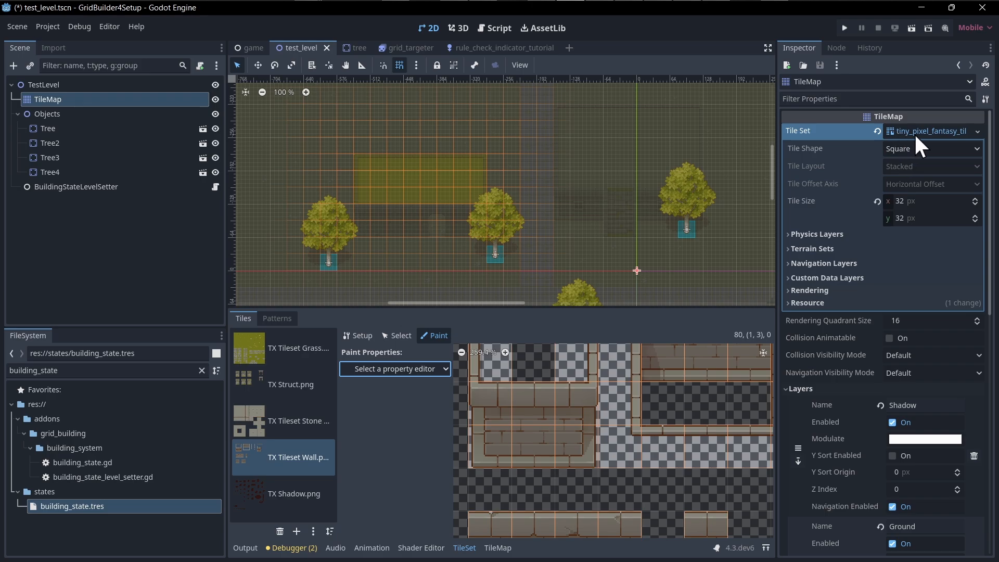
{"action": "left_click", "coordinate": [838, 234]}
{"action": "left_click", "coordinate": [908, 251]}
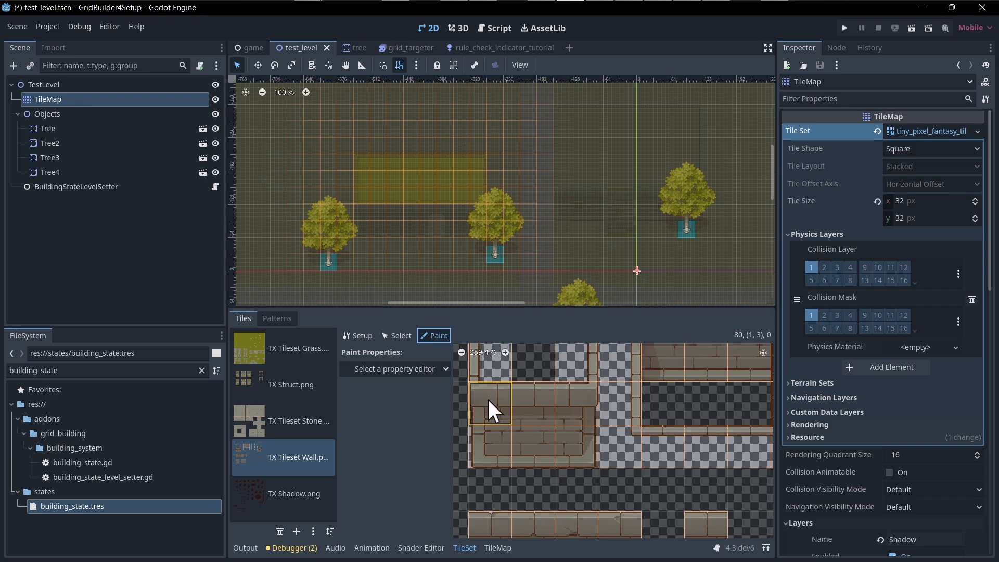
Paint full-square Physics Layer 0 collision onto the solid brick wall-face tiles of the TX Tileset Wall atlas.
{"action": "left_click", "coordinate": [421, 368]}
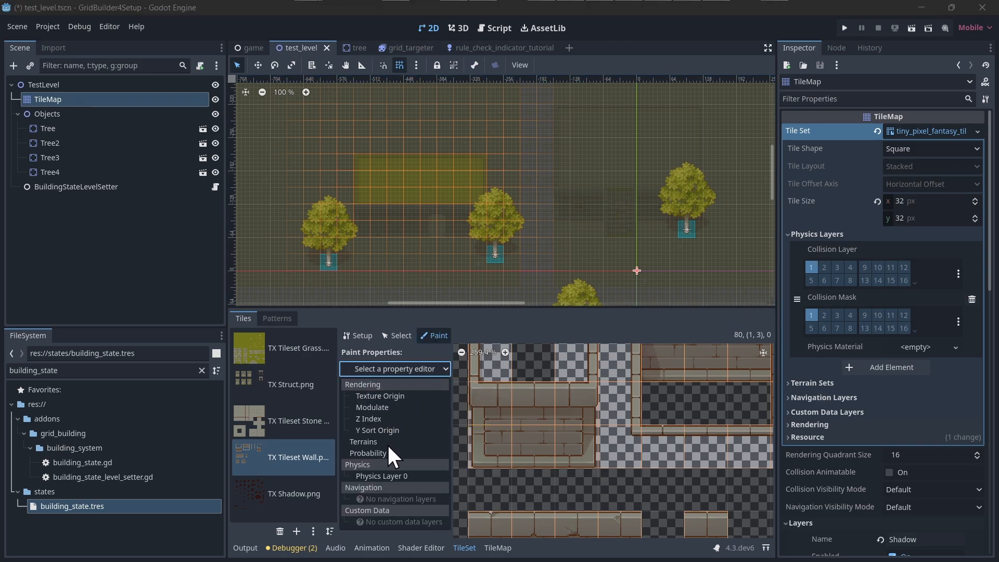
{"action": "left_click", "coordinate": [398, 475]}
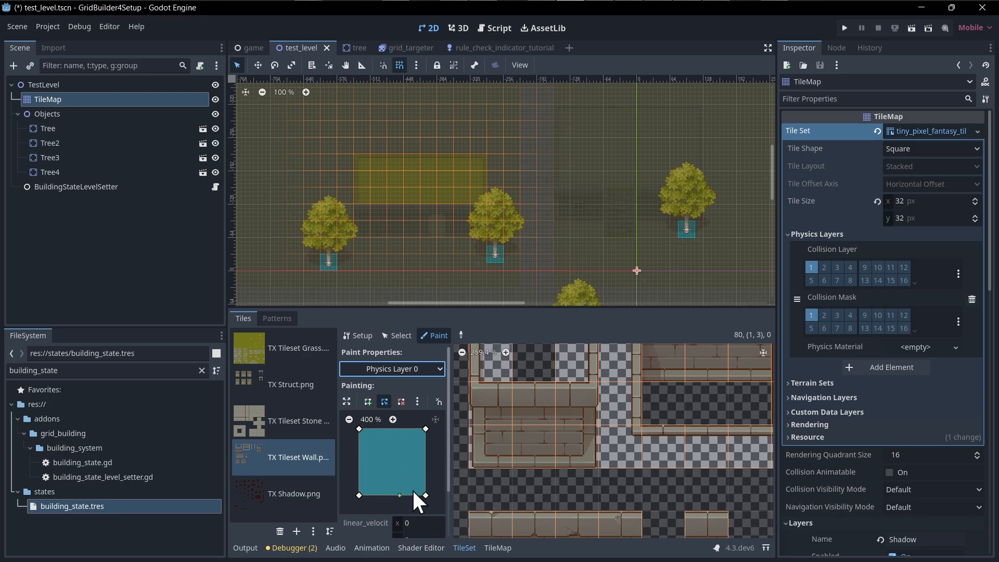
{"action": "left_click", "coordinate": [489, 404]}
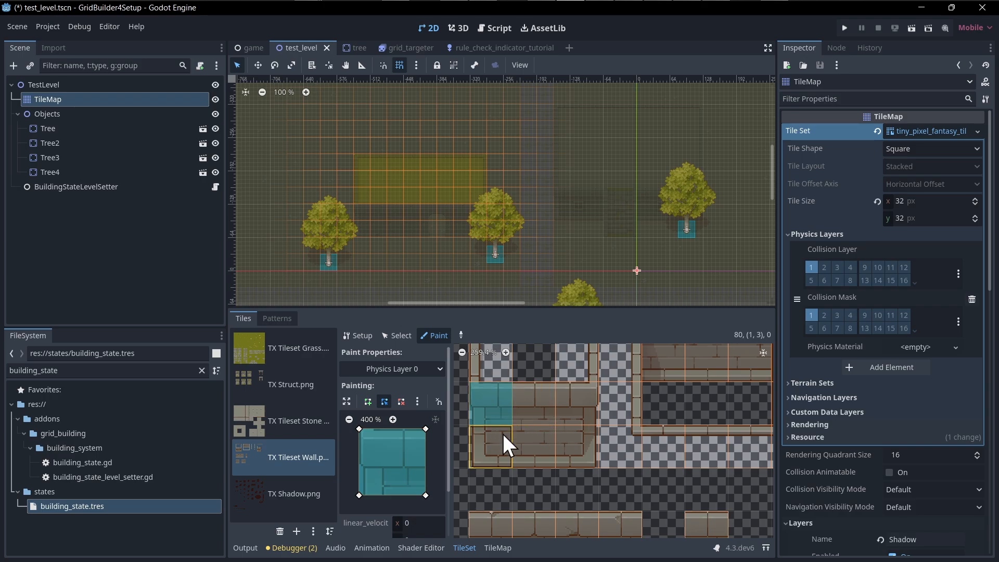
{"action": "mouse_move", "coordinate": [530, 406]}
{"action": "left_mouse_down"}
{"action": "mouse_move", "coordinate": [568, 409]}
{"action": "mouse_move", "coordinate": [583, 458]}
{"action": "mouse_move", "coordinate": [495, 447]}
{"action": "left_mouse_up"}
{"action": "middle_click_drag", "start_coordinate": [628, 413], "coordinate": [531, 475]}
{"action": "mouse_move", "coordinate": [568, 423]}
{"action": "left_mouse_down"}
{"action": "mouse_move", "coordinate": [571, 388]}
{"action": "mouse_move", "coordinate": [630, 366]}
{"action": "mouse_move", "coordinate": [626, 410]}
{"action": "left_mouse_up"}
{"action": "middle_click_drag", "start_coordinate": [627, 411], "coordinate": [713, 413]}
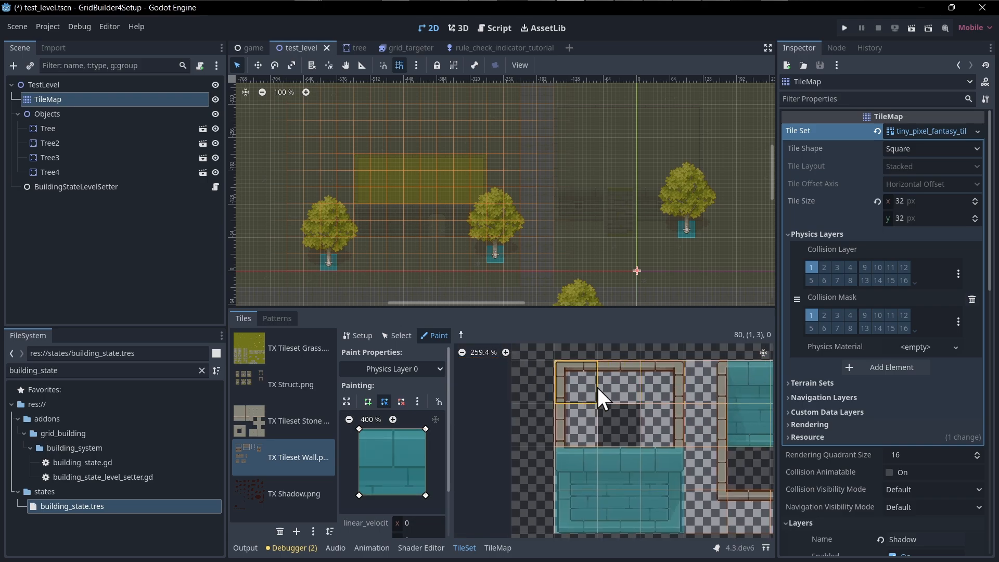
Paint the Physics Layer 0 collision shape onto the left edge tile directly above the first brick wall face.
{"action": "scroll", "coordinate": [574, 381], "scroll_direction": "up", "scroll_amount": 2}
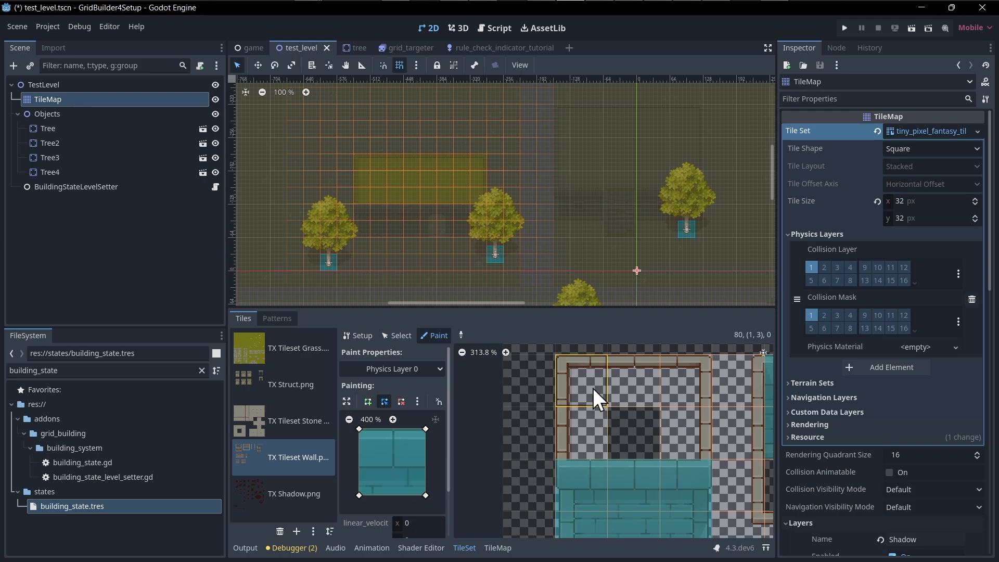
{"action": "scroll", "coordinate": [583, 383], "scroll_direction": "up", "scroll_amount": 4}
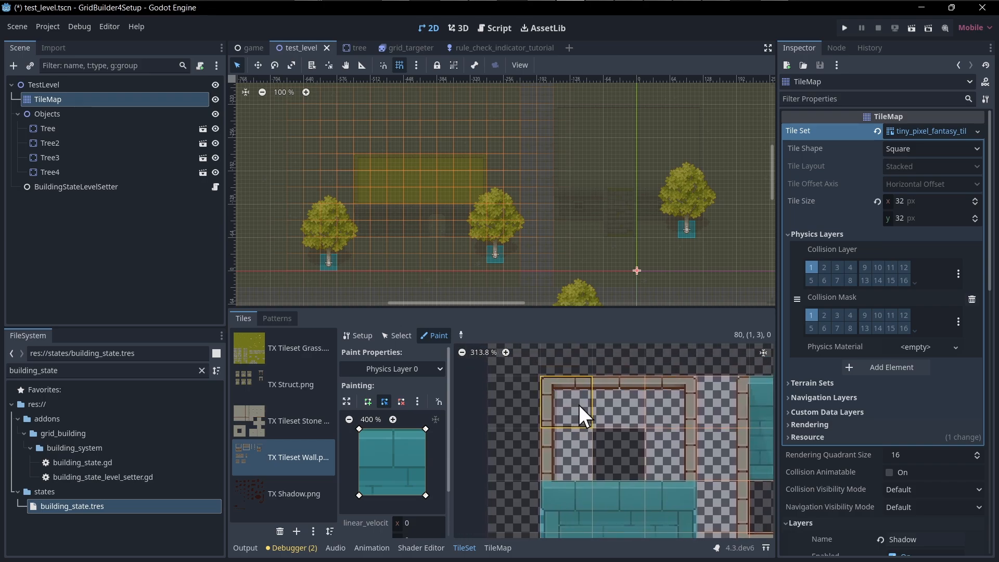
{"action": "scroll", "coordinate": [577, 453], "scroll_direction": "up", "scroll_amount": 2}
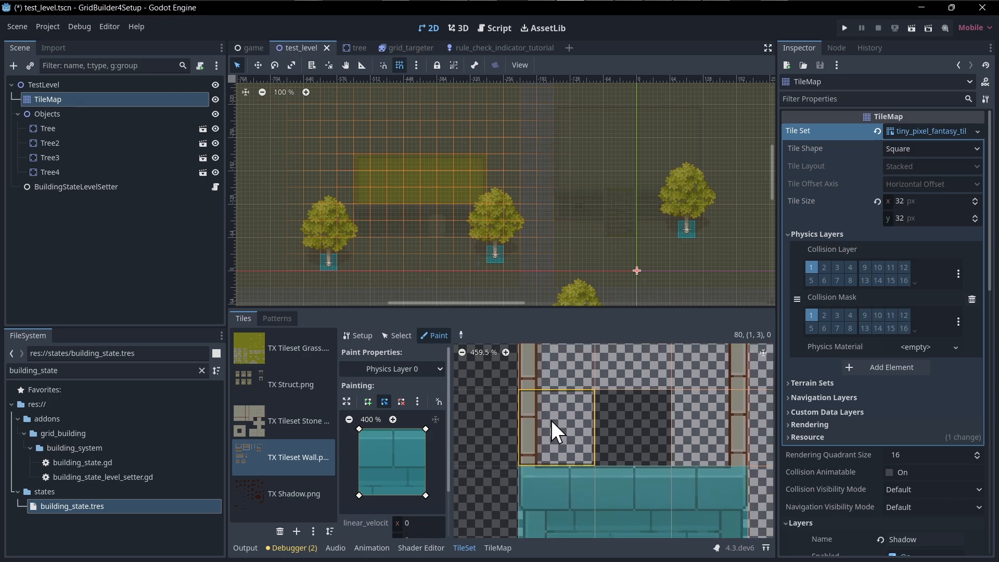
{"action": "left_click", "coordinate": [557, 423]}
{"action": "scroll", "coordinate": [562, 430], "scroll_direction": "up", "scroll_amount": 2}
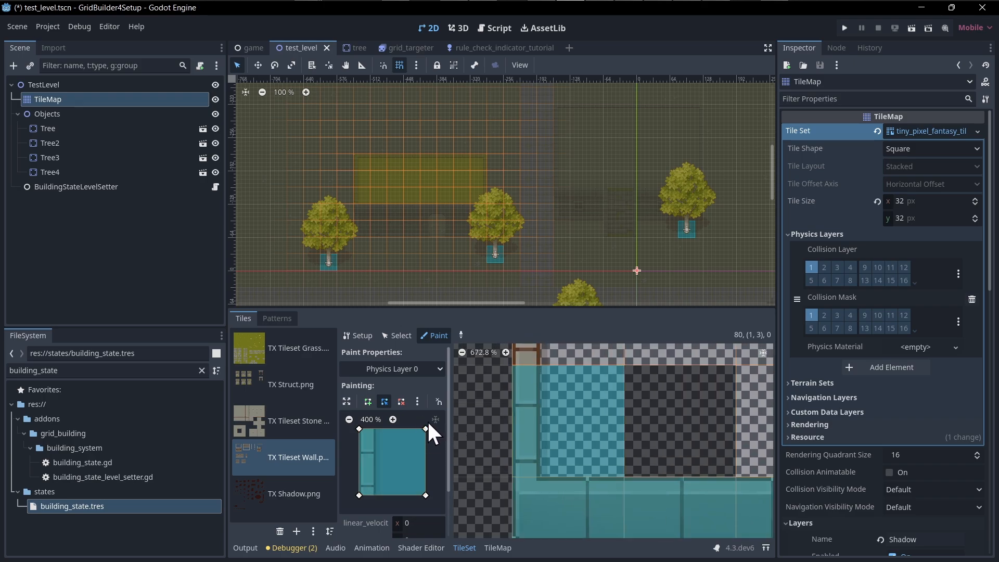
Switch the Physics Layer 0 collision polygon editor to Grid Snap.
{"action": "mouse_move", "coordinate": [427, 428]}
{"action": "left_mouse_down"}
{"action": "mouse_move", "coordinate": [395, 426]}
{"action": "mouse_move", "coordinate": [426, 429]}
{"action": "left_mouse_up"}
{"action": "left_click", "coordinate": [438, 402]}
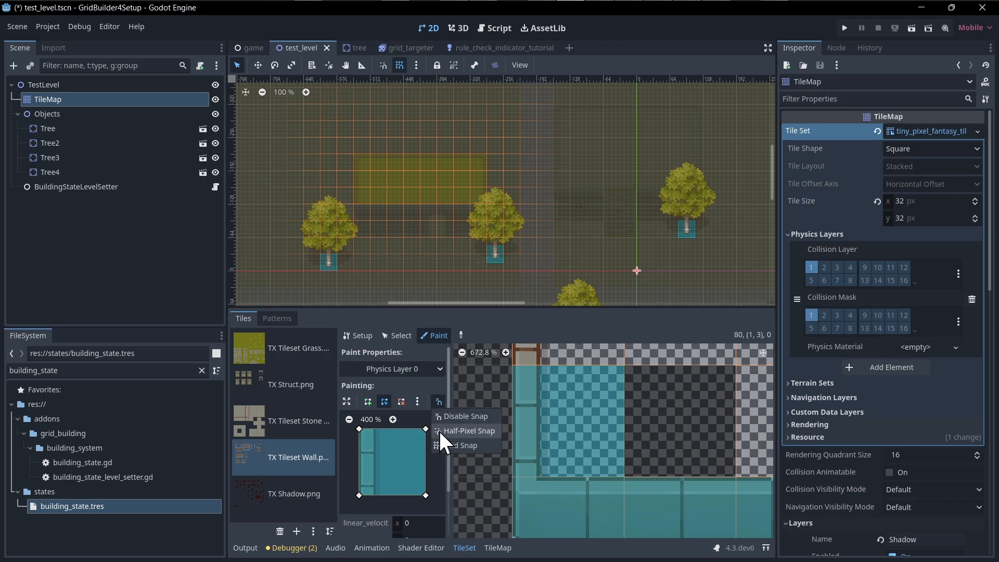
{"action": "left_click", "coordinate": [480, 445]}
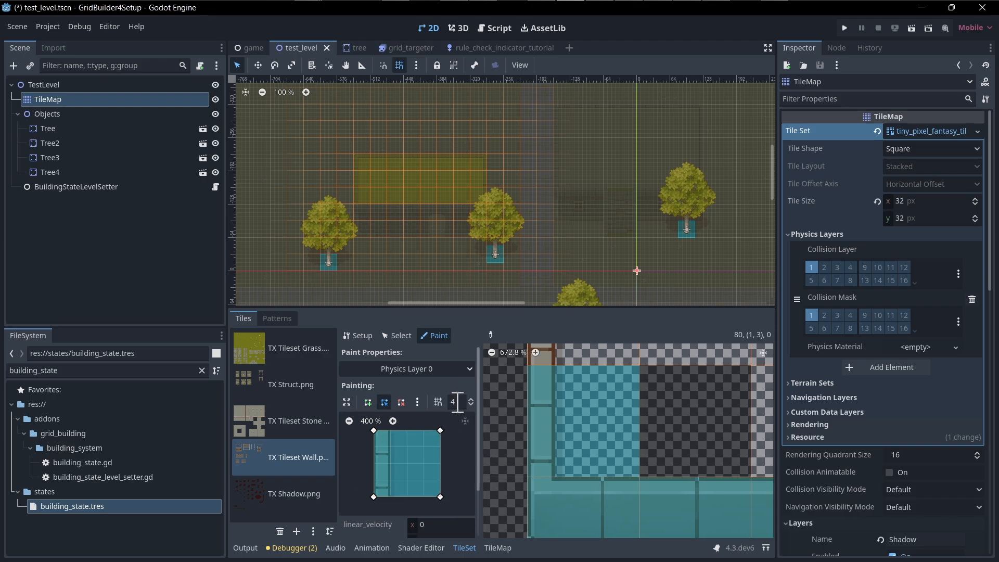
Narrow the Physics Layer 0 collision polygon to the left quarter of the tile and repaint the first wall frame's left edge tile.
{"action": "left_click_drag", "start_coordinate": [442, 432], "coordinate": [391, 431]}
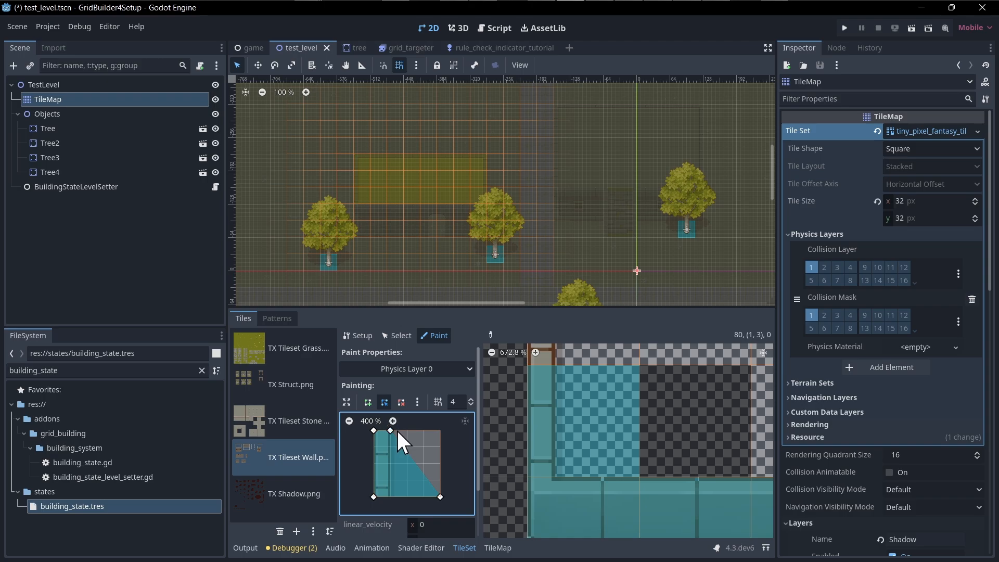
{"action": "left_click_drag", "start_coordinate": [441, 497], "coordinate": [389, 498]}
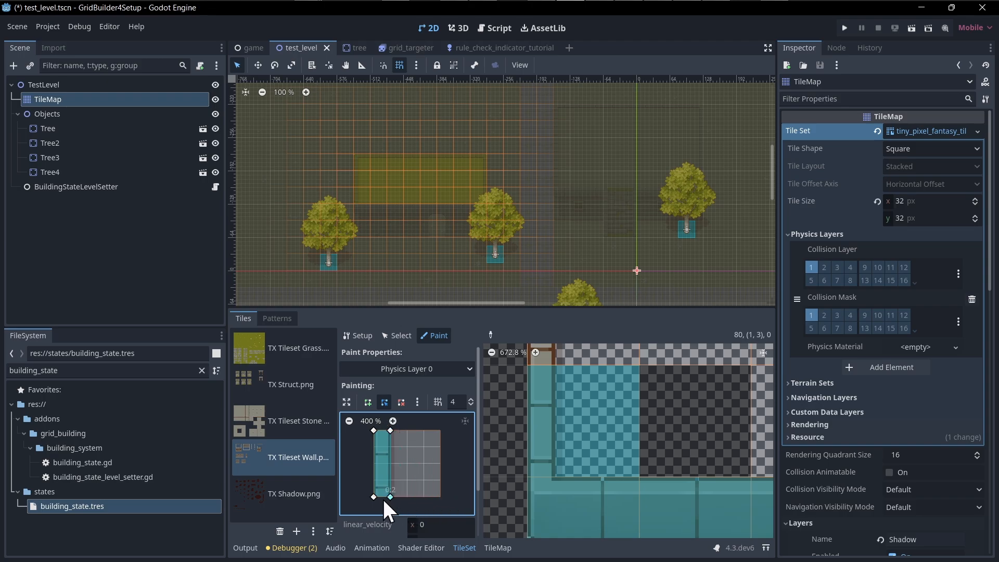
{"action": "left_click", "coordinate": [576, 415]}
{"action": "middle_click_drag", "start_coordinate": [623, 441], "coordinate": [612, 480]}
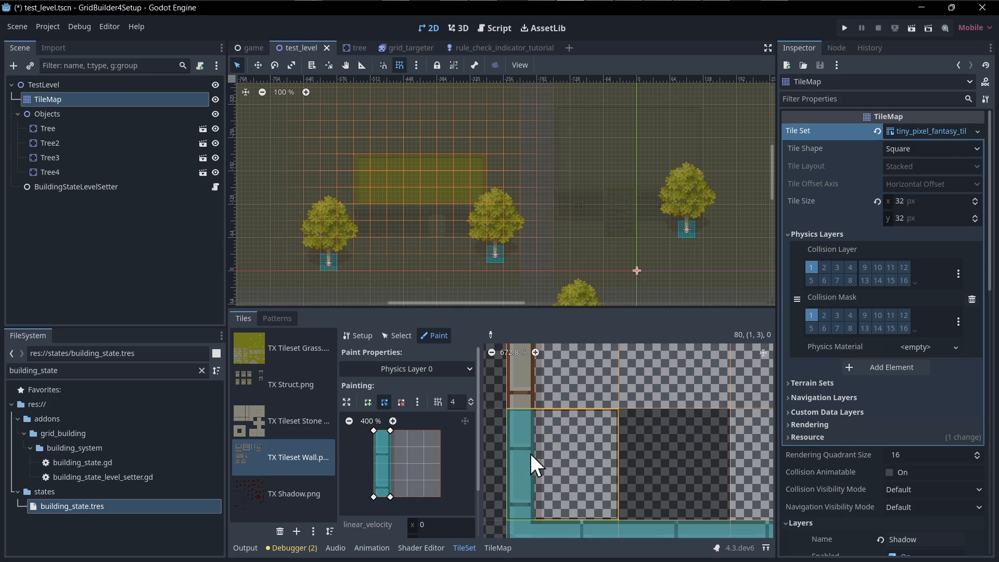
Flip the collision strip horizontally and paint it onto the right edge tile of the first wall frame.
{"action": "scroll", "coordinate": [546, 454], "scroll_direction": "down", "scroll_amount": 2}
{"action": "middle_click_drag", "start_coordinate": [614, 453], "coordinate": [540, 435]}
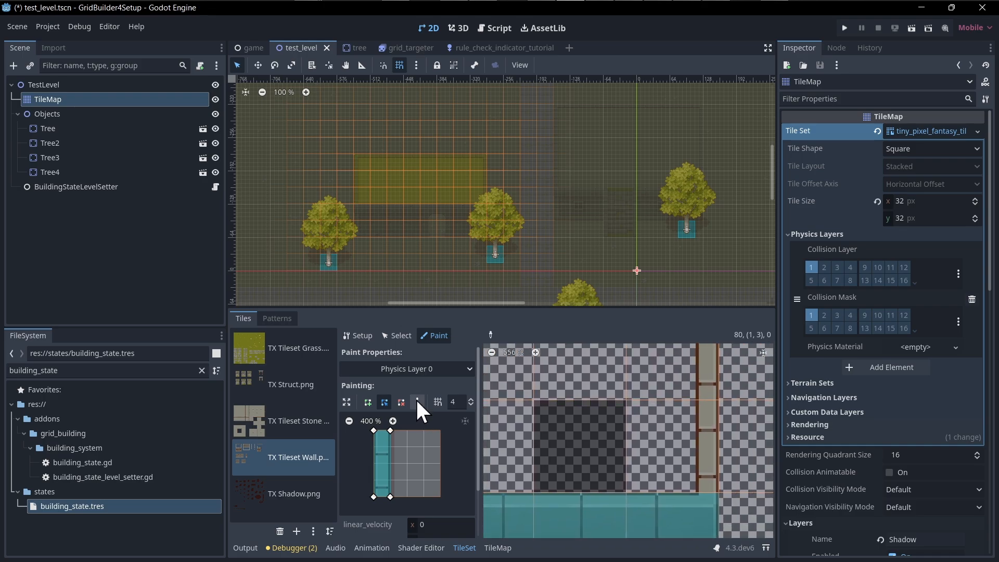
{"action": "left_click", "coordinate": [417, 402]}
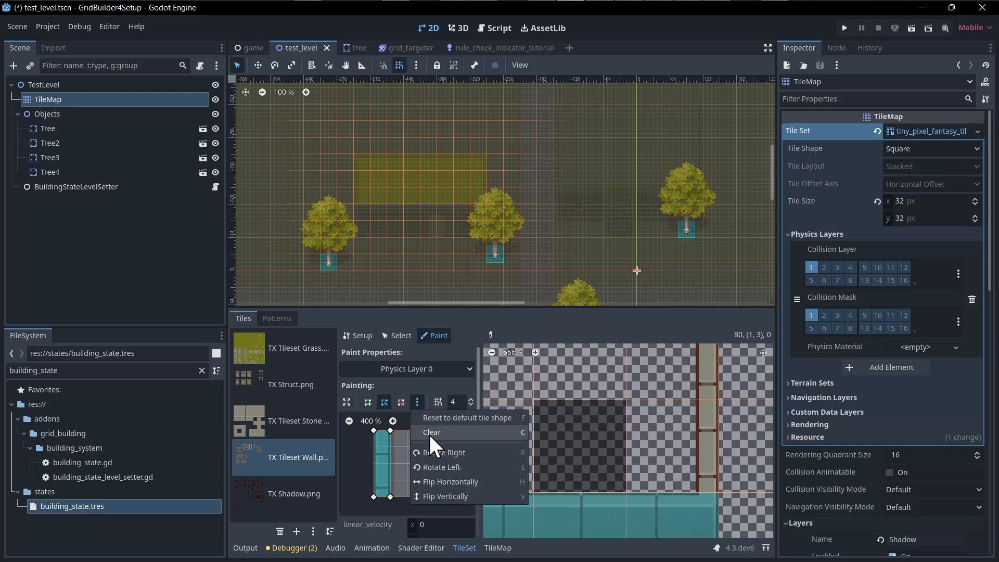
{"action": "left_click", "coordinate": [416, 401]}
{"action": "left_click", "coordinate": [654, 455]}
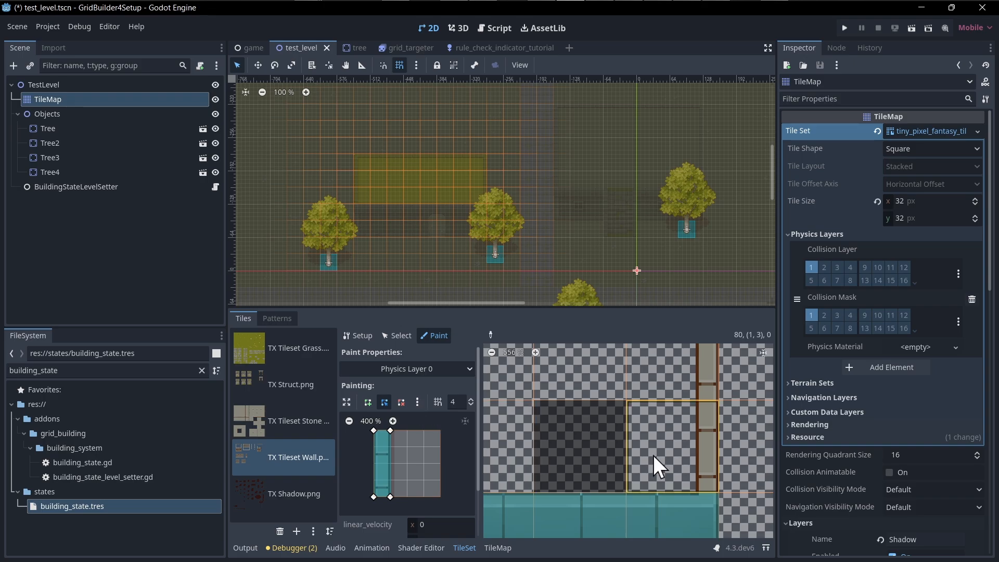
{"action": "left_click", "coordinate": [676, 434]}
{"action": "scroll", "coordinate": [662, 526], "scroll_direction": "down", "scroll_amount": 1}
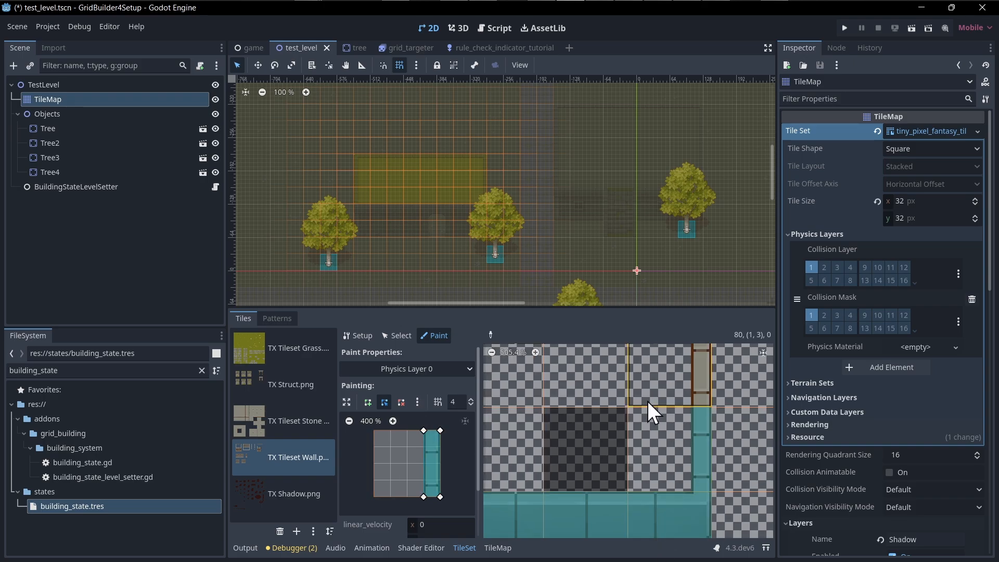
Rotate the collision strip to the tile's top edge and paint it onto the top middle tile of the first wall frame.
{"action": "middle_click_drag", "start_coordinate": [648, 401], "coordinate": [700, 445]}
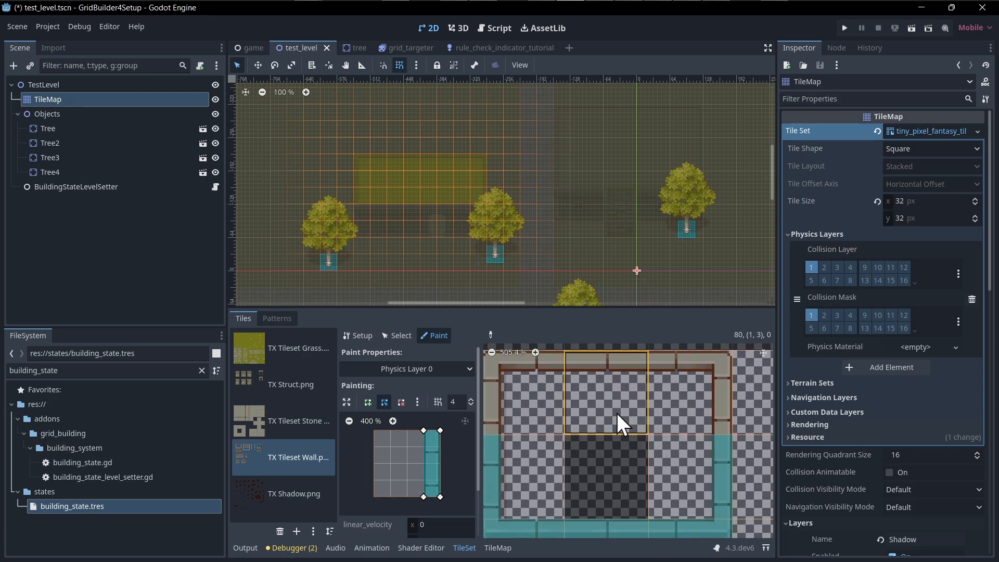
{"action": "left_click", "coordinate": [417, 401]}
{"action": "left_click", "coordinate": [418, 400]}
{"action": "key", "text": "r"}
{"action": "key", "text": "r"}
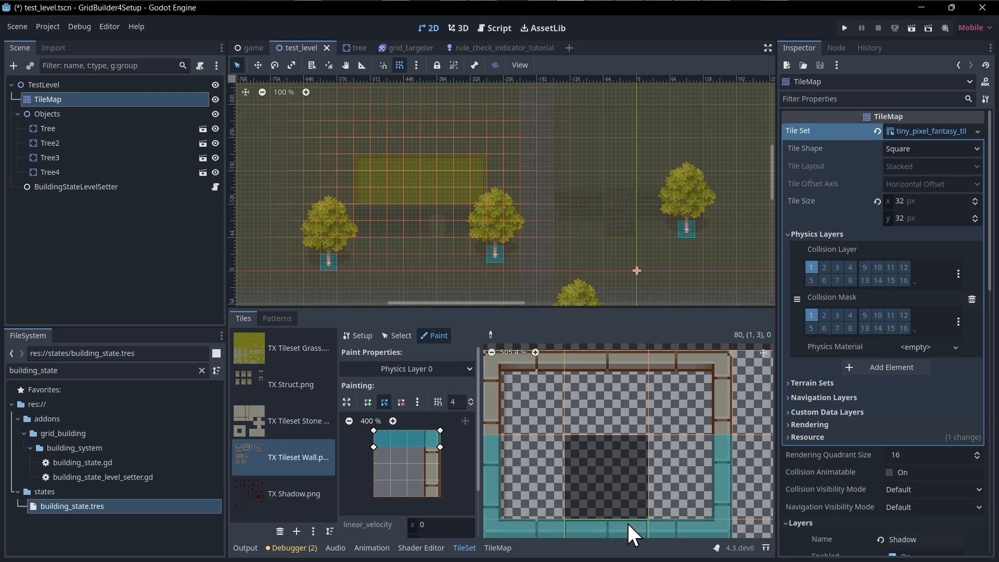
{"action": "key", "text": "r"}
{"action": "left_click", "coordinate": [605, 407]}
Paint the top-edge collision strip onto the bottom trim of the second wall frame.
{"action": "middle_click_drag", "start_coordinate": [611, 472], "coordinate": [505, 358]}
{"action": "scroll", "coordinate": [549, 482], "scroll_direction": "down", "scroll_amount": 7}
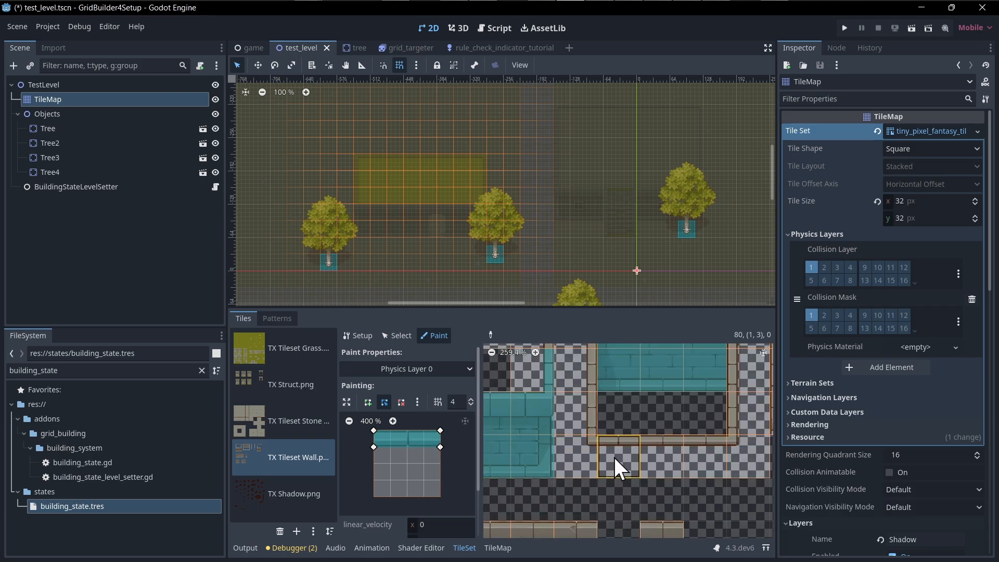
{"action": "left_click_drag", "start_coordinate": [614, 460], "coordinate": [695, 449]}
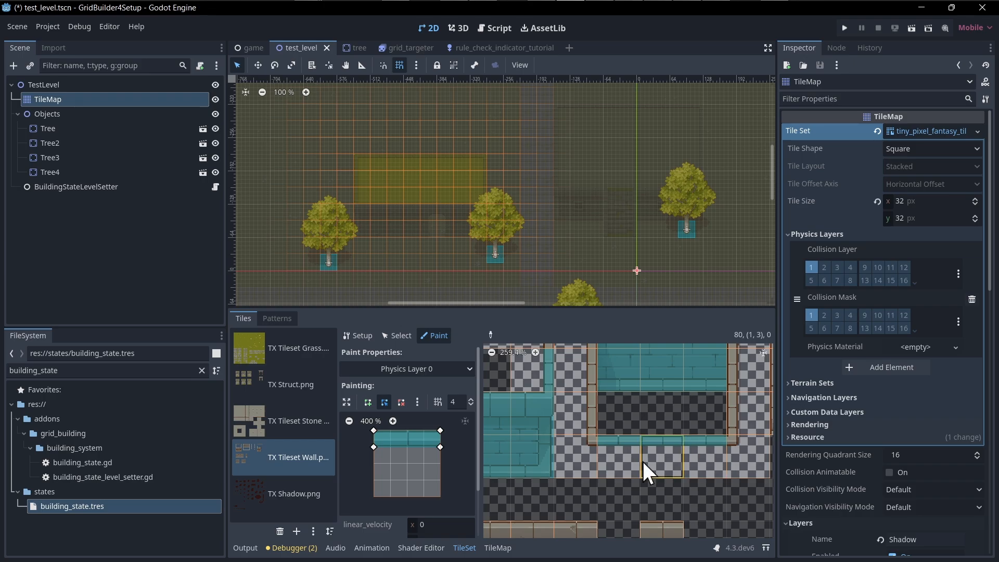
Reshape the collision polygon into an L along the top and left edges and paint it onto the first frame's top-left corner tile.
{"action": "middle_click_drag", "start_coordinate": [649, 451], "coordinate": [684, 506]}
{"action": "middle_click_drag", "start_coordinate": [581, 424], "coordinate": [616, 488]}
{"action": "scroll", "coordinate": [609, 401], "scroll_direction": "up", "scroll_amount": 3}
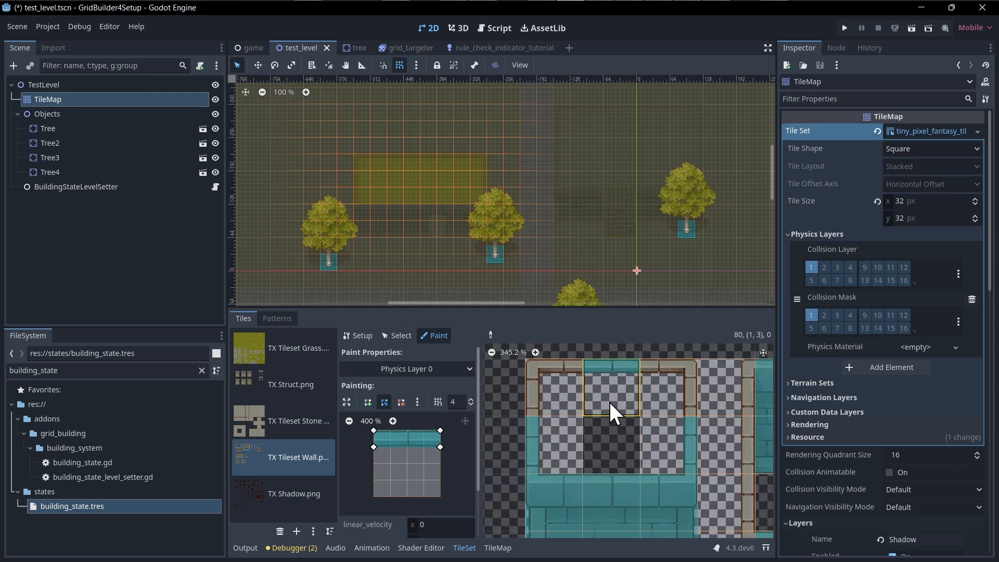
{"action": "middle_click_drag", "start_coordinate": [602, 411], "coordinate": [603, 453]}
{"action": "scroll", "coordinate": [585, 424], "scroll_direction": "up", "scroll_amount": 3}
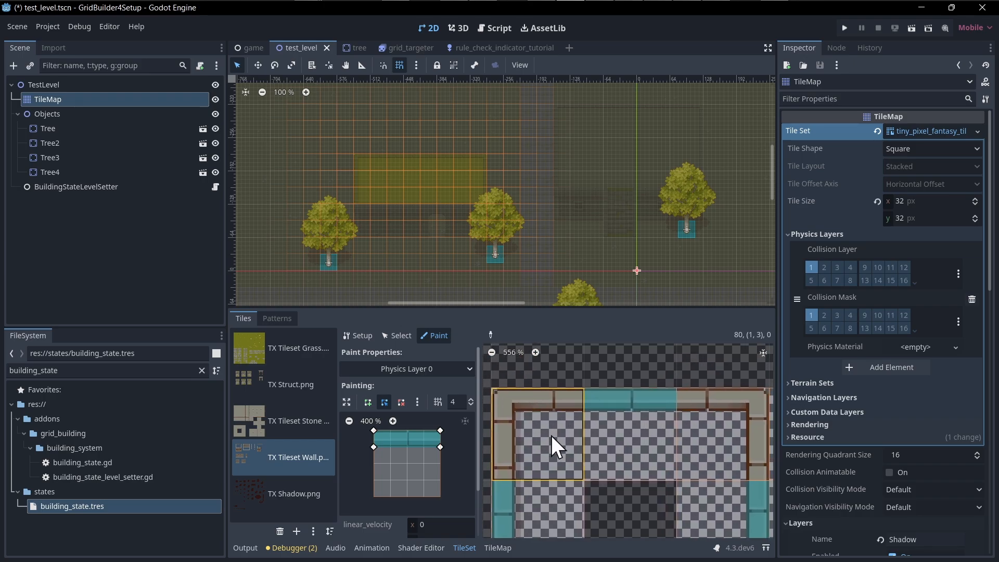
{"action": "left_click", "coordinate": [539, 411]}
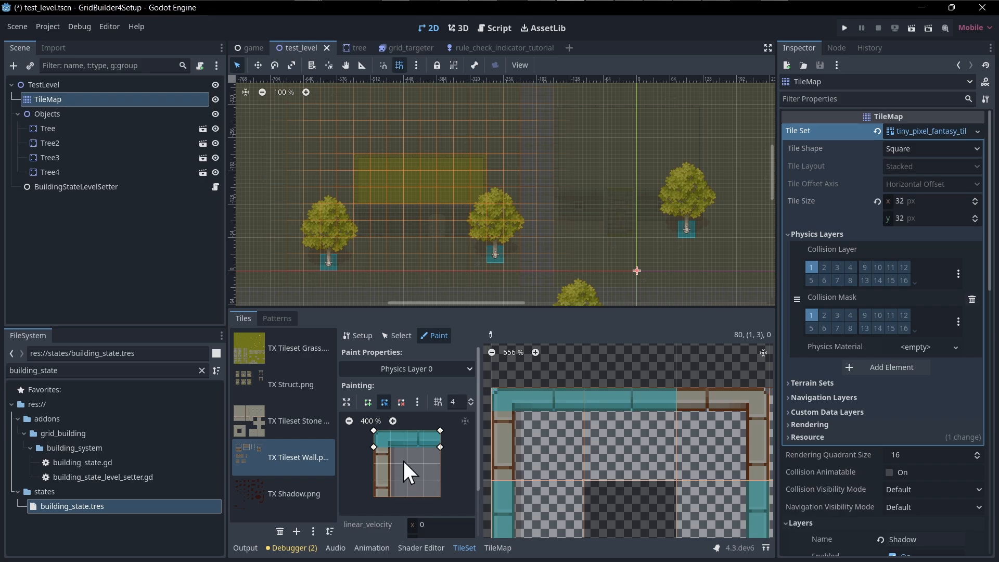
{"action": "scroll", "coordinate": [403, 462], "scroll_direction": "down", "scroll_amount": 1}
{"action": "left_click", "coordinate": [391, 423]}
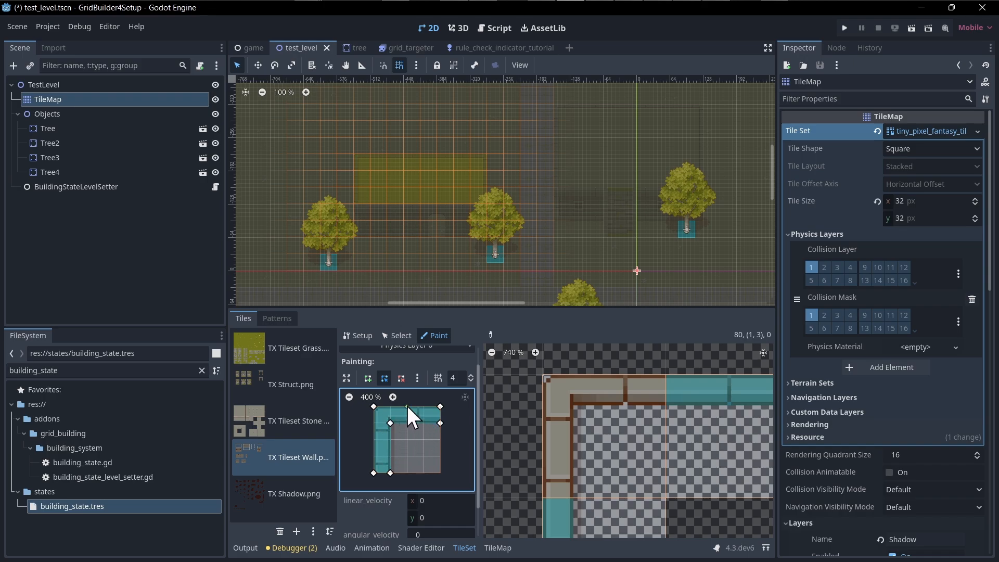
{"action": "left_click", "coordinate": [628, 456]}
{"action": "scroll", "coordinate": [645, 426], "scroll_direction": "down", "scroll_amount": 3}
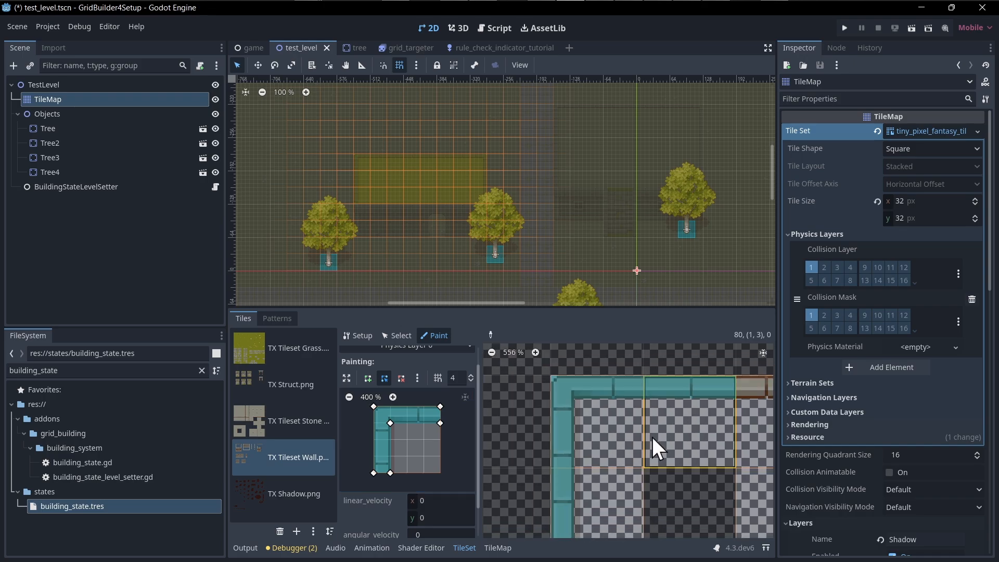
Flip the L-shaped collision polygon horizontally and paint it onto the first frame's top-right corner tile.
{"action": "scroll", "coordinate": [697, 434], "scroll_direction": "down", "scroll_amount": 1}
{"action": "middle_click_drag", "start_coordinate": [687, 441], "coordinate": [612, 438]}
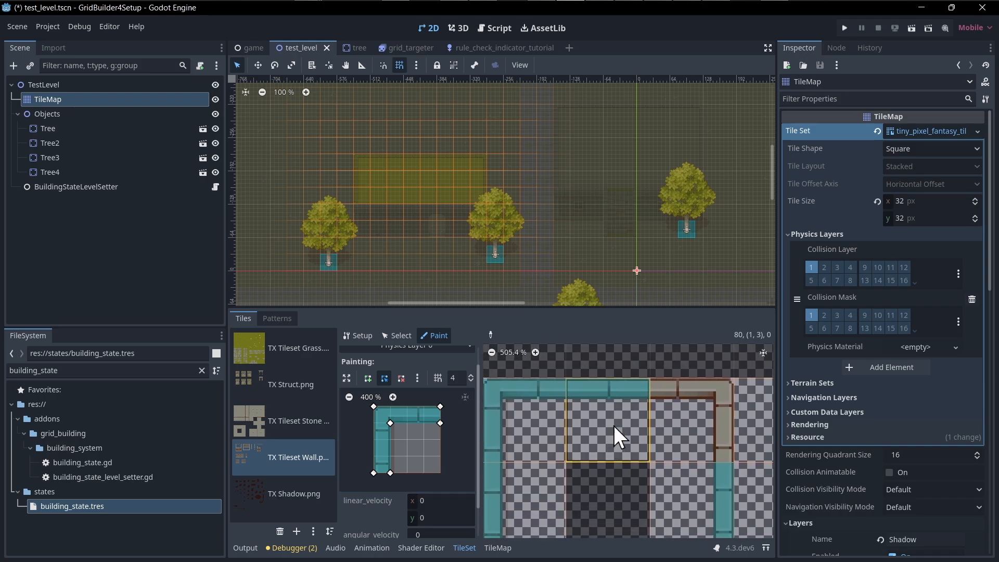
{"action": "left_click", "coordinate": [688, 419]}
Review the painted collision coverage across the TX Tileset Wall atlas and the level's walls.
{"action": "scroll", "coordinate": [677, 484], "scroll_direction": "down", "scroll_amount": 3}
{"action": "middle_click_drag", "start_coordinate": [679, 502], "coordinate": [520, 432]}
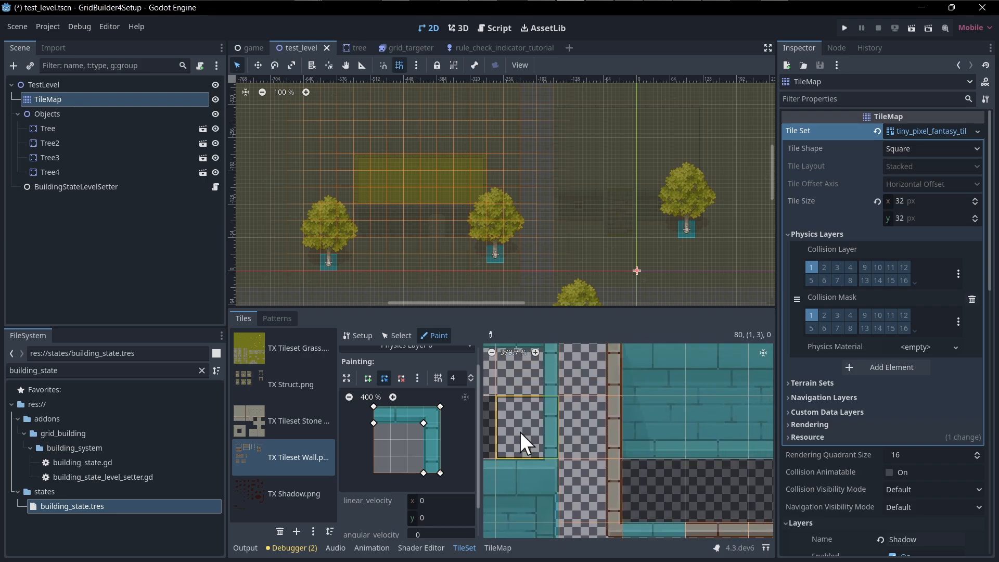
{"action": "middle_click_drag", "start_coordinate": [622, 433], "coordinate": [661, 467]}
{"action": "scroll", "coordinate": [594, 479], "scroll_direction": "down", "scroll_amount": 9}
{"action": "scroll", "coordinate": [447, 174], "scroll_direction": "up", "scroll_amount": 5}
{"action": "middle_click_drag", "start_coordinate": [442, 203], "coordinate": [543, 270]}
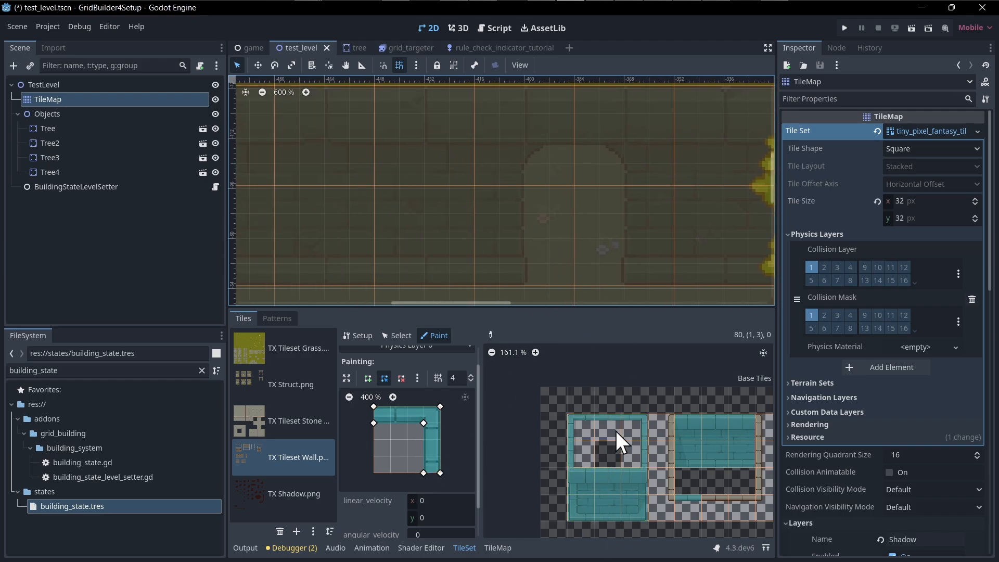
{"action": "scroll", "coordinate": [636, 435], "scroll_direction": "down", "scroll_amount": 6}
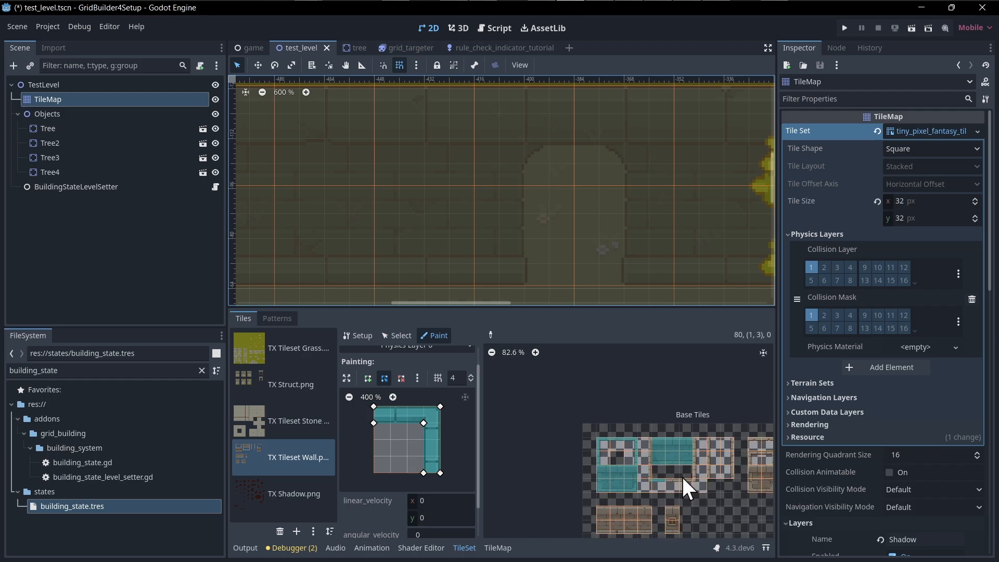
Save the level changes, switch to the game scene and enable Visible Collision Shapes for debugging.
{"action": "left_click", "coordinate": [243, 50]}
{"action": "key", "text": "ctrl+s"}
{"action": "middle_click_drag", "start_coordinate": [416, 206], "coordinate": [409, 245]}
{"action": "left_click", "coordinate": [79, 26]}
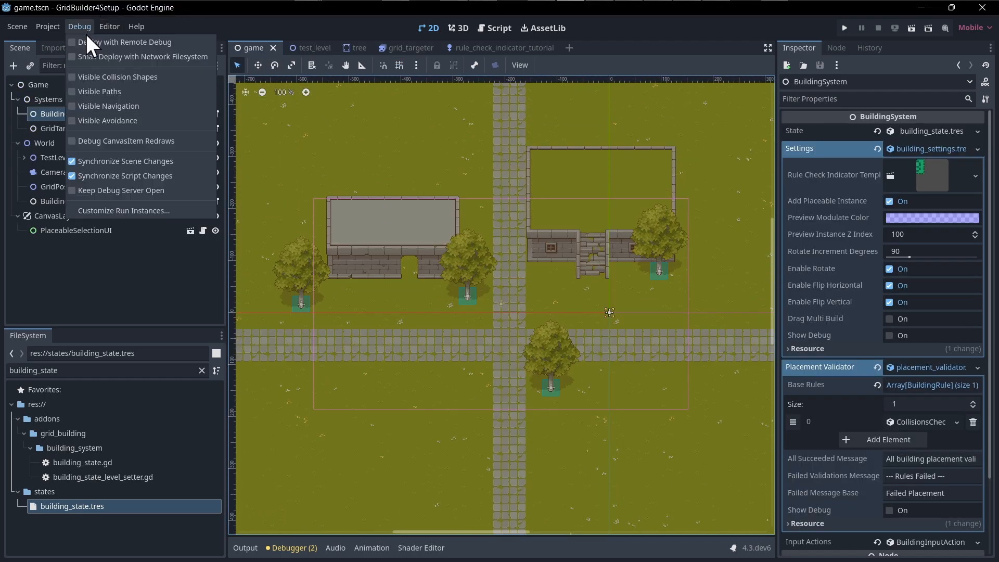
{"action": "left_click", "coordinate": [110, 78]}
{"action": "left_click", "coordinate": [383, 241]}
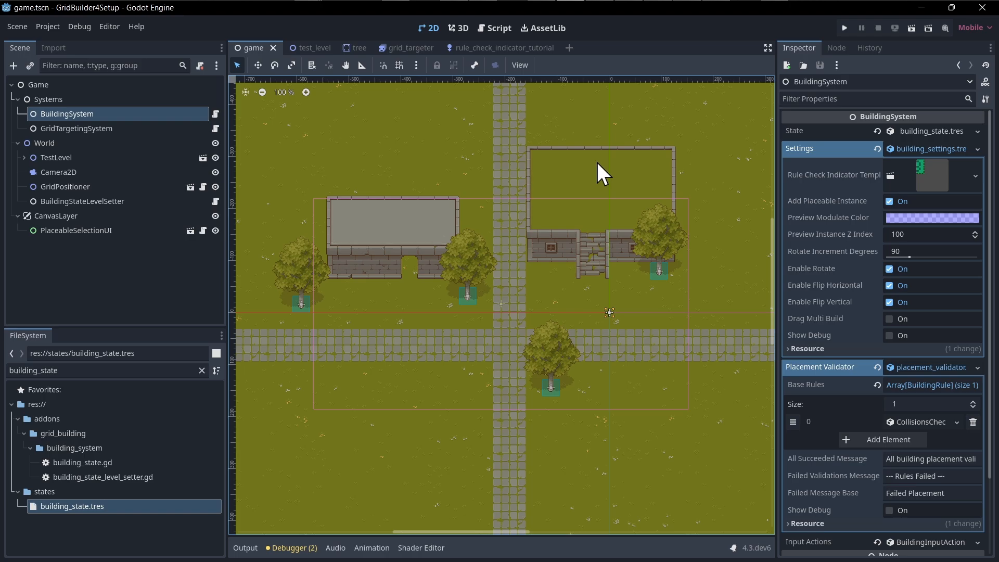
Run the game scene, test placing a Tree from the Plants list around the walls and existing trees, and stop it.
{"action": "left_click", "coordinate": [911, 28]}
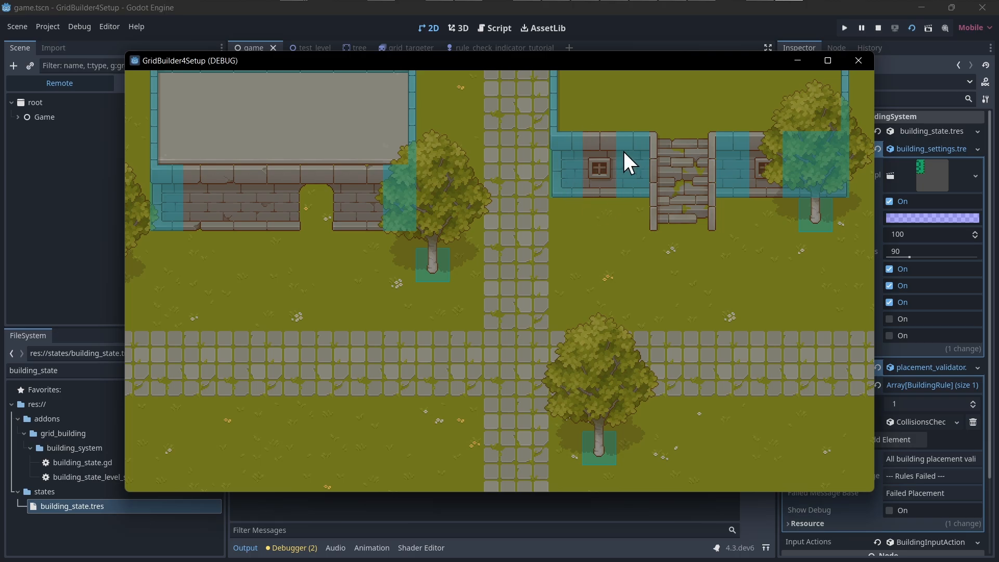
{"action": "key", "text": "b"}
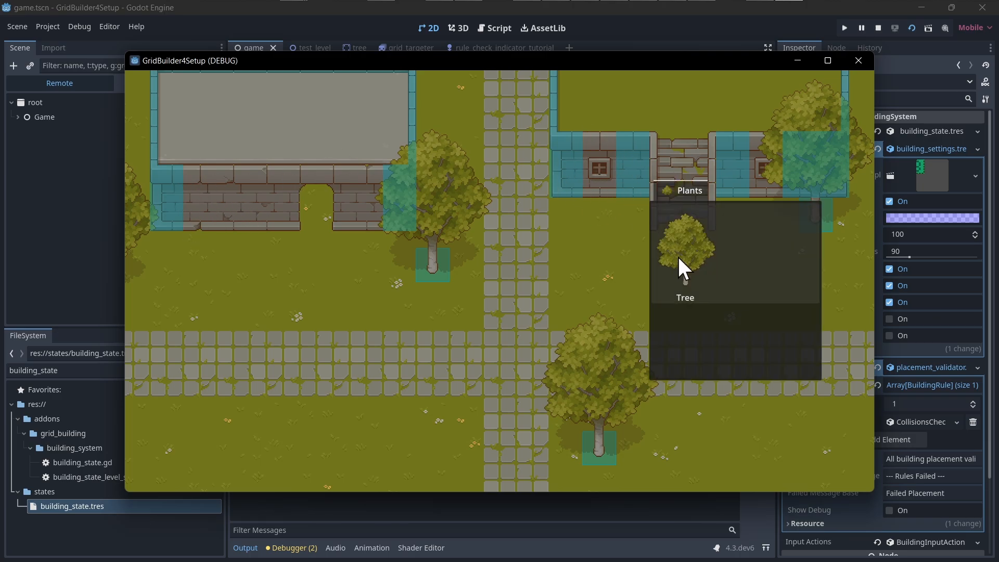
{"action": "left_click", "coordinate": [698, 283]}
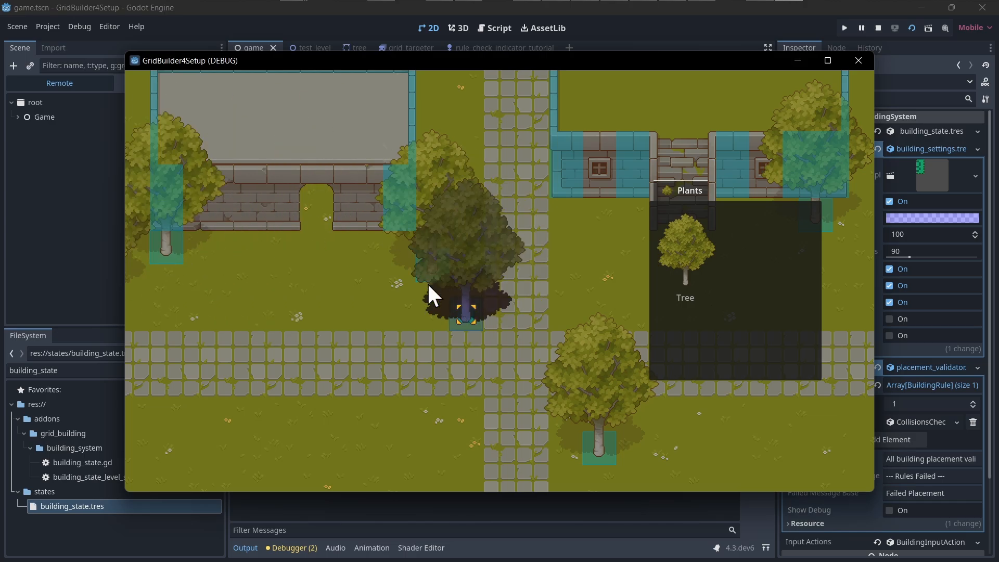
{"action": "key", "text": "F8"}
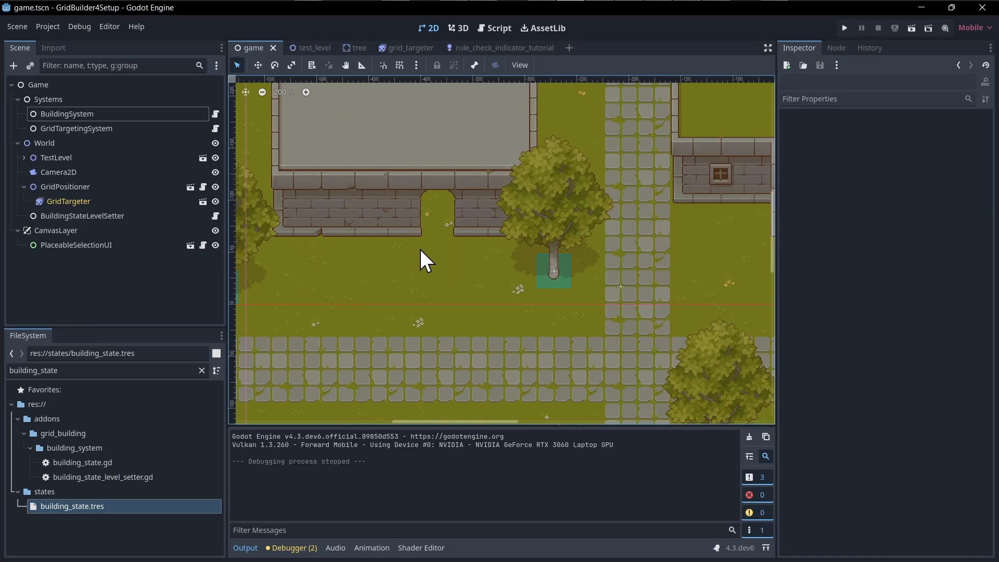
Filter the project files by "build" and instance build_log.tscn under the CanvasLayer node.
{"action": "right_click", "coordinate": [81, 226]}
{"action": "left_click", "coordinate": [64, 313]}
{"action": "double_click", "coordinate": [75, 371]}
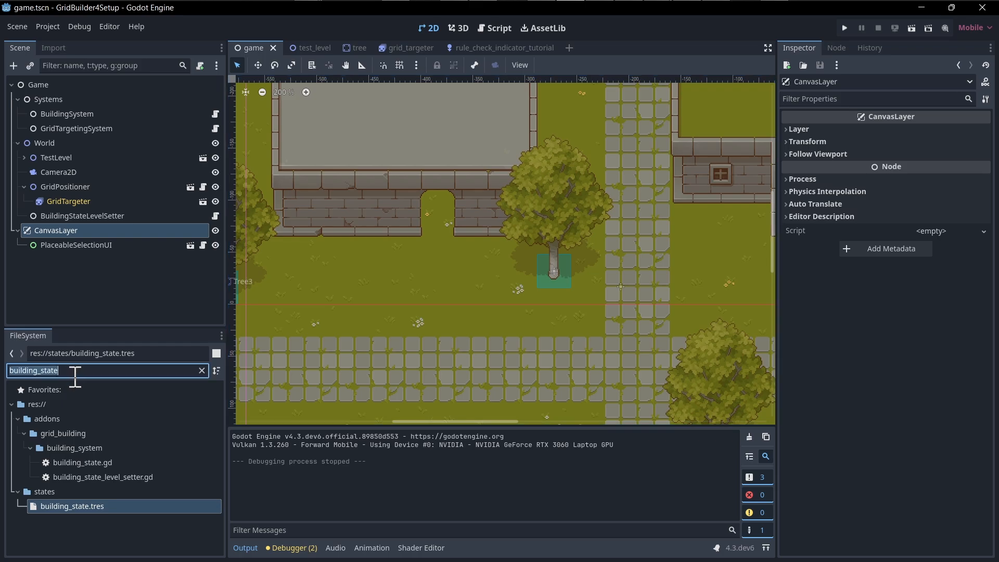
{"action": "type", "text": "build"}
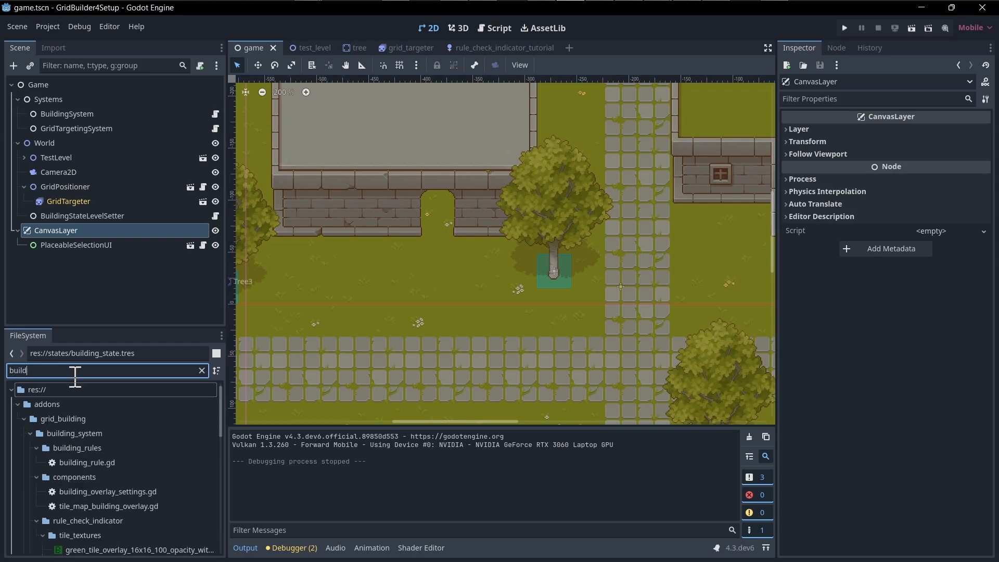
{"action": "scroll", "coordinate": [106, 461], "scroll_direction": "down", "scroll_amount": 10}
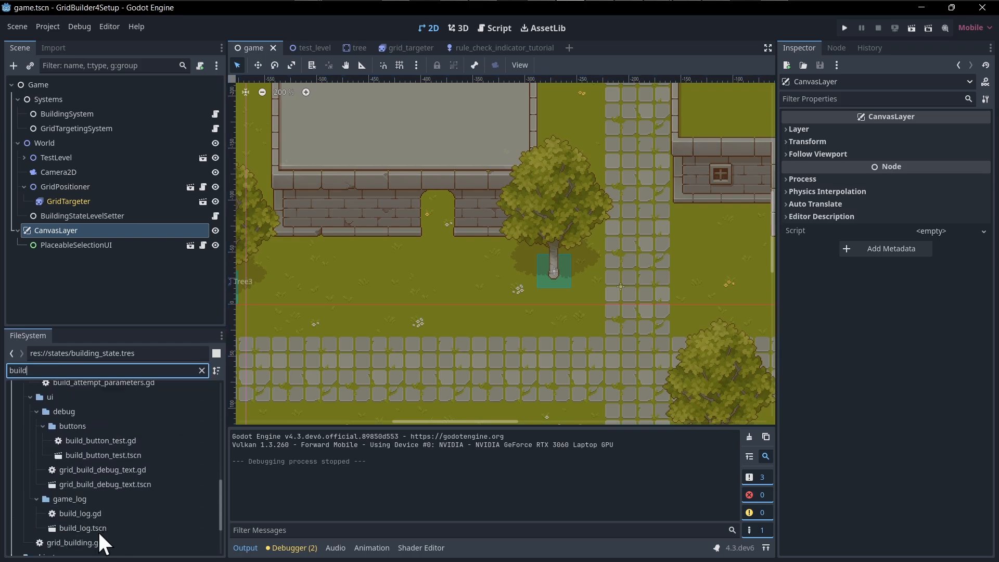
{"action": "left_click_drag", "start_coordinate": [88, 529], "coordinate": [117, 227]}
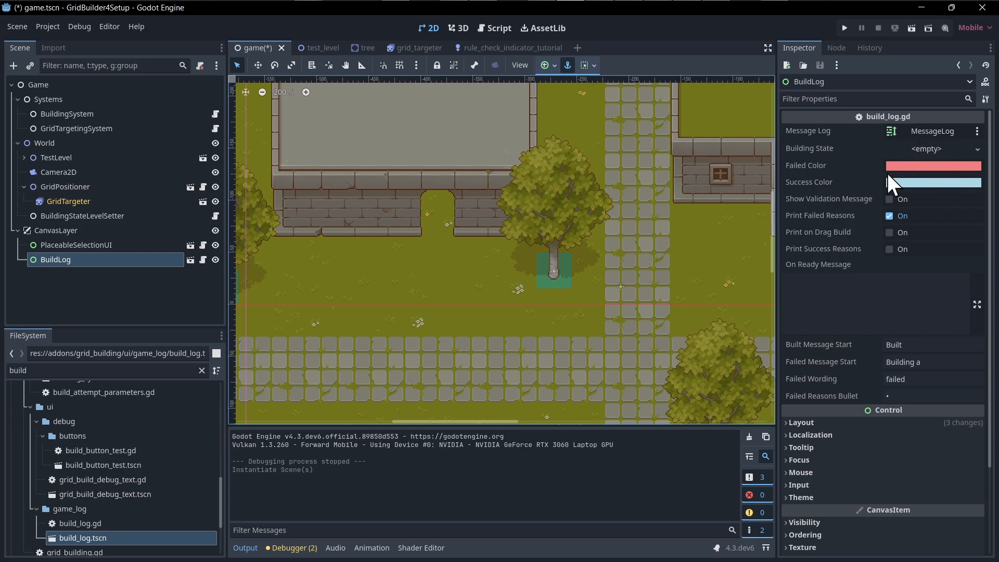
Assign building_state.tres as the BuildLog's Building State and save the game scene.
{"action": "left_click", "coordinate": [976, 147]}
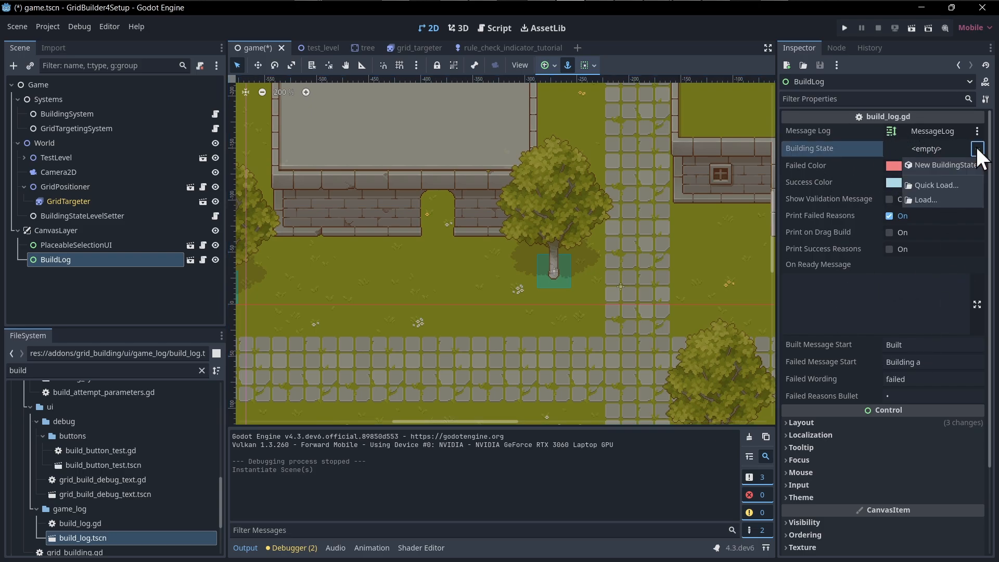
{"action": "left_click", "coordinate": [967, 180]}
{"action": "double_click", "coordinate": [499, 228]}
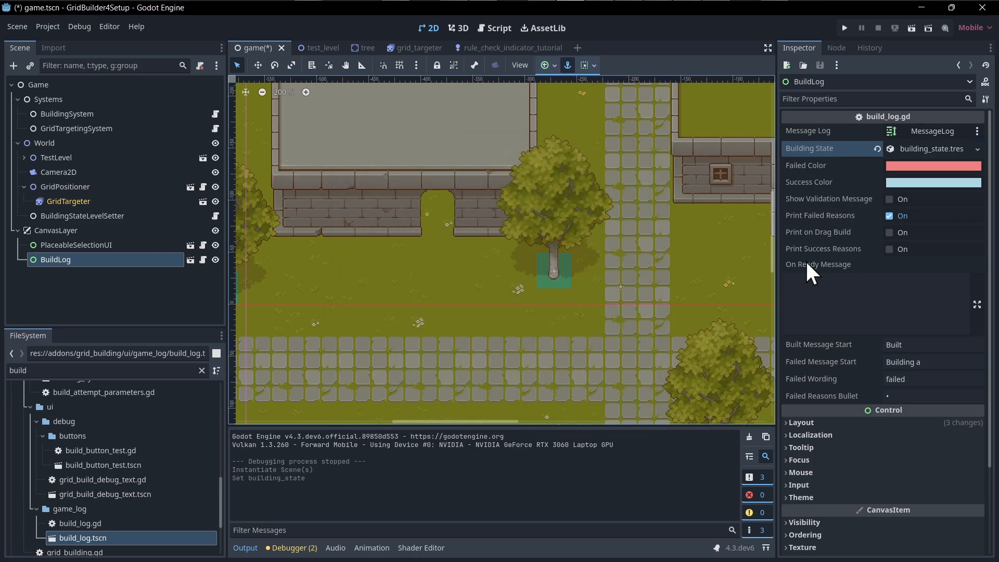
{"action": "key", "text": "ctrl+s"}
Filter the project files by "building", check the BuildLog's Building State resource options and save the scene.
{"action": "type", "text": "ing"}
{"action": "scroll", "coordinate": [114, 468], "scroll_direction": "down", "scroll_amount": 4}
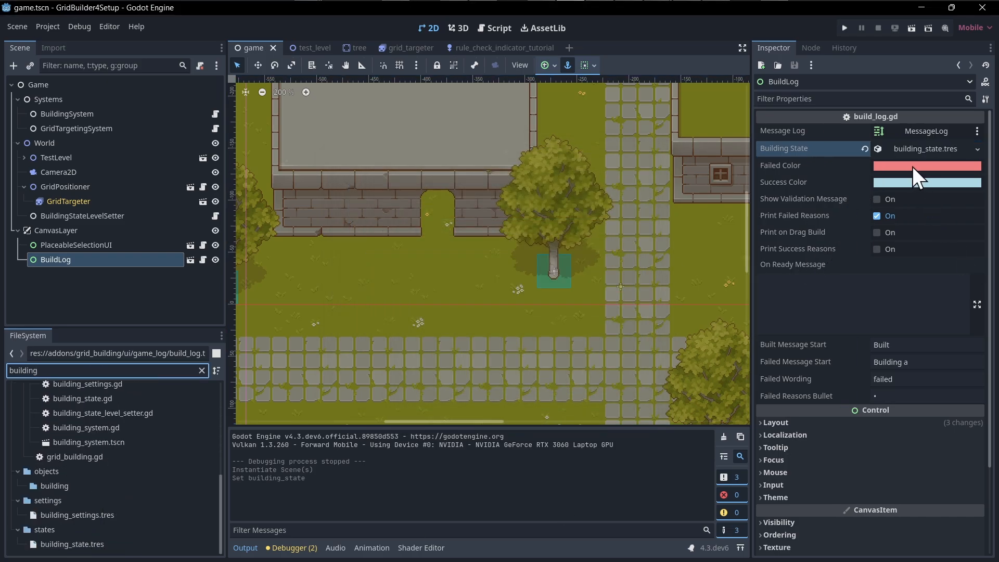
{"action": "left_click", "coordinate": [968, 148]}
{"action": "left_click", "coordinate": [935, 260]}
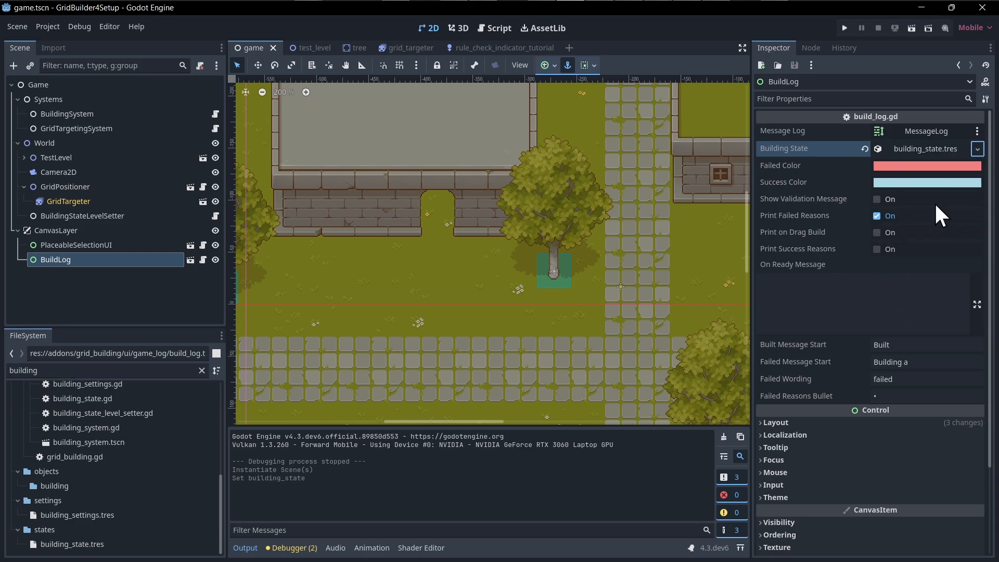
{"action": "key", "text": "ctrl+s"}
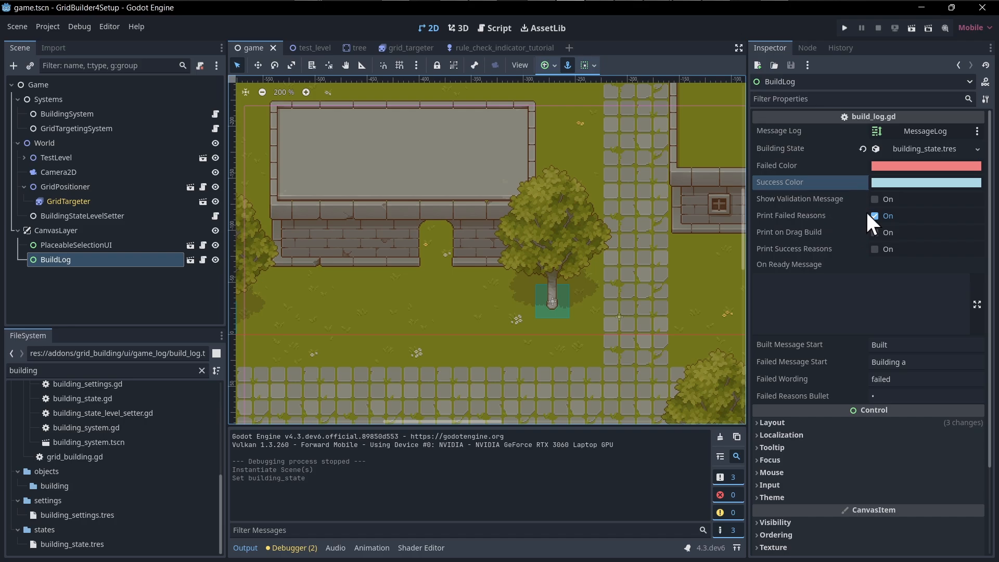
Turn on Show Validation Message and Print Success Reasons for the BuildLog node.
{"action": "left_click", "coordinate": [875, 198]}
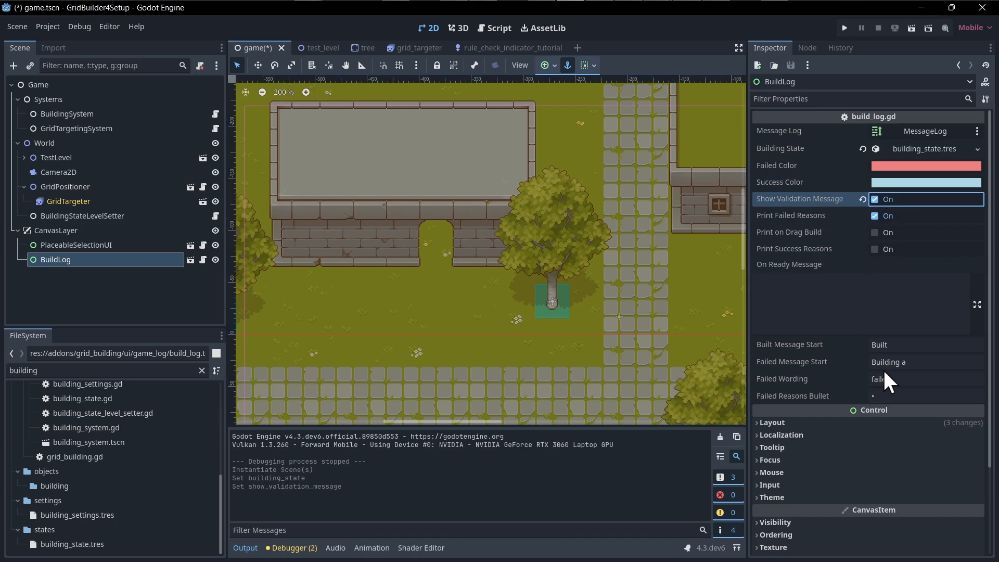
{"action": "left_click", "coordinate": [875, 249]}
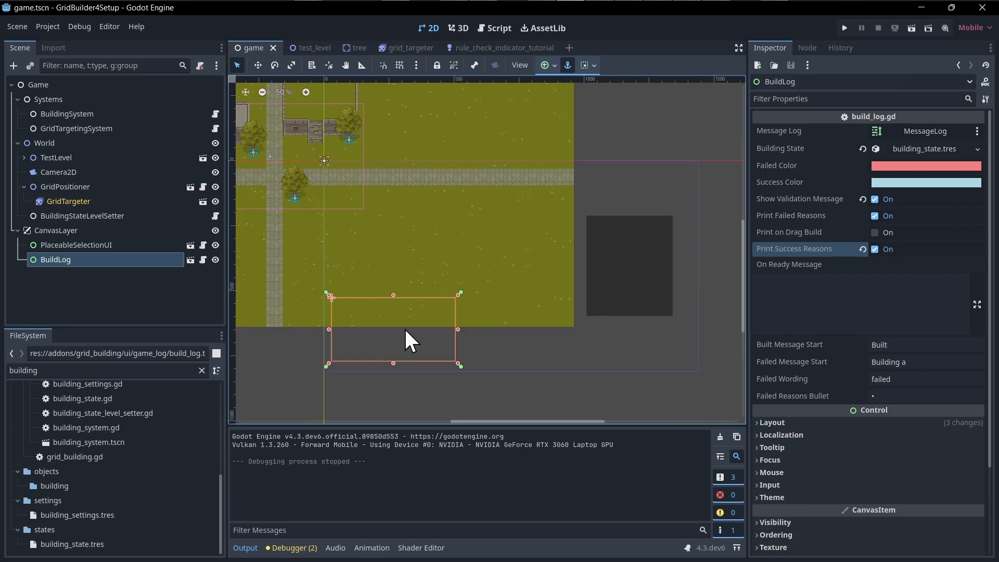
Make the BuildLog's children editable and give its NinePatchRect a new GradientTexture1D as texture.
{"action": "right_click", "coordinate": [104, 258]}
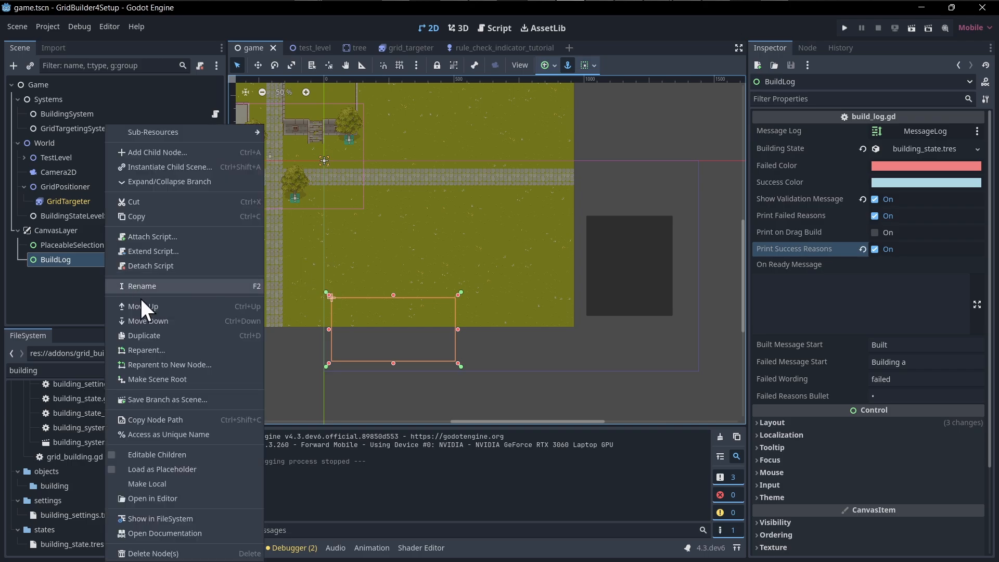
{"action": "left_click", "coordinate": [180, 454]}
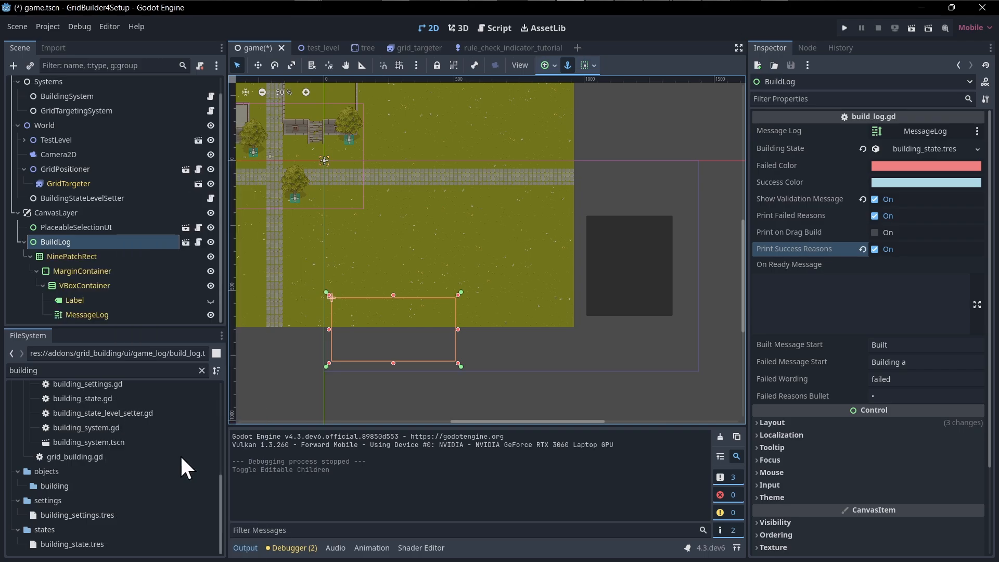
{"action": "left_click", "coordinate": [87, 263]}
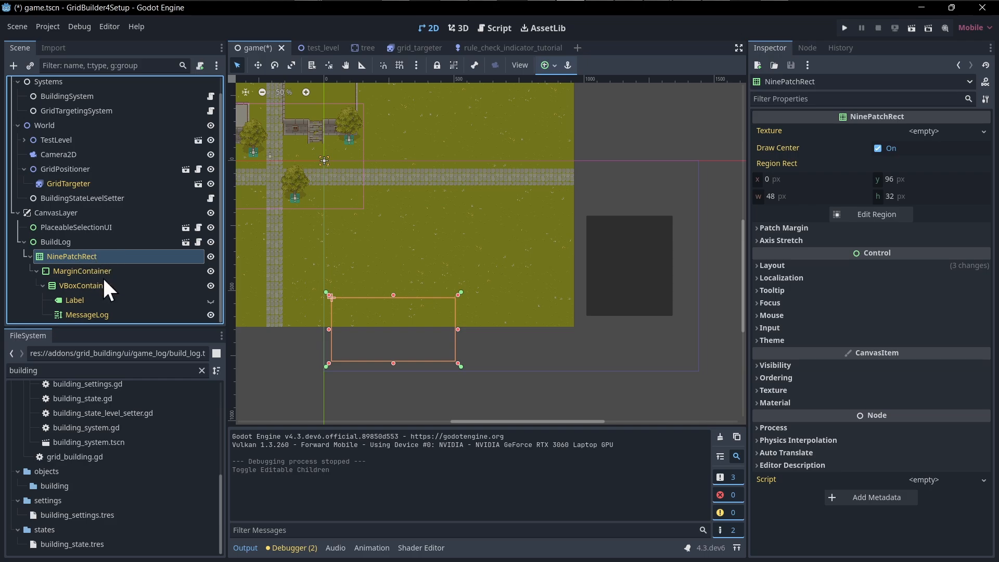
{"action": "left_click", "coordinate": [984, 132]}
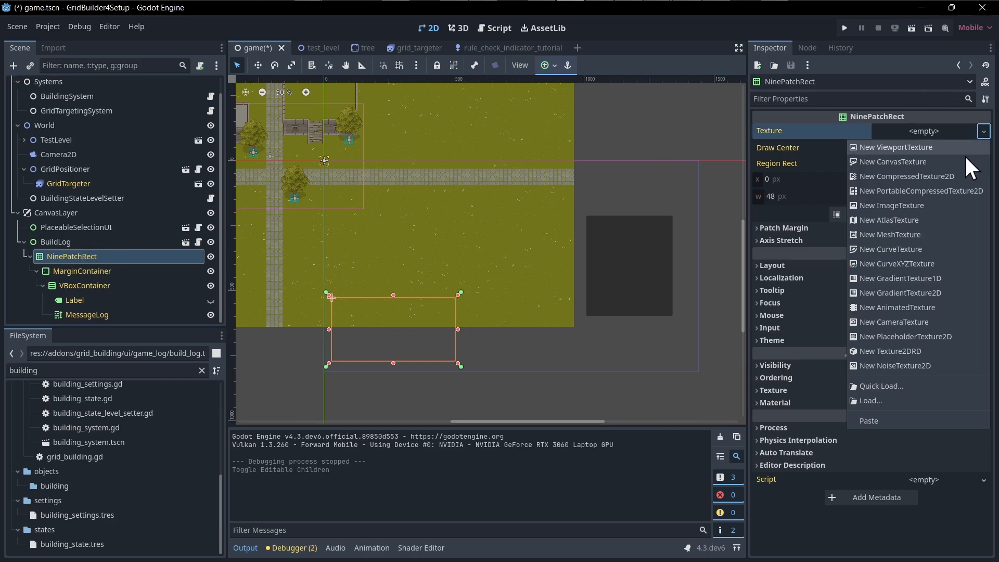
{"action": "left_click", "coordinate": [932, 278]}
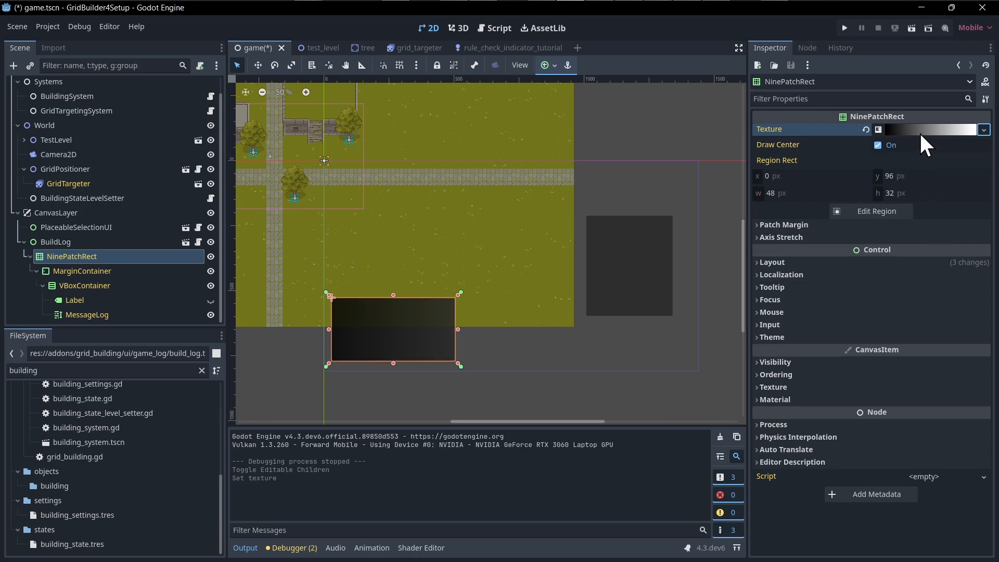
Lower the alpha of the NinePatchRect's Self Modulate color to about 71 and save the game scene.
{"action": "left_click", "coordinate": [821, 363]}
{"action": "left_click", "coordinate": [949, 407]}
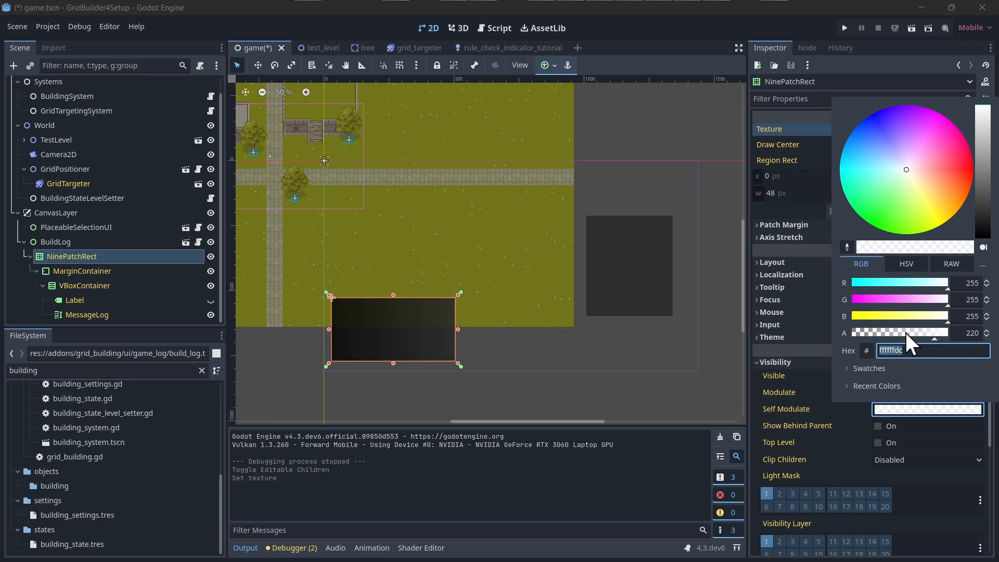
{"action": "left_click_drag", "start_coordinate": [906, 332], "coordinate": [879, 333]}
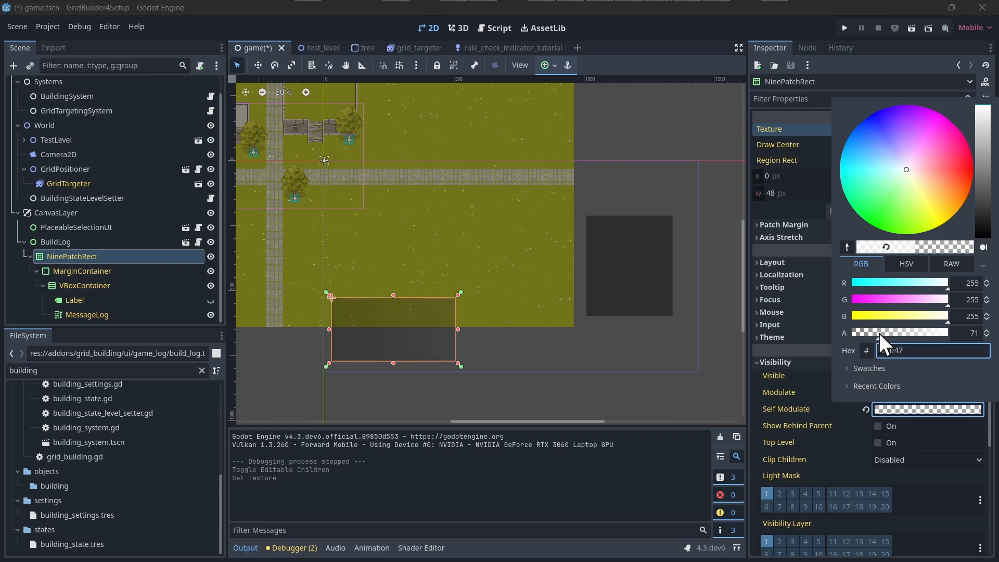
{"action": "left_click", "coordinate": [669, 359]}
{"action": "key", "text": "ctrl+s"}
{"action": "key", "text": "ctrl+s"}
{"action": "left_click", "coordinate": [445, 354]}
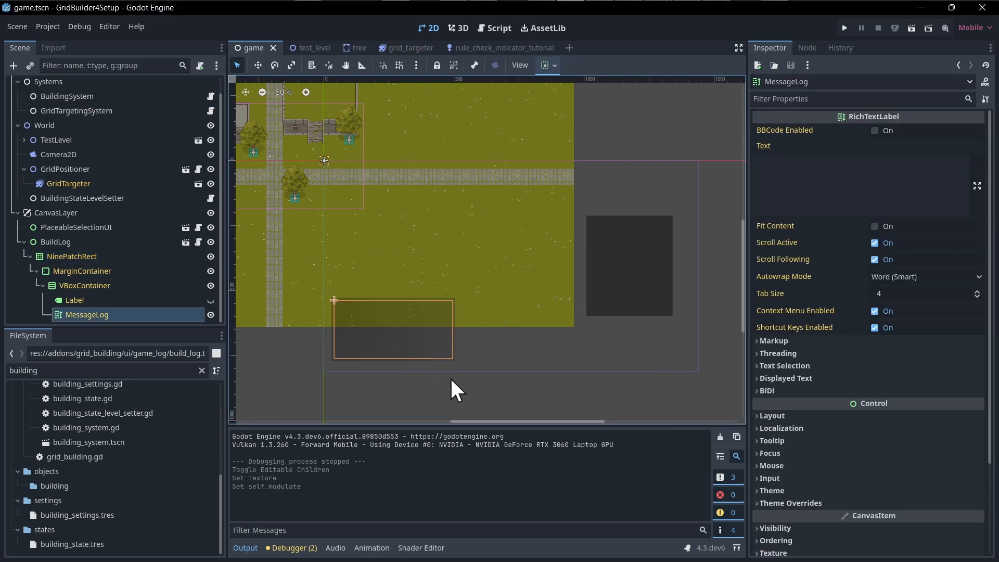
{"action": "left_click", "coordinate": [451, 377]}
{"action": "key", "text": "ctrl+s"}
Run the game scene, test the build log by placing Trees on free ground and over an existing tree, and stop it.
{"action": "left_click", "coordinate": [910, 28]}
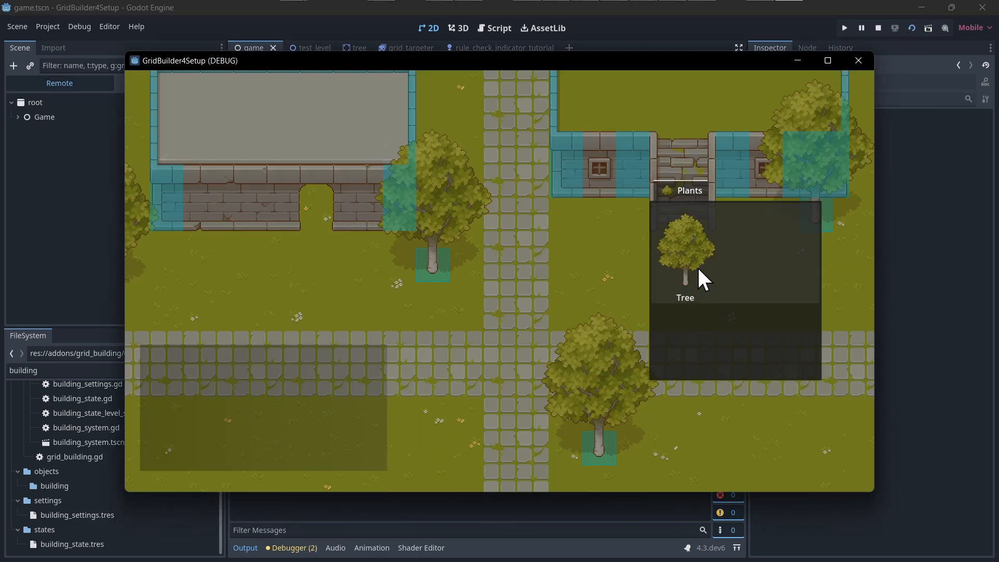
{"action": "left_click", "coordinate": [698, 266]}
{"action": "left_click", "coordinate": [559, 261]}
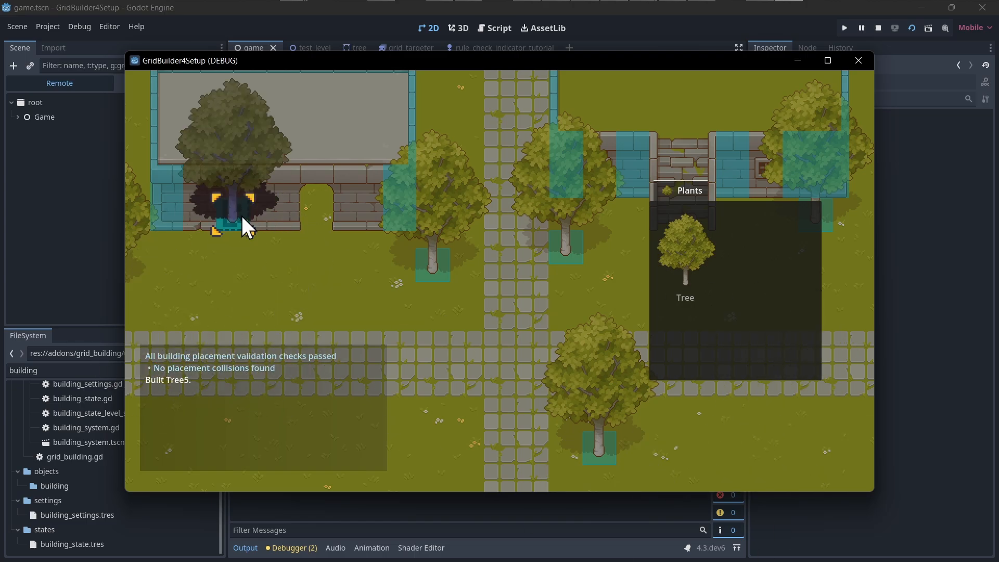
{"action": "left_click", "coordinate": [346, 299]}
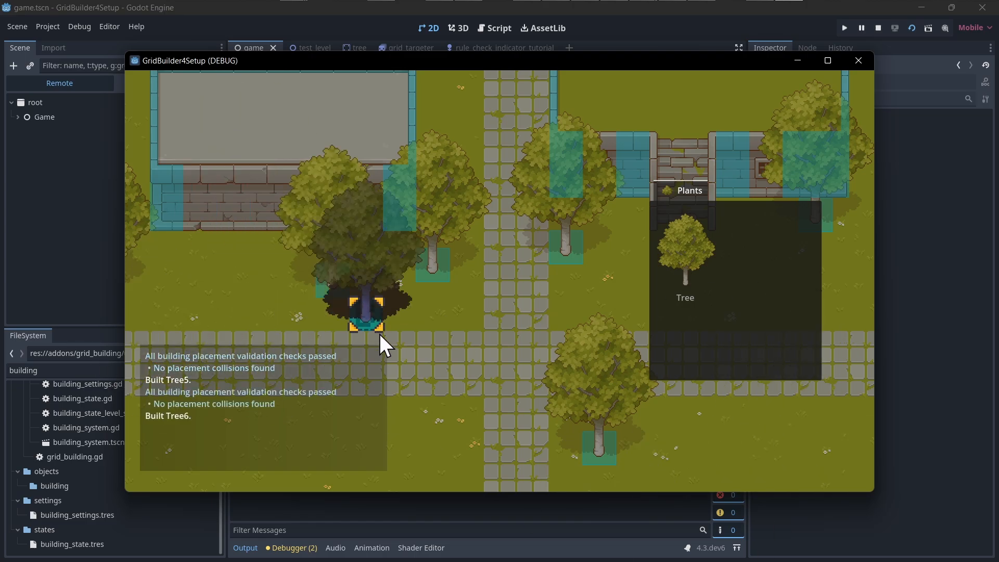
{"action": "left_click", "coordinate": [440, 278]}
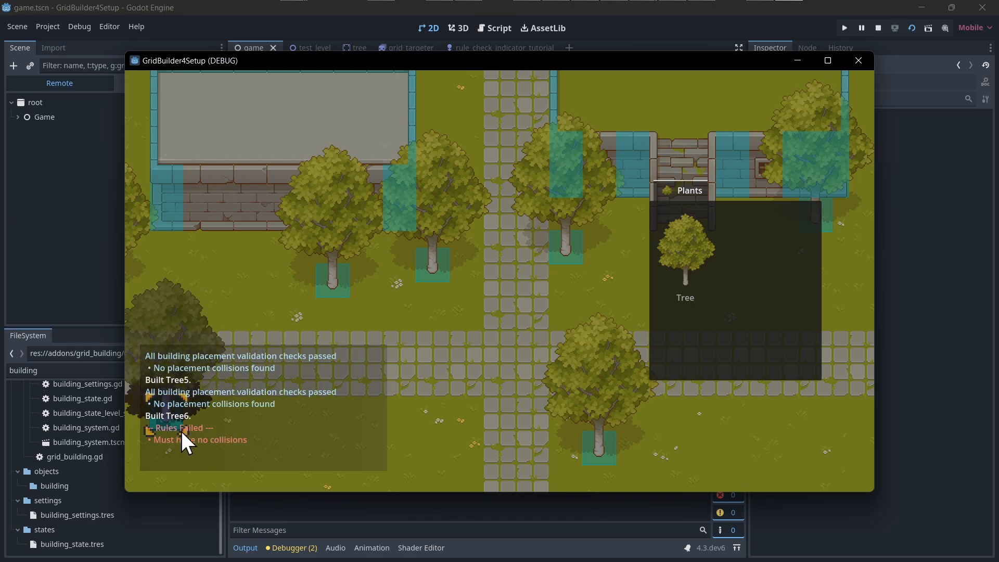
{"action": "left_click", "coordinate": [877, 28]}
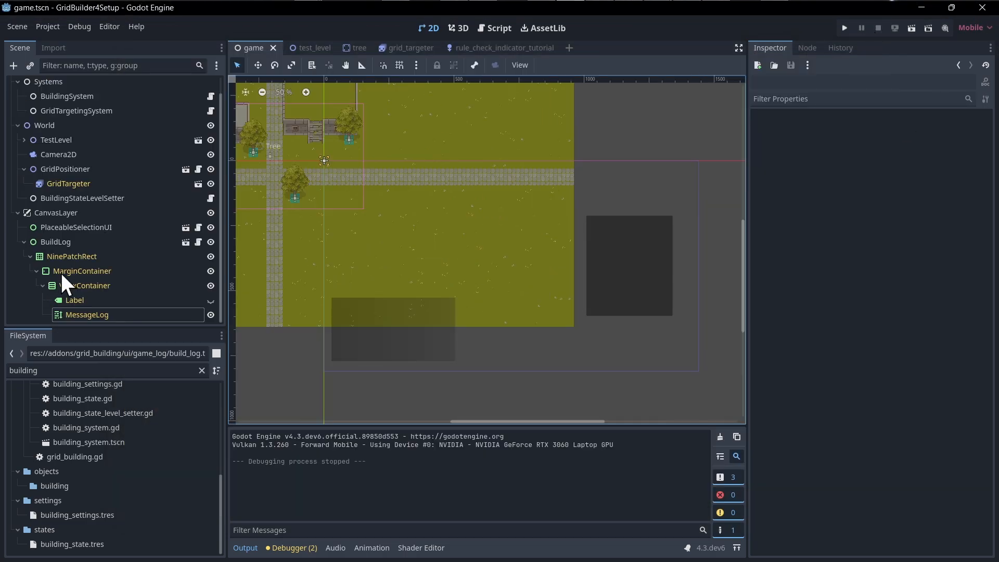
Turn off Show Validation Message and Print Success Reasons for the BuildLog and save the scene.
{"action": "left_click", "coordinate": [86, 244]}
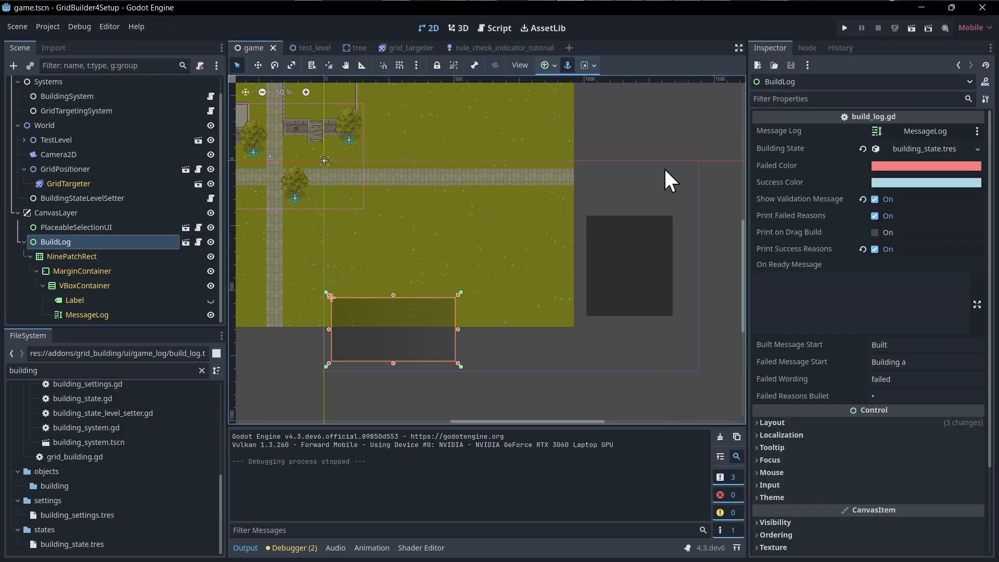
{"action": "left_click", "coordinate": [875, 200]}
{"action": "key", "text": "ctrl+s"}
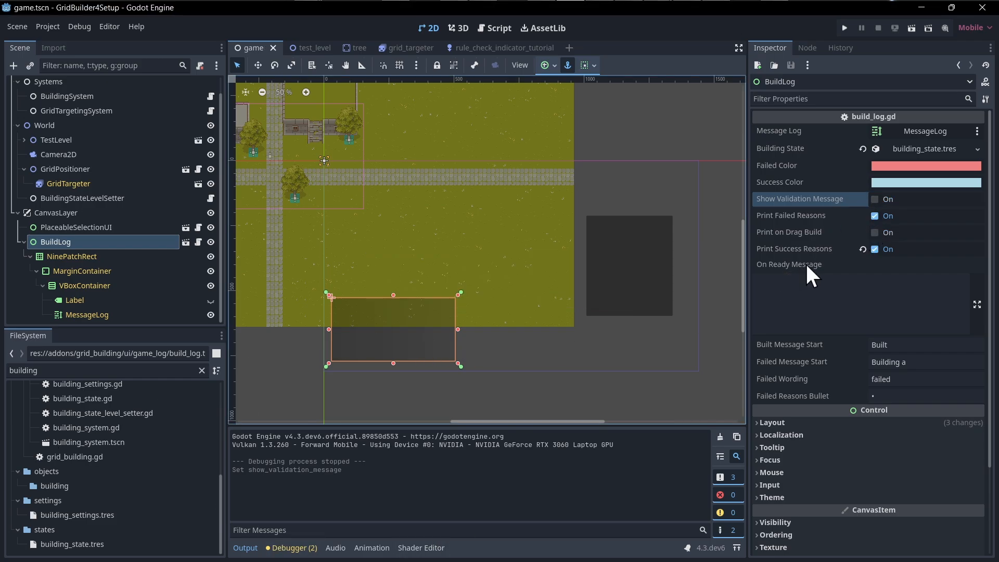
{"action": "left_click", "coordinate": [875, 249]}
Run the game scene again and test the build log by placing Trees over an existing tree and on several free tiles.
{"action": "left_click", "coordinate": [912, 27]}
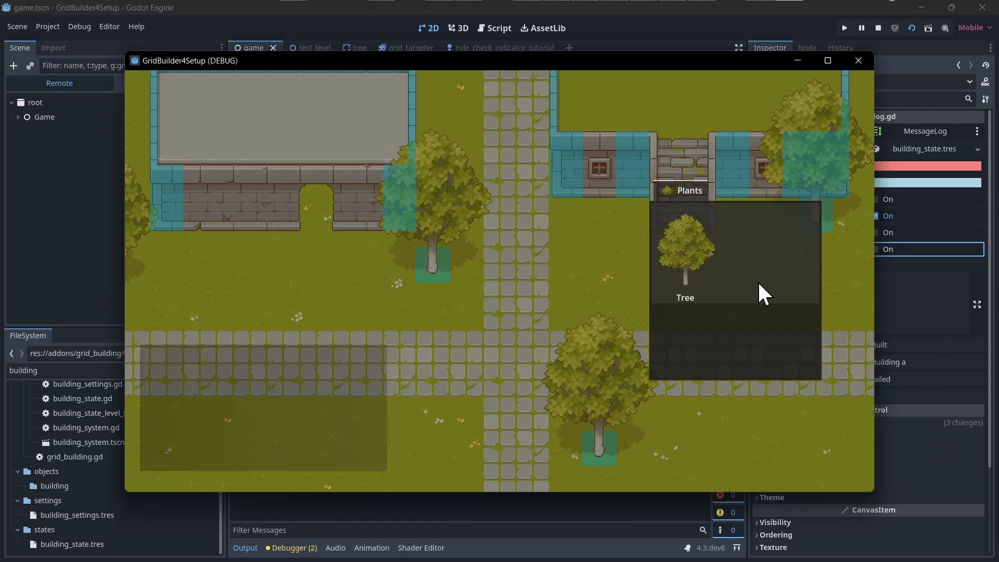
{"action": "left_click", "coordinate": [759, 284]}
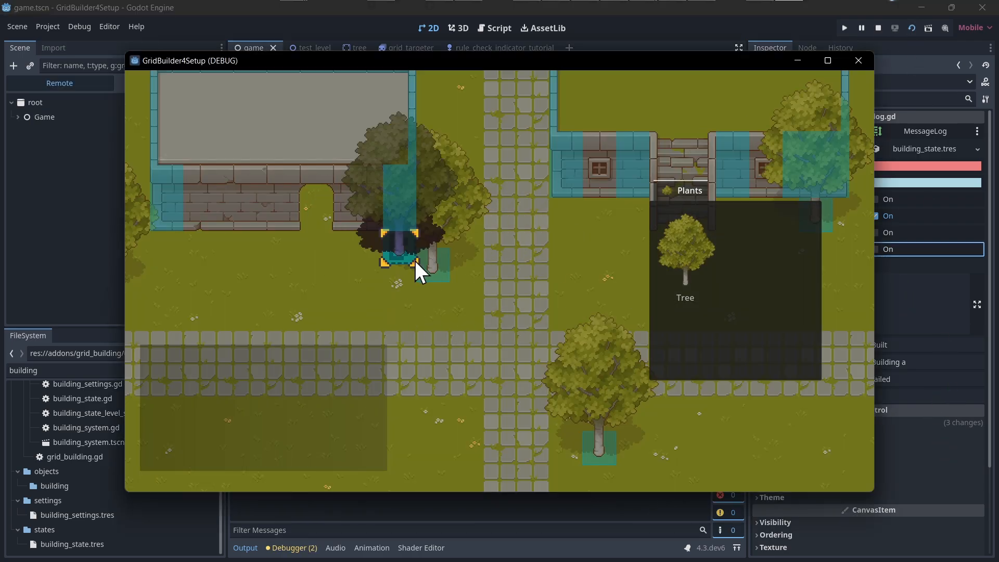
{"action": "left_click", "coordinate": [438, 277]}
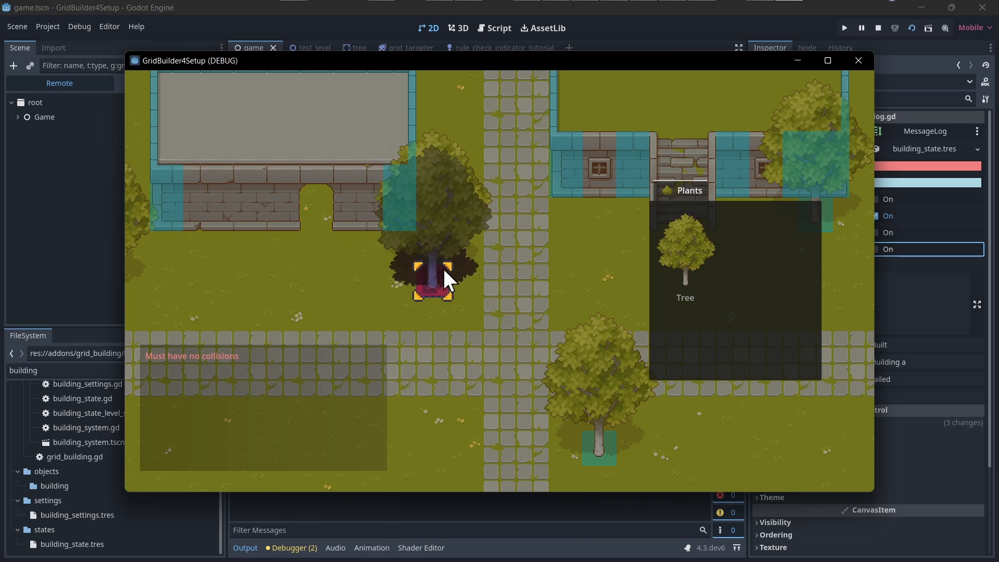
{"action": "left_click", "coordinate": [404, 292]}
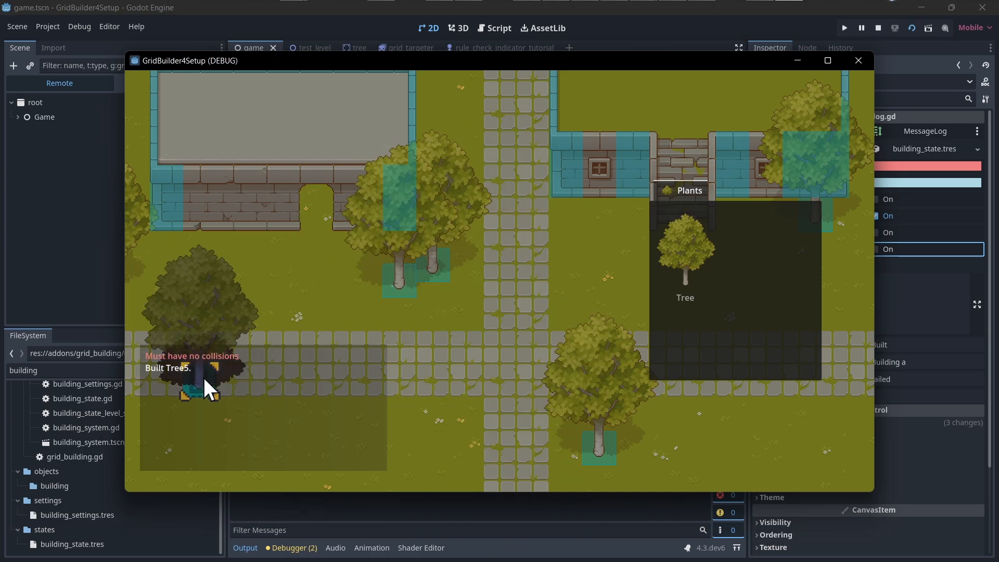
{"action": "left_click", "coordinate": [470, 280]}
{"action": "left_click", "coordinate": [439, 301]}
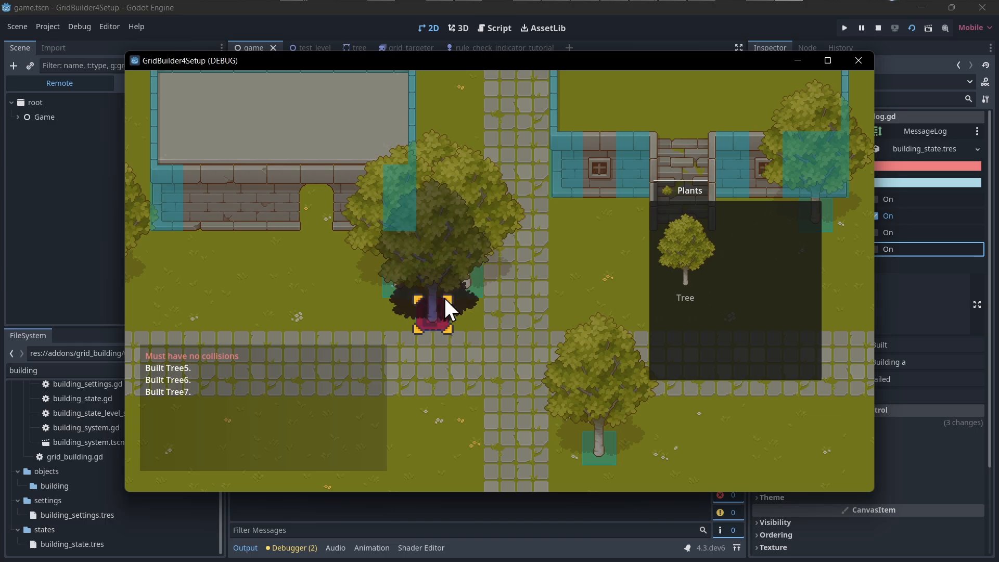
{"action": "left_click", "coordinate": [569, 301]}
{"action": "left_click", "coordinate": [599, 278]}
{"action": "left_click", "coordinate": [604, 319]}
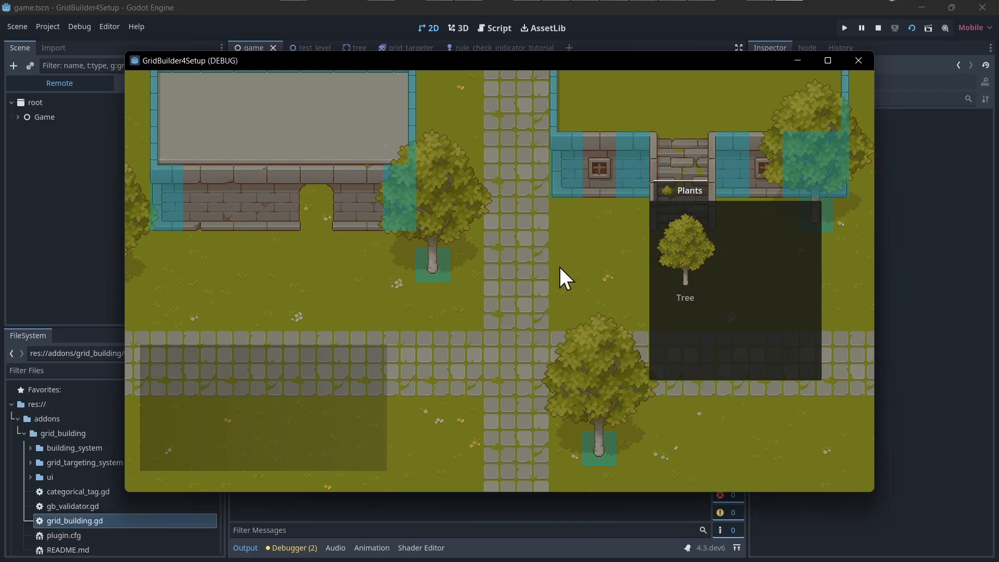
Place one Tree from the Plants list beside the vertical stone path in the running game and leave build mode.
{"action": "left_click", "coordinate": [690, 263]}
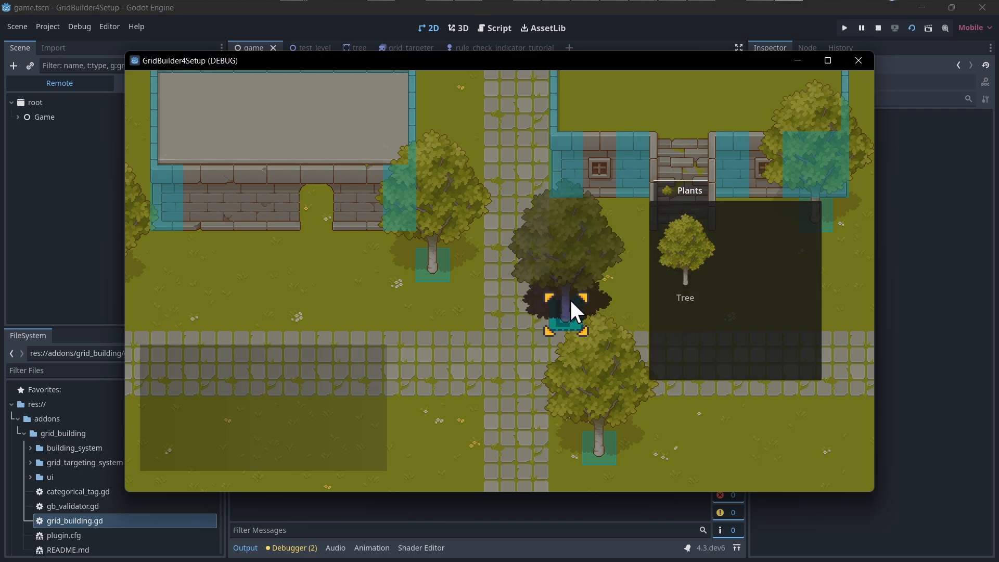
{"action": "left_click", "coordinate": [570, 299]}
{"action": "key", "text": "Escape"}
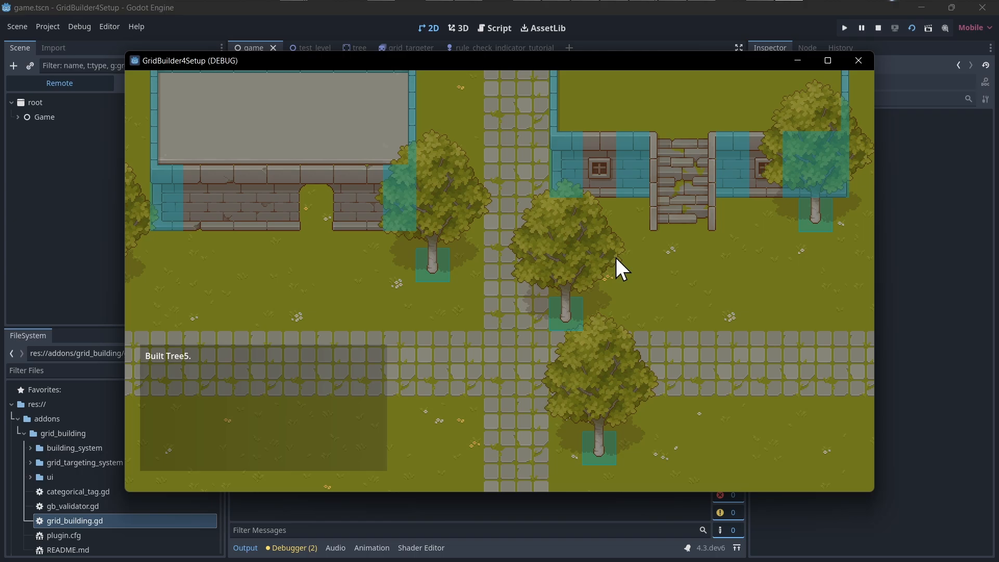
Expand the running game's remote tree down to TestLevel's Objects and compare the child nodes of Tree5 and Tree4.
{"action": "left_click", "coordinate": [26, 129]}
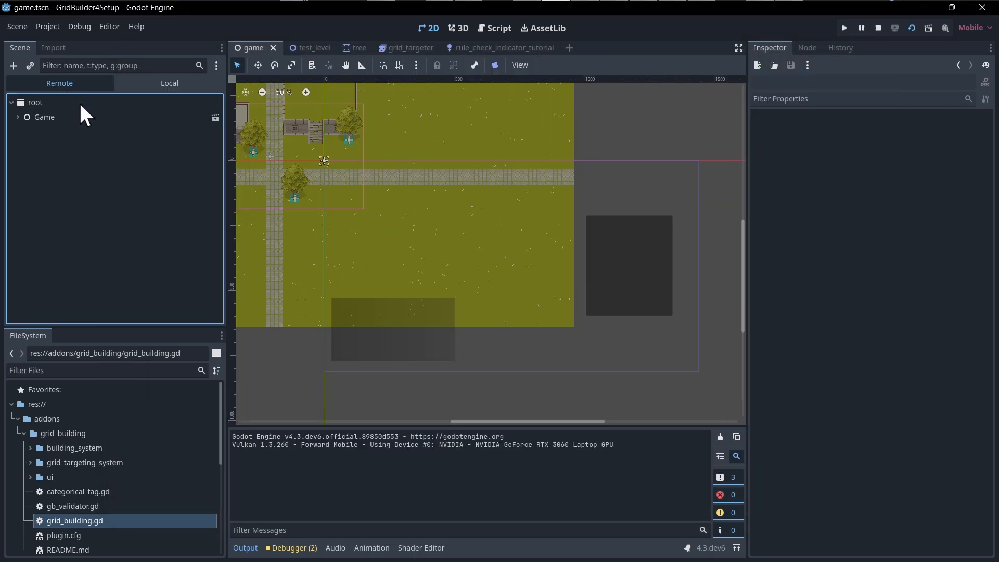
{"action": "left_click", "coordinate": [14, 111]}
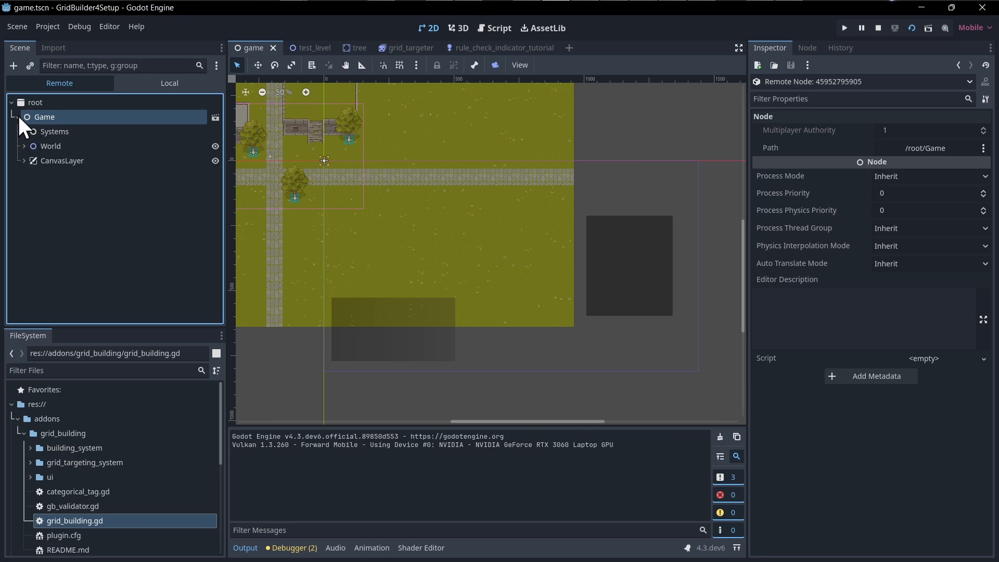
{"action": "left_click", "coordinate": [23, 147]}
{"action": "left_click", "coordinate": [31, 190]}
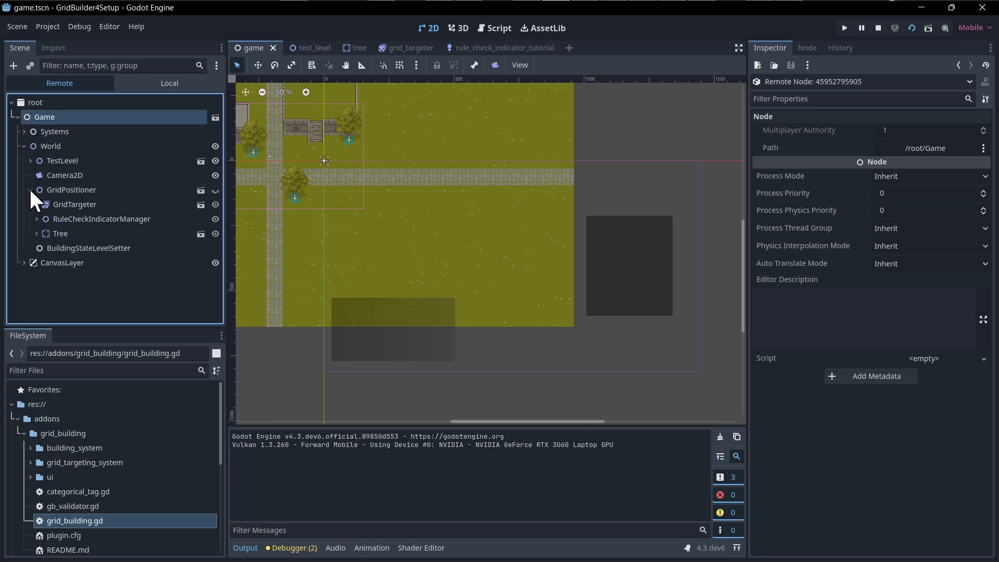
{"action": "left_click", "coordinate": [30, 161]}
{"action": "left_click", "coordinate": [36, 190]}
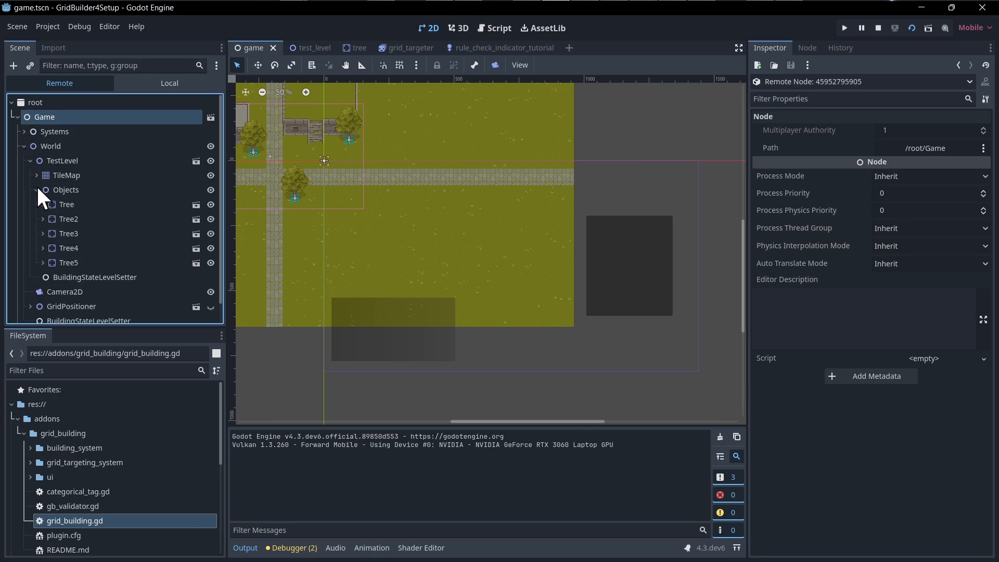
{"action": "left_click", "coordinate": [81, 259]}
{"action": "left_click", "coordinate": [44, 263]}
{"action": "scroll", "coordinate": [73, 258], "scroll_direction": "down", "scroll_amount": 2}
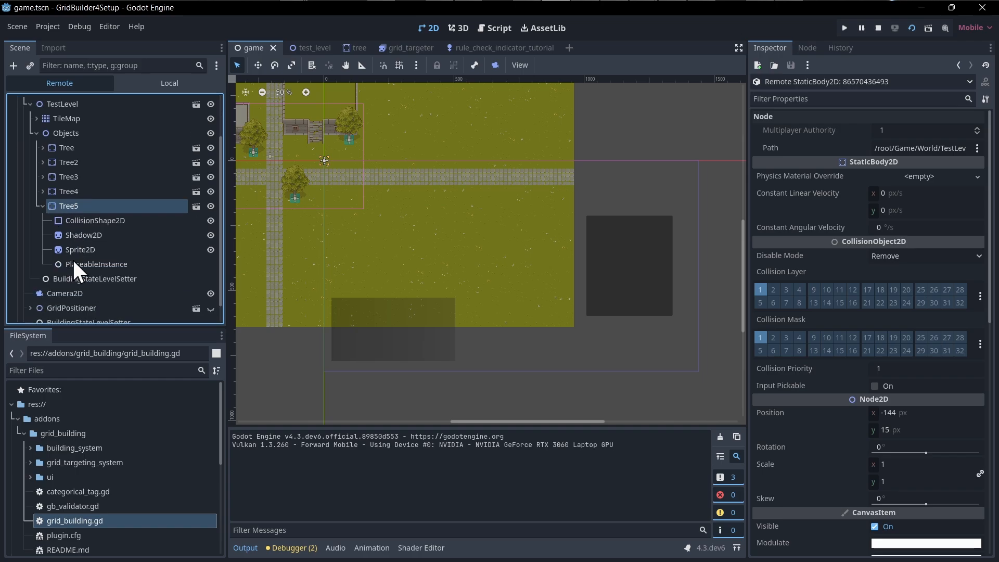
{"action": "left_click", "coordinate": [43, 191]}
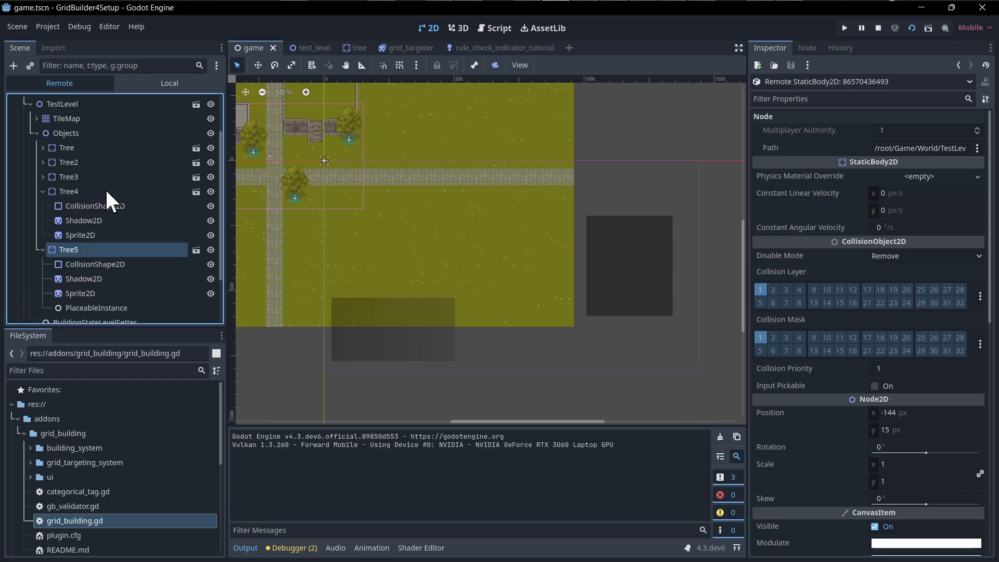
{"action": "scroll", "coordinate": [110, 214], "scroll_direction": "down", "scroll_amount": 2}
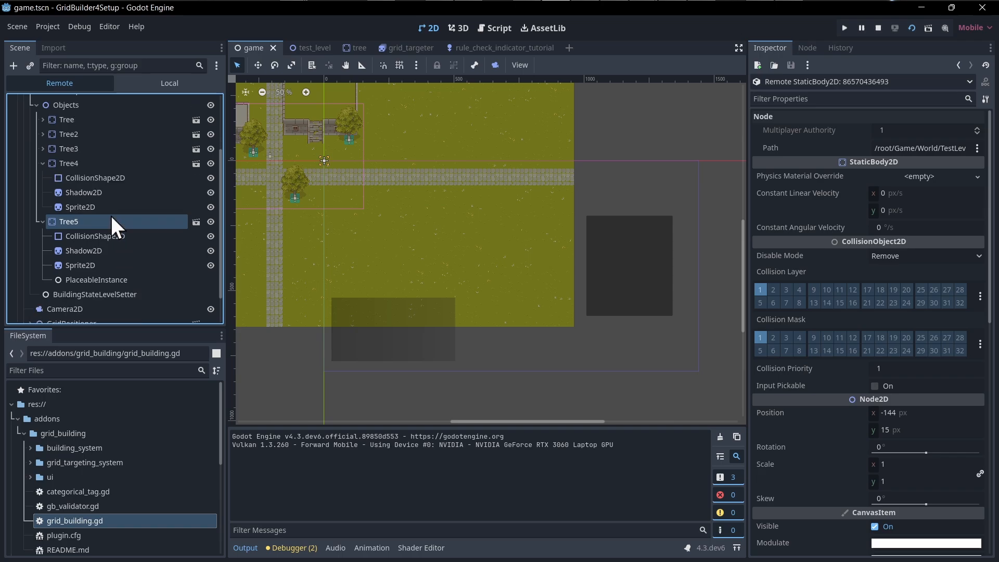
Inspect the properties of Tree5's PlaceableInstance node and view the save function in placeable_instance.gd.
{"action": "left_click", "coordinate": [127, 279]}
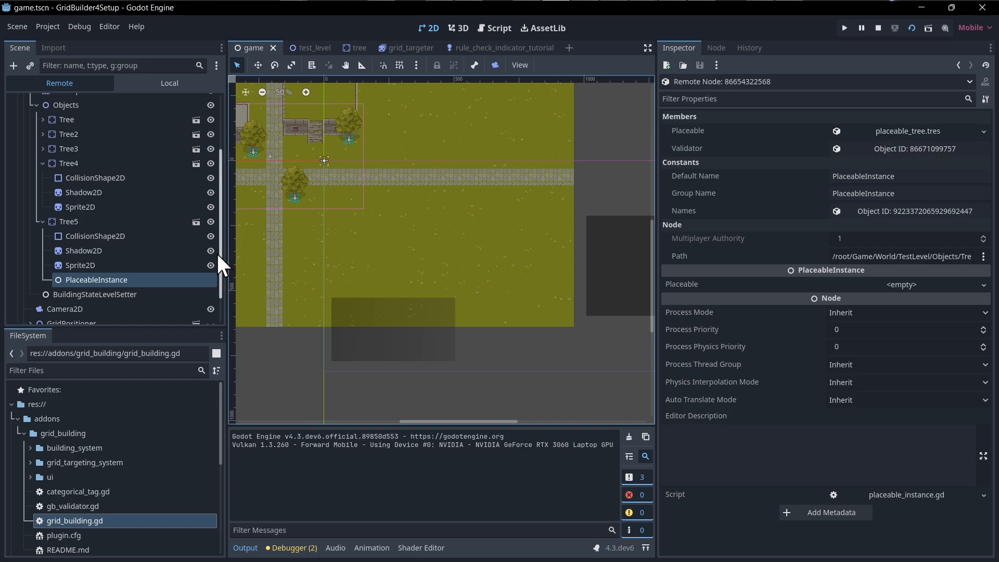
{"action": "scroll", "coordinate": [398, 234], "scroll_direction": "up", "scroll_amount": 5}
{"action": "scroll", "coordinate": [397, 235], "scroll_direction": "down", "scroll_amount": 5}
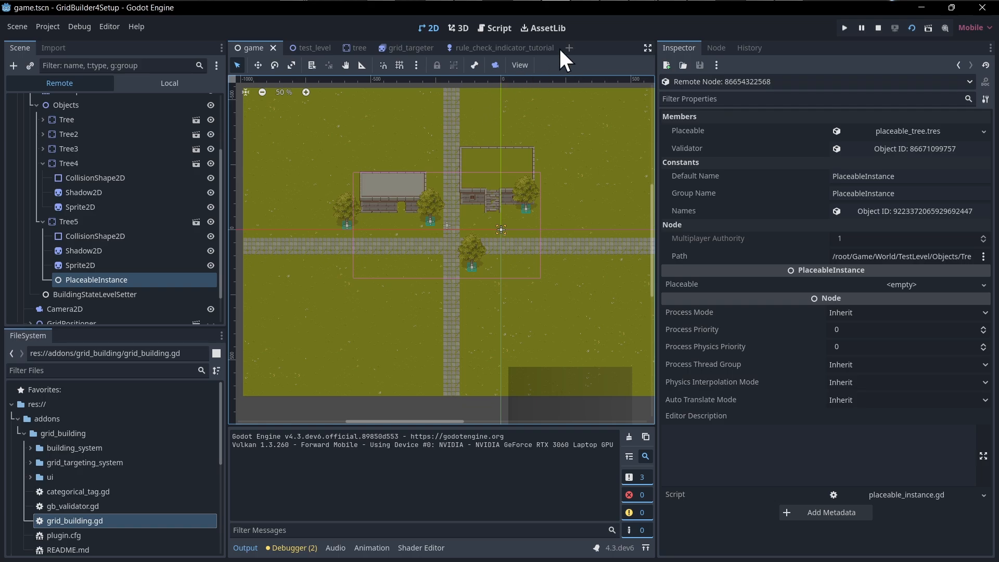
{"action": "left_click", "coordinate": [492, 29]}
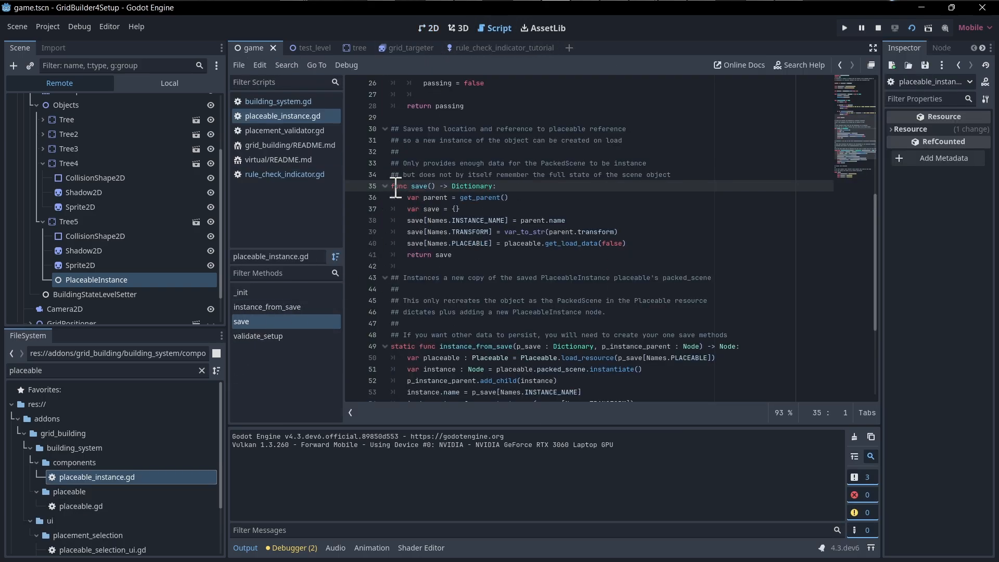
Examine how the save function in placeable_instance.gd stores the instance name, transform and placeable in its dictionary.
{"action": "left_click_drag", "start_coordinate": [396, 187], "coordinate": [563, 183]}
{"action": "left_click", "coordinate": [563, 183]}
{"action": "left_click_drag", "start_coordinate": [408, 220], "coordinate": [584, 217]}
{"action": "left_click", "coordinate": [585, 216]}
{"action": "left_click_drag", "start_coordinate": [500, 243], "coordinate": [634, 234]}
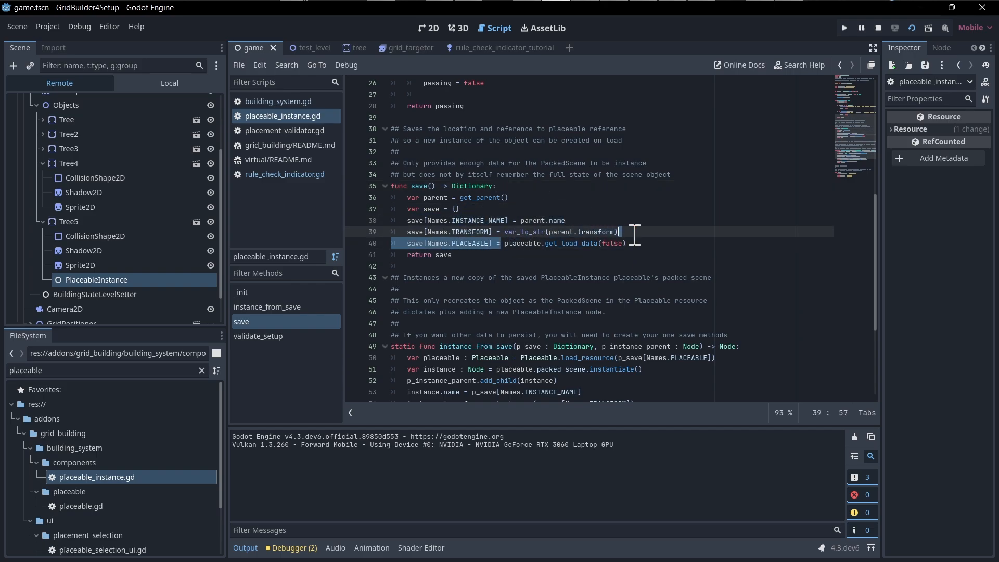
{"action": "left_click", "coordinate": [647, 242]}
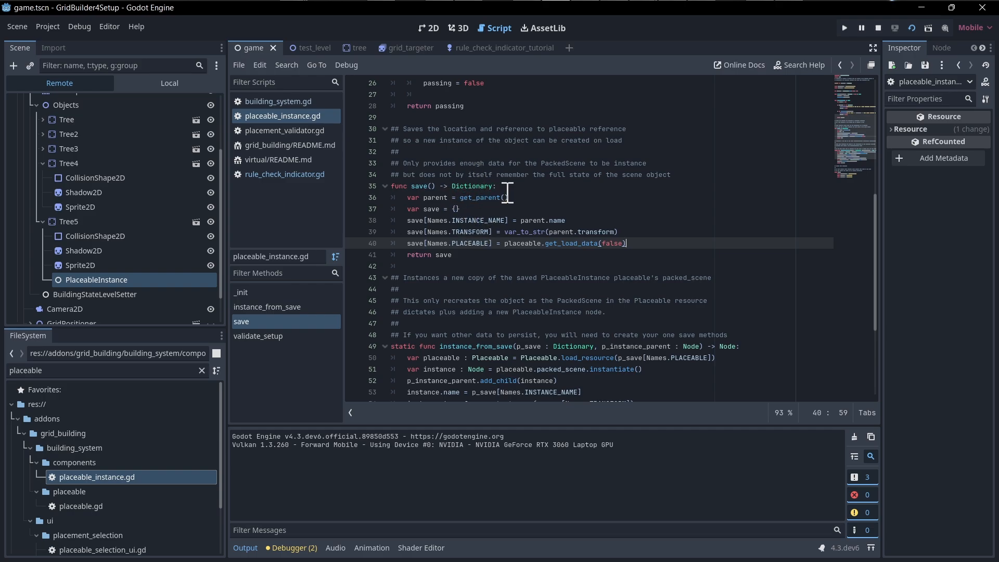
Examine the instance_from_save function in placeable_instance.gd and compare it with the save function.
{"action": "scroll", "coordinate": [589, 226], "scroll_direction": "down", "scroll_amount": 3}
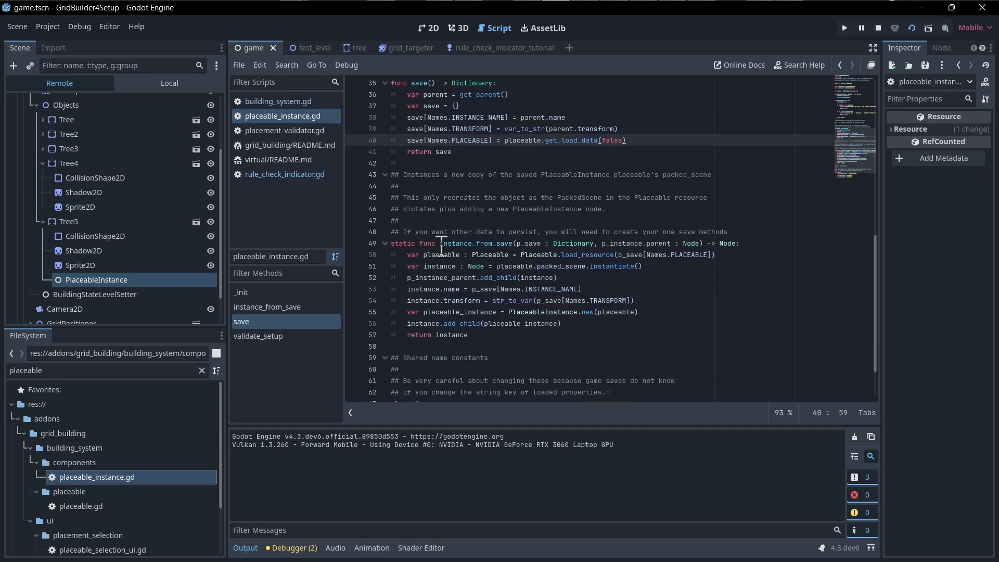
{"action": "left_click_drag", "start_coordinate": [440, 244], "coordinate": [545, 340]}
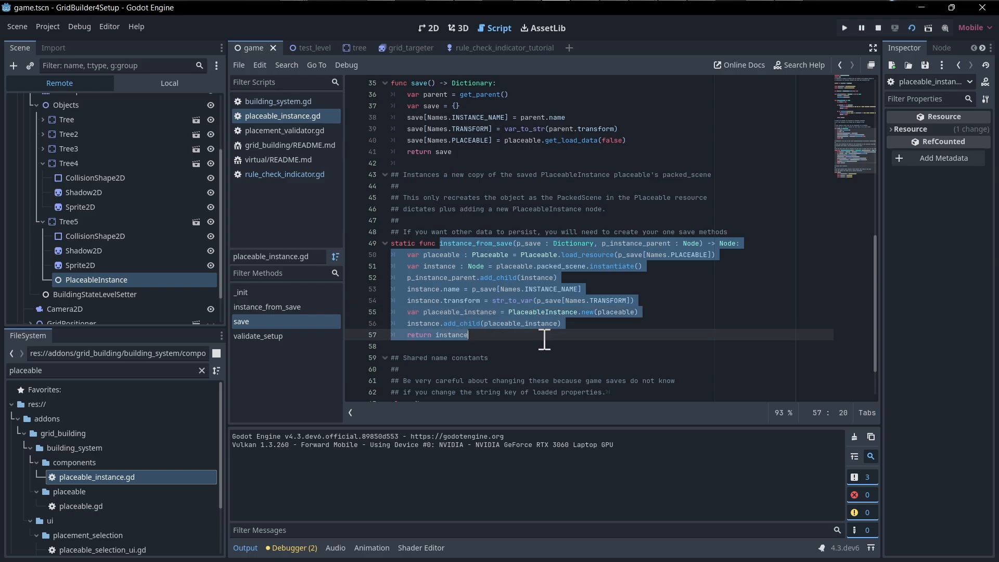
{"action": "left_click", "coordinate": [545, 340]}
{"action": "scroll", "coordinate": [548, 266], "scroll_direction": "up", "scroll_amount": 2}
{"action": "left_click_drag", "start_coordinate": [410, 151], "coordinate": [495, 223]}
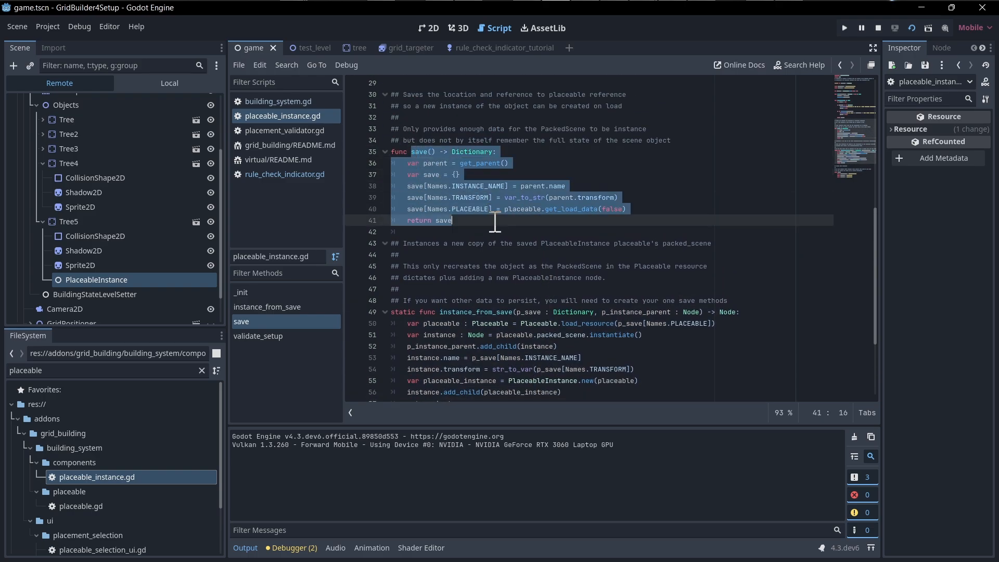
{"action": "left_click", "coordinate": [493, 224]}
{"action": "scroll", "coordinate": [492, 224], "scroll_direction": "down", "scroll_amount": 2}
{"action": "left_click_drag", "start_coordinate": [441, 240], "coordinate": [510, 334]}
{"action": "left_click", "coordinate": [511, 335]}
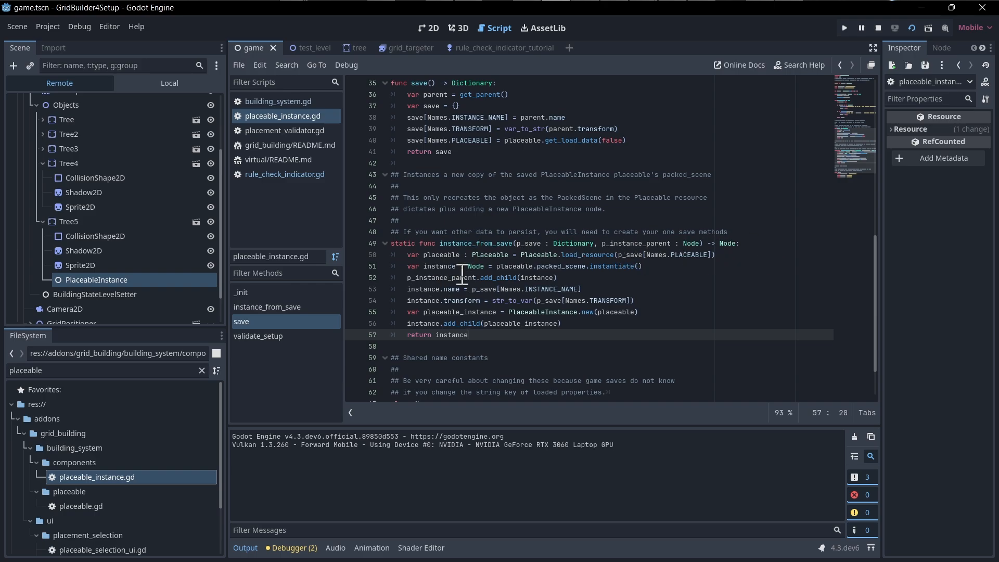
Review the get_load_data call in save and trace the code from there through the end of instance_from_save.
{"action": "scroll", "coordinate": [482, 284], "scroll_direction": "up", "scroll_amount": 2}
{"action": "left_click", "coordinate": [538, 287]}
{"action": "scroll", "coordinate": [671, 295], "scroll_direction": "down", "scroll_amount": 1}
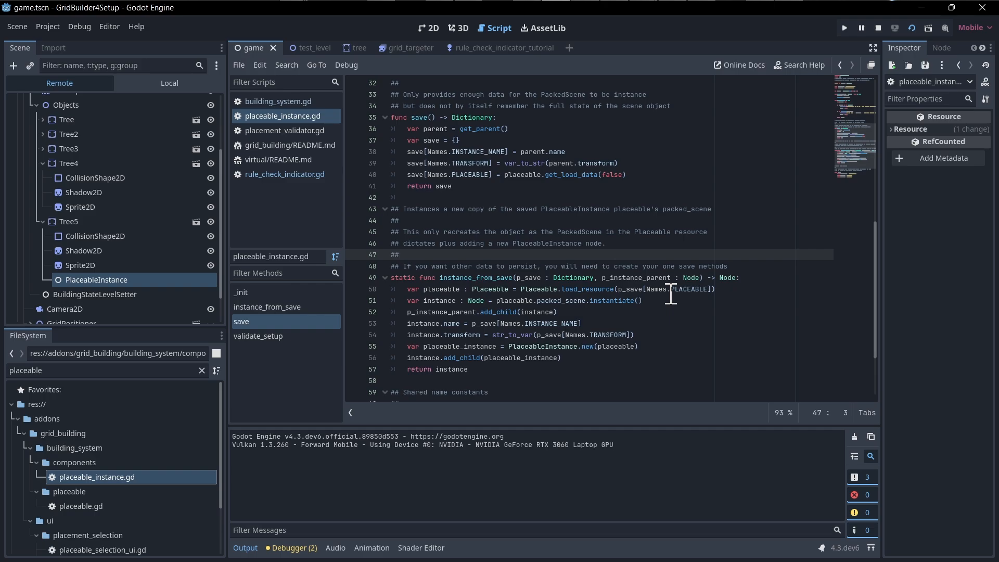
{"action": "left_click", "coordinate": [588, 176]}
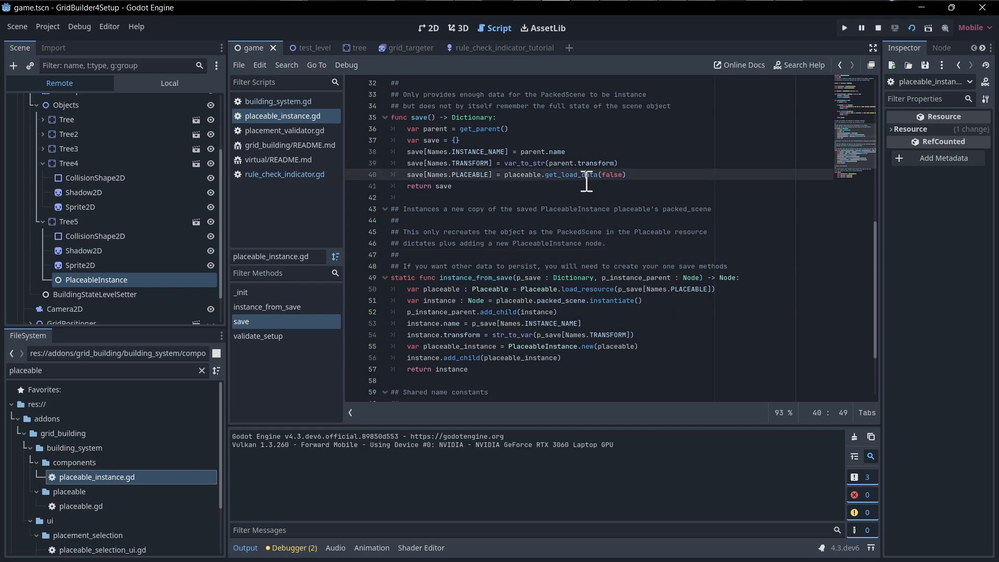
{"action": "left_click", "coordinate": [650, 186]}
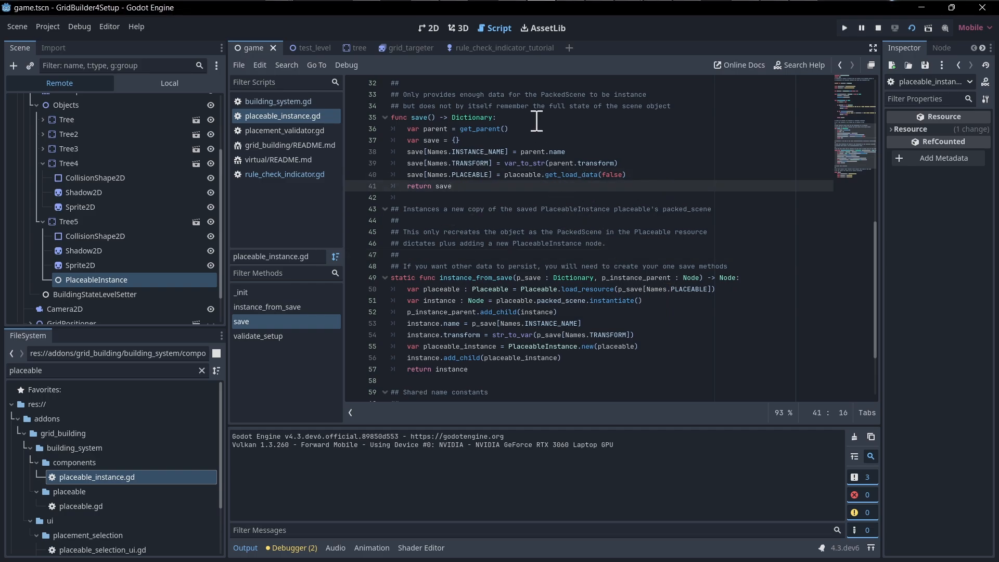
{"action": "left_click_drag", "start_coordinate": [533, 129], "coordinate": [602, 369]}
{"action": "left_click", "coordinate": [583, 291]}
{"action": "left_click", "coordinate": [602, 369]}
Switch to Notepad++ and examine top_down.json's level_states under world_state, including the file path of the first level.
{"action": "key", "text": "alt+Tab"}
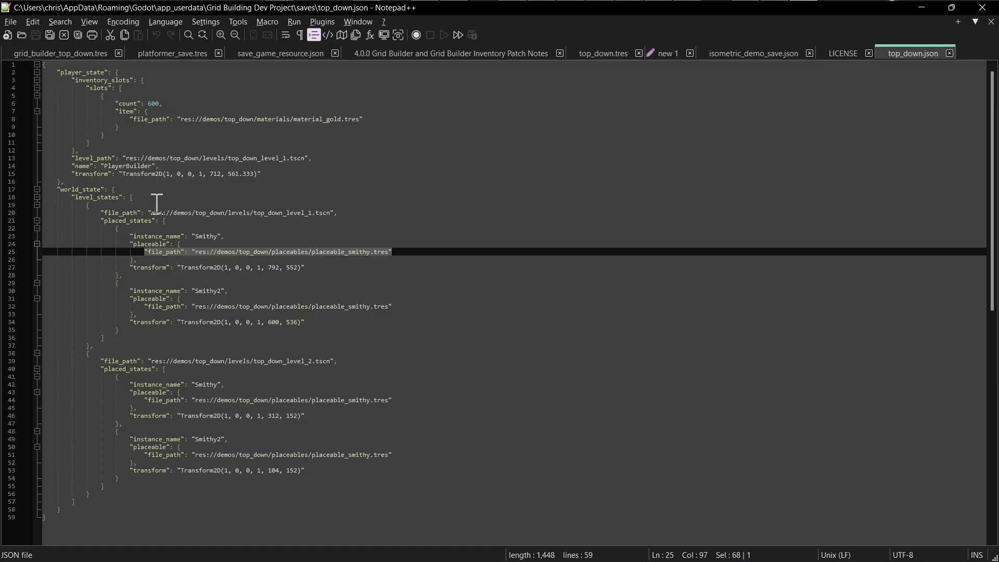
{"action": "scroll", "coordinate": [154, 200], "scroll_direction": "up", "scroll_amount": 2, "text": "ctrl"}
{"action": "left_click_drag", "start_coordinate": [188, 216], "coordinate": [148, 204]}
{"action": "left_click", "coordinate": [104, 216]}
{"action": "left_click", "coordinate": [162, 204]}
{"action": "scroll", "coordinate": [163, 204], "scroll_direction": "down", "scroll_amount": 1}
{"action": "left_click_drag", "start_coordinate": [101, 176], "coordinate": [586, 158]}
{"action": "scroll", "coordinate": [186, 179], "scroll_direction": "down", "scroll_amount": 1}
{"action": "left_click", "coordinate": [545, 161]}
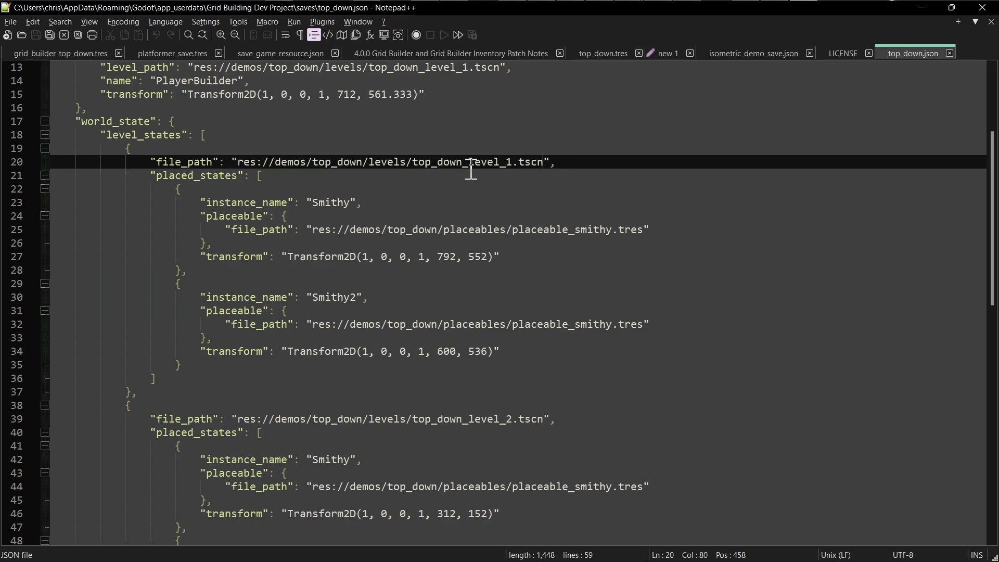
Examine the first level's placed_states and the instance name, placeable file path and transform of its Smithy entry.
{"action": "scroll", "coordinate": [470, 168], "scroll_direction": "down", "scroll_amount": 1}
{"action": "left_click_drag", "start_coordinate": [150, 135], "coordinate": [202, 341]}
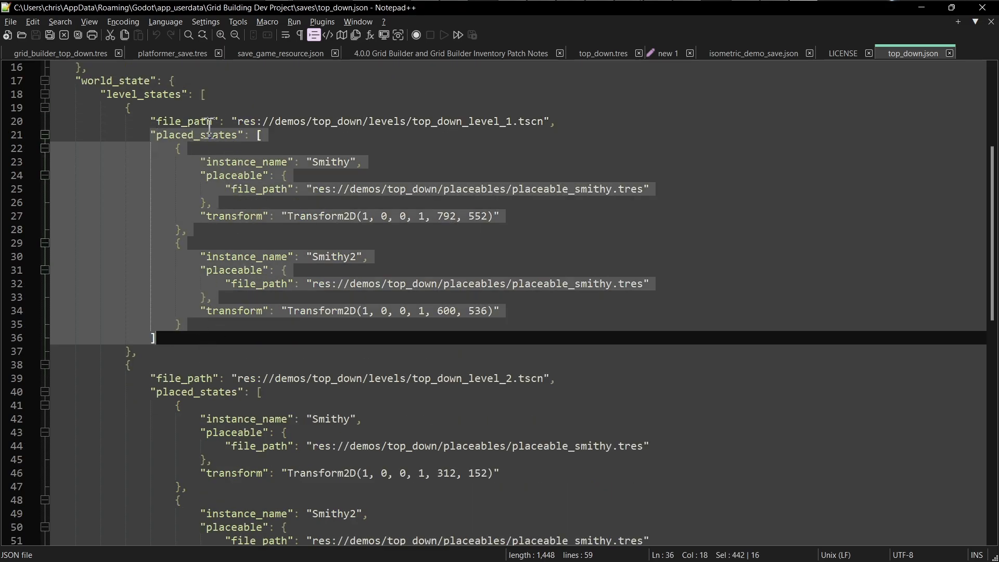
{"action": "left_click", "coordinate": [237, 144]}
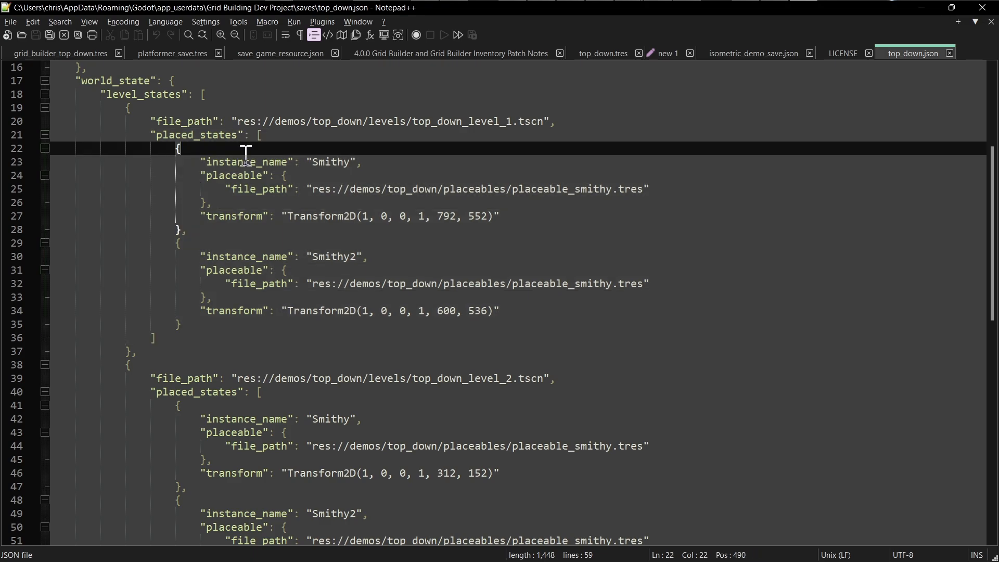
{"action": "left_click_drag", "start_coordinate": [201, 162], "coordinate": [529, 212]}
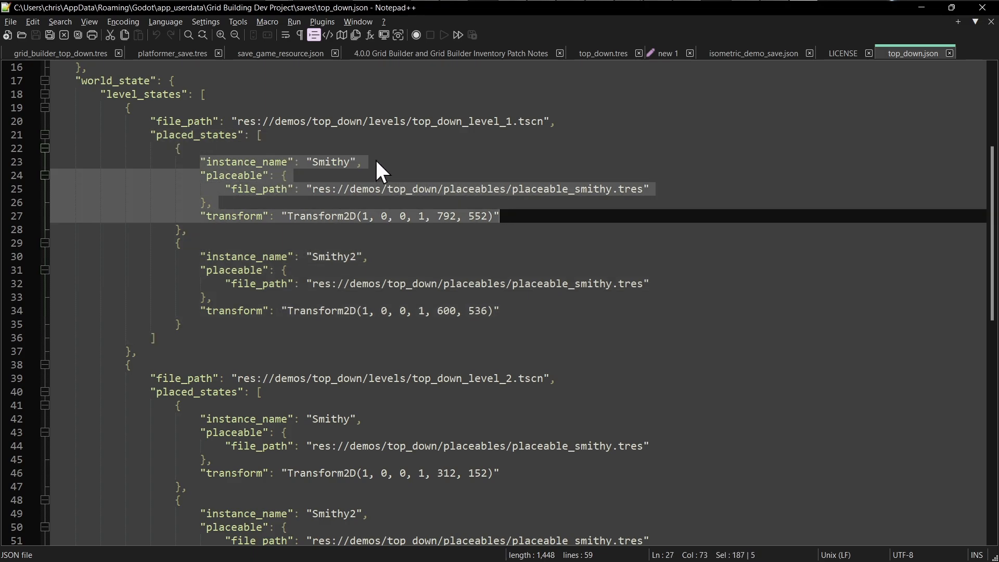
{"action": "left_click_drag", "start_coordinate": [232, 189], "coordinate": [644, 189]}
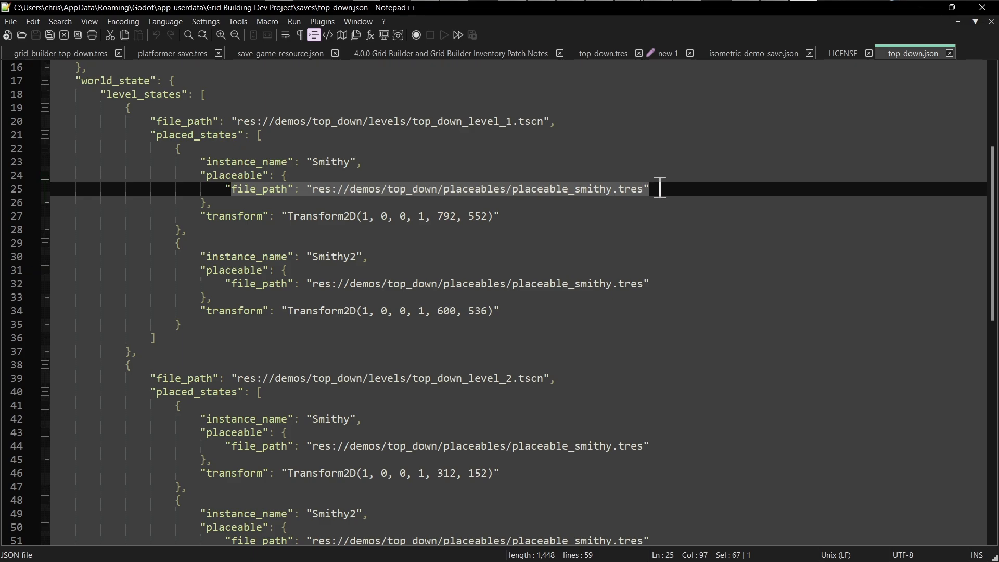
{"action": "left_click", "coordinate": [660, 188]}
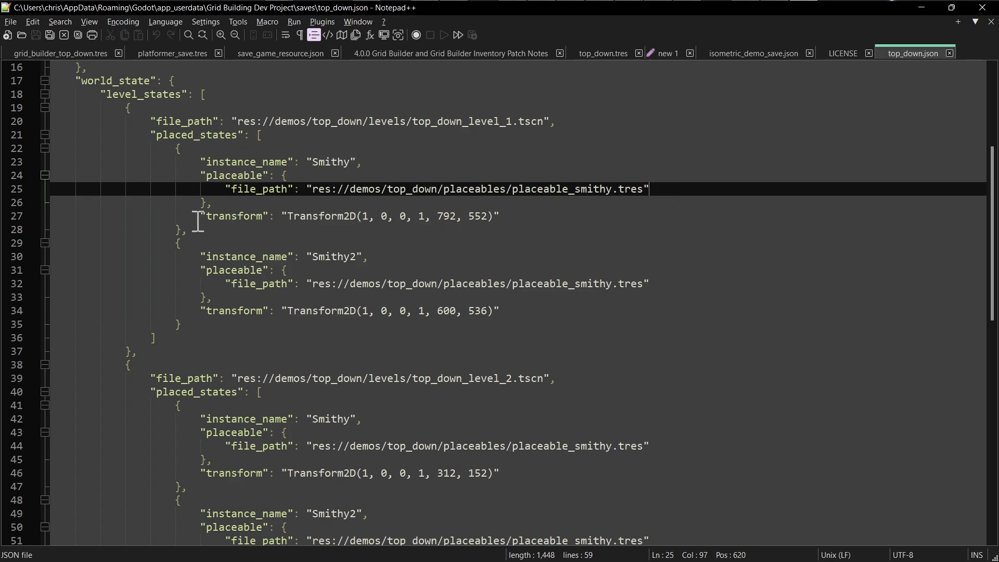
{"action": "left_click_drag", "start_coordinate": [201, 218], "coordinate": [512, 217]}
{"action": "left_click", "coordinate": [531, 219]}
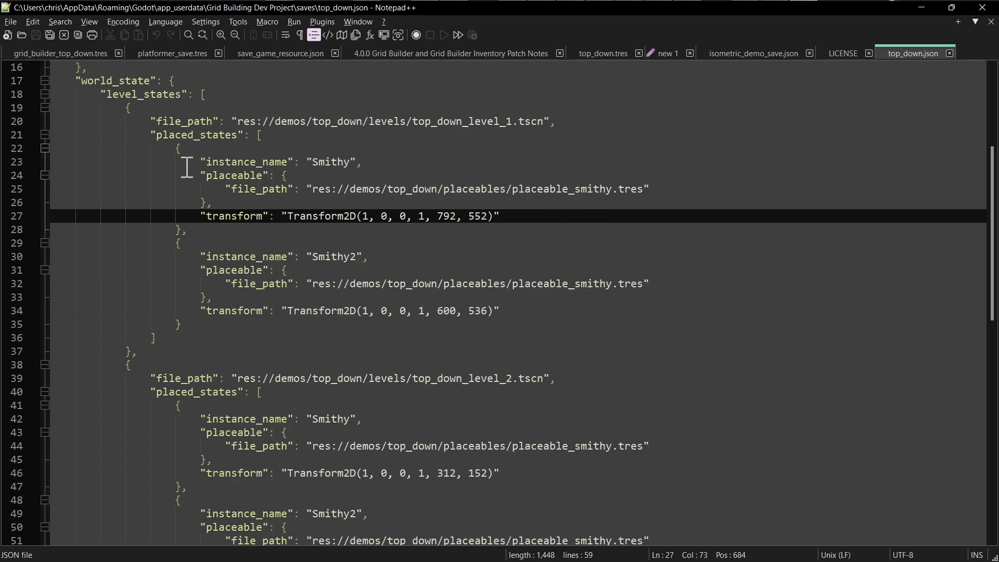
Review the full extent of the first Smithy object block within placed_states, from opening to closing brace.
{"action": "left_click_drag", "start_coordinate": [187, 167], "coordinate": [276, 227]}
{"action": "left_click", "coordinate": [575, 241]}
{"action": "left_click", "coordinate": [562, 218]}
{"action": "scroll", "coordinate": [556, 232], "scroll_direction": "up", "scroll_amount": 1}
{"action": "left_click_drag", "start_coordinate": [176, 189], "coordinate": [206, 272]}
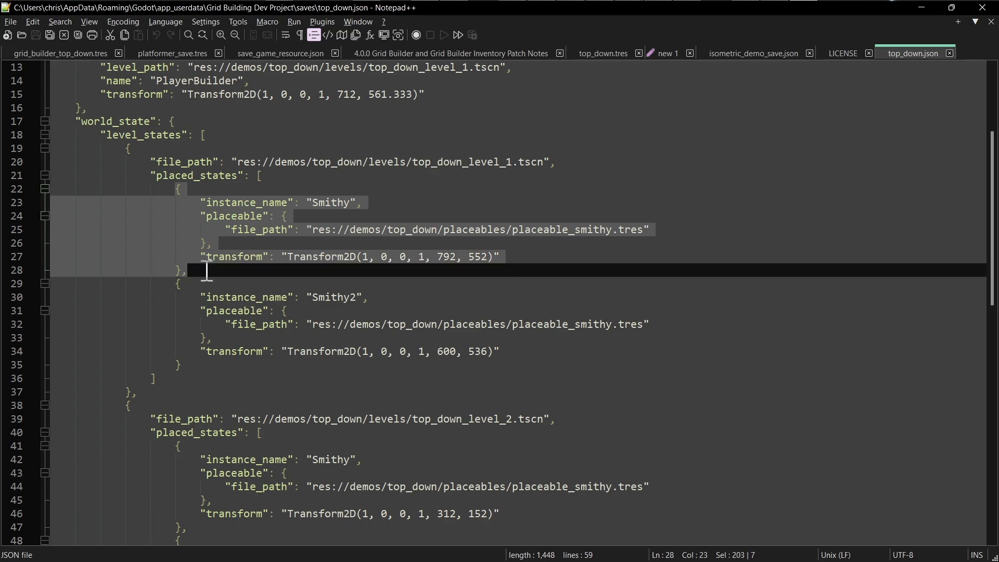
{"action": "left_click", "coordinate": [270, 270]}
{"action": "left_click_drag", "start_coordinate": [176, 190], "coordinate": [181, 270]}
{"action": "left_click_drag", "start_coordinate": [176, 189], "coordinate": [212, 273]}
{"action": "left_click", "coordinate": [231, 270]}
{"action": "left_click", "coordinate": [561, 257]}
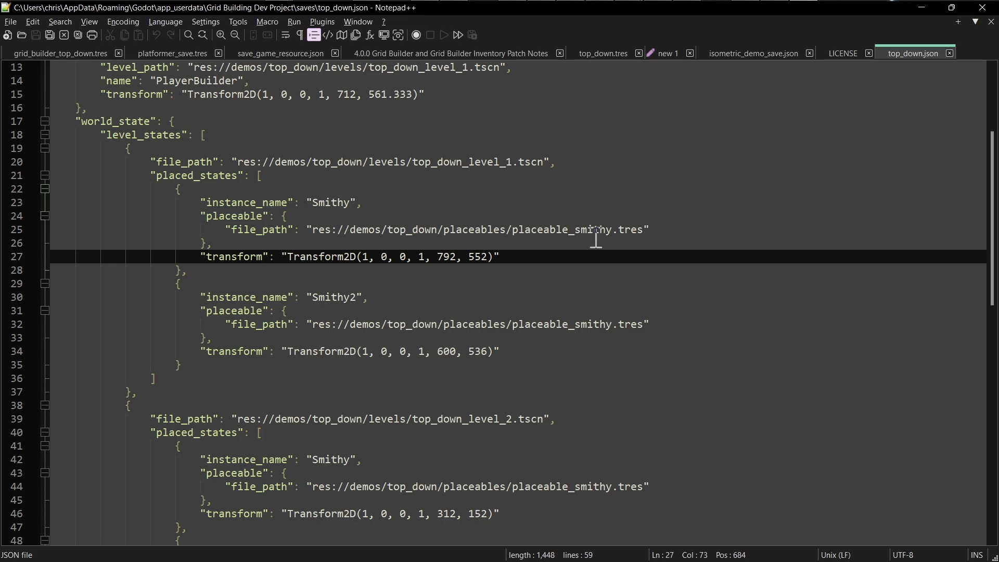
Switch back to Godot and re-read save and instance_from_save in placeable_instance.gd against the JSON structure.
{"action": "key", "text": "alt+Tab"}
{"action": "left_click", "coordinate": [515, 126]}
{"action": "left_click", "coordinate": [394, 120]}
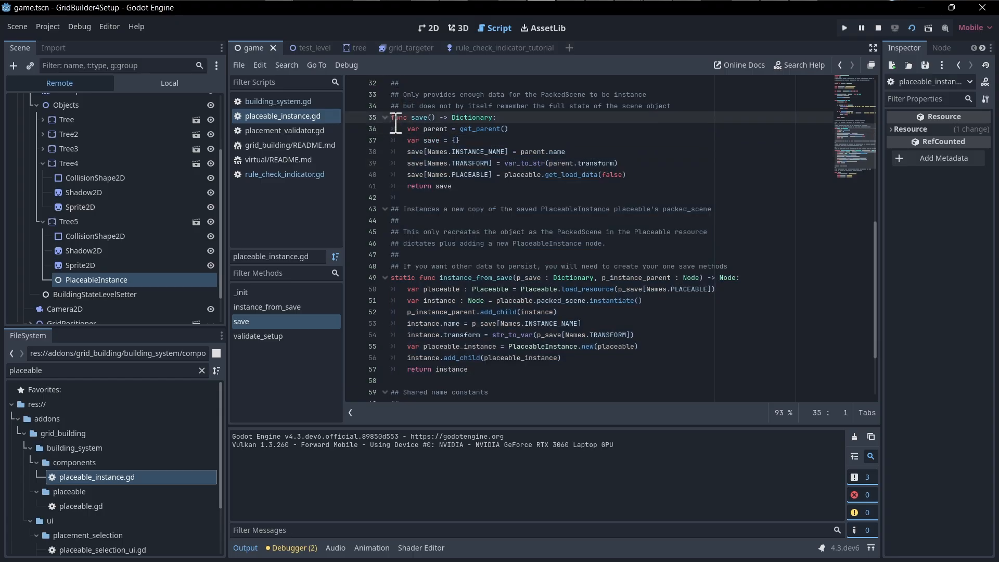
{"action": "left_click_drag", "start_coordinate": [395, 123], "coordinate": [562, 369]}
{"action": "left_click", "coordinate": [566, 365]}
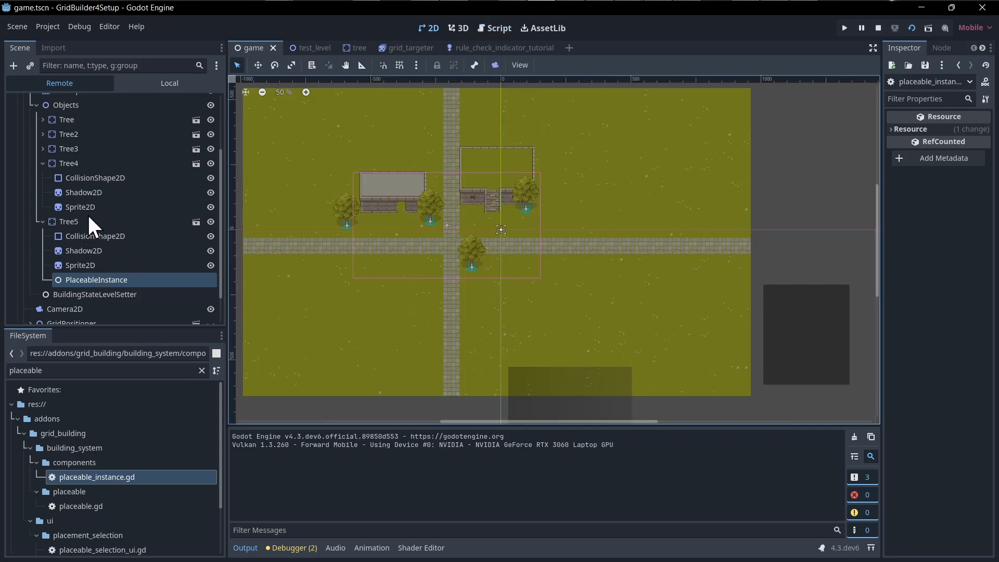
Stop the running game and show the BuildingSystem node's properties in a widened Inspector.
{"action": "scroll", "coordinate": [89, 218], "scroll_direction": "up", "scroll_amount": 3}
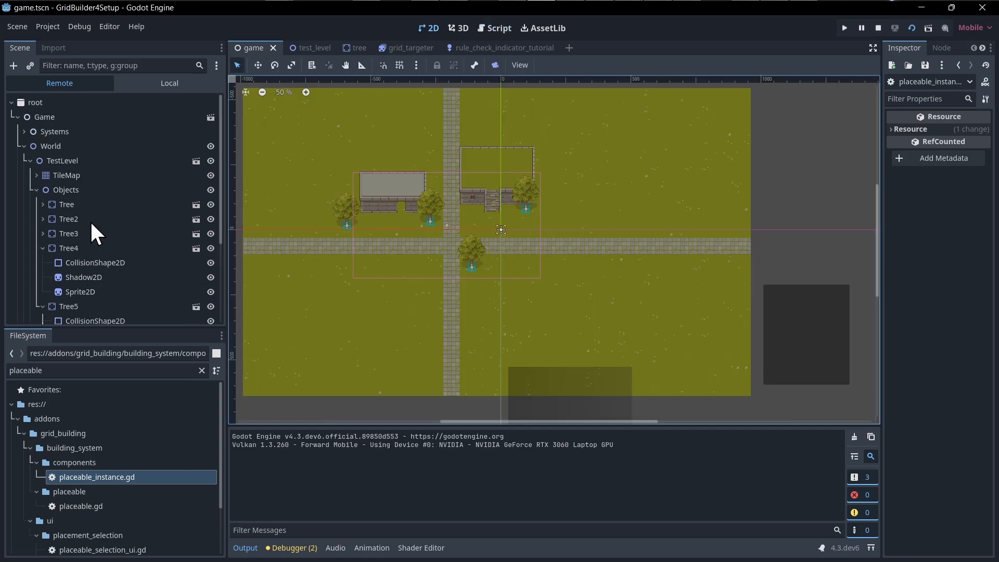
{"action": "left_click", "coordinate": [879, 28]}
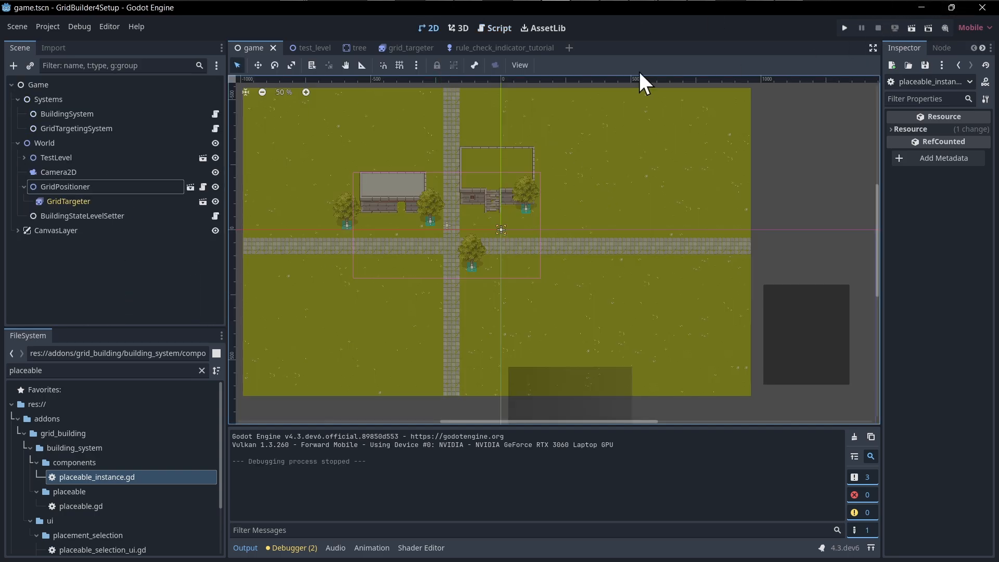
{"action": "left_click", "coordinate": [32, 114]}
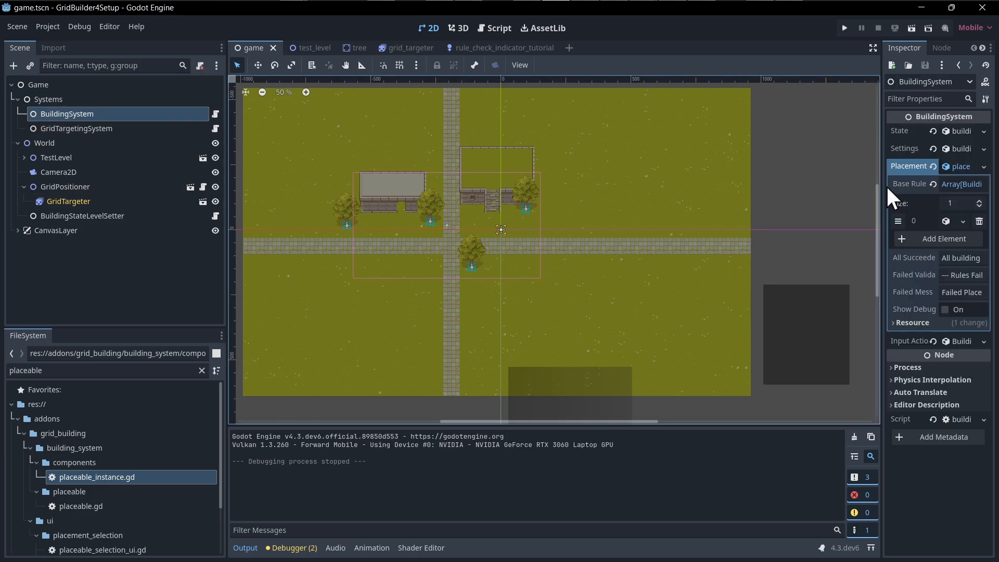
{"action": "left_click_drag", "start_coordinate": [885, 194], "coordinate": [691, 193]}
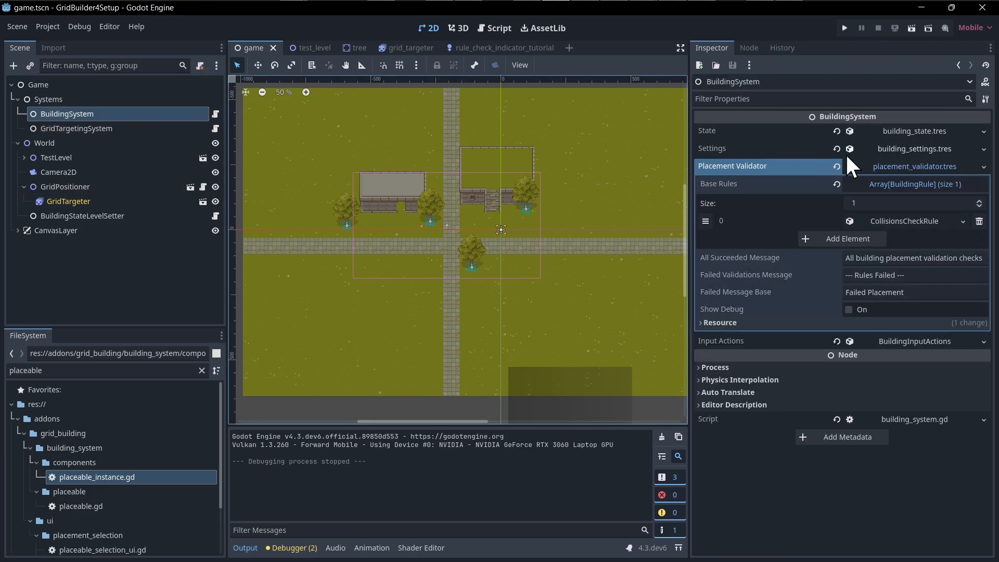
Expand the BuildingSystem's building_settings.tres and switch Add Placeable Instance off and back on.
{"action": "left_click", "coordinate": [890, 149]}
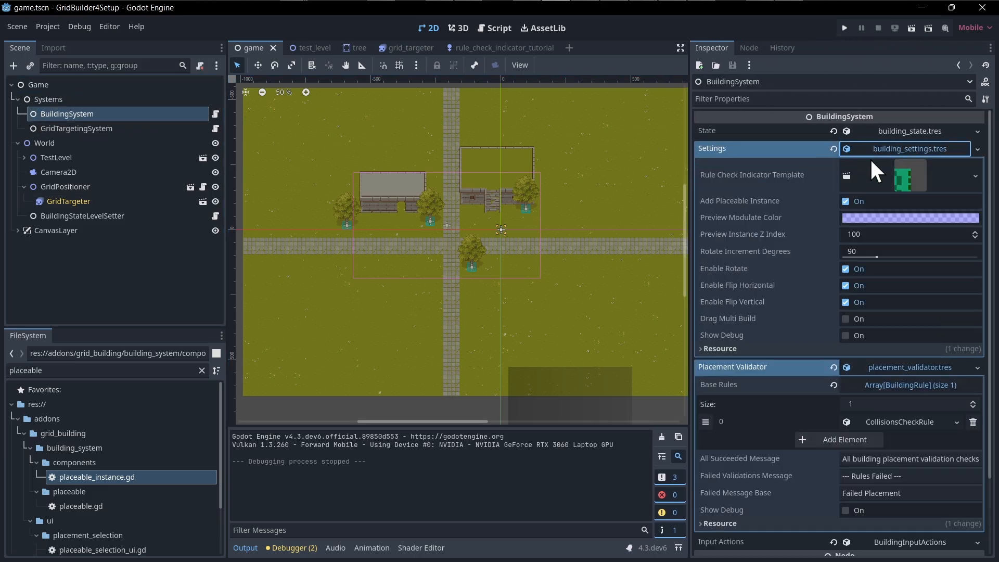
{"action": "left_click", "coordinate": [846, 201]}
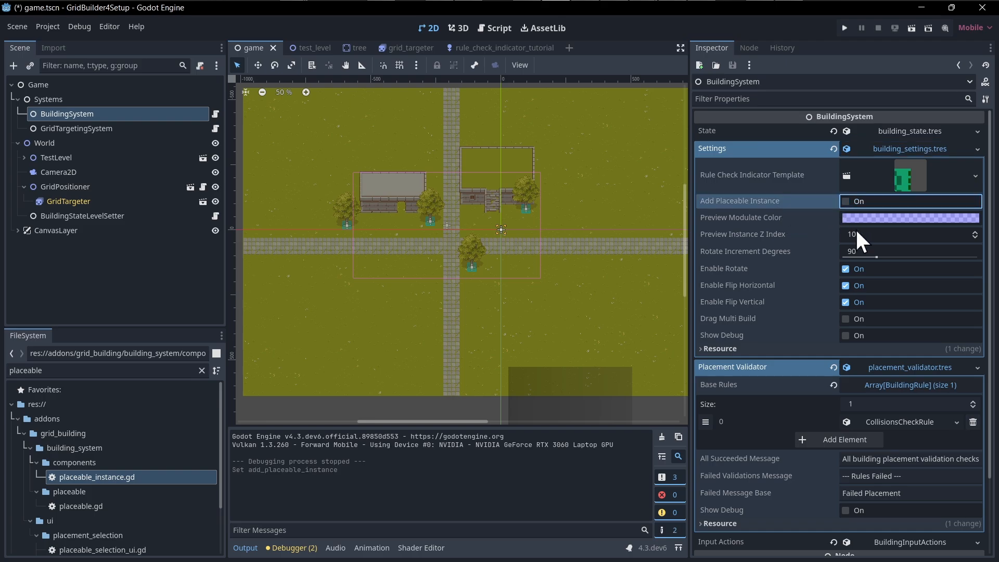
{"action": "left_click", "coordinate": [846, 201]}
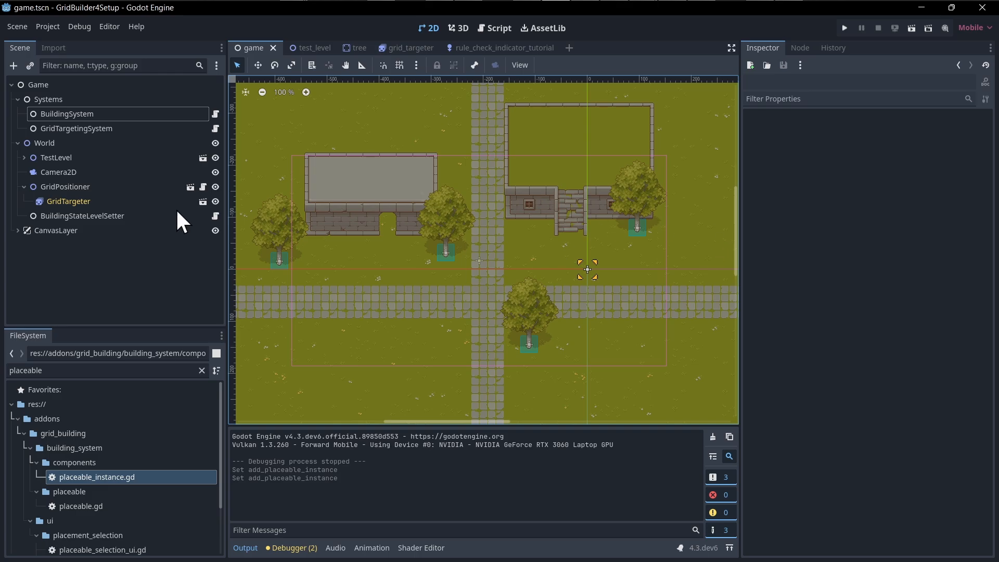
Select the BuildingSystem node and collapse its building_settings.tres and placement_validator.tres resources.
{"action": "left_click", "coordinate": [130, 114]}
{"action": "left_click", "coordinate": [932, 149]}
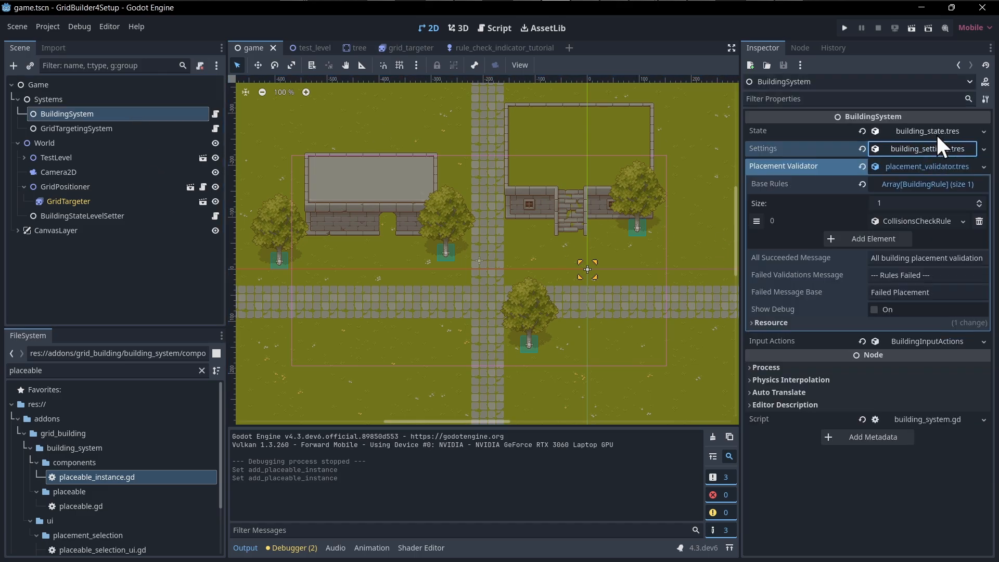
{"action": "left_click", "coordinate": [940, 166]}
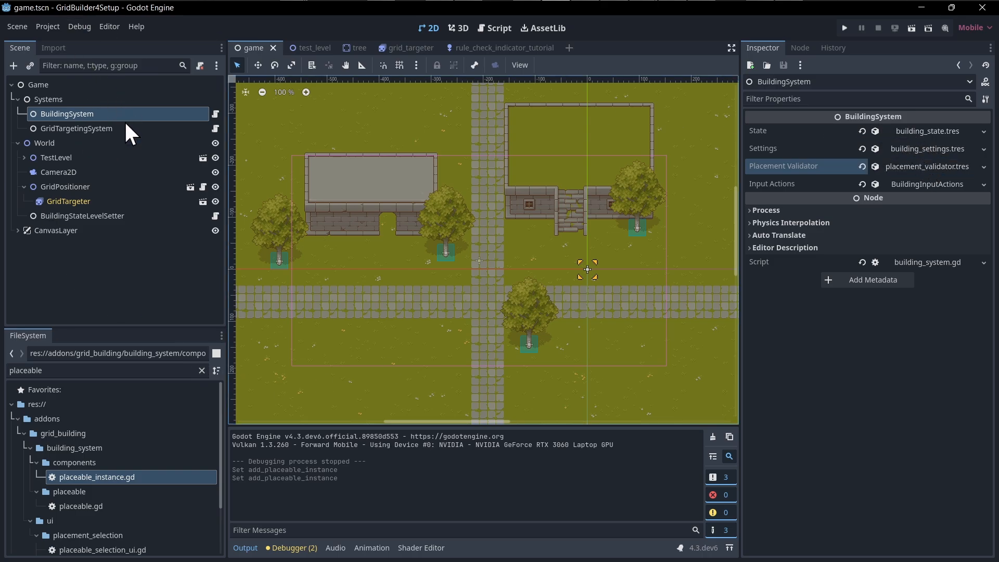
Review the game scene's structure by inspecting the TestLevel, Game, World, BuildingSystem and GridTargetingSystem nodes.
{"action": "left_click", "coordinate": [121, 160]}
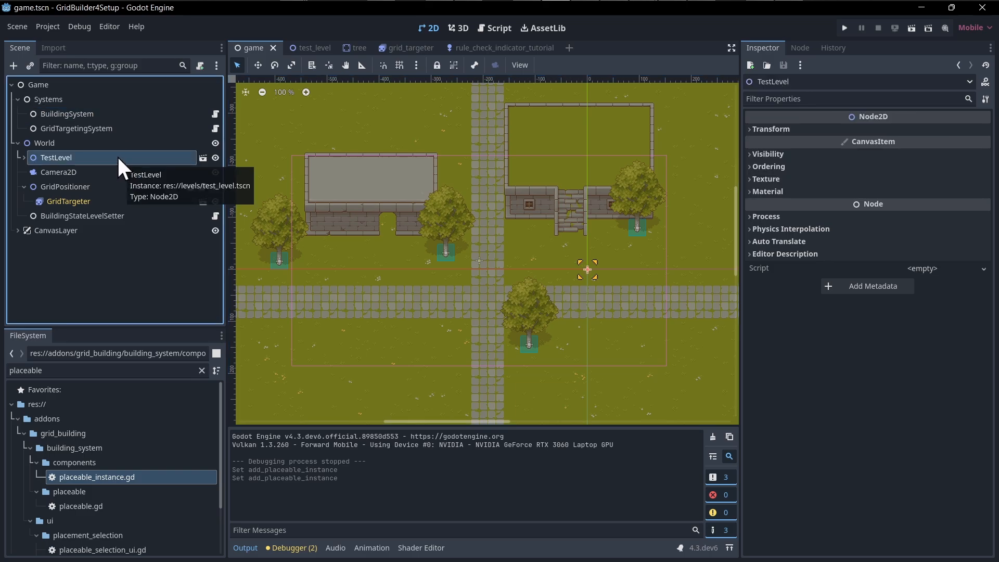
{"action": "left_click", "coordinate": [112, 83]}
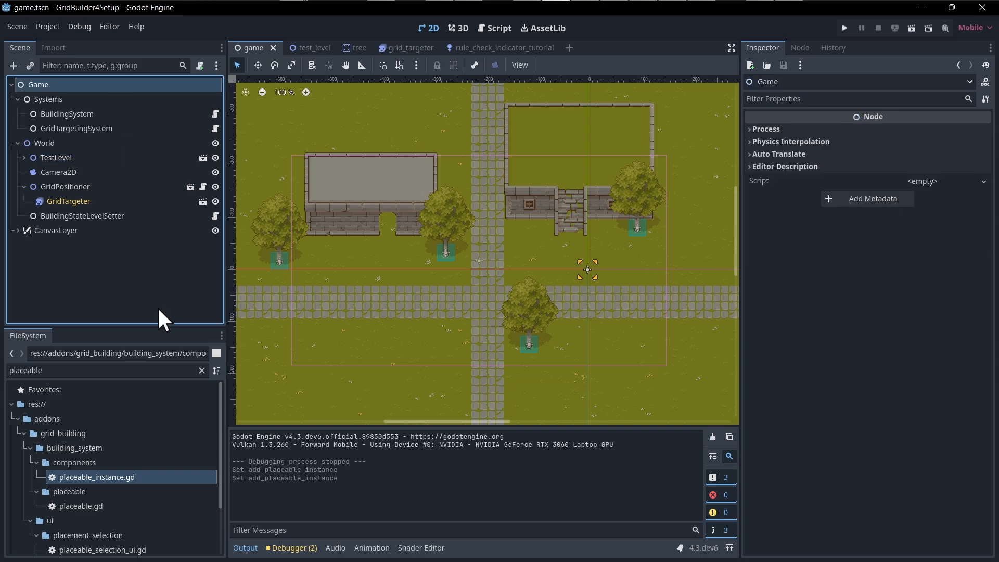
{"action": "left_click", "coordinate": [116, 157]}
{"action": "left_click", "coordinate": [117, 141]}
{"action": "left_click", "coordinate": [121, 114]}
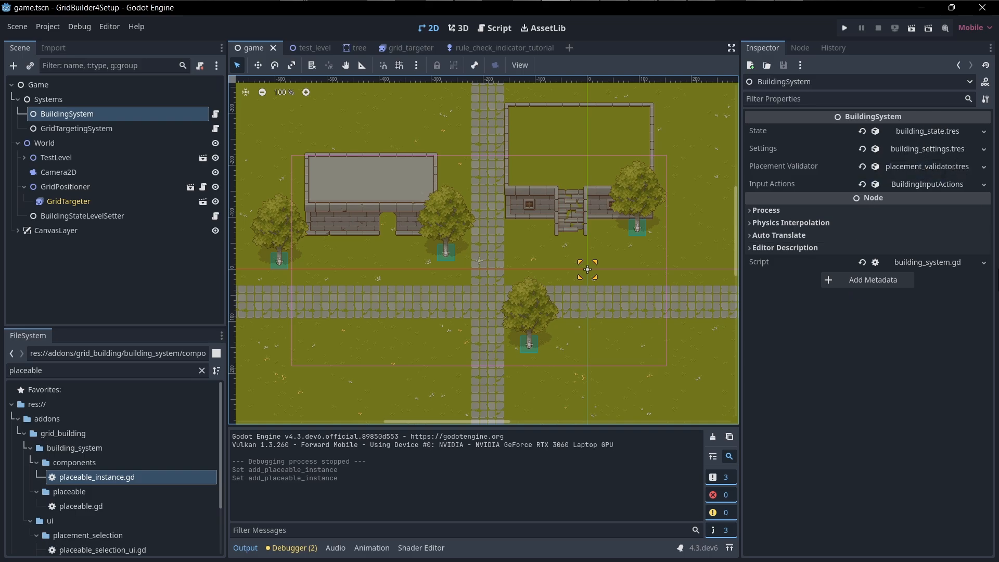
{"action": "left_click", "coordinate": [160, 128]}
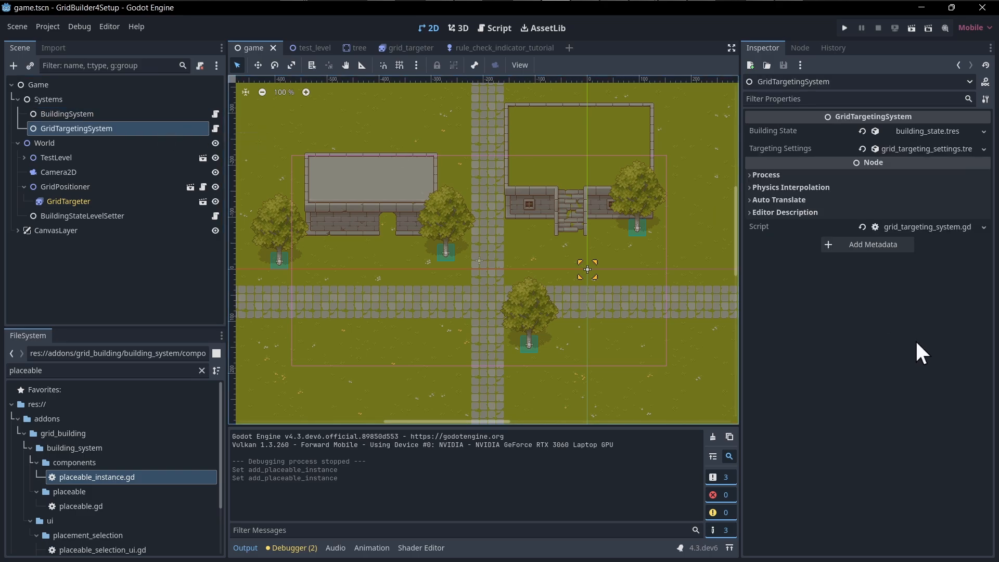
{"action": "left_click", "coordinate": [522, 320]}
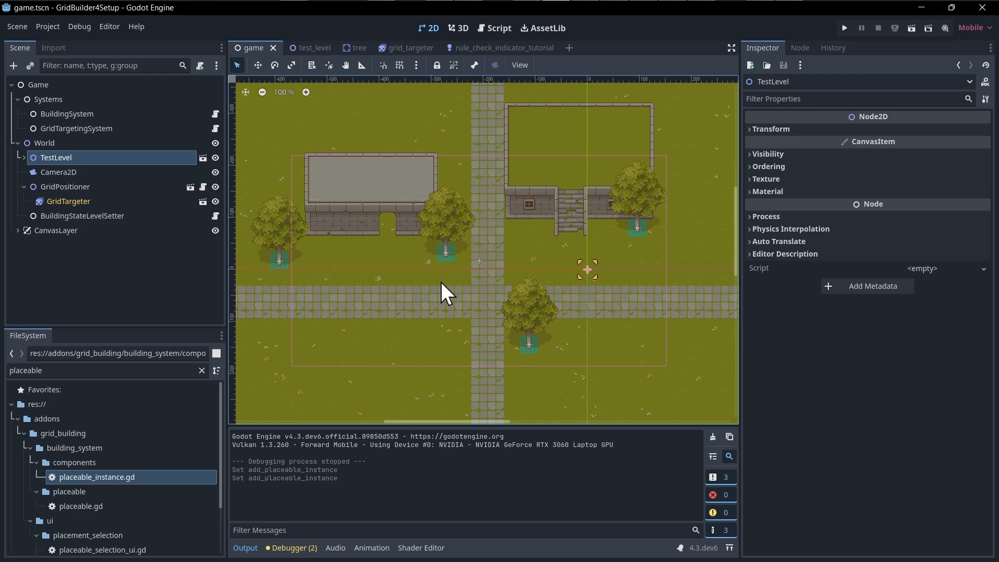
{"action": "middle_click_drag", "start_coordinate": [441, 282], "coordinate": [458, 294]}
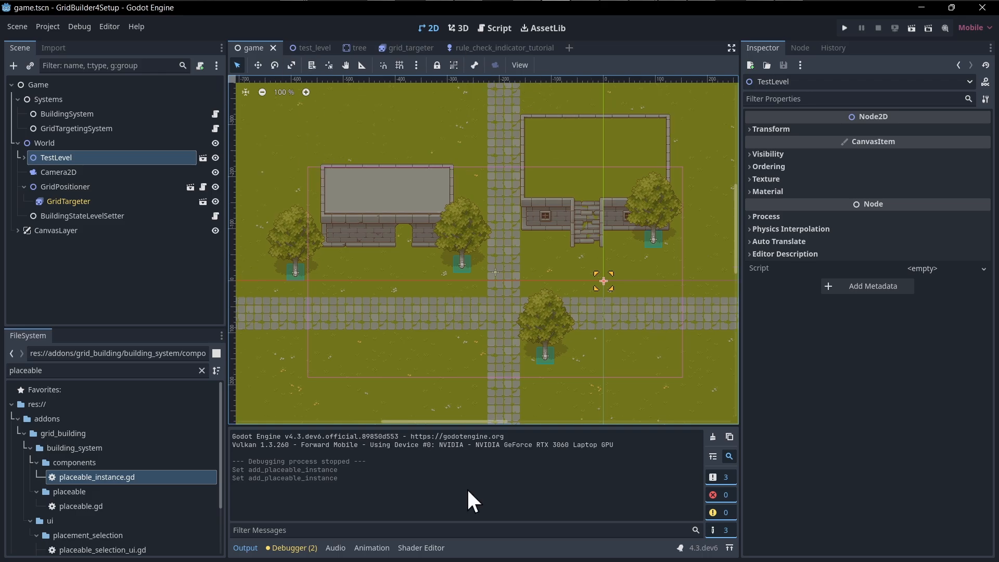